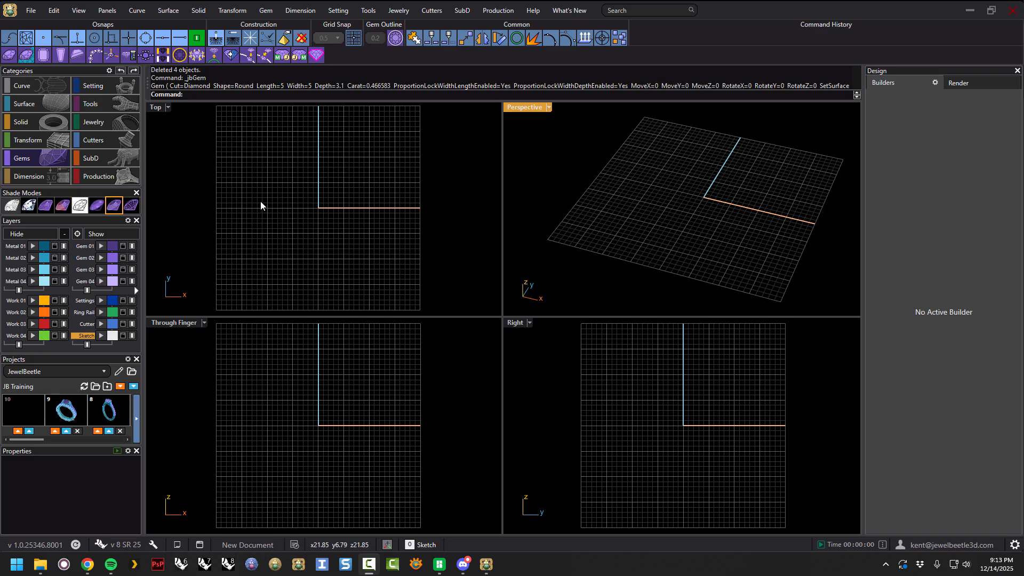
Open the Gem Builder from the Gems category and set the cut type to Diamond.
{"action": "left_click", "coordinate": [33, 161]}
{"action": "left_click", "coordinate": [7, 55]}
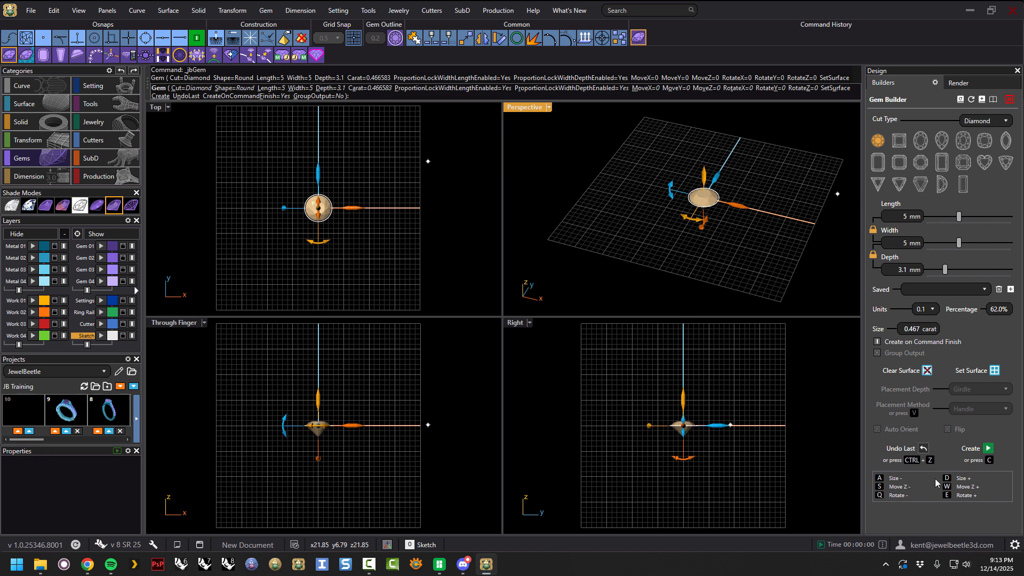
{"action": "right_click_drag", "start_coordinate": [737, 251], "coordinate": [751, 254]}
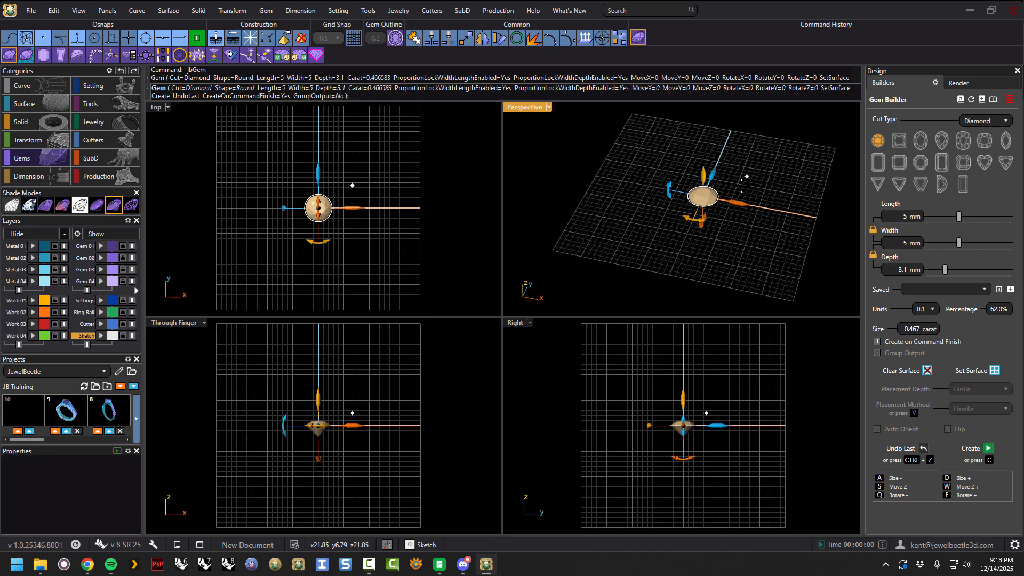
{"action": "left_click", "coordinate": [1006, 126]}
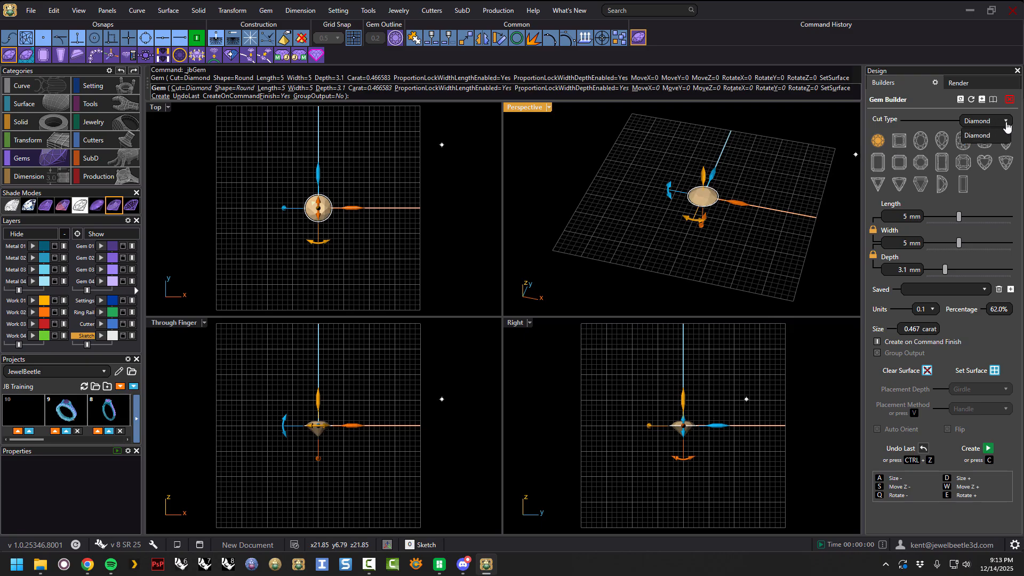
{"action": "left_click", "coordinate": [978, 135]}
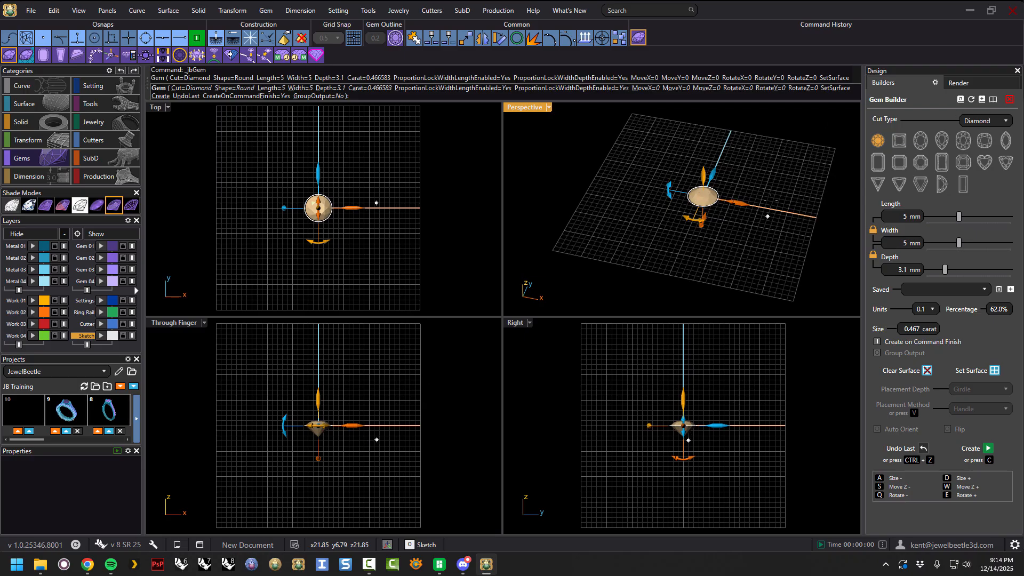
Preview the Princess, Pear, Cushion and Radiant gem shapes in turn.
{"action": "mouse_move", "coordinate": [765, 183]}
{"action": "right_mouse_down"}
{"action": "mouse_move", "coordinate": [767, 176]}
{"action": "mouse_move", "coordinate": [770, 189]}
{"action": "right_mouse_up"}
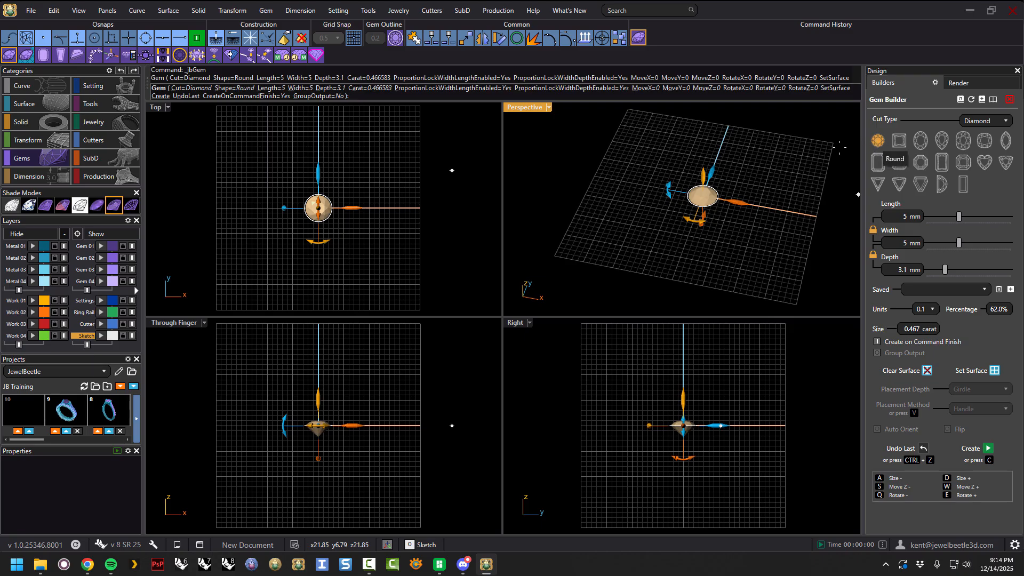
{"action": "left_click", "coordinate": [899, 141]}
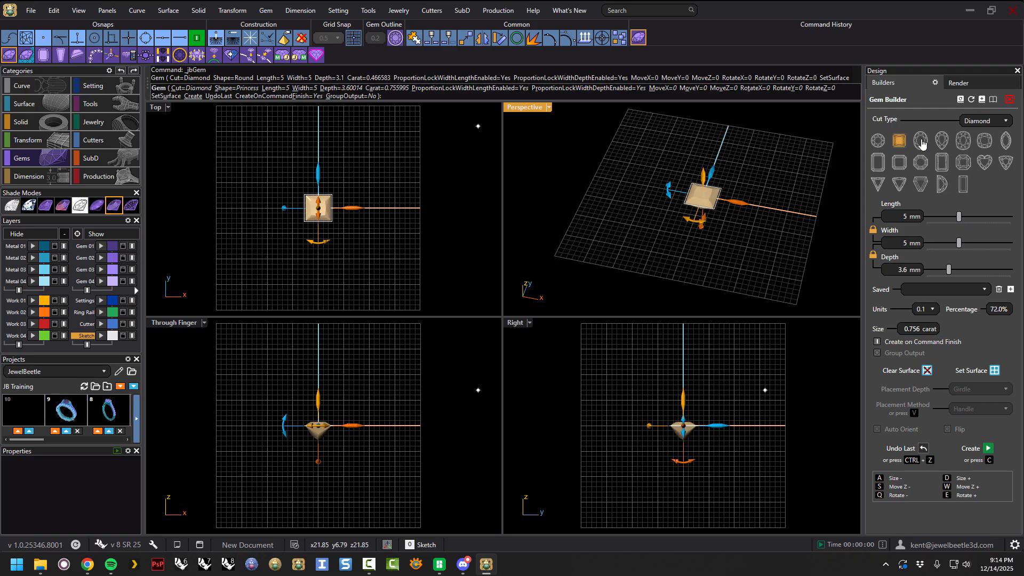
{"action": "left_click", "coordinate": [921, 141]}
{"action": "left_click", "coordinate": [942, 141]}
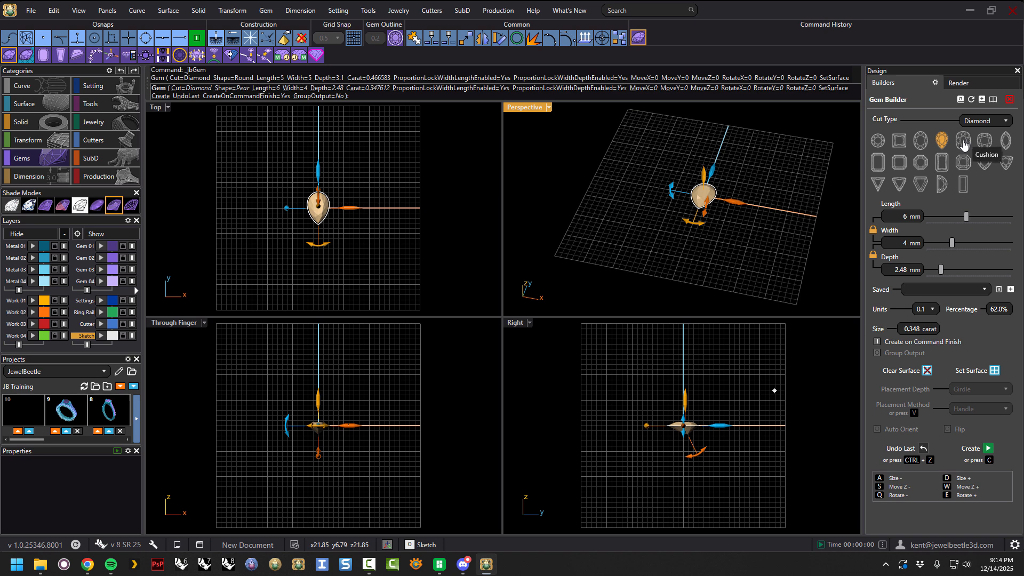
{"action": "left_click", "coordinate": [963, 142]}
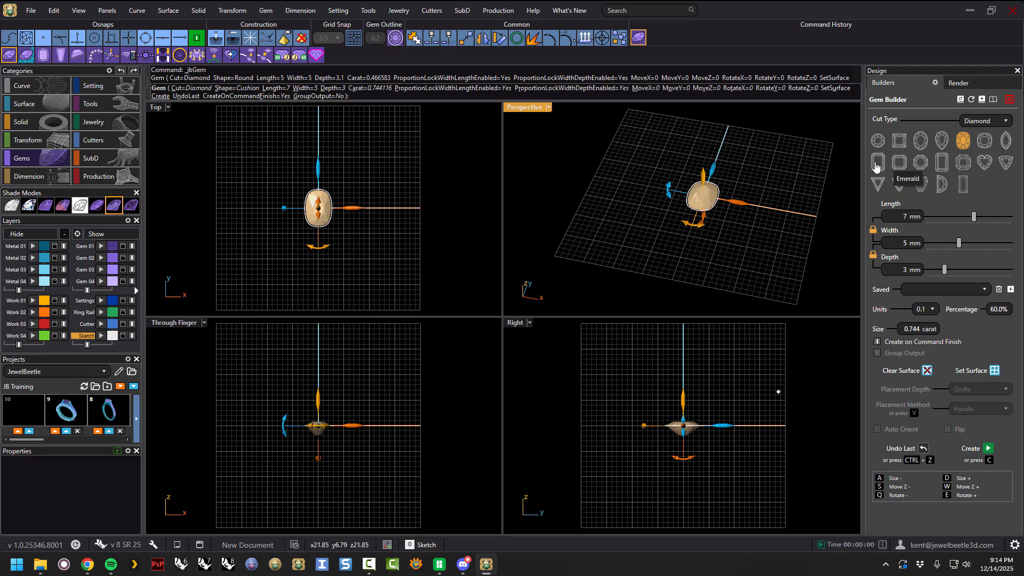
{"action": "left_click", "coordinate": [942, 163]}
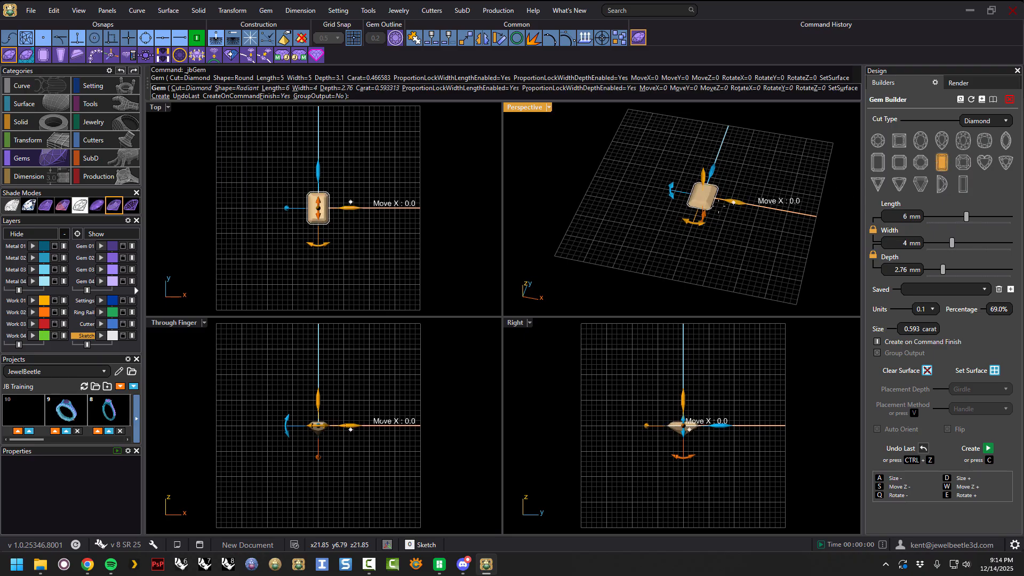
Preview the Asscher, Trillion Straight and Emerald shapes before returning to the Round shape.
{"action": "scroll", "coordinate": [732, 202], "scroll_direction": "up", "scroll_amount": 9}
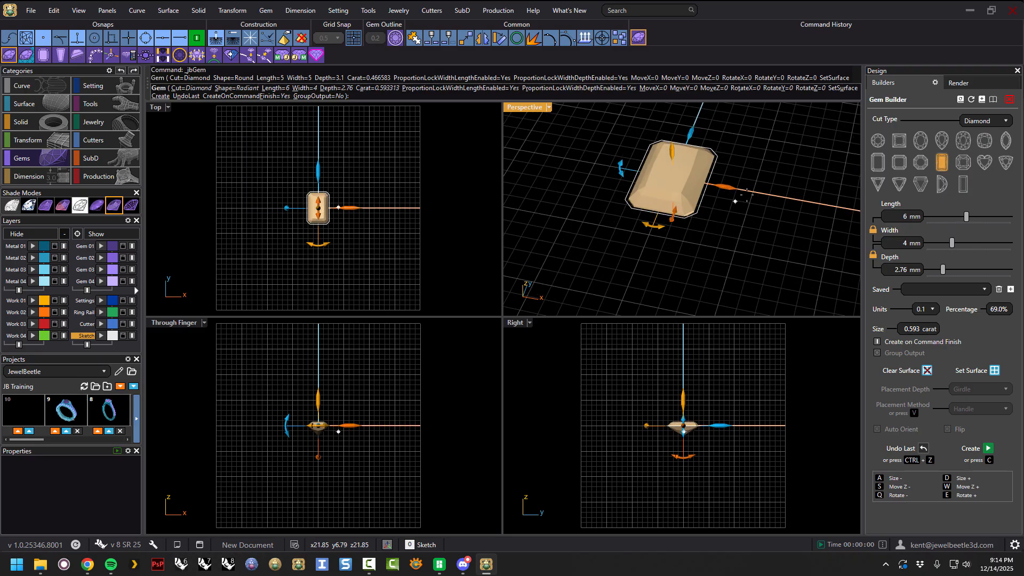
{"action": "left_click", "coordinate": [964, 166]}
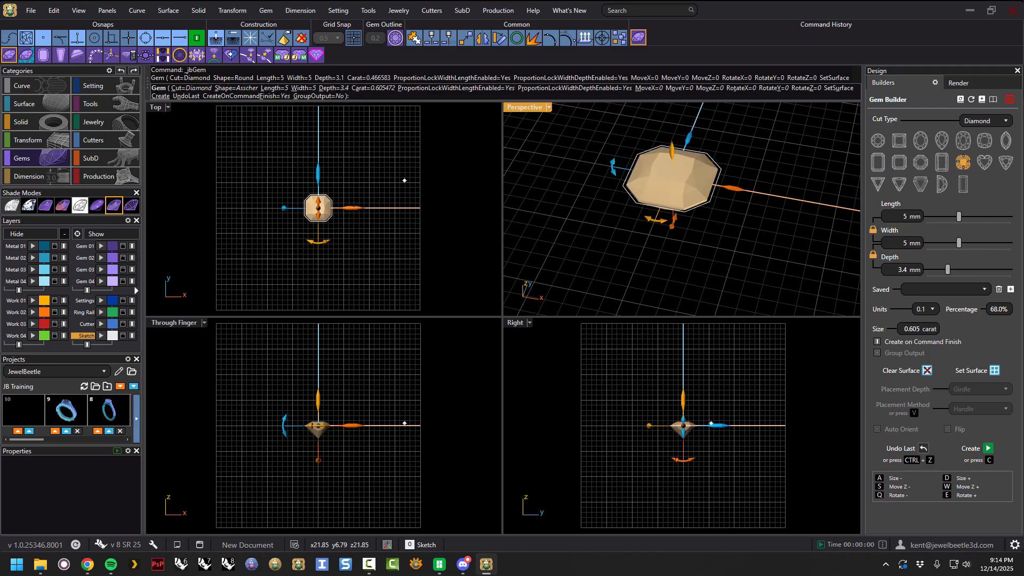
{"action": "mouse_move", "coordinate": [814, 183]}
{"action": "right_mouse_down"}
{"action": "mouse_move", "coordinate": [819, 126]}
{"action": "mouse_move", "coordinate": [793, 163]}
{"action": "mouse_move", "coordinate": [812, 174]}
{"action": "right_mouse_up"}
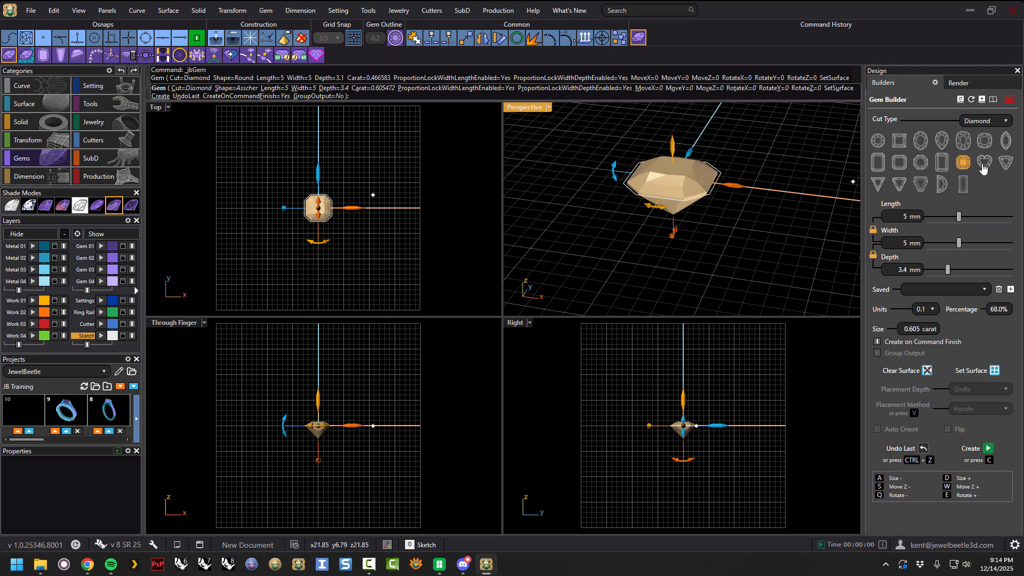
{"action": "left_click", "coordinate": [897, 187]}
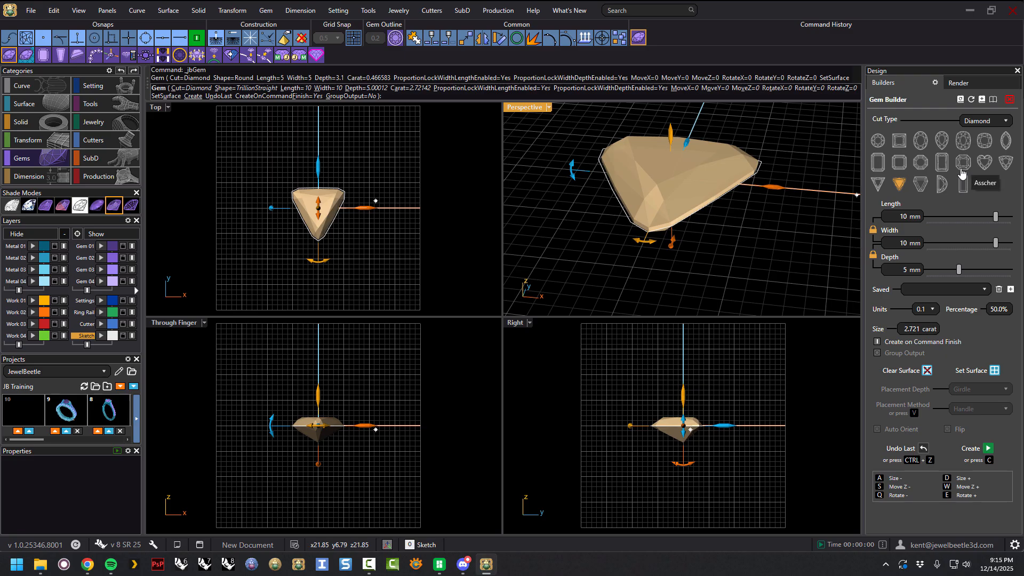
{"action": "left_click", "coordinate": [880, 164]}
{"action": "right_click_drag", "start_coordinate": [760, 184], "coordinate": [766, 219]}
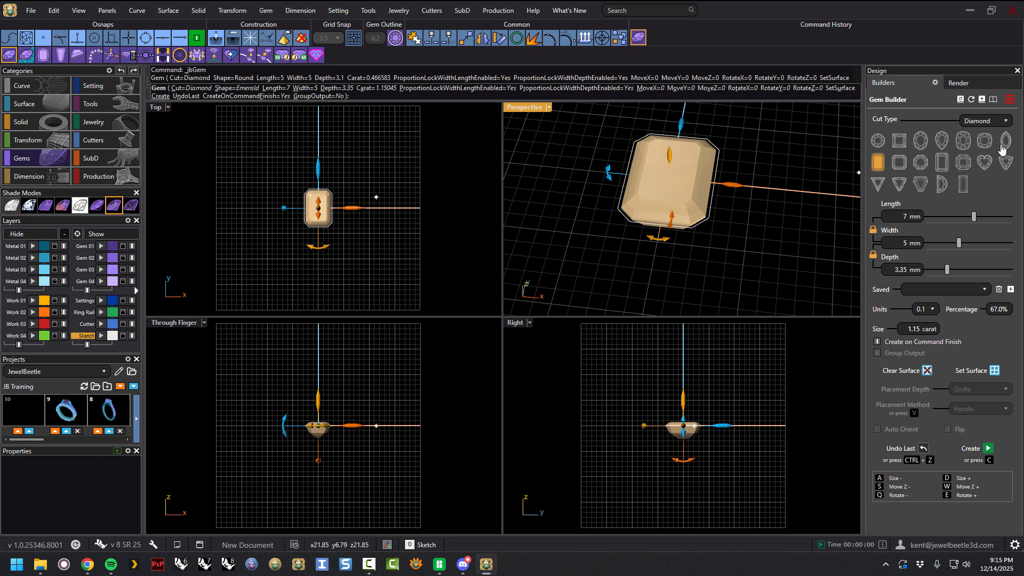
{"action": "left_click", "coordinate": [879, 142]}
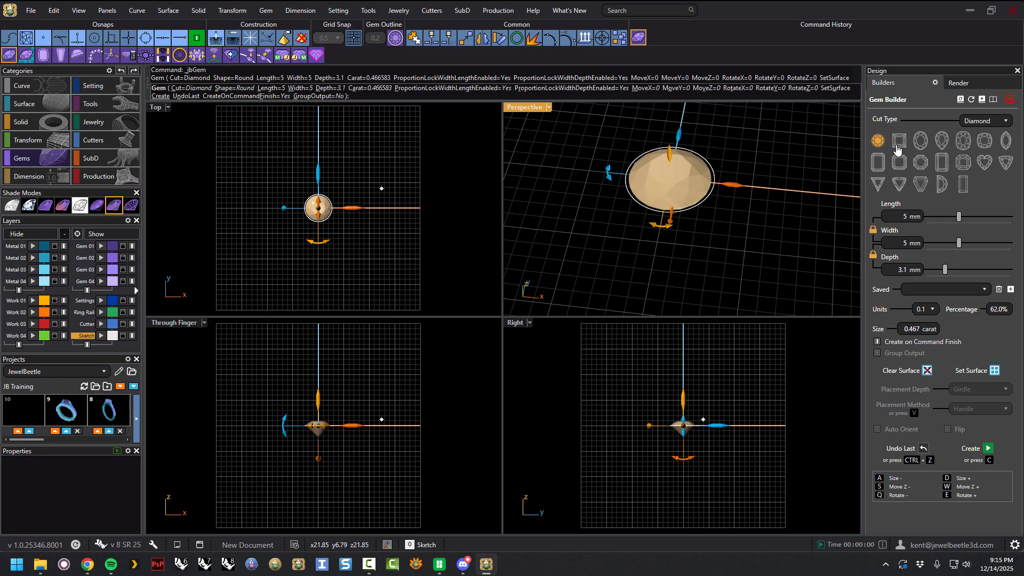
{"action": "left_click", "coordinate": [895, 144]}
{"action": "left_click", "coordinate": [878, 144]}
Unlock the width proportion lock and set the gem width to 5.1 mm.
{"action": "right_click_drag", "start_coordinate": [759, 218], "coordinate": [776, 197]}
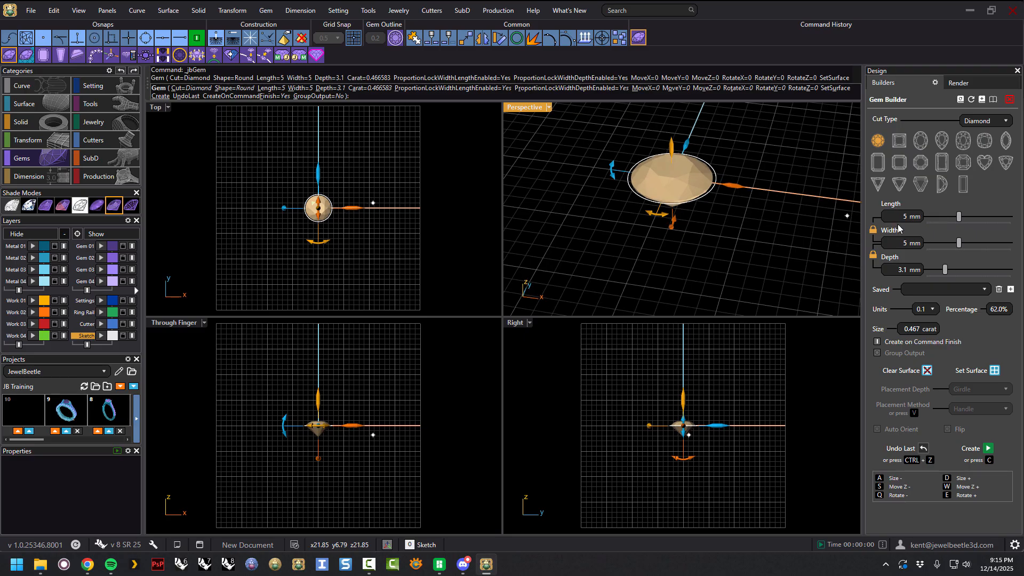
{"action": "mouse_move", "coordinate": [761, 230]}
{"action": "right_mouse_down"}
{"action": "mouse_move", "coordinate": [744, 235]}
{"action": "mouse_move", "coordinate": [746, 252]}
{"action": "mouse_move", "coordinate": [768, 240]}
{"action": "right_mouse_up"}
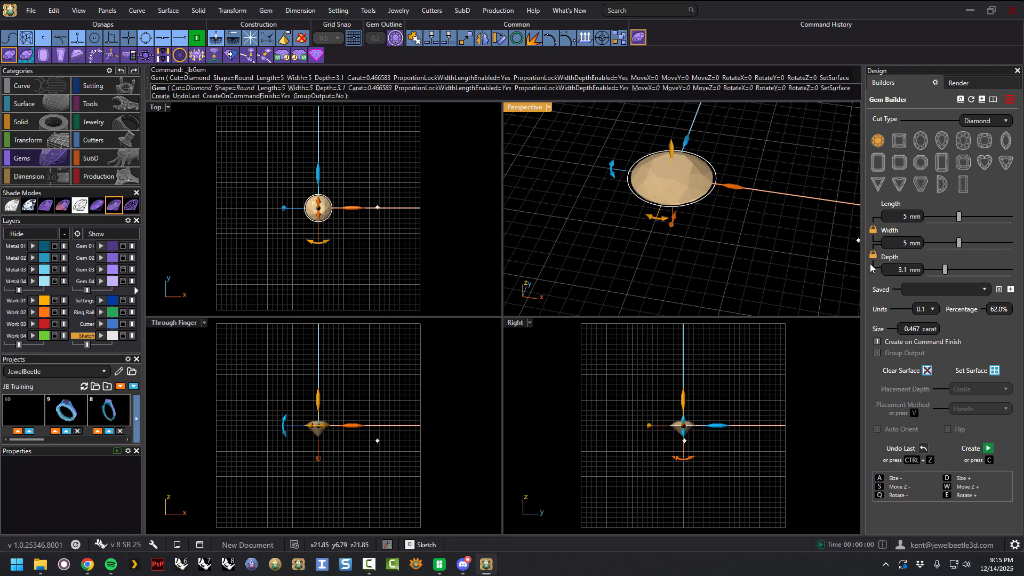
{"action": "right_click_drag", "start_coordinate": [773, 188], "coordinate": [777, 222]}
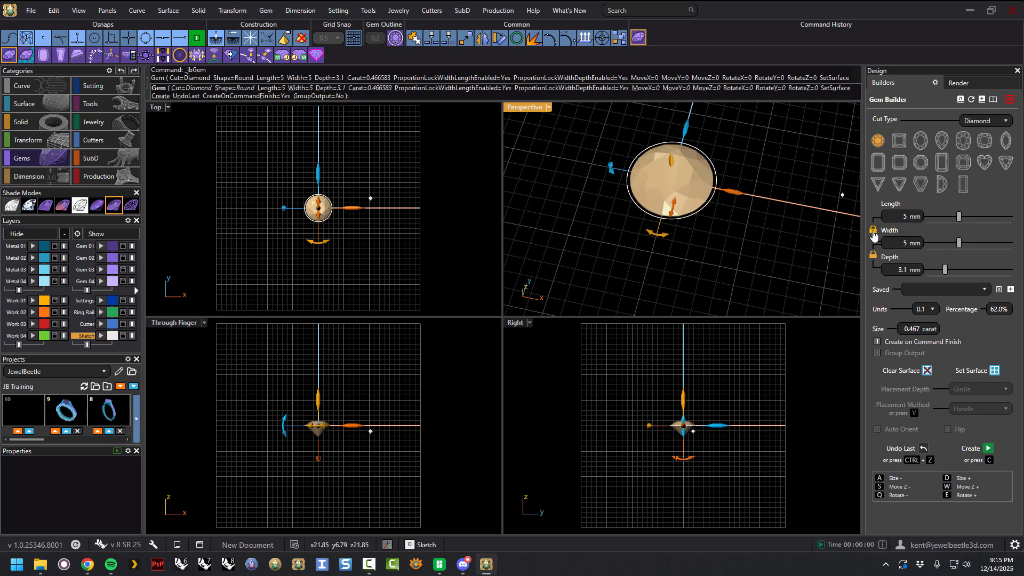
{"action": "mouse_move", "coordinate": [958, 216]}
{"action": "left_mouse_down"}
{"action": "mouse_move", "coordinate": [943, 215]}
{"action": "mouse_move", "coordinate": [959, 216]}
{"action": "left_mouse_up"}
{"action": "right_click_drag", "start_coordinate": [771, 227], "coordinate": [766, 188]}
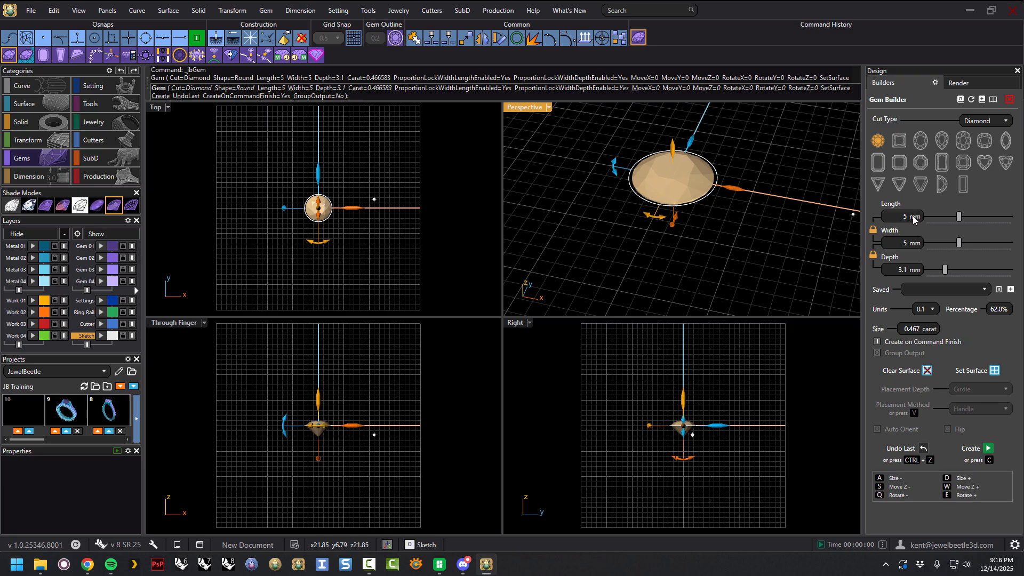
{"action": "right_click_drag", "start_coordinate": [753, 224], "coordinate": [763, 195]}
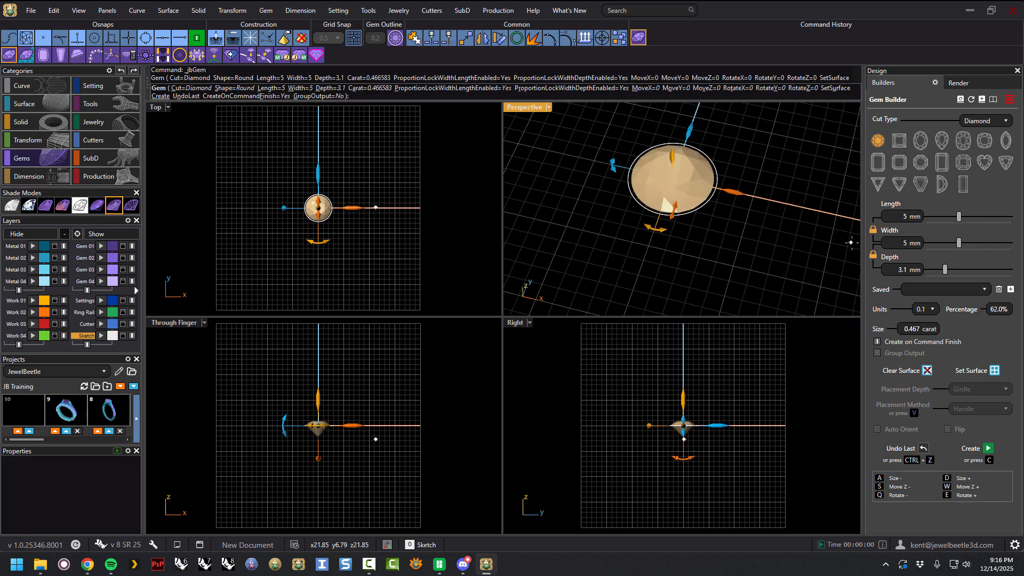
{"action": "left_click", "coordinate": [873, 231]}
{"action": "double_click", "coordinate": [907, 243]}
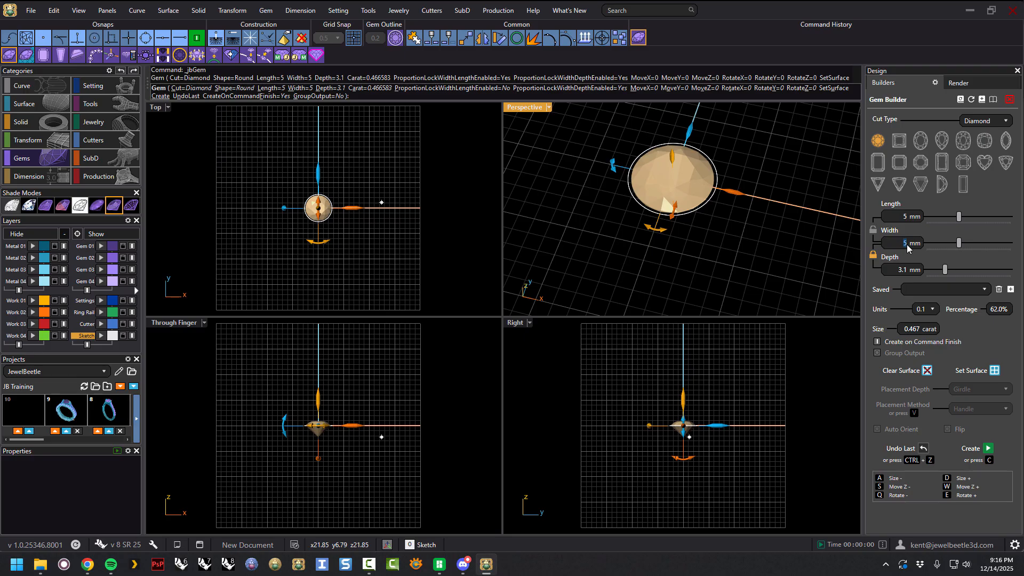
{"action": "type", "text": "5.1"}
Unlock the depth proportion lock and set the gem depth to 3.3 mm.
{"action": "left_click", "coordinate": [873, 257]}
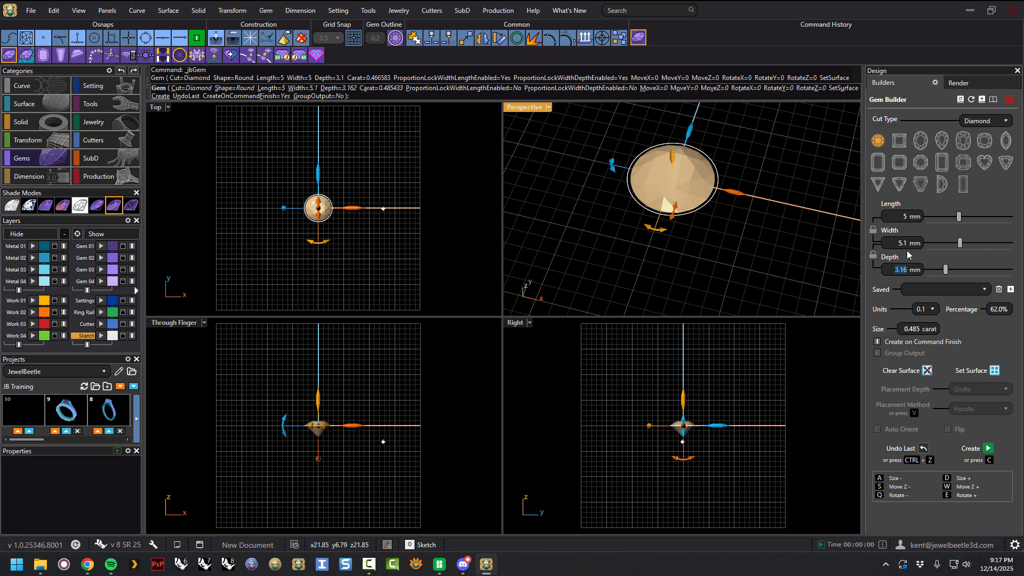
{"action": "type", "text": "3."}
{"action": "left_click", "coordinate": [910, 245]}
{"action": "left_click", "coordinate": [908, 218]}
{"action": "left_click", "coordinate": [910, 243]}
{"action": "left_click", "coordinate": [905, 241]}
{"action": "left_click", "coordinate": [908, 218]}
Create the round gem with the current builder settings.
{"action": "left_click", "coordinate": [676, 436]}
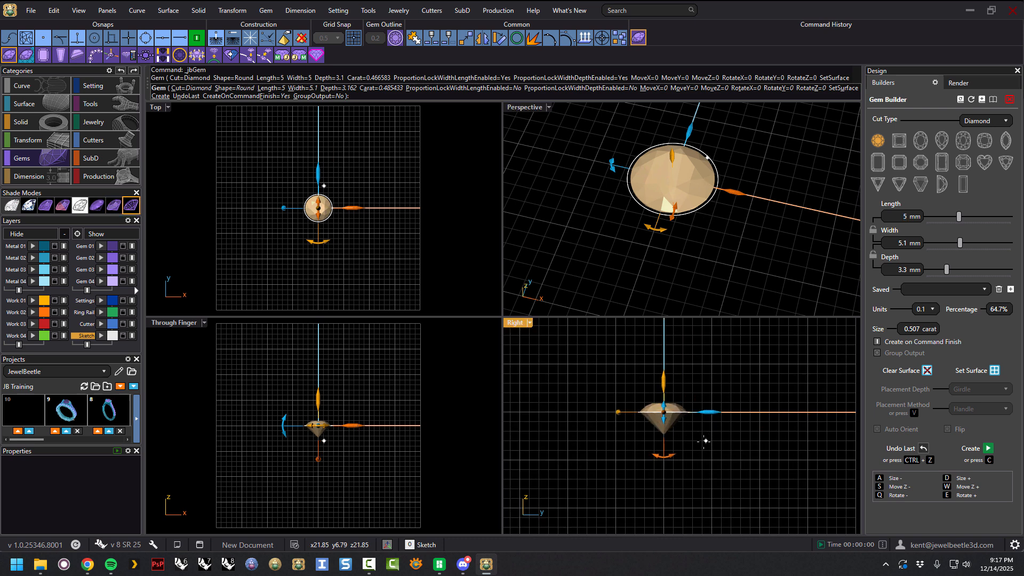
{"action": "scroll", "coordinate": [678, 435], "scroll_direction": "up", "scroll_amount": 5}
{"action": "left_click", "coordinate": [781, 255]}
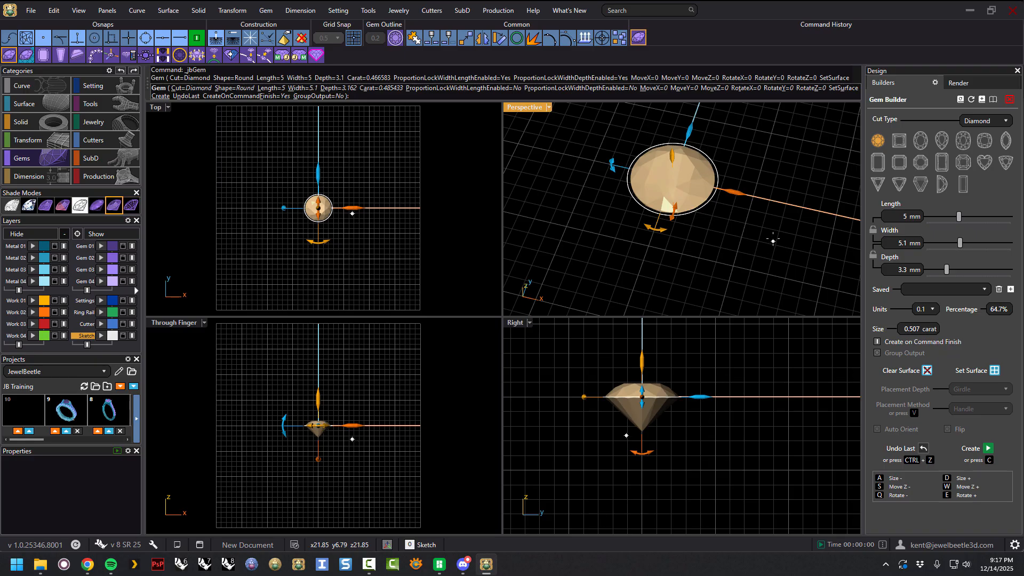
{"action": "right_click_drag", "start_coordinate": [761, 222], "coordinate": [781, 219]}
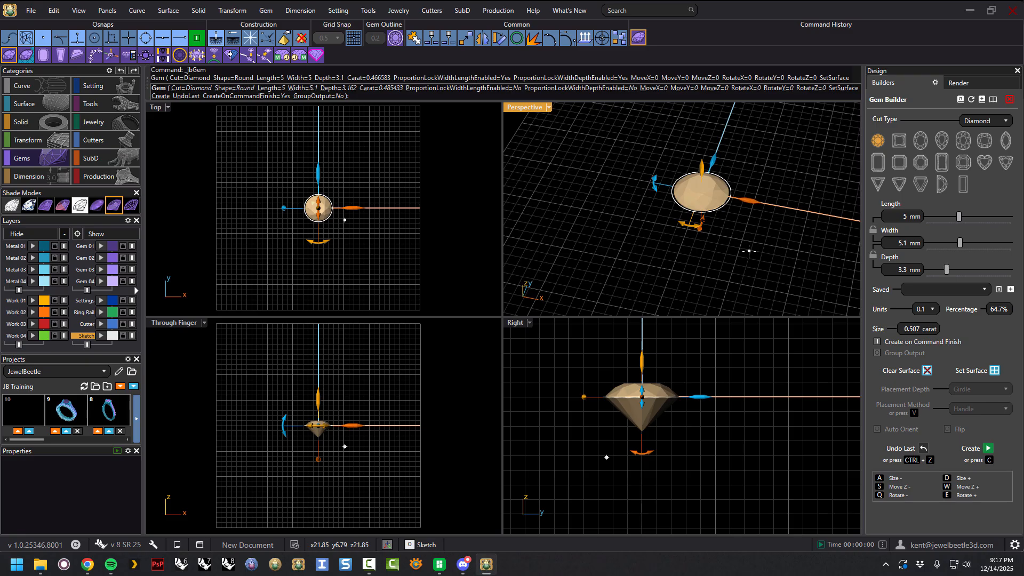
{"action": "key", "text": "Return"}
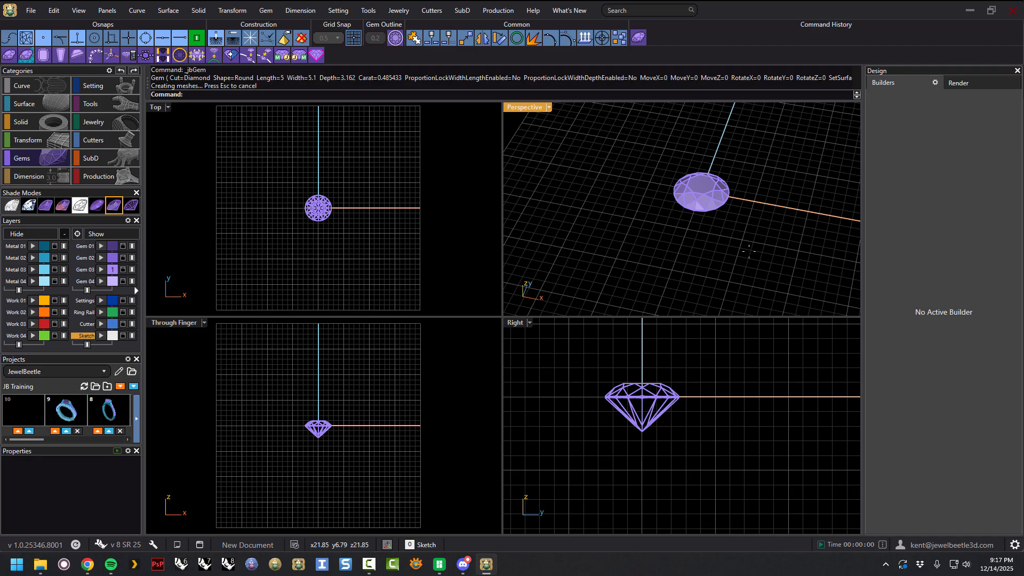
Select the created round gem and delete it.
{"action": "left_click", "coordinate": [716, 202]}
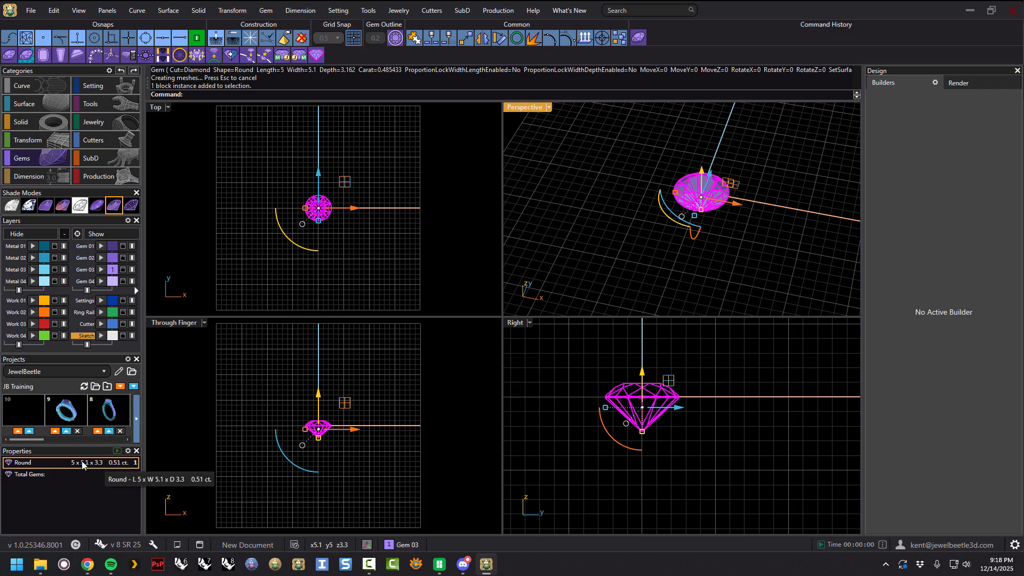
{"action": "left_click", "coordinate": [725, 244]}
{"action": "mouse_move", "coordinate": [745, 236]}
{"action": "right_mouse_down"}
{"action": "mouse_move", "coordinate": [762, 159]}
{"action": "mouse_move", "coordinate": [749, 160]}
{"action": "mouse_move", "coordinate": [749, 237]}
{"action": "right_mouse_up"}
{"action": "left_click", "coordinate": [717, 198]}
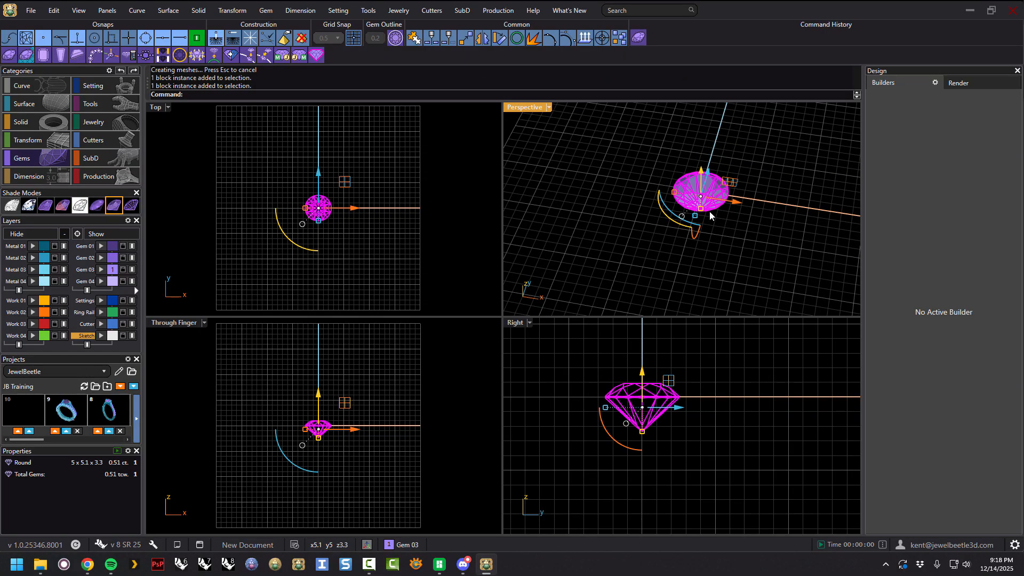
{"action": "key", "text": "Delete"}
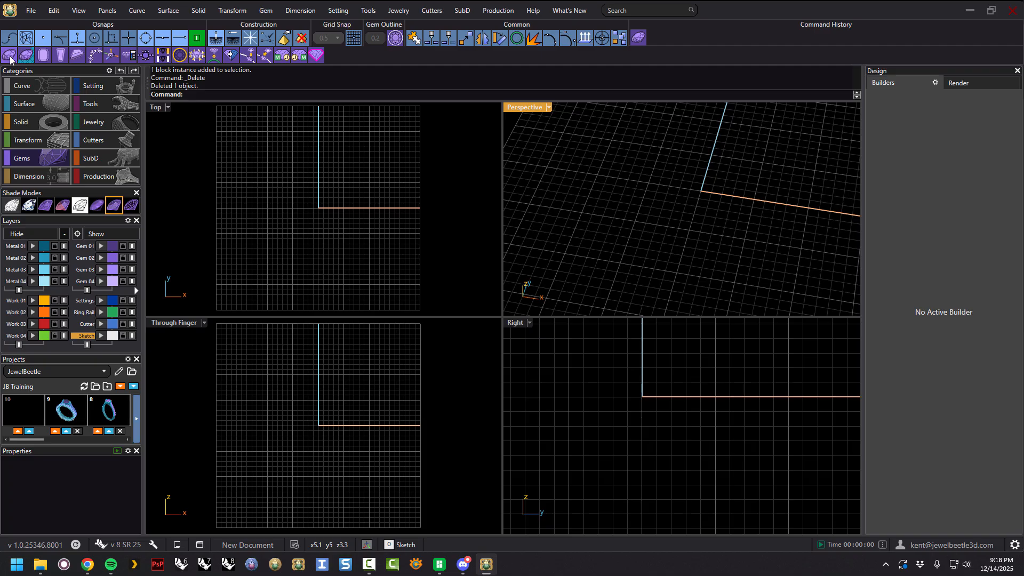
Reopen the Gem Builder and re-lock the width and depth proportions.
{"action": "left_click", "coordinate": [638, 37]}
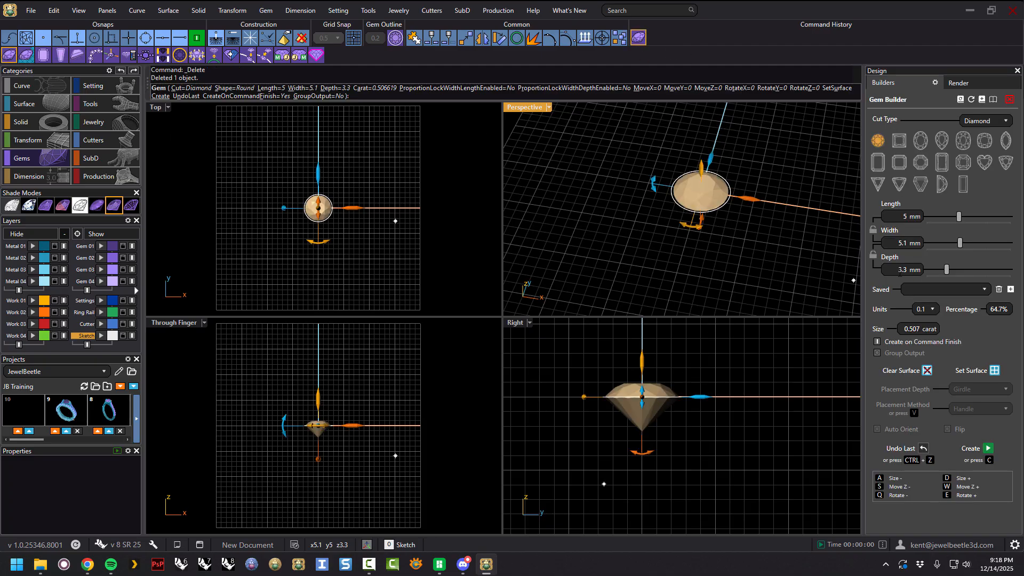
{"action": "mouse_move", "coordinate": [714, 223]}
{"action": "right_mouse_down"}
{"action": "mouse_move", "coordinate": [709, 182]}
{"action": "mouse_move", "coordinate": [705, 212]}
{"action": "right_mouse_up"}
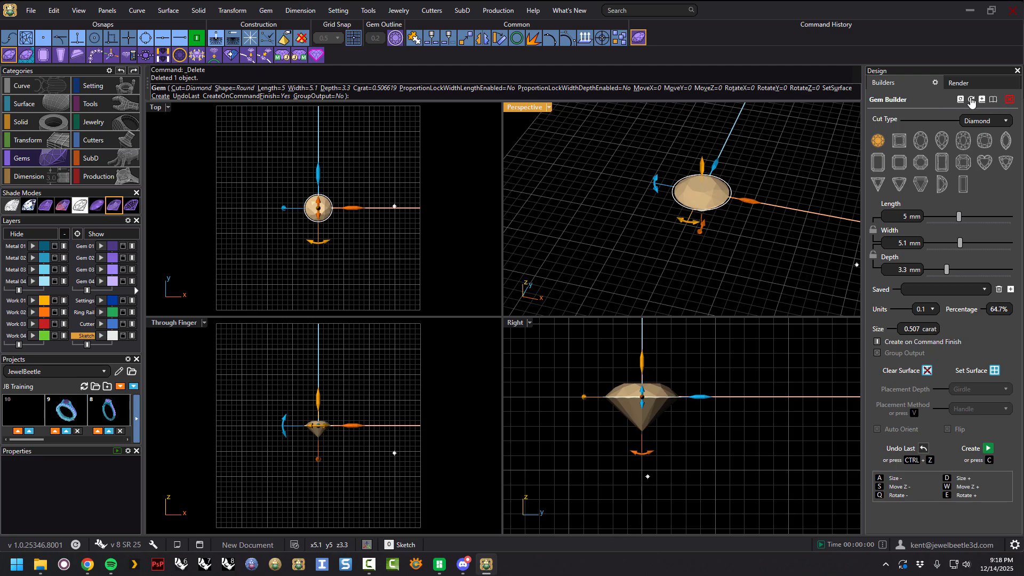
{"action": "left_click", "coordinate": [873, 259]}
{"action": "left_click", "coordinate": [872, 236]}
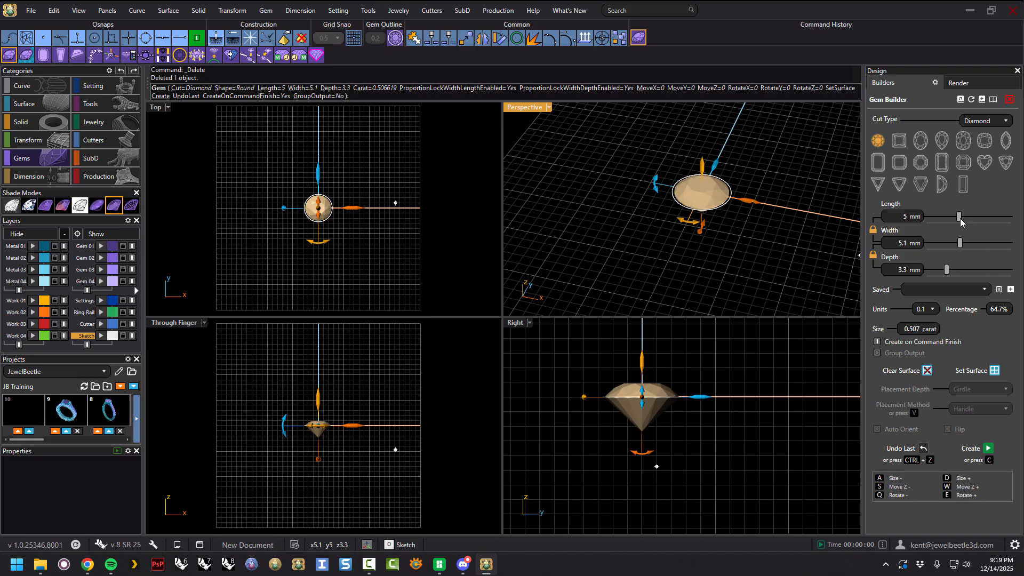
Resize the gem with the length slider, toggle the width lock, and reset the Gem Builder to defaults.
{"action": "mouse_move", "coordinate": [958, 217]}
{"action": "left_mouse_down"}
{"action": "mouse_move", "coordinate": [967, 220]}
{"action": "mouse_move", "coordinate": [949, 216]}
{"action": "mouse_move", "coordinate": [948, 243]}
{"action": "mouse_move", "coordinate": [939, 243]}
{"action": "mouse_move", "coordinate": [947, 218]}
{"action": "mouse_move", "coordinate": [962, 228]}
{"action": "left_mouse_up"}
{"action": "left_click", "coordinate": [875, 231]}
{"action": "left_click", "coordinate": [873, 229]}
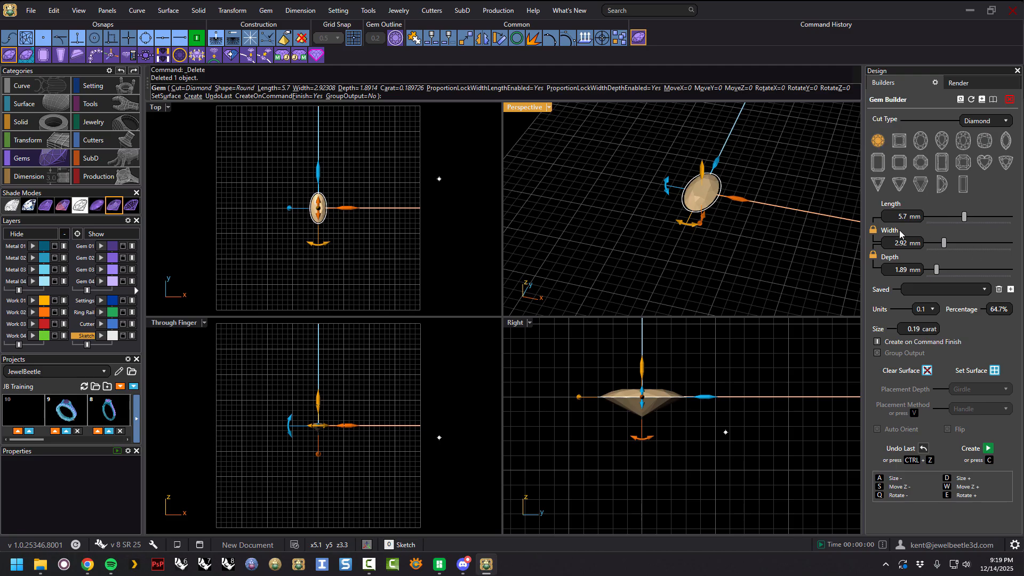
{"action": "left_click", "coordinate": [971, 102]}
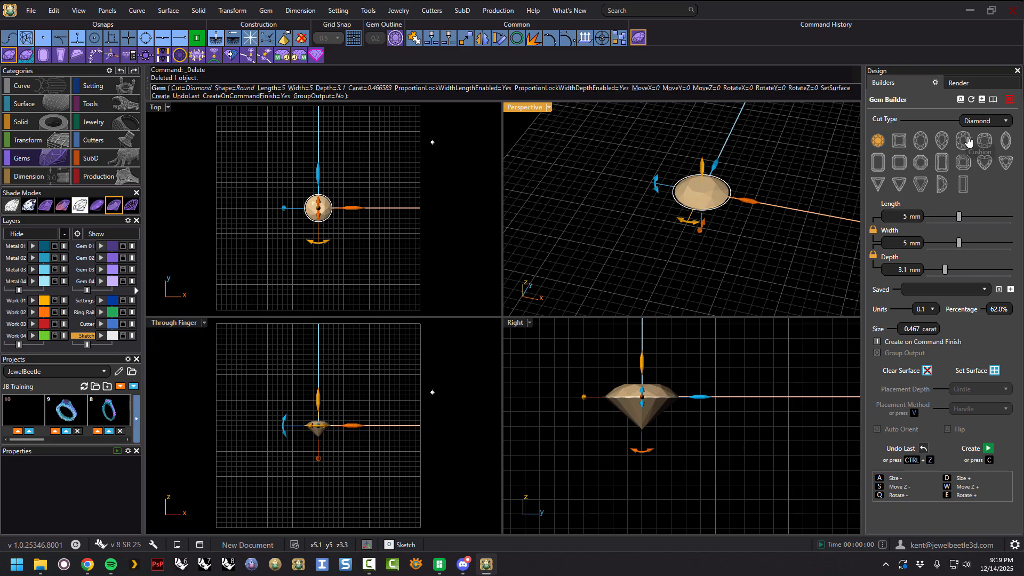
Switch to the Marquise cut, release the width proportion lock, and set the width to 4.5 mm.
{"action": "left_click", "coordinate": [1004, 142]}
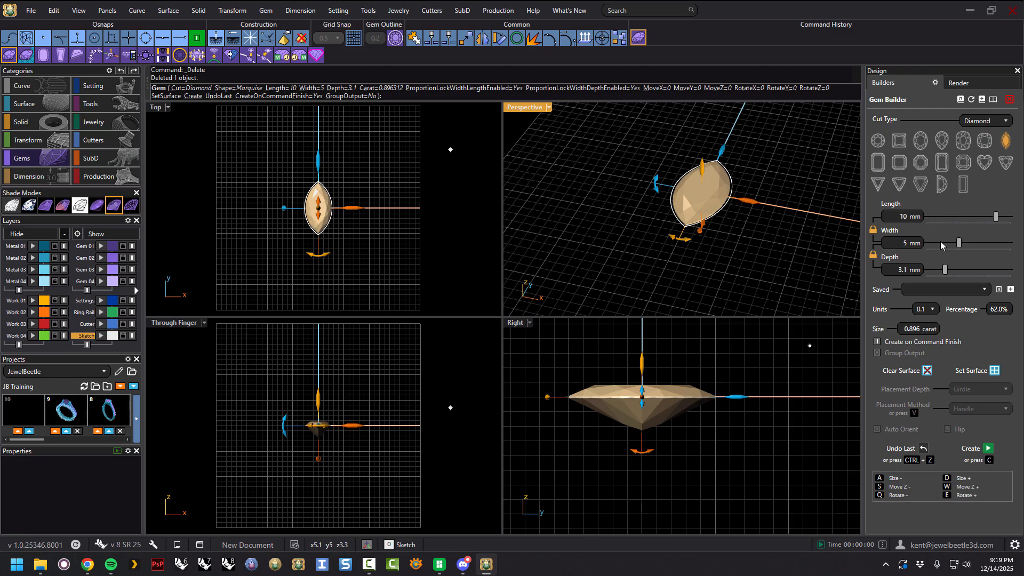
{"action": "left_click", "coordinate": [872, 231]}
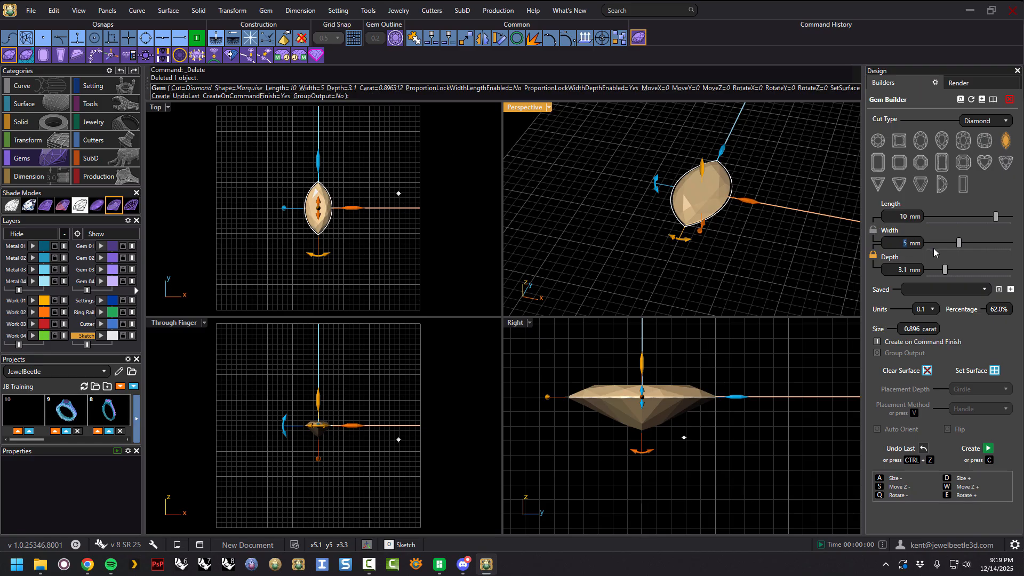
{"action": "left_click_drag", "start_coordinate": [958, 244], "coordinate": [975, 247]}
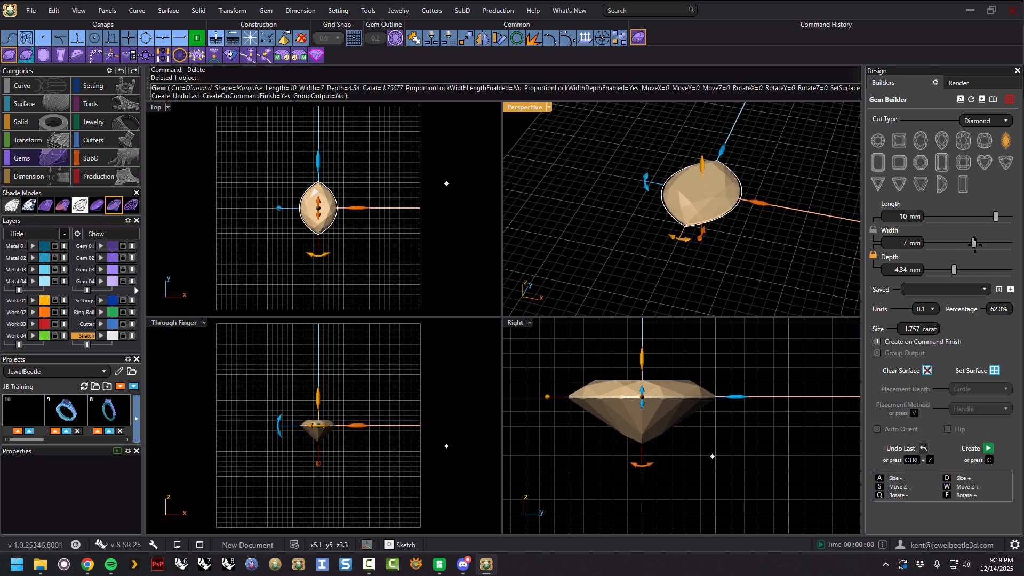
{"action": "right_click_drag", "start_coordinate": [796, 229], "coordinate": [793, 269]}
{"action": "left_click_drag", "start_coordinate": [973, 244], "coordinate": [956, 243]}
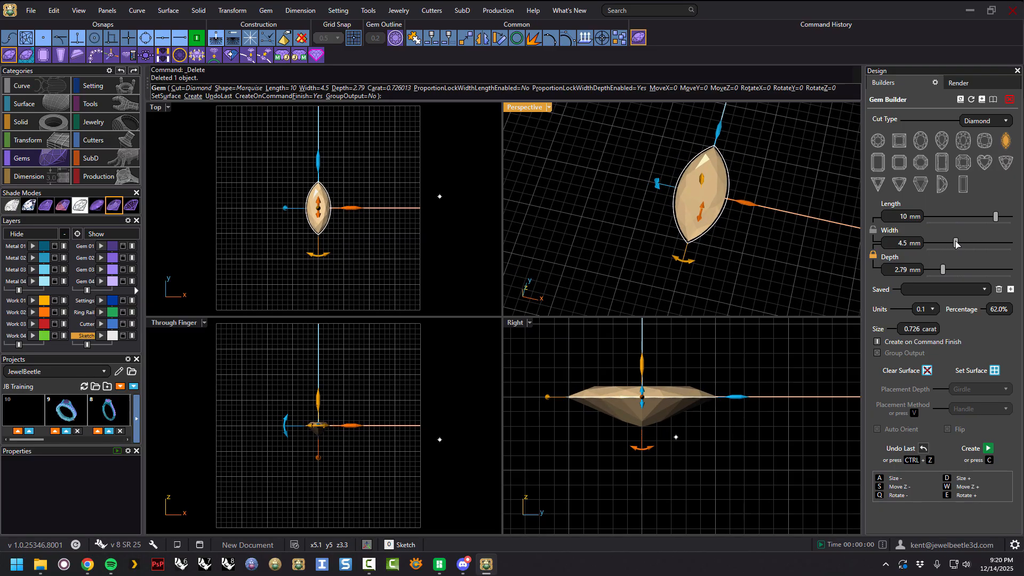
Release the depth lock, set the depth to 3.2 mm, and create the marquise gem.
{"action": "right_click_drag", "start_coordinate": [823, 254], "coordinate": [763, 211]}
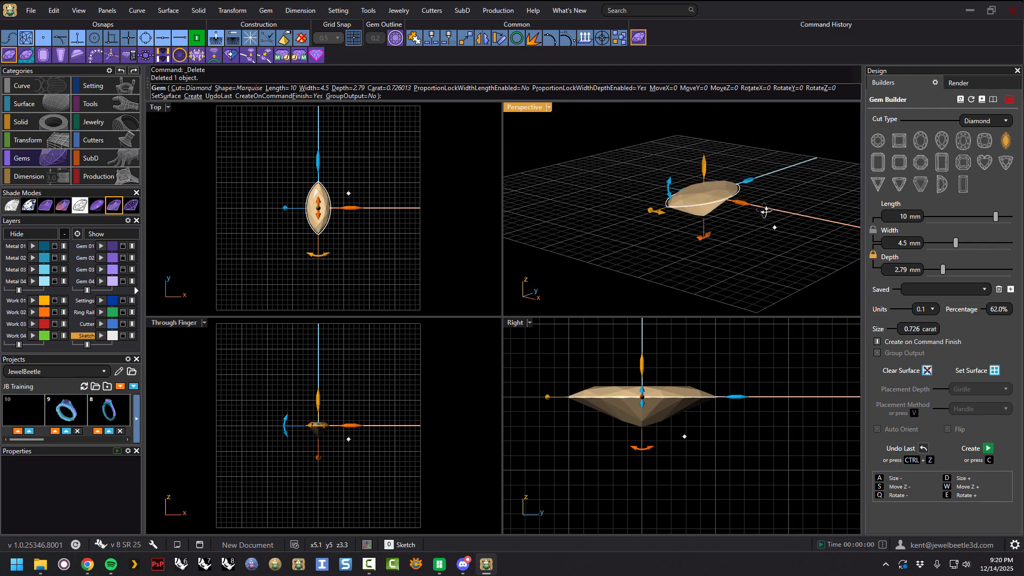
{"action": "left_click", "coordinate": [873, 255]}
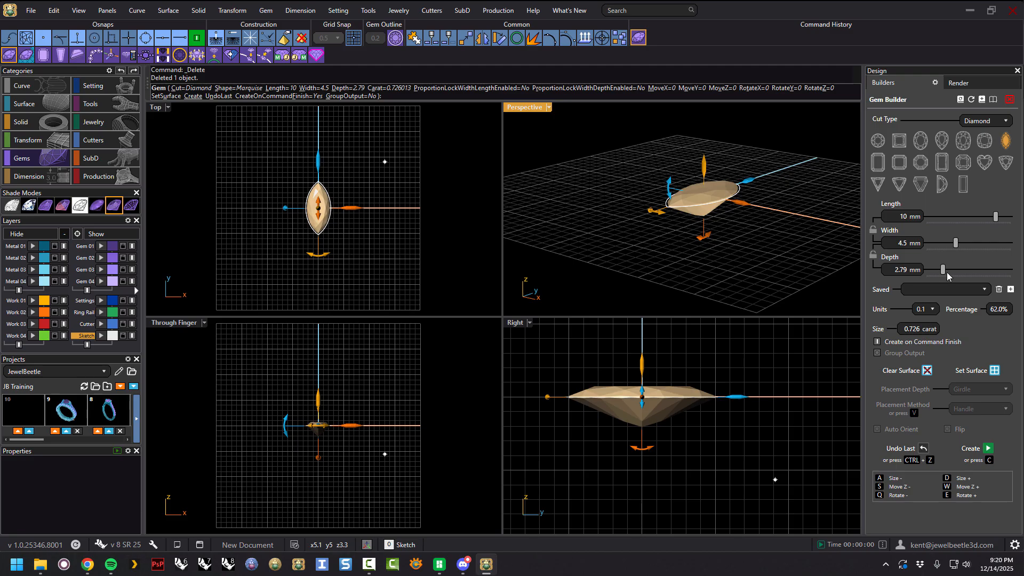
{"action": "left_click_drag", "start_coordinate": [943, 273], "coordinate": [946, 273]}
{"action": "right_click_drag", "start_coordinate": [743, 230], "coordinate": [715, 201]}
{"action": "key", "text": "c"}
Select the created marquise gem and reopen it in the Gem Builder for editing.
{"action": "left_click", "coordinate": [715, 201]}
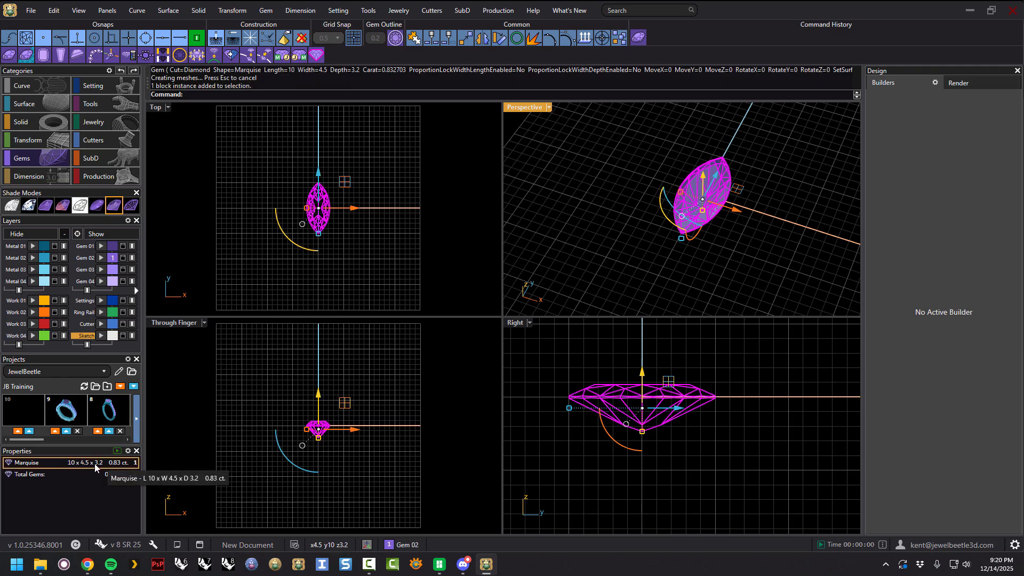
{"action": "right_click_drag", "start_coordinate": [770, 247], "coordinate": [815, 172]}
{"action": "left_click", "coordinate": [752, 132]}
{"action": "left_click", "coordinate": [733, 177]}
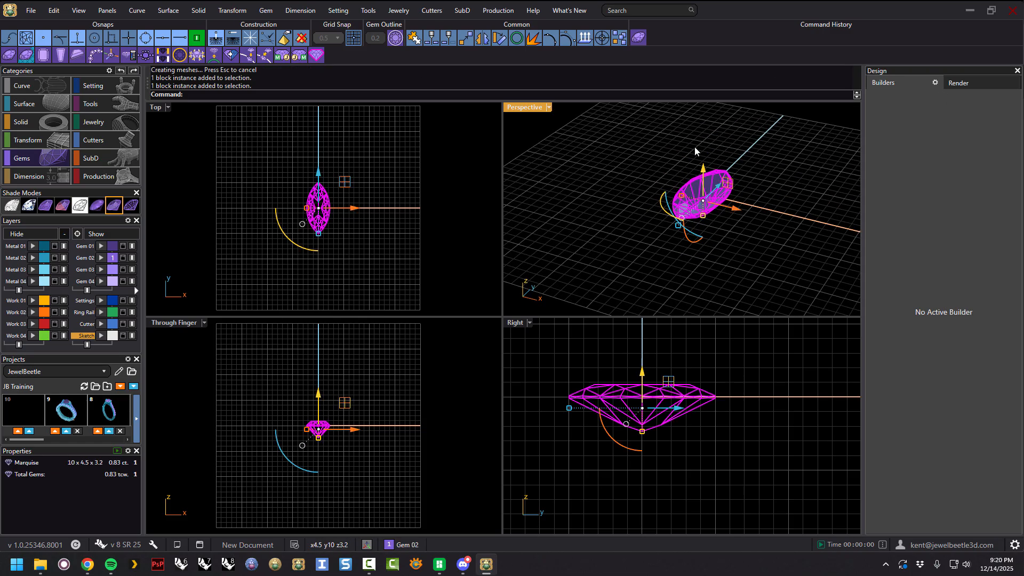
{"action": "left_click", "coordinate": [638, 37]}
{"action": "right_click_drag", "start_coordinate": [761, 190], "coordinate": [771, 220]}
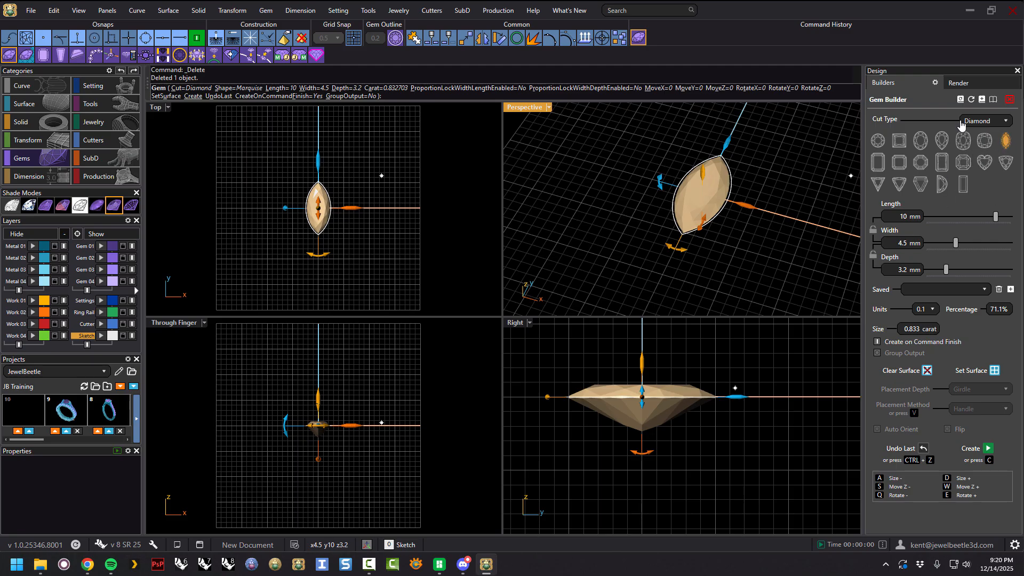
Reset the Gem Builder to its defaults and select the Marquise cut again.
{"action": "left_click", "coordinate": [971, 101]}
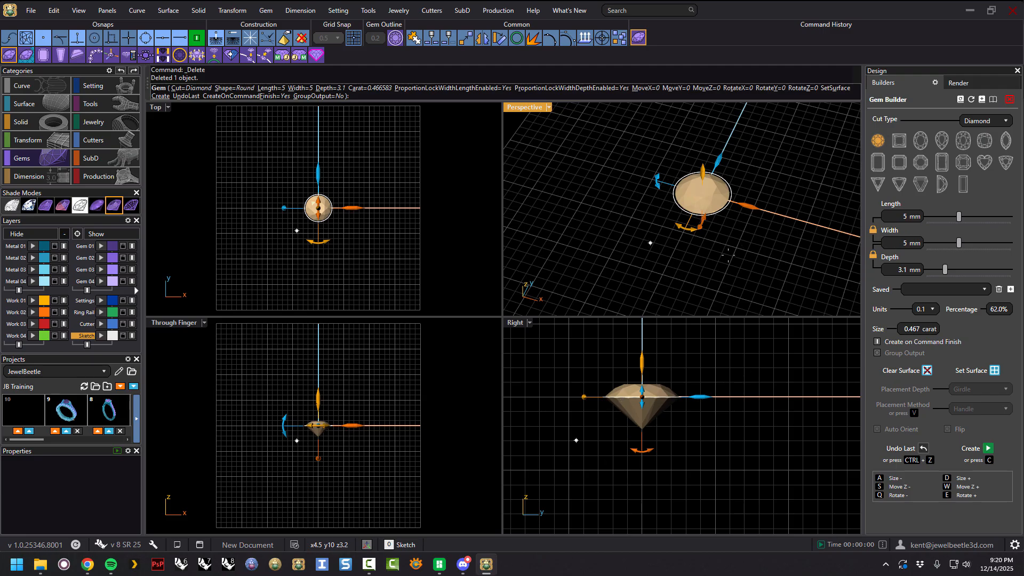
{"action": "right_click_drag", "start_coordinate": [745, 234], "coordinate": [730, 176]}
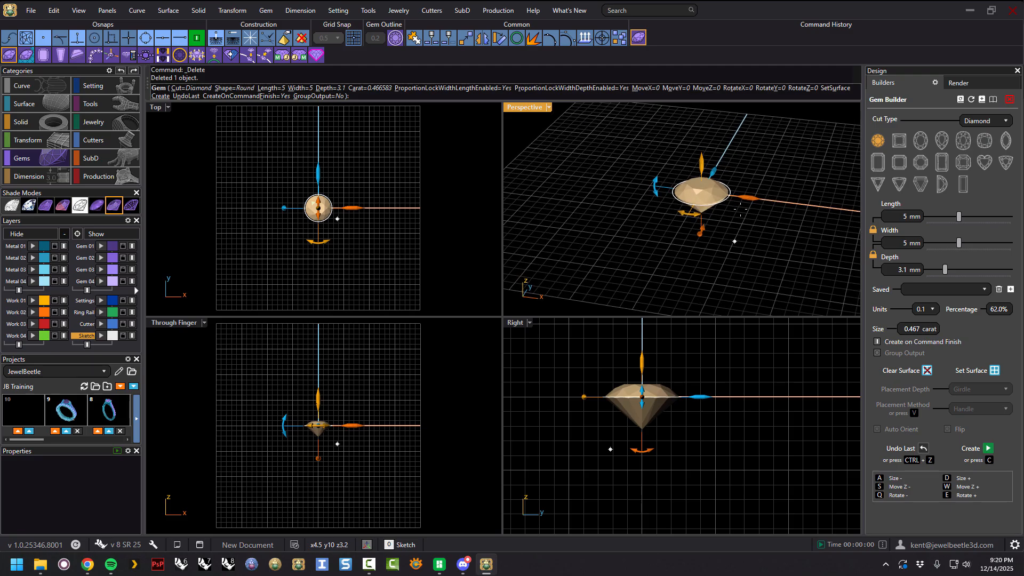
{"action": "left_click", "coordinate": [1003, 142]}
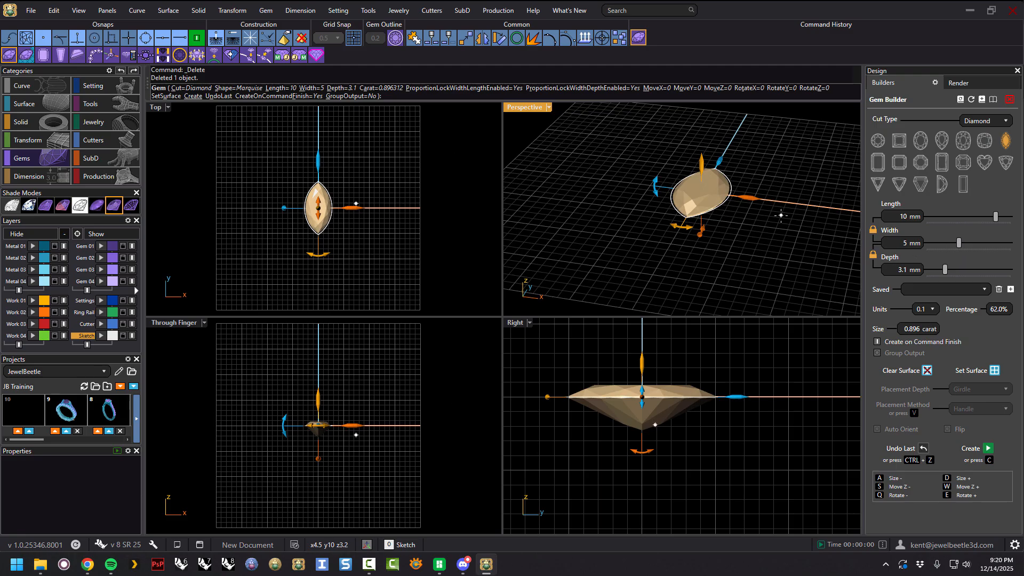
{"action": "right_click_drag", "start_coordinate": [761, 225], "coordinate": [759, 235]}
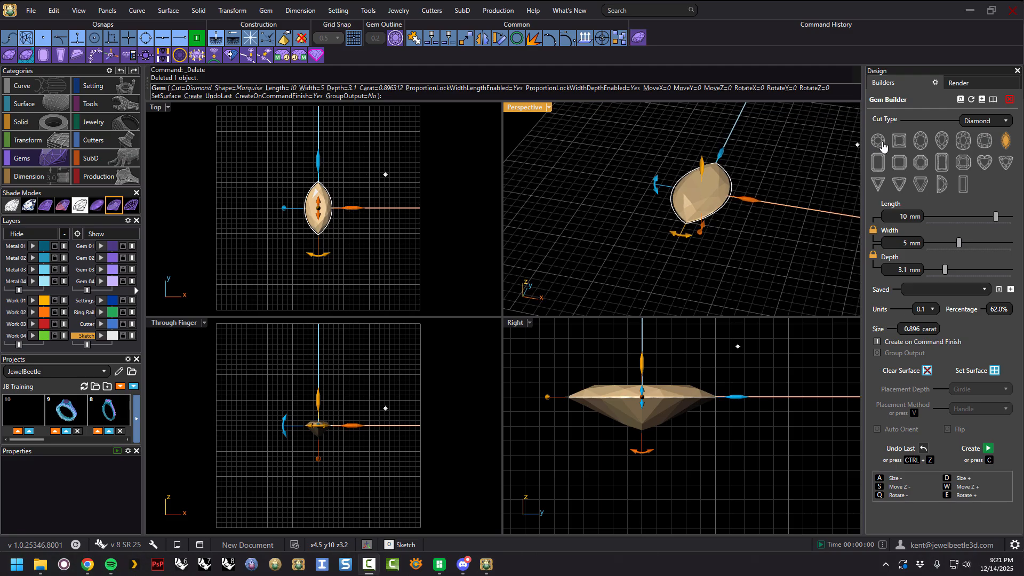
Switch back to the Round cut and finish the command to create the round gem.
{"action": "left_click", "coordinate": [878, 140]}
{"action": "right_click_drag", "start_coordinate": [767, 147], "coordinate": [759, 177]}
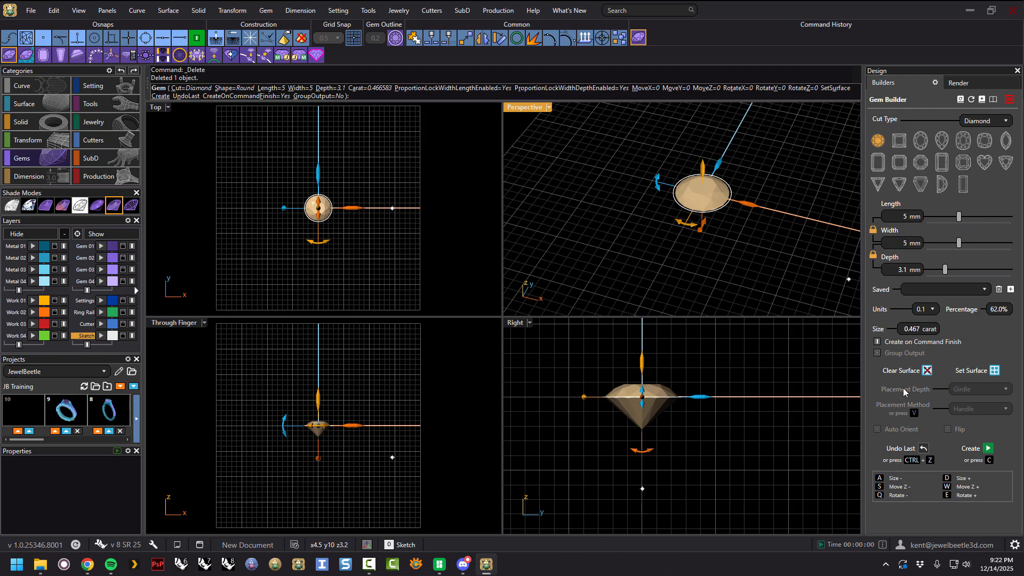
{"action": "mouse_move", "coordinate": [754, 178]}
{"action": "right_mouse_down"}
{"action": "mouse_move", "coordinate": [740, 156]}
{"action": "mouse_move", "coordinate": [764, 160]}
{"action": "right_mouse_up"}
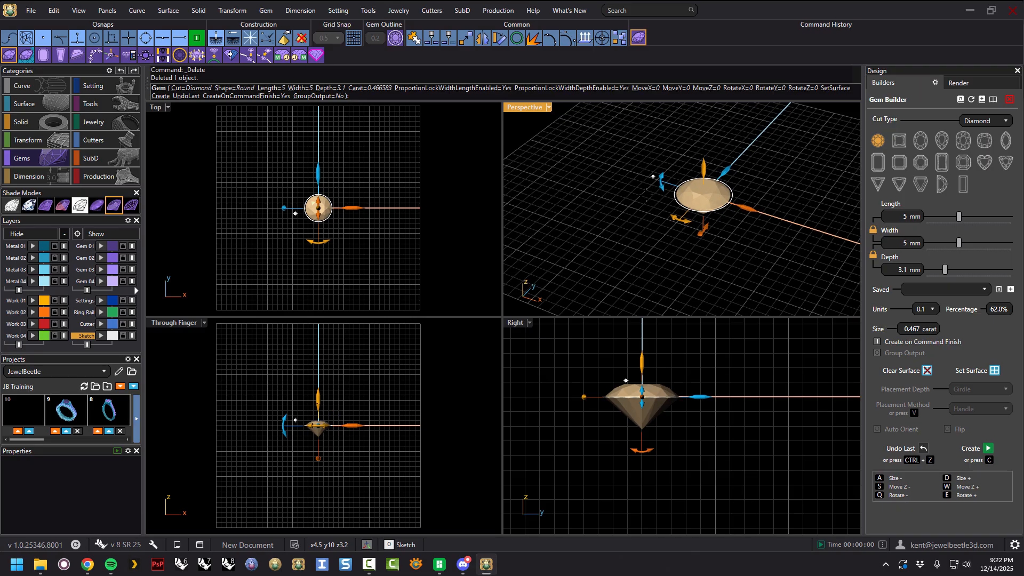
{"action": "mouse_move", "coordinate": [764, 256]}
{"action": "right_mouse_down"}
{"action": "mouse_move", "coordinate": [773, 238]}
{"action": "mouse_move", "coordinate": [775, 246]}
{"action": "right_mouse_up"}
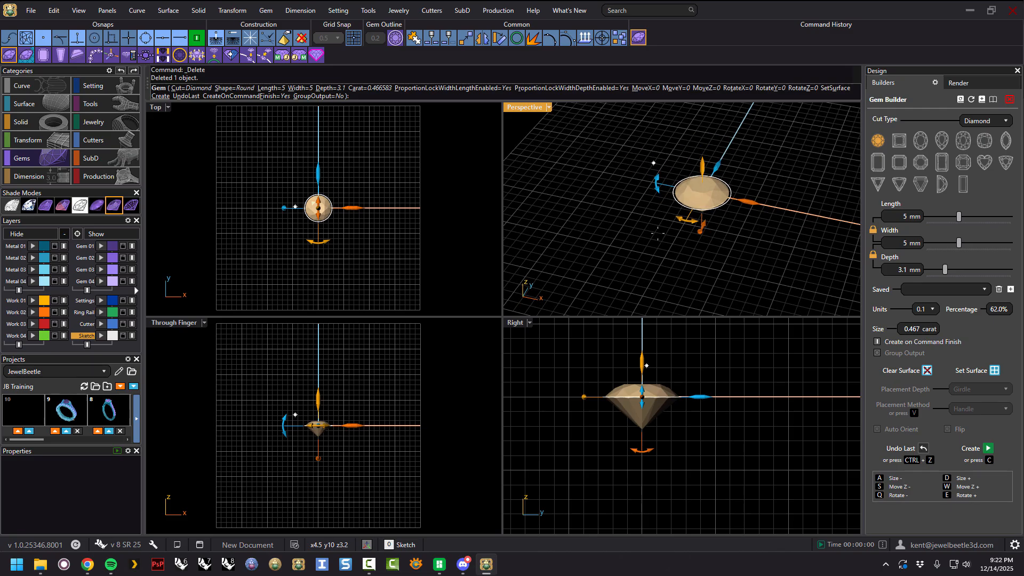
{"action": "right_click_drag", "start_coordinate": [752, 177], "coordinate": [743, 192]}
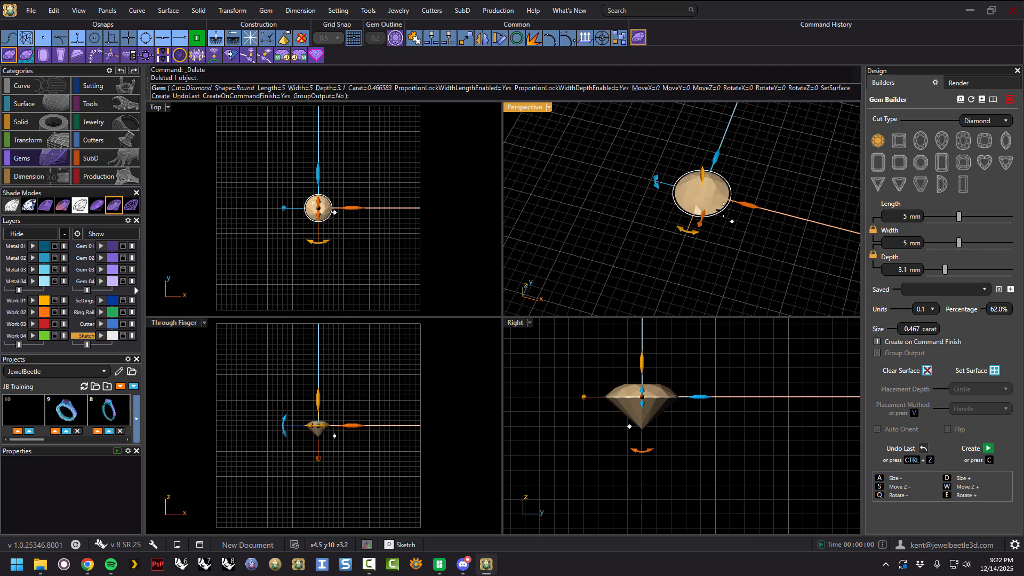
{"action": "left_click", "coordinate": [154, 262]}
{"action": "right_click_drag", "start_coordinate": [732, 238], "coordinate": [746, 208]}
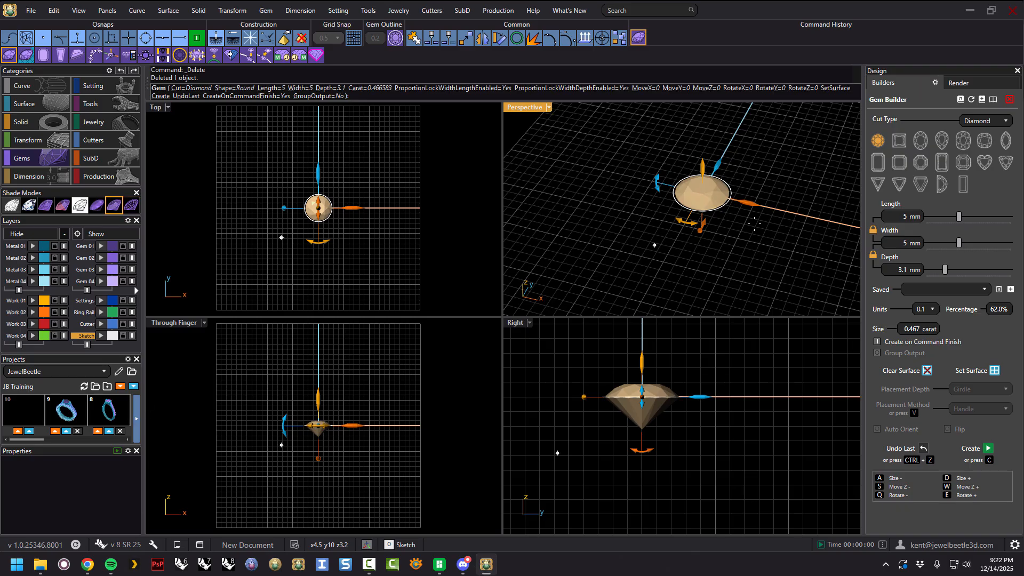
{"action": "key", "text": "Return"}
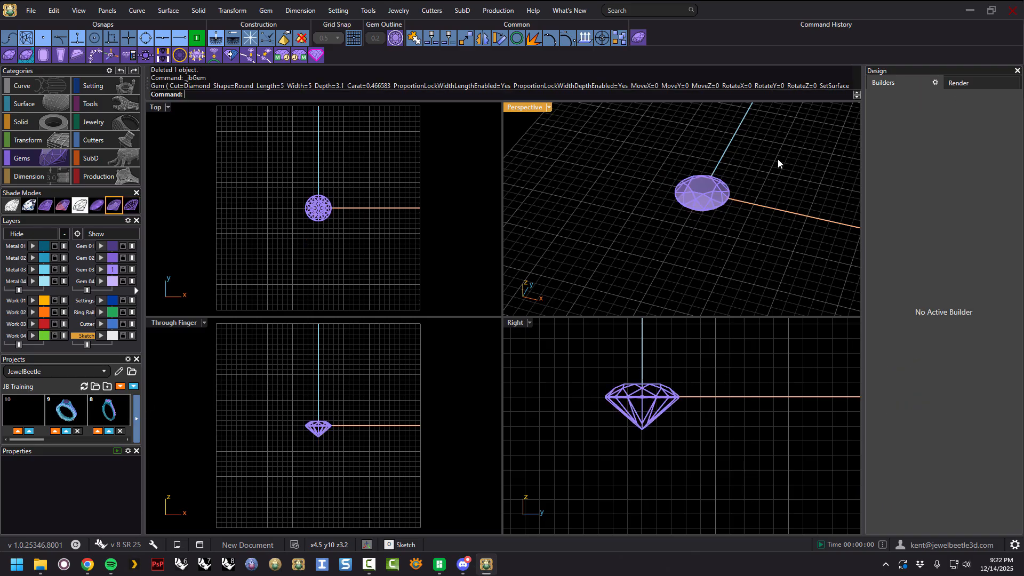
Select and delete the round gem, then reopen the Gem Builder.
{"action": "left_click", "coordinate": [702, 198]}
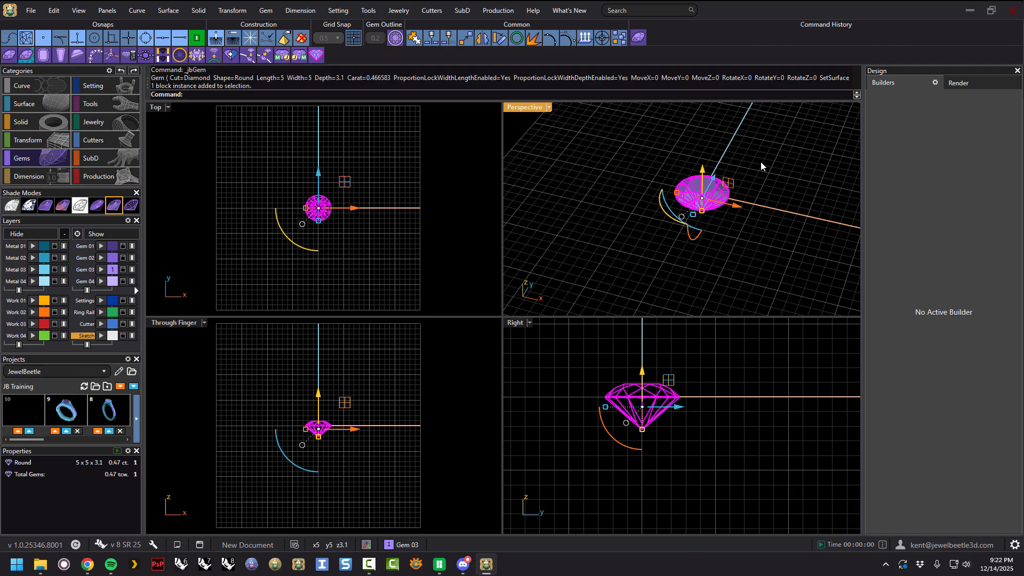
{"action": "key", "text": "Delete"}
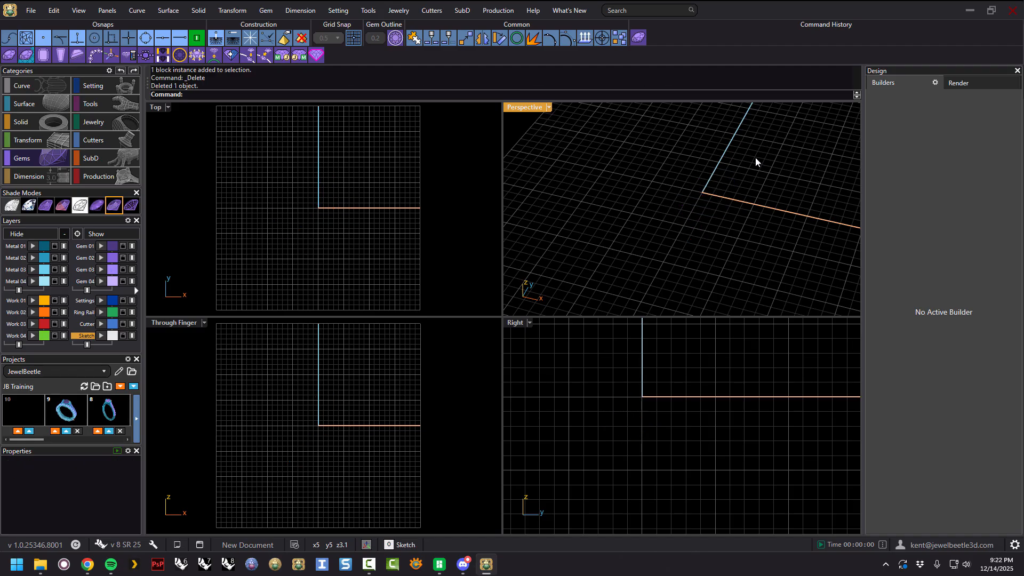
{"action": "left_click", "coordinate": [638, 38]}
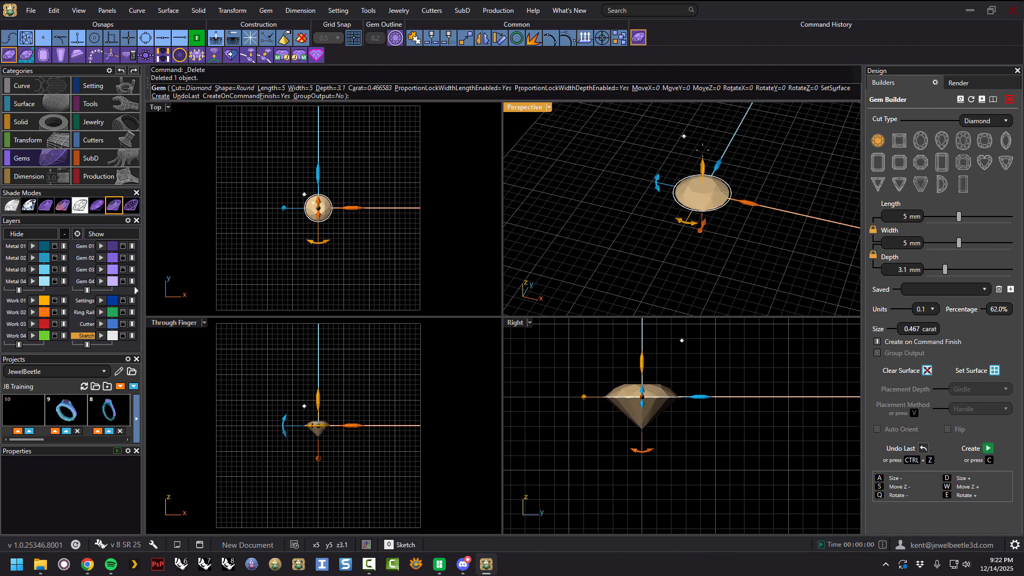
Choose the Princess cut and create the gem.
{"action": "left_click", "coordinate": [898, 141]}
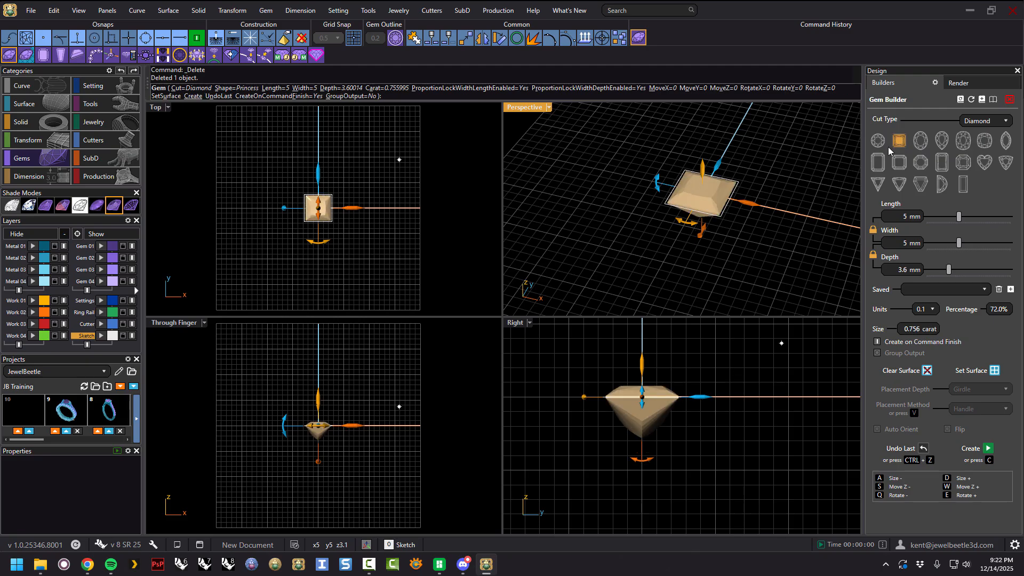
{"action": "right_click", "coordinate": [772, 180]}
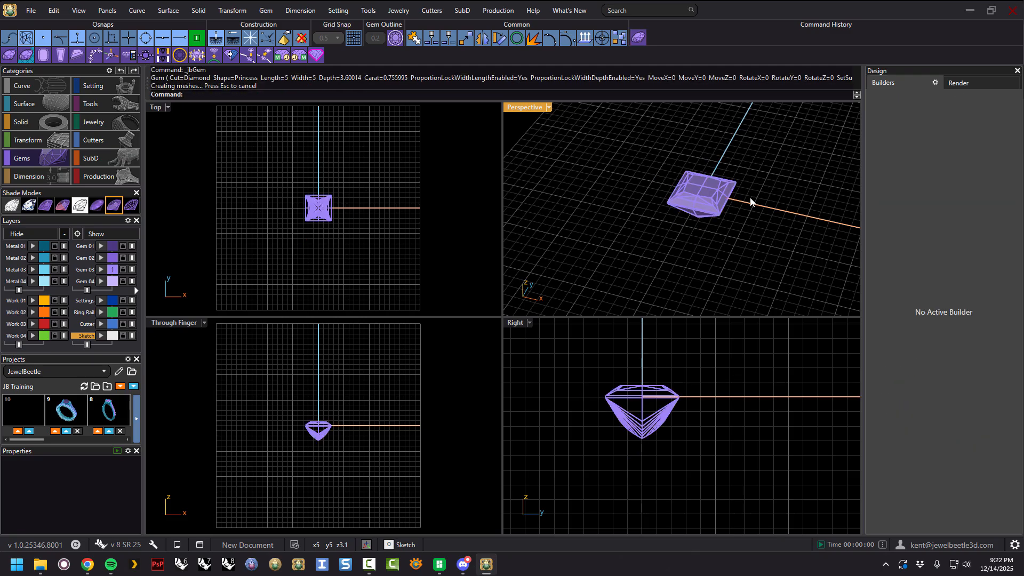
Delete the princess gem and reopen the Gem Builder.
{"action": "left_click", "coordinate": [715, 200]}
{"action": "key", "text": "Delete"}
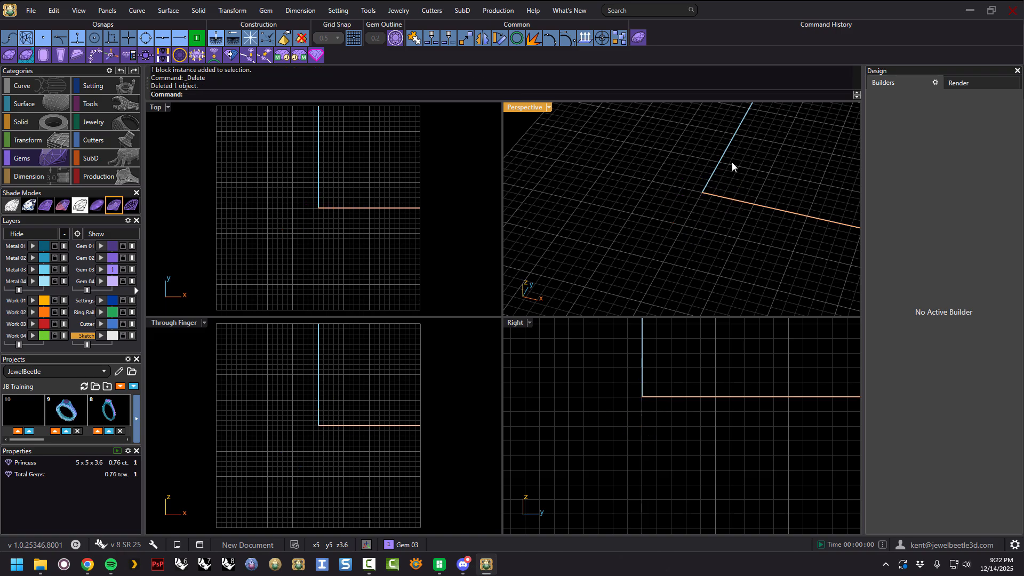
{"action": "left_click", "coordinate": [640, 40]}
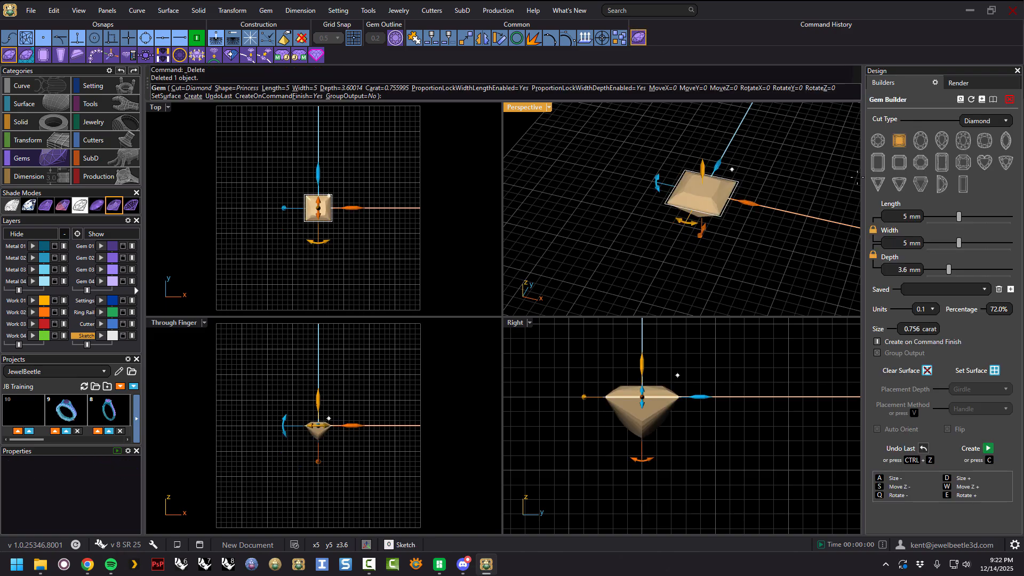
Choose the Oval cut and create the gem.
{"action": "left_click", "coordinate": [919, 142]}
{"action": "right_click", "coordinate": [798, 180]}
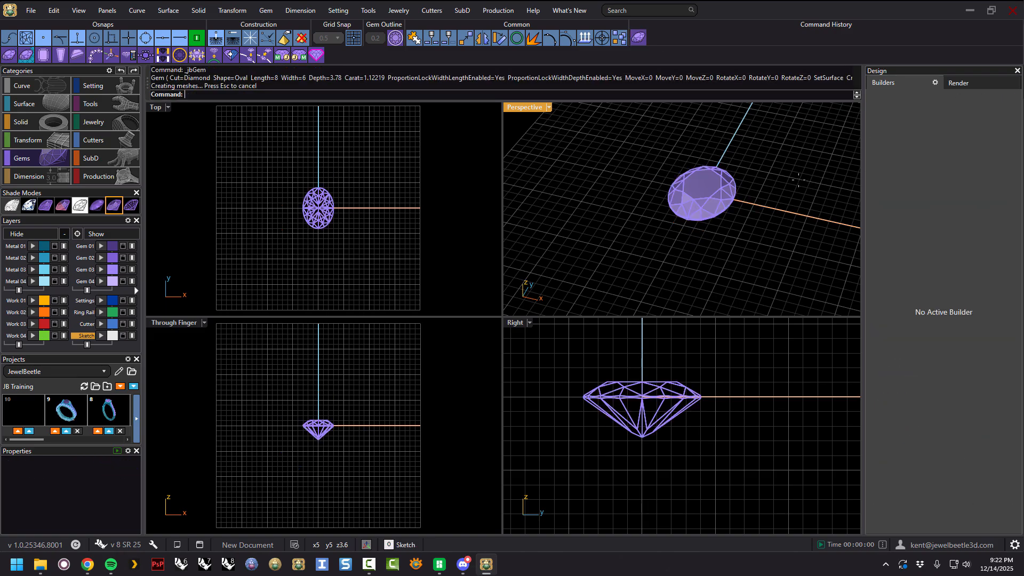
Delete the oval gem and reopen the Gem Builder.
{"action": "left_click", "coordinate": [712, 200]}
{"action": "key", "text": "Delete"}
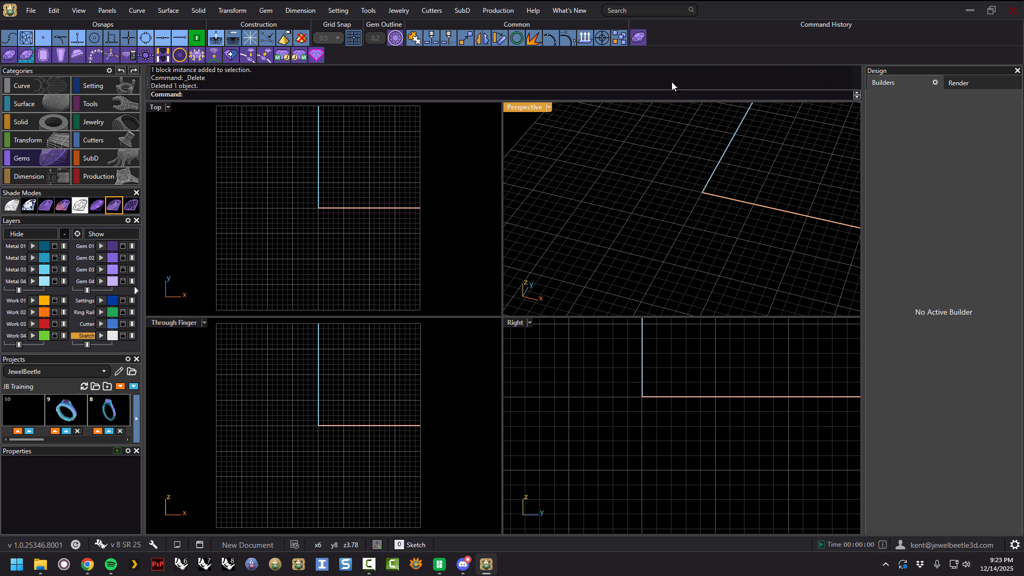
{"action": "left_click", "coordinate": [639, 39]}
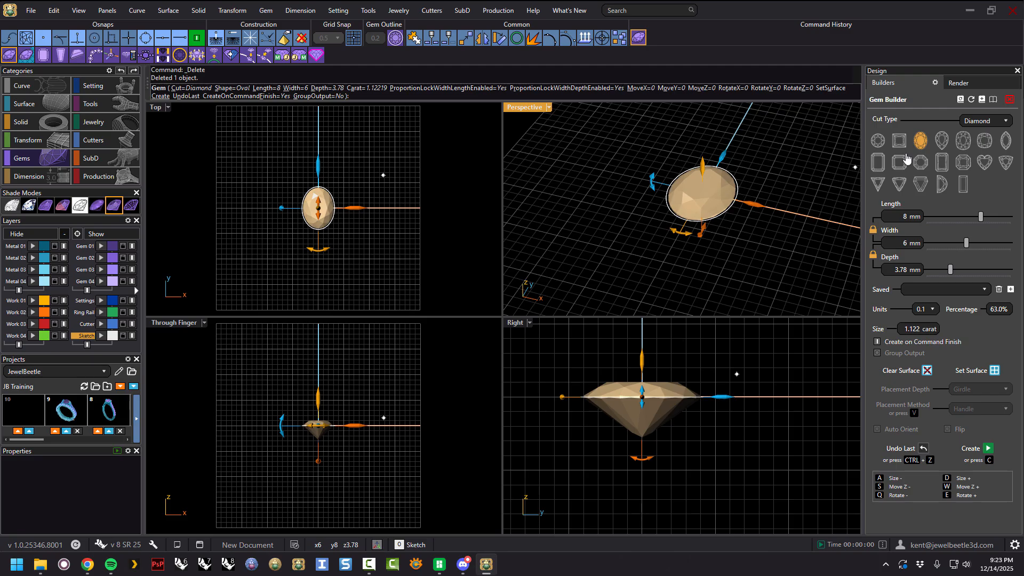
Choose the Pear cut and create the gem.
{"action": "left_click", "coordinate": [940, 140]}
{"action": "right_click", "coordinate": [760, 164]}
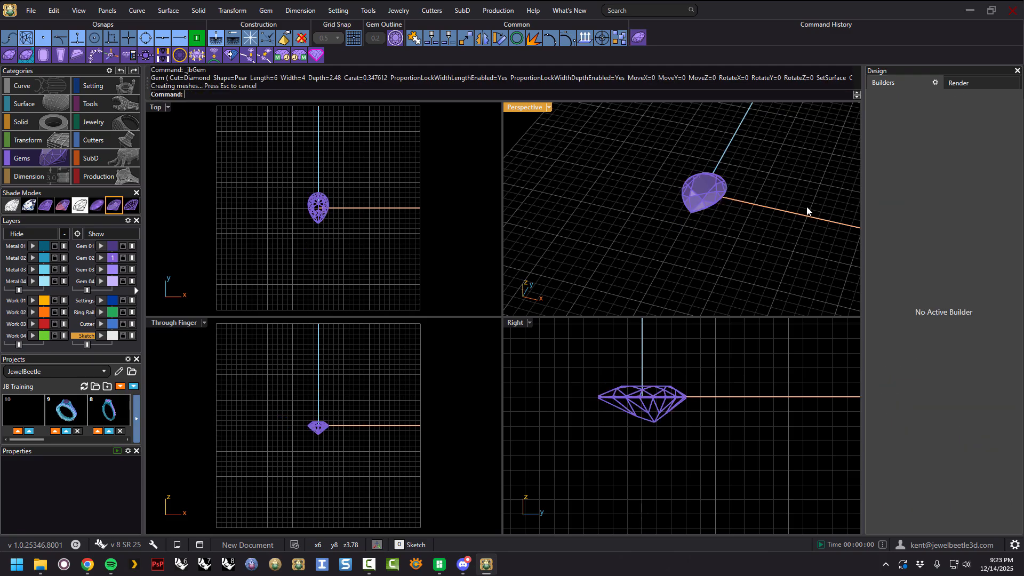
Select and delete the pear gem, then reopen the Gem Builder.
{"action": "right_click_drag", "start_coordinate": [766, 178], "coordinate": [746, 199]}
{"action": "left_click", "coordinate": [702, 185]}
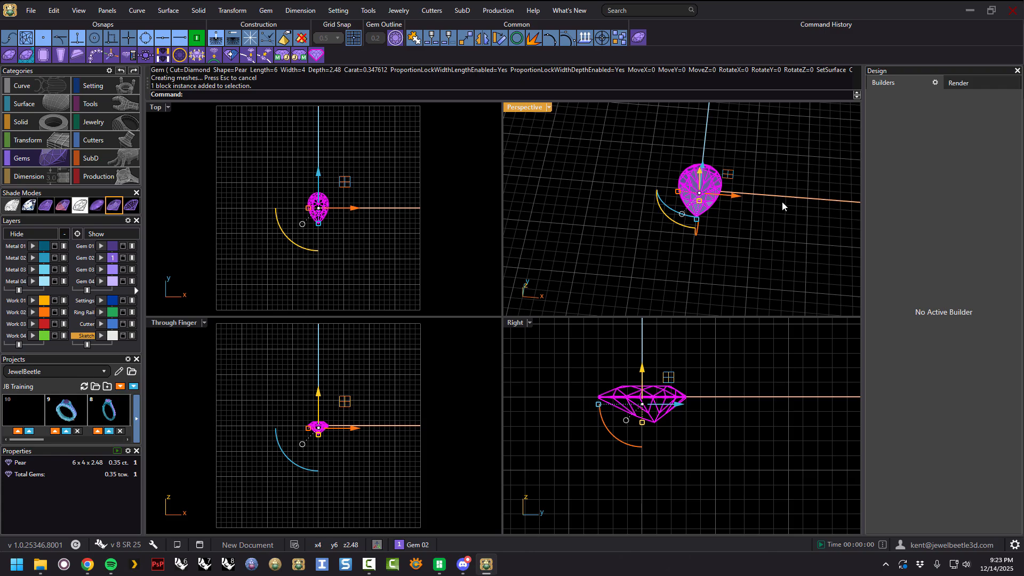
{"action": "key", "text": "Delete"}
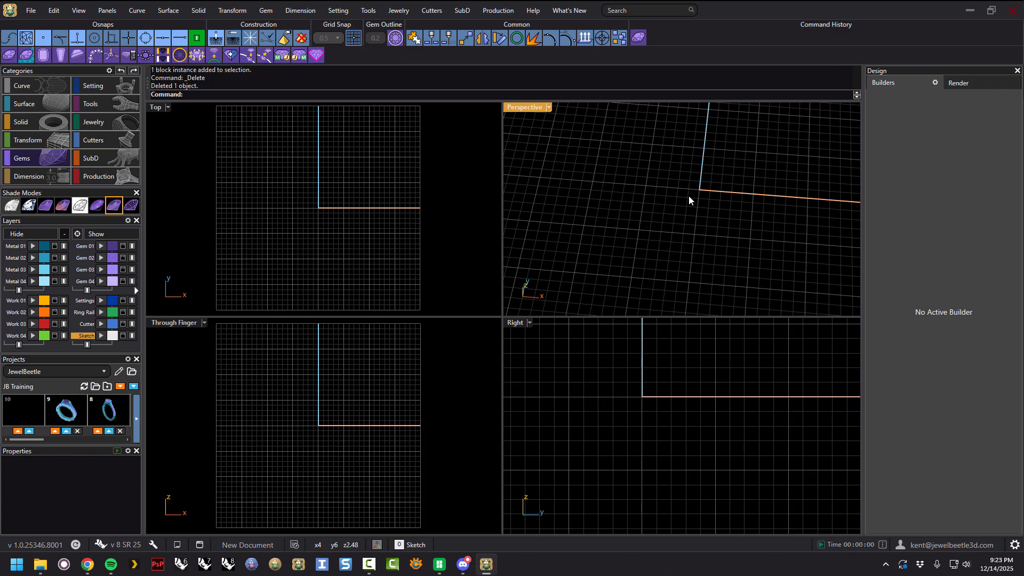
{"action": "left_click", "coordinate": [641, 40]}
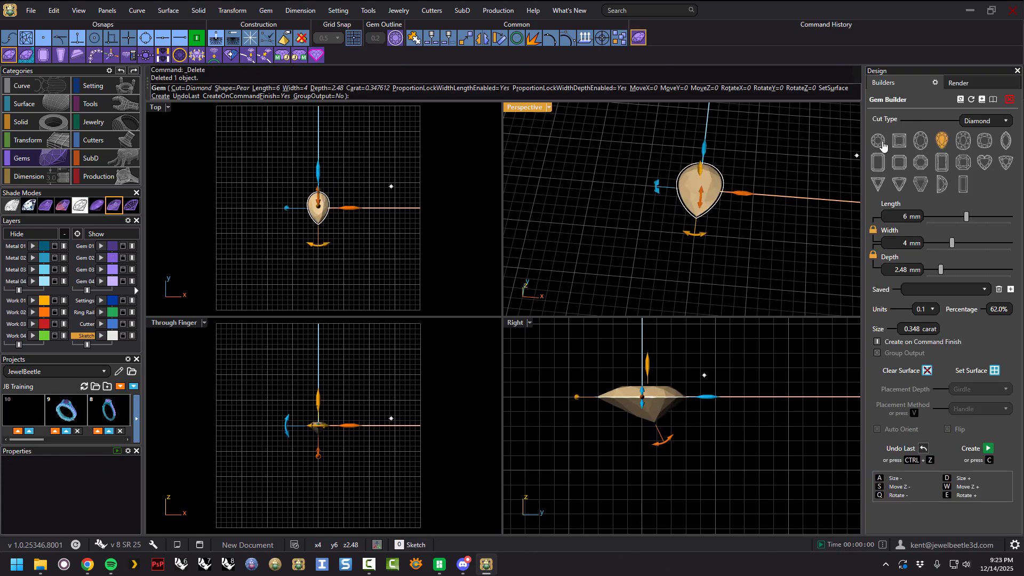
{"action": "right_click_drag", "start_coordinate": [782, 200], "coordinate": [854, 202]}
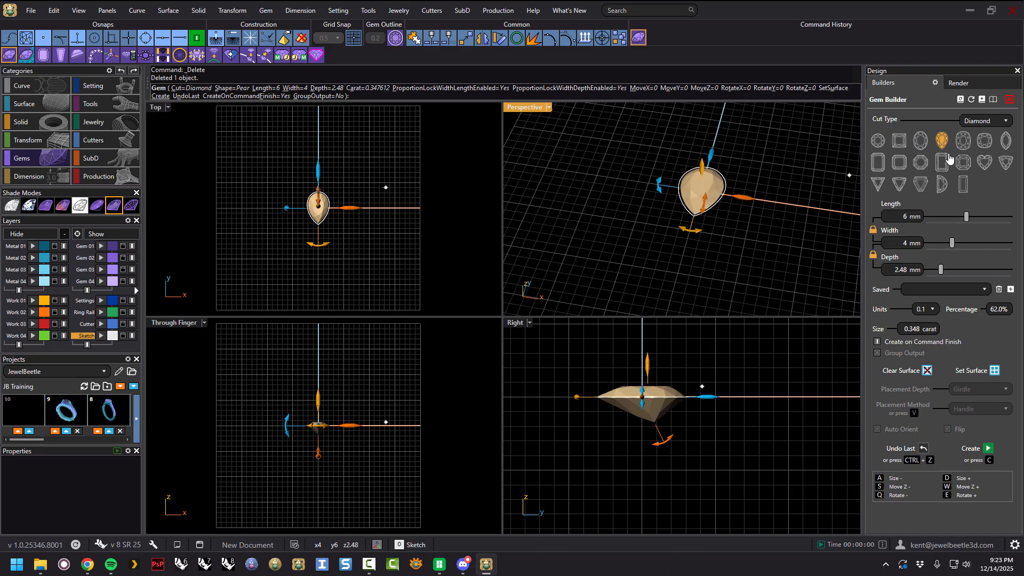
{"action": "right_click_drag", "start_coordinate": [783, 238], "coordinate": [773, 216]}
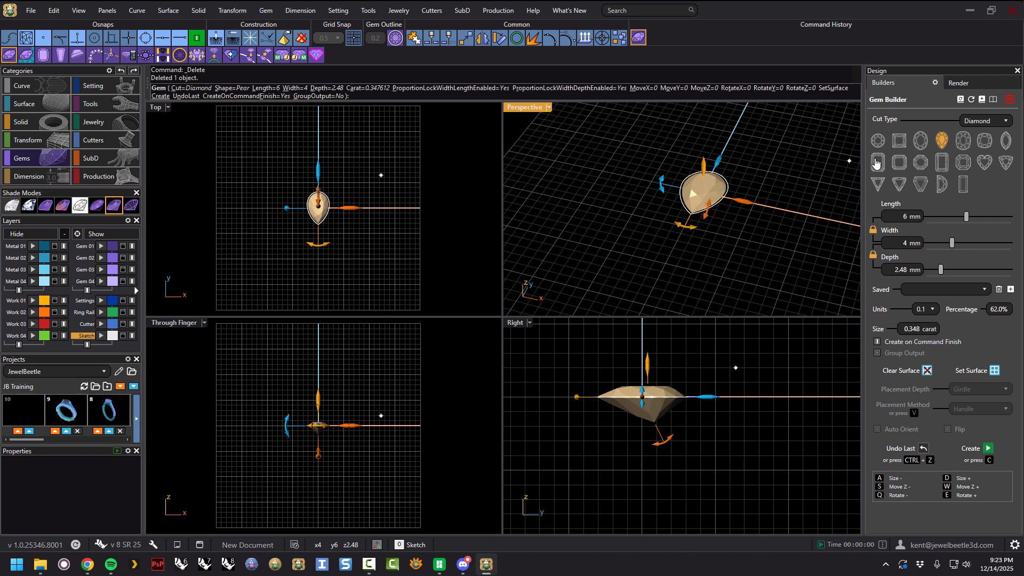
Choose the Round cut, set its length to 6.5 mm with width and depth locked, and create the gem.
{"action": "left_click", "coordinate": [877, 139]}
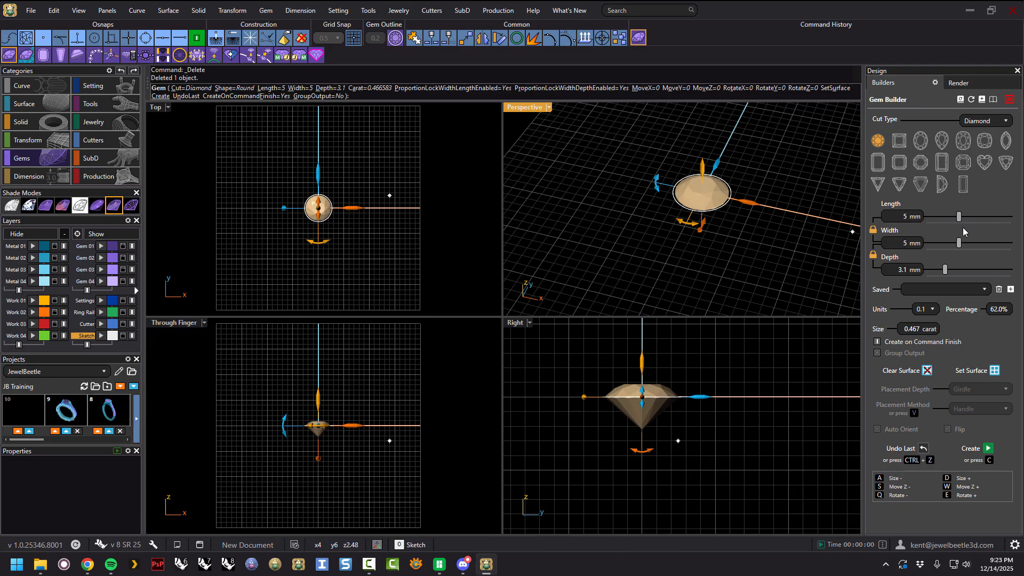
{"action": "left_click_drag", "start_coordinate": [960, 217], "coordinate": [970, 218]}
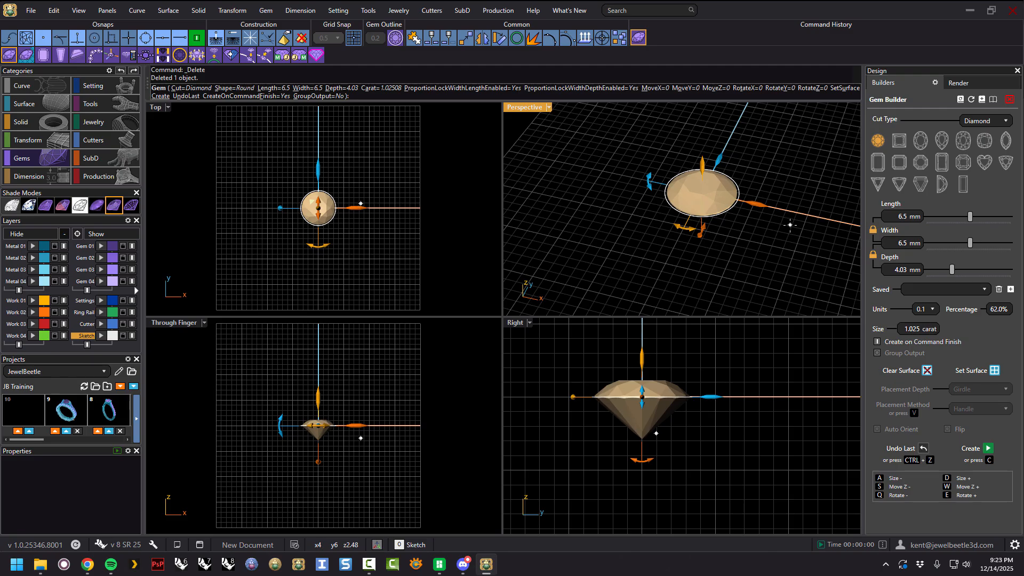
{"action": "mouse_move", "coordinate": [768, 232]}
{"action": "right_mouse_down"}
{"action": "mouse_move", "coordinate": [776, 210]}
{"action": "mouse_move", "coordinate": [772, 261]}
{"action": "mouse_move", "coordinate": [783, 264]}
{"action": "mouse_move", "coordinate": [766, 246]}
{"action": "mouse_move", "coordinate": [788, 242]}
{"action": "mouse_move", "coordinate": [779, 239]}
{"action": "right_mouse_up"}
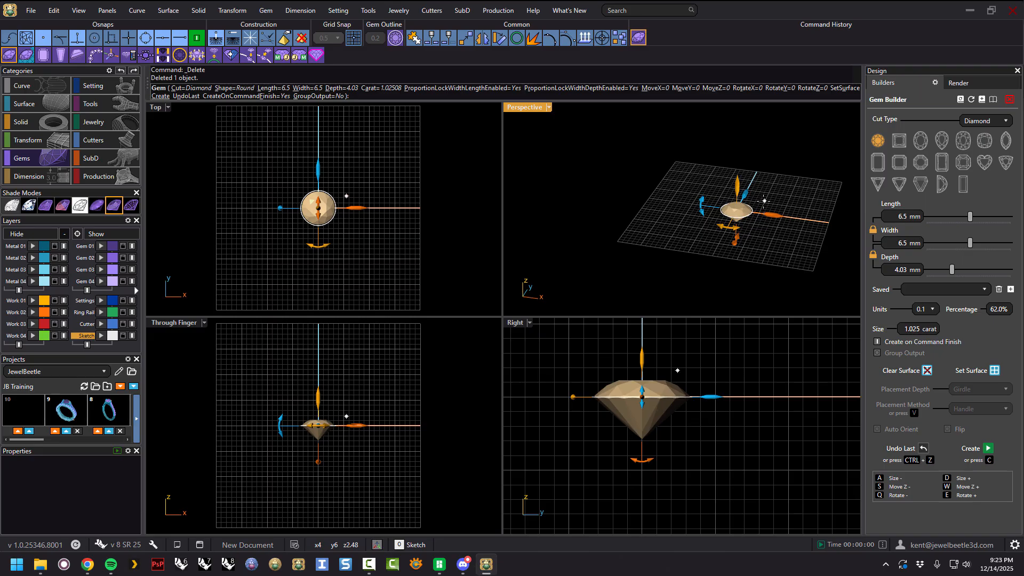
{"action": "scroll", "coordinate": [763, 202], "scroll_direction": "up", "scroll_amount": 2}
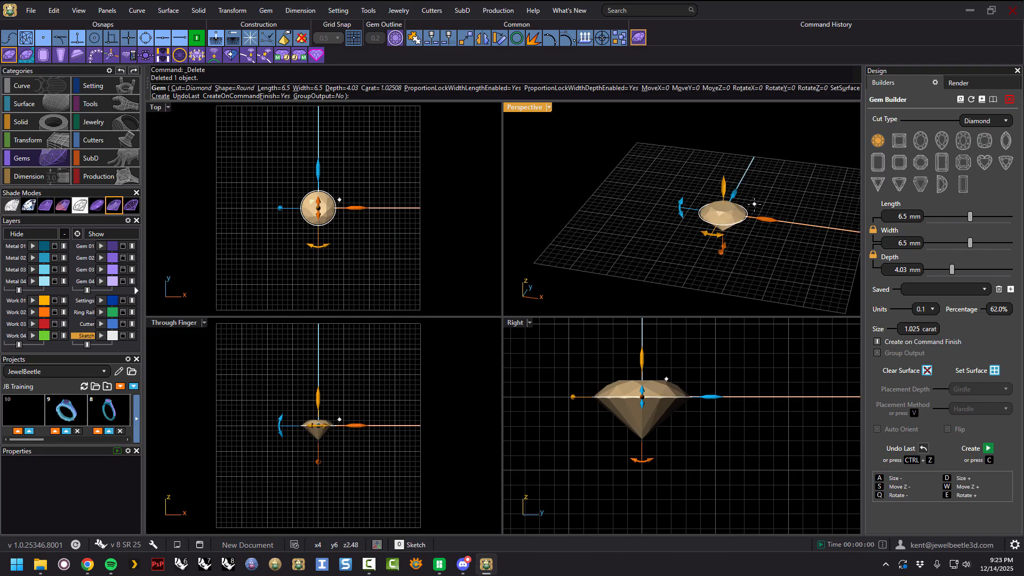
{"action": "right_click_drag", "start_coordinate": [753, 204], "coordinate": [756, 201]}
{"action": "left_click_drag", "start_coordinate": [723, 188], "coordinate": [732, 131]}
{"action": "scroll", "coordinate": [745, 208], "scroll_direction": "down", "scroll_amount": 2}
{"action": "mouse_move", "coordinate": [758, 222]}
{"action": "right_mouse_down"}
{"action": "mouse_move", "coordinate": [769, 206]}
{"action": "mouse_move", "coordinate": [756, 232]}
{"action": "right_mouse_up"}
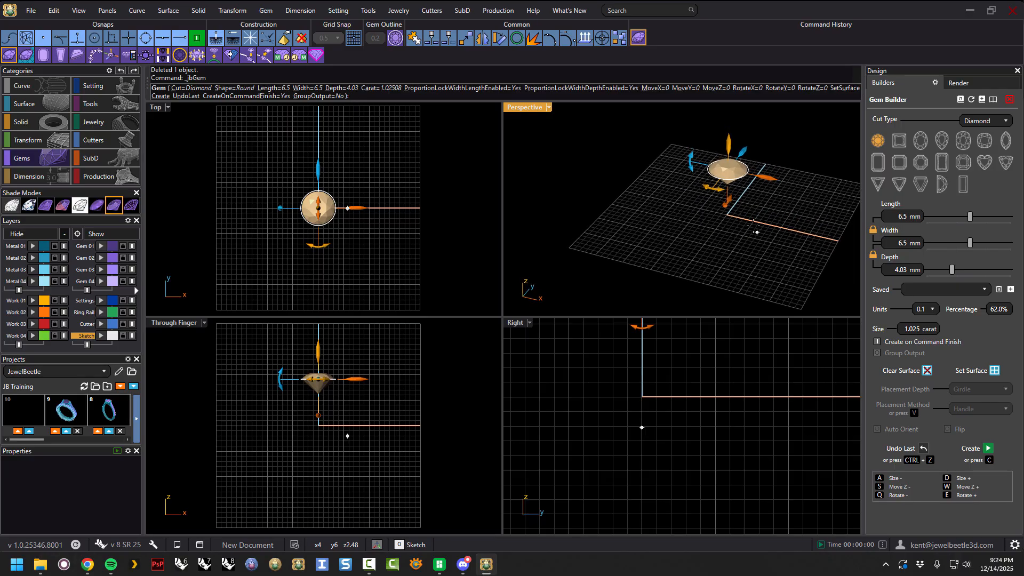
{"action": "right_click", "coordinate": [758, 202]}
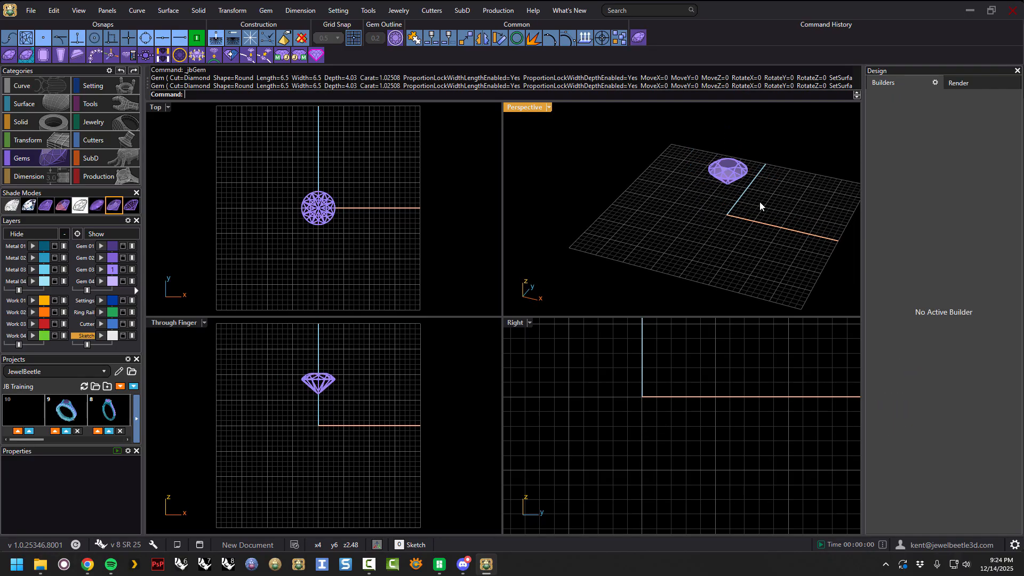
Reopen the Gem Builder, set the round gem's length to 5.5 mm, and move it about 1 mm along X beside the first gem.
{"action": "left_click", "coordinate": [9, 56]}
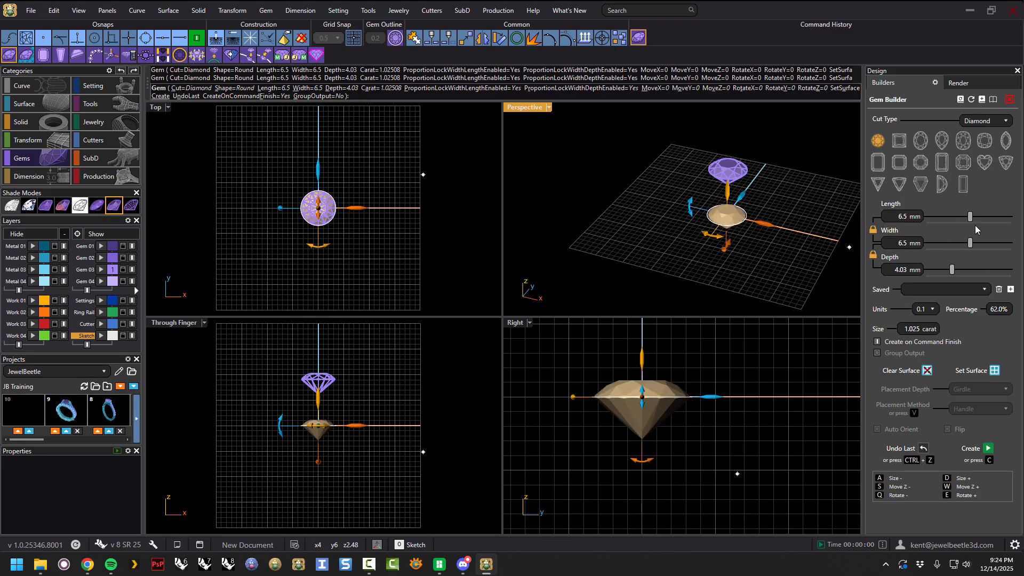
{"action": "left_click_drag", "start_coordinate": [970, 219], "coordinate": [963, 217]}
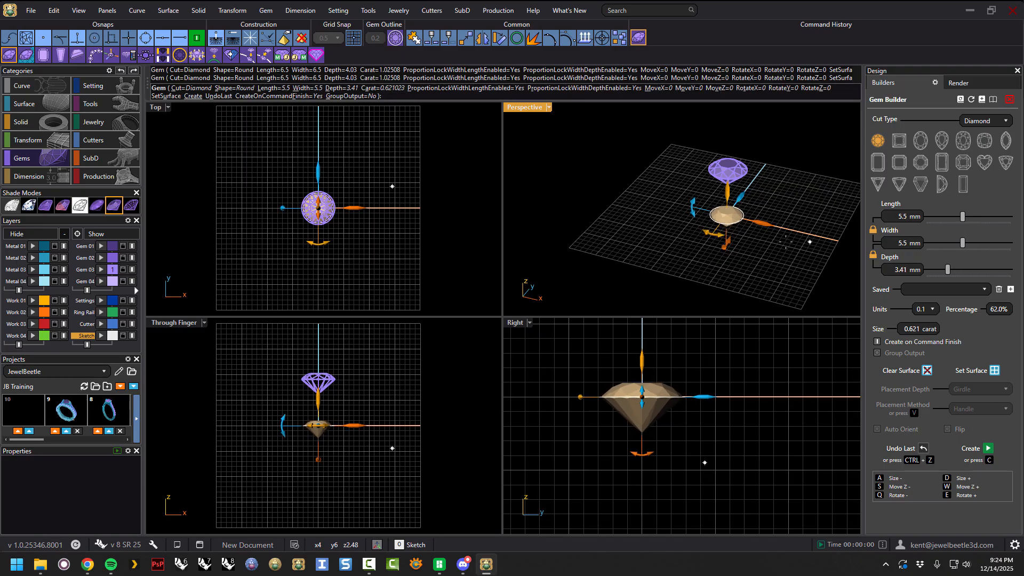
{"action": "left_click_drag", "start_coordinate": [769, 226], "coordinate": [791, 235]}
{"action": "left_click_drag", "start_coordinate": [760, 196], "coordinate": [766, 165]}
{"action": "right_click_drag", "start_coordinate": [744, 233], "coordinate": [769, 207]}
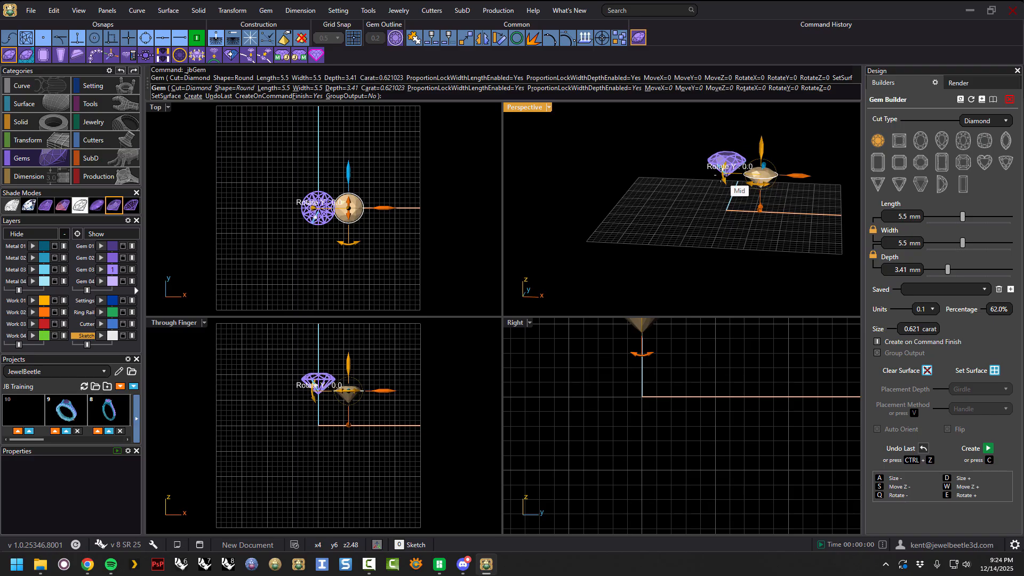
{"action": "left_click", "coordinate": [195, 42]}
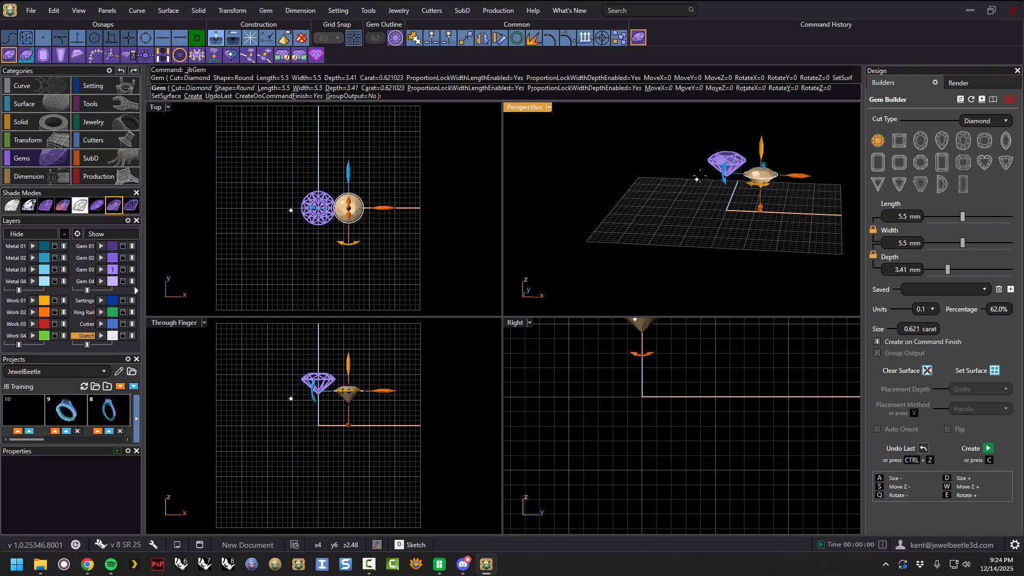
{"action": "left_click_drag", "start_coordinate": [723, 176], "coordinate": [719, 154]}
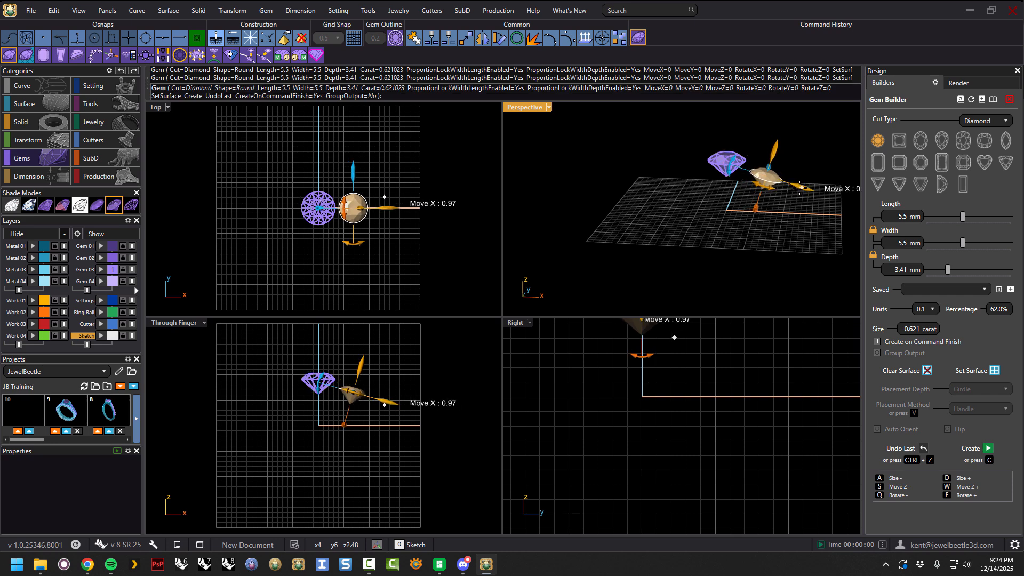
{"action": "right_click_drag", "start_coordinate": [798, 185], "coordinate": [820, 162]}
Rotate the new gem with its rotation handles to tilt it away from the first gem.
{"action": "scroll", "coordinate": [788, 182], "scroll_direction": "up", "scroll_amount": 8}
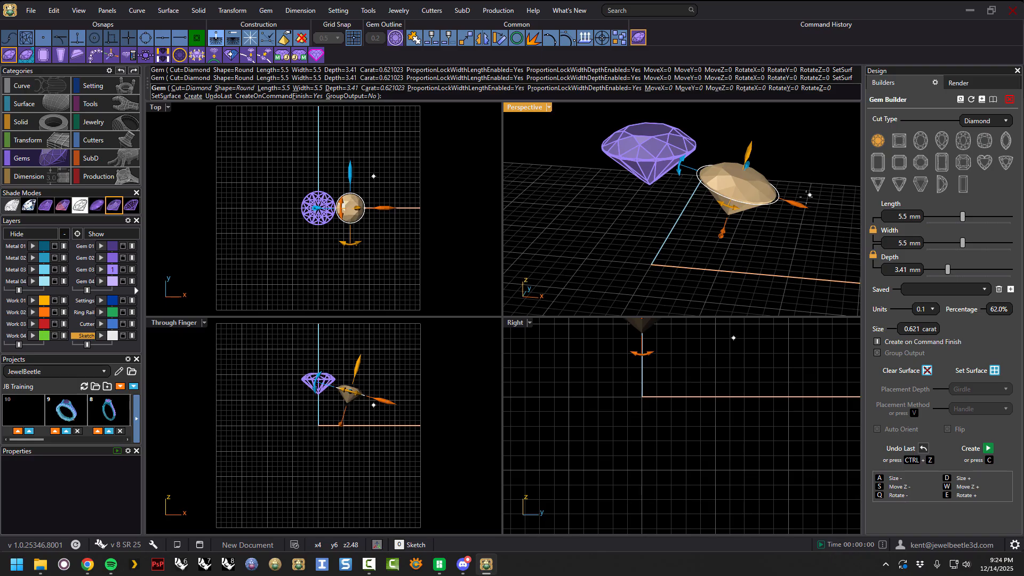
{"action": "left_click_drag", "start_coordinate": [795, 204], "coordinate": [763, 209]}
{"action": "right_click_drag", "start_coordinate": [763, 209], "coordinate": [837, 161]}
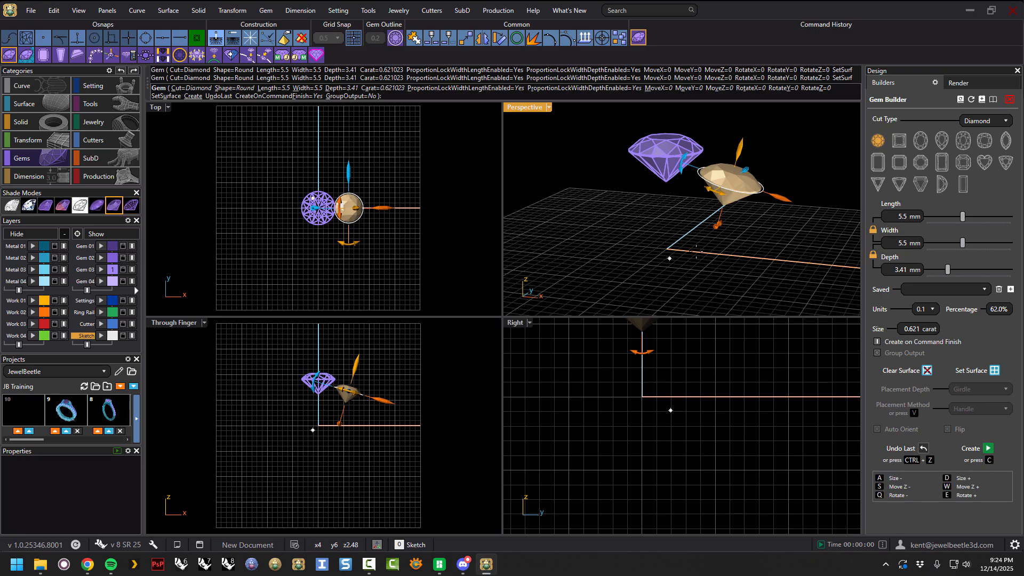
{"action": "right_click_drag", "start_coordinate": [742, 217], "coordinate": [730, 240]}
{"action": "right_click_drag", "start_coordinate": [804, 198], "coordinate": [761, 209]}
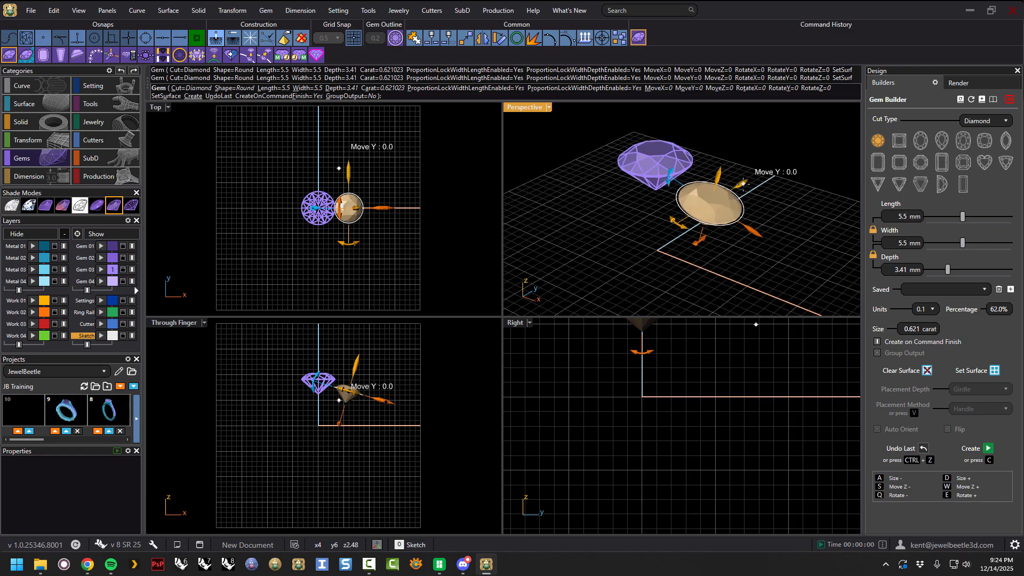
{"action": "left_click_drag", "start_coordinate": [740, 184], "coordinate": [747, 231]}
{"action": "left_click_drag", "start_coordinate": [719, 172], "coordinate": [674, 172]}
{"action": "left_click_drag", "start_coordinate": [673, 212], "coordinate": [701, 241]}
{"action": "right_click_drag", "start_coordinate": [733, 255], "coordinate": [641, 208]}
{"action": "left_click_drag", "start_coordinate": [655, 213], "coordinate": [652, 213]}
{"action": "mouse_move", "coordinate": [720, 216]}
{"action": "right_mouse_down"}
{"action": "mouse_move", "coordinate": [728, 227]}
{"action": "mouse_move", "coordinate": [717, 220]}
{"action": "right_mouse_up"}
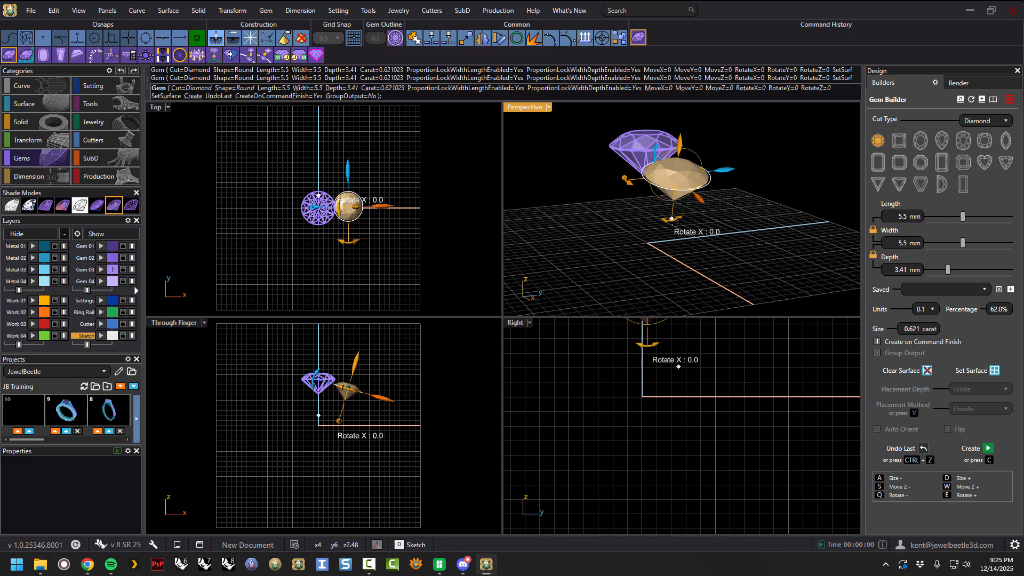
{"action": "right_click_drag", "start_coordinate": [628, 181], "coordinate": [693, 213]}
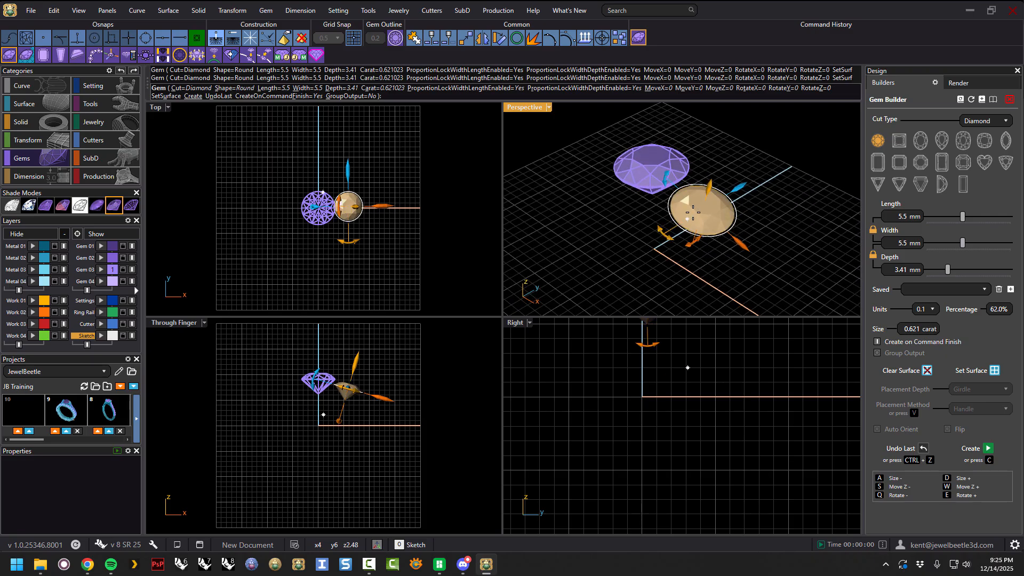
{"action": "right_click_drag", "start_coordinate": [665, 178], "coordinate": [708, 126]}
{"action": "right_click_drag", "start_coordinate": [744, 208], "coordinate": [729, 192]}
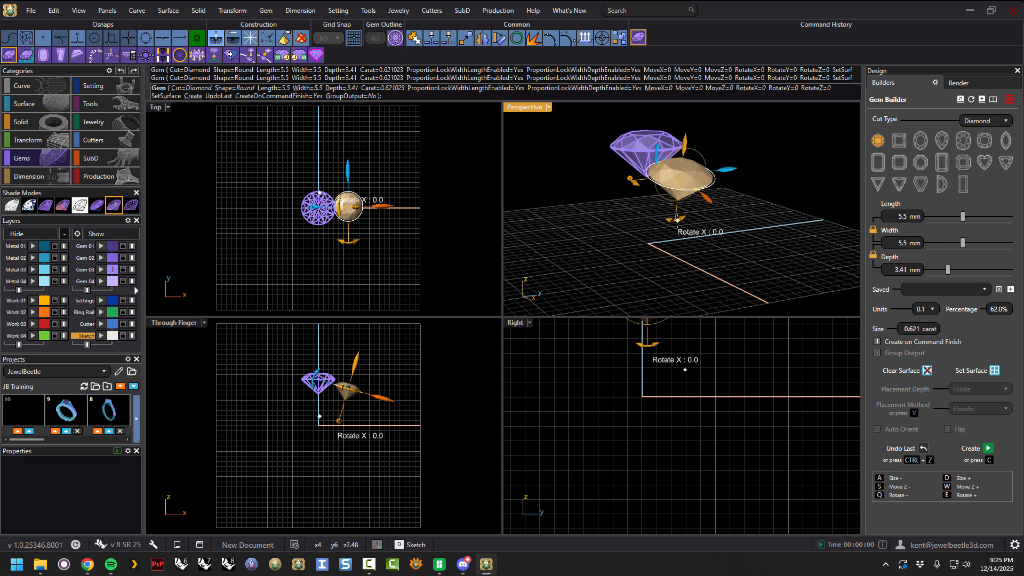
{"action": "left_click_drag", "start_coordinate": [676, 218], "coordinate": [658, 217]}
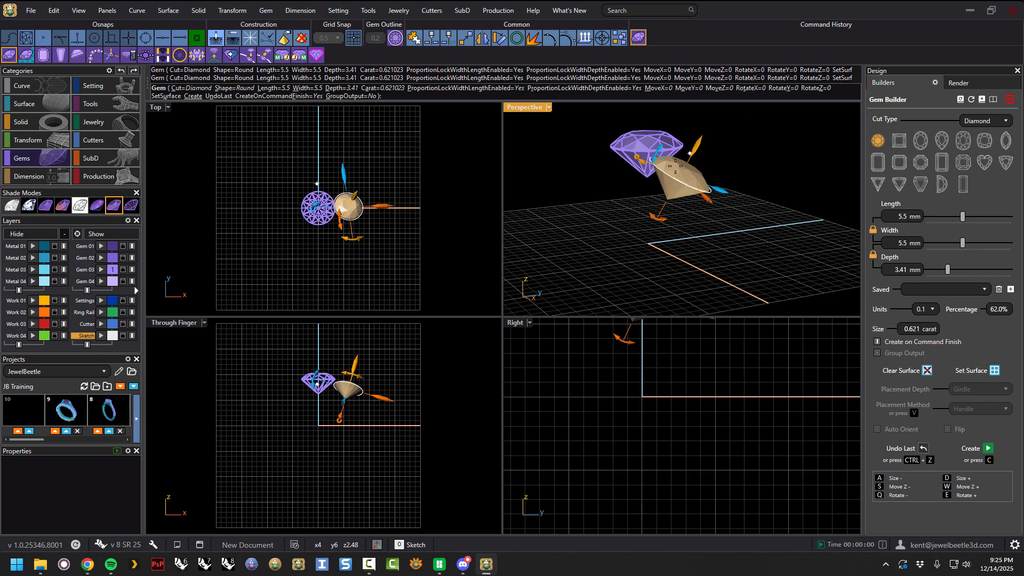
{"action": "right_click_drag", "start_coordinate": [698, 232], "coordinate": [678, 184]}
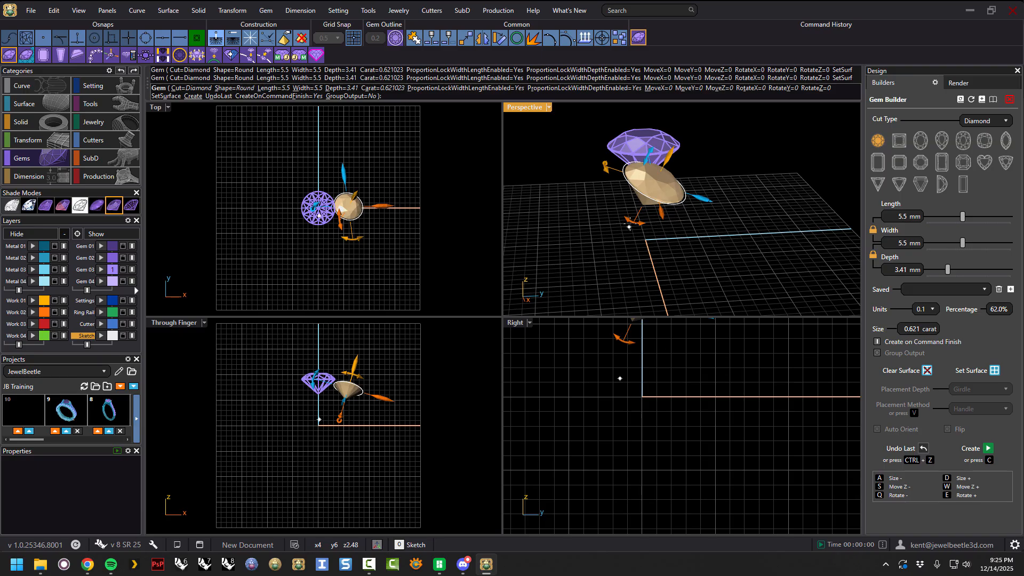
{"action": "left_click_drag", "start_coordinate": [629, 227], "coordinate": [636, 220]}
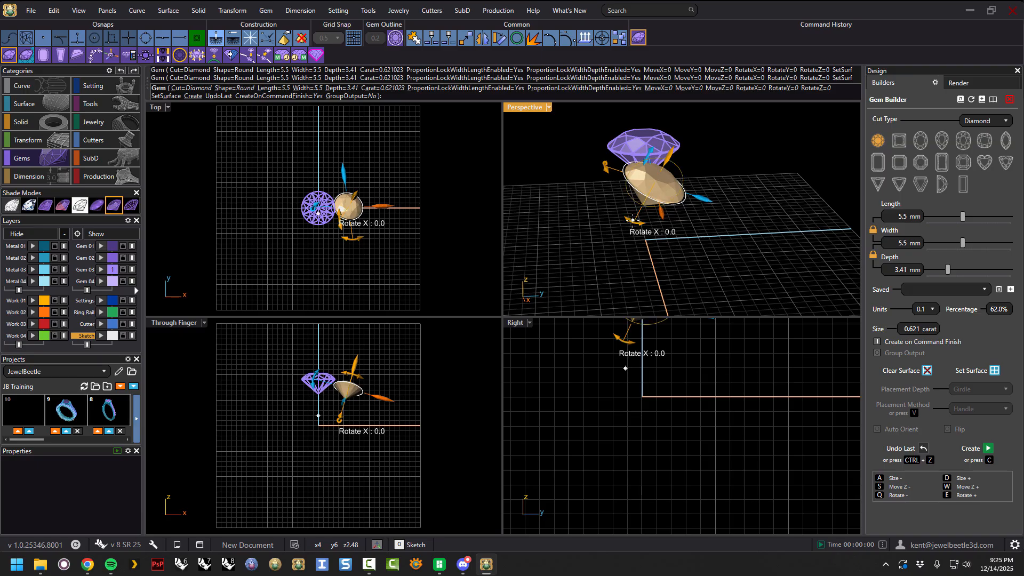
{"action": "left_click_drag", "start_coordinate": [633, 220], "coordinate": [656, 234]}
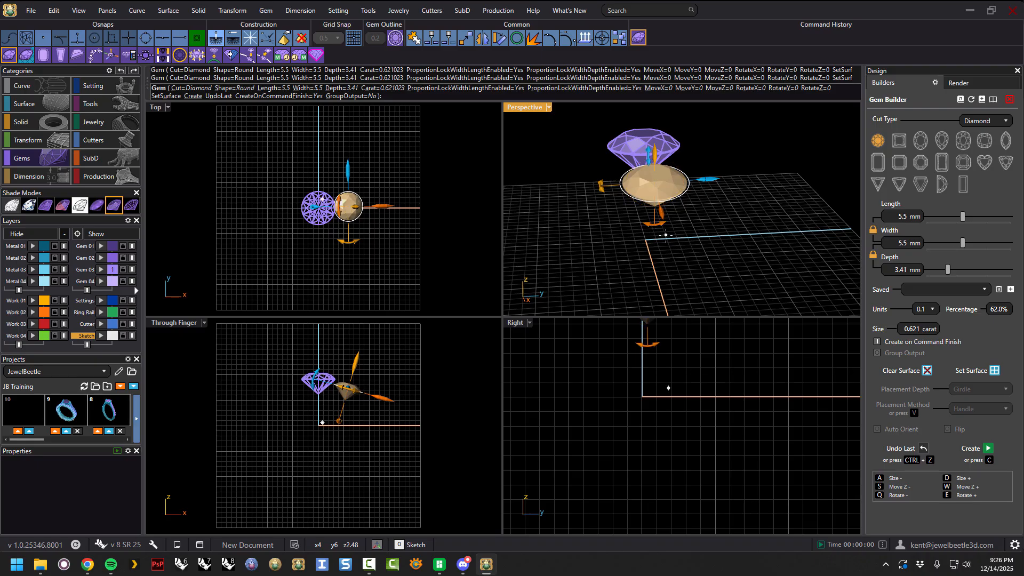
Zoom and orbit the perspective and right views to inspect the tilted gem against the first one.
{"action": "right_click_drag", "start_coordinate": [711, 234], "coordinate": [677, 169]}
{"action": "scroll", "coordinate": [666, 160], "scroll_direction": "up", "scroll_amount": 4}
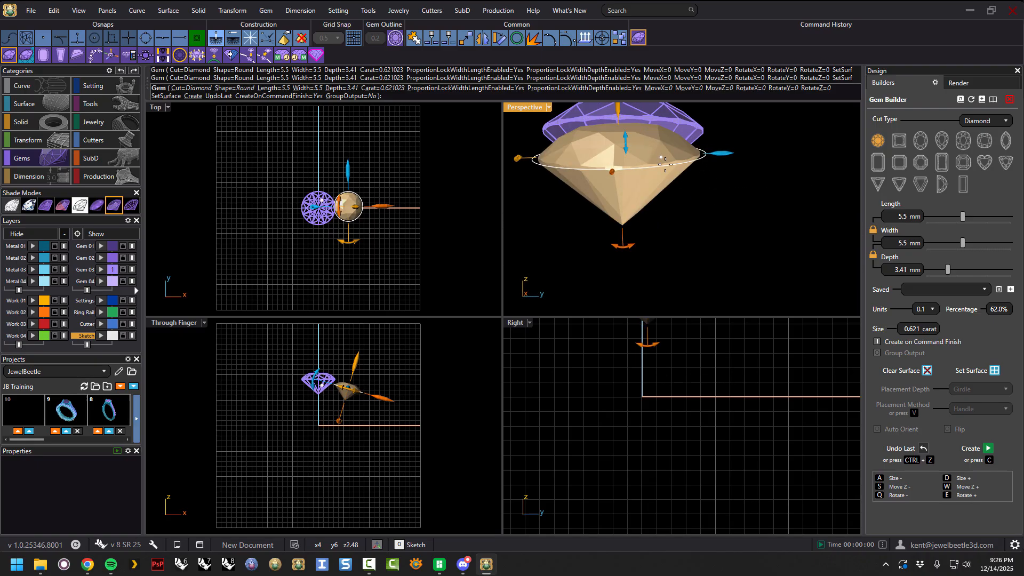
{"action": "right_click_drag", "start_coordinate": [676, 346], "coordinate": [679, 428]}
{"action": "scroll", "coordinate": [662, 397], "scroll_direction": "up", "scroll_amount": 6}
{"action": "left_click_drag", "start_coordinate": [650, 435], "coordinate": [650, 436]}
{"action": "right_click_drag", "start_coordinate": [670, 439], "coordinate": [674, 469]}
{"action": "left_click_drag", "start_coordinate": [649, 466], "coordinate": [644, 466]}
{"action": "right_click_drag", "start_coordinate": [730, 258], "coordinate": [805, 269]}
{"action": "scroll", "coordinate": [709, 225], "scroll_direction": "down", "scroll_amount": 5}
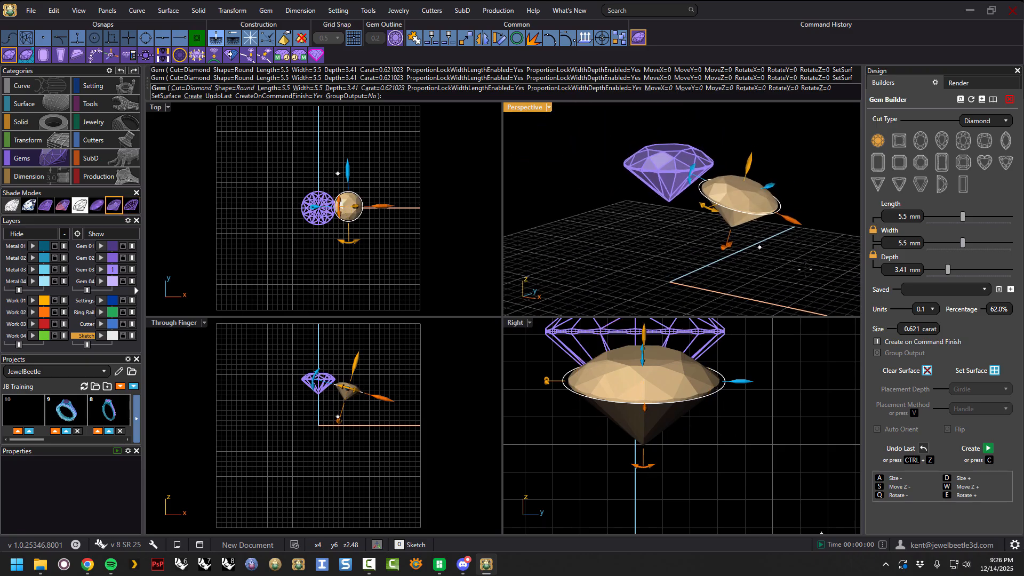
Refine the new gem's tilt with the rotation handles and create it.
{"action": "left_click_drag", "start_coordinate": [793, 225], "coordinate": [783, 239]}
{"action": "right_click_drag", "start_coordinate": [779, 220], "coordinate": [777, 219]}
{"action": "mouse_move", "coordinate": [777, 219]}
{"action": "left_mouse_down"}
{"action": "mouse_move", "coordinate": [757, 222]}
{"action": "mouse_move", "coordinate": [786, 223]}
{"action": "mouse_move", "coordinate": [765, 220]}
{"action": "left_mouse_up"}
{"action": "right_click_drag", "start_coordinate": [765, 220], "coordinate": [793, 209]}
{"action": "left_click_drag", "start_coordinate": [795, 209], "coordinate": [801, 211]}
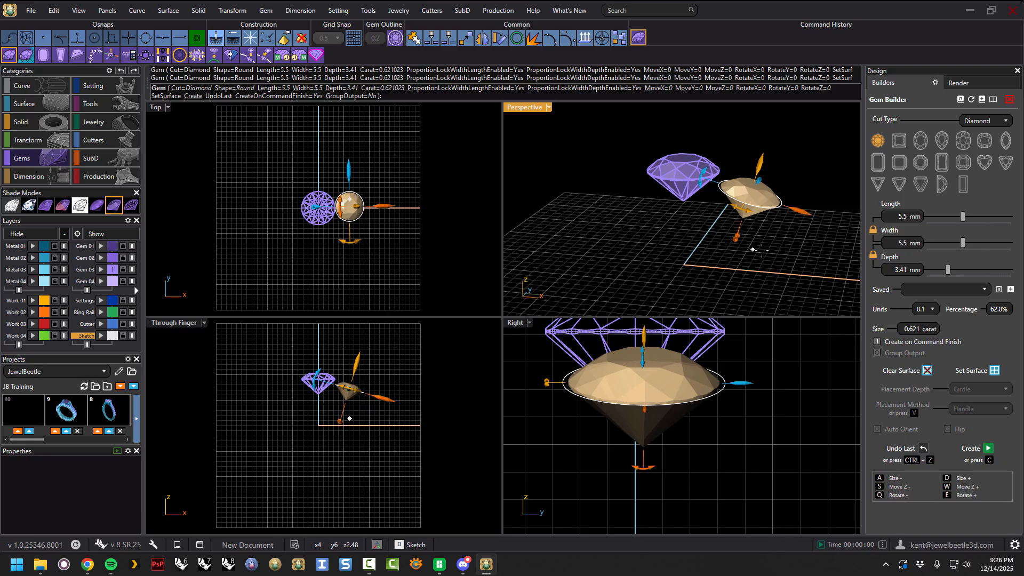
{"action": "right_click_drag", "start_coordinate": [781, 248], "coordinate": [798, 222]}
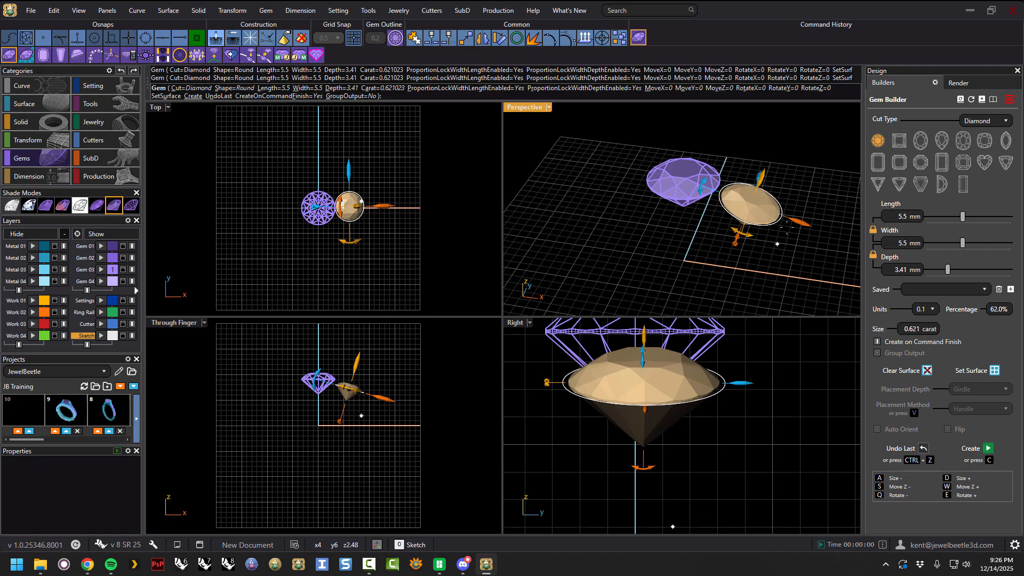
{"action": "left_click_drag", "start_coordinate": [798, 222], "coordinate": [795, 220]}
{"action": "right_click_drag", "start_coordinate": [790, 175], "coordinate": [795, 149]}
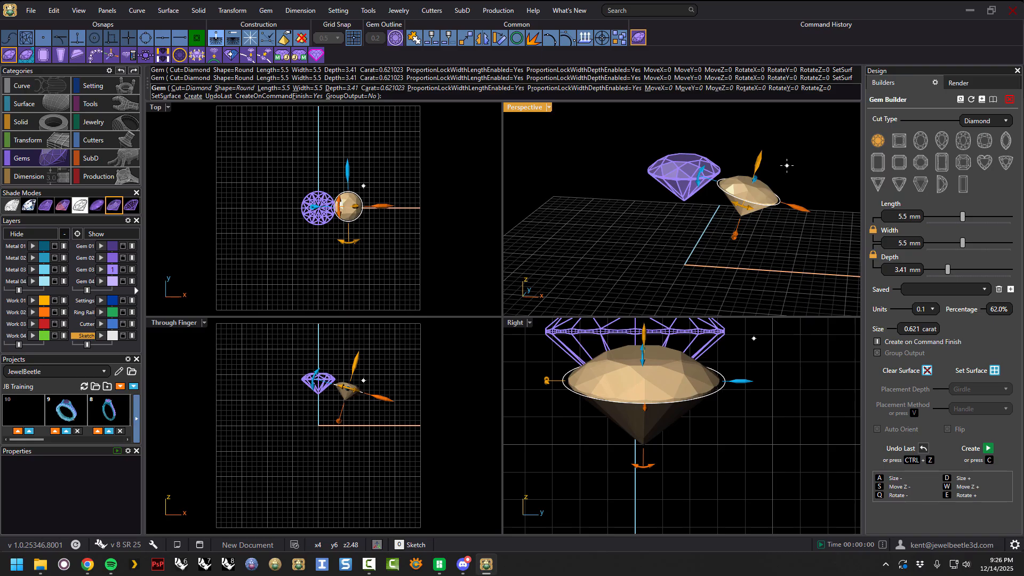
{"action": "right_click", "coordinate": [787, 163]}
Select the tilted gem and mirror a copy of it across the Y axis to the other side.
{"action": "right_click_drag", "start_coordinate": [778, 222], "coordinate": [757, 234]}
{"action": "left_click", "coordinate": [740, 198]}
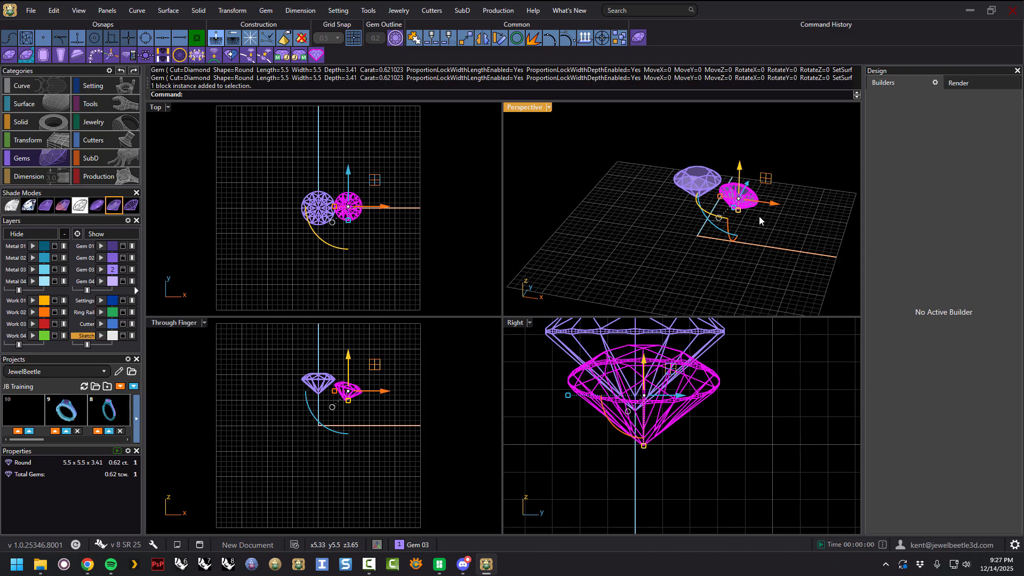
{"action": "key", "text": "F6"}
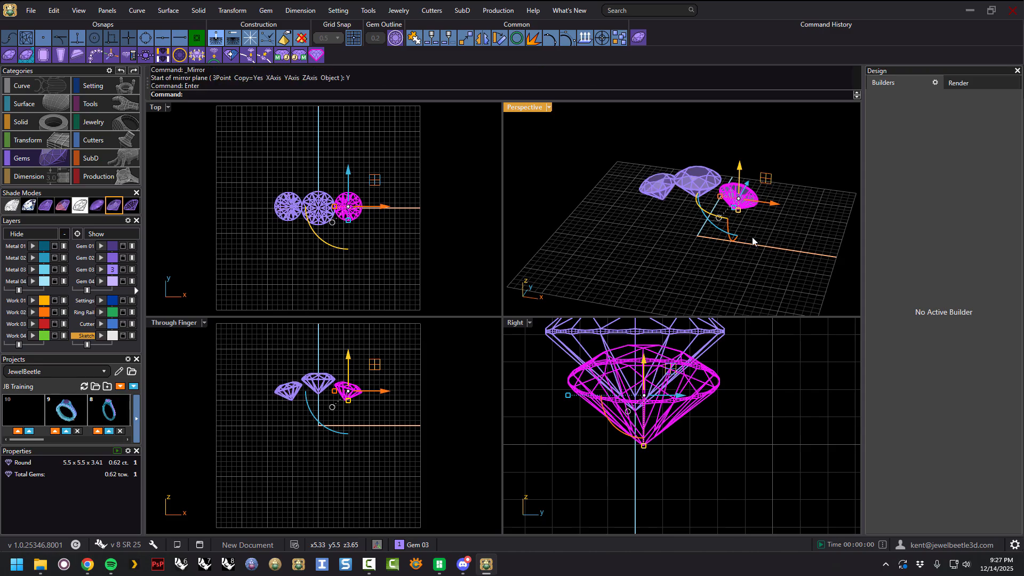
{"action": "left_click", "coordinate": [770, 244]}
{"action": "right_click_drag", "start_coordinate": [786, 217], "coordinate": [752, 166]}
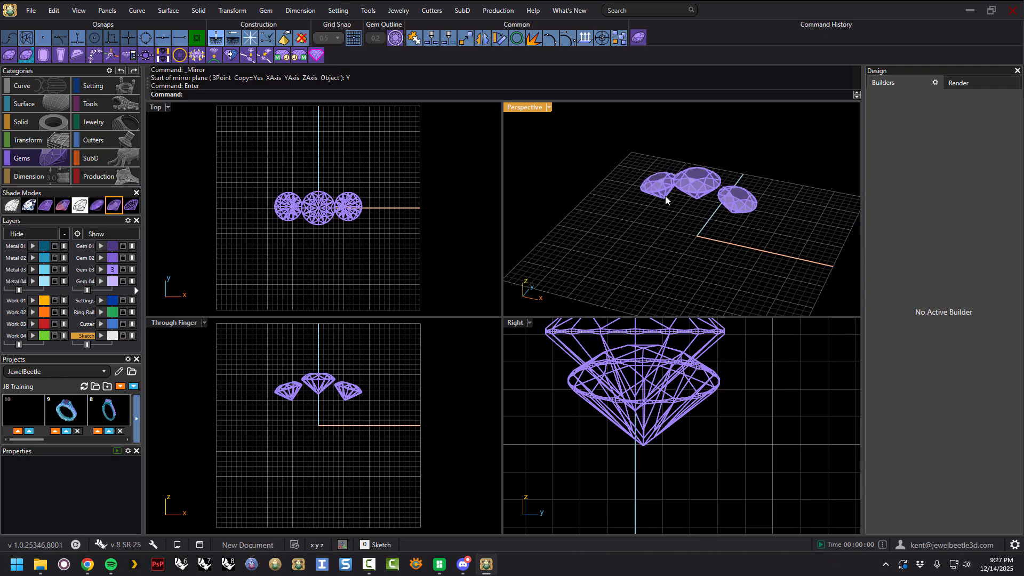
Select and delete all three gems, then reopen the Gem Builder.
{"action": "key", "text": "ctrl+a"}
{"action": "key", "text": "Delete"}
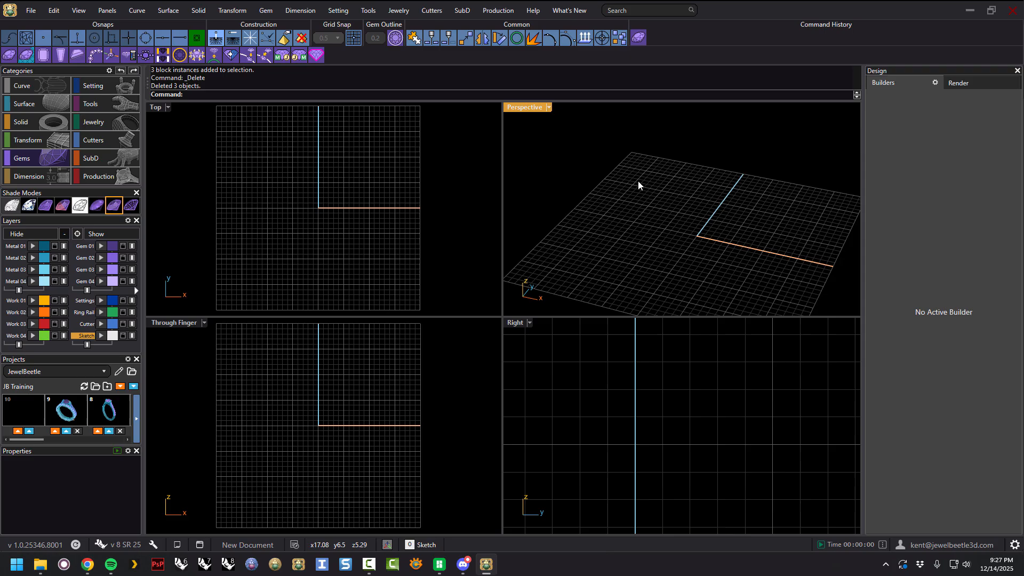
{"action": "left_click", "coordinate": [639, 38]}
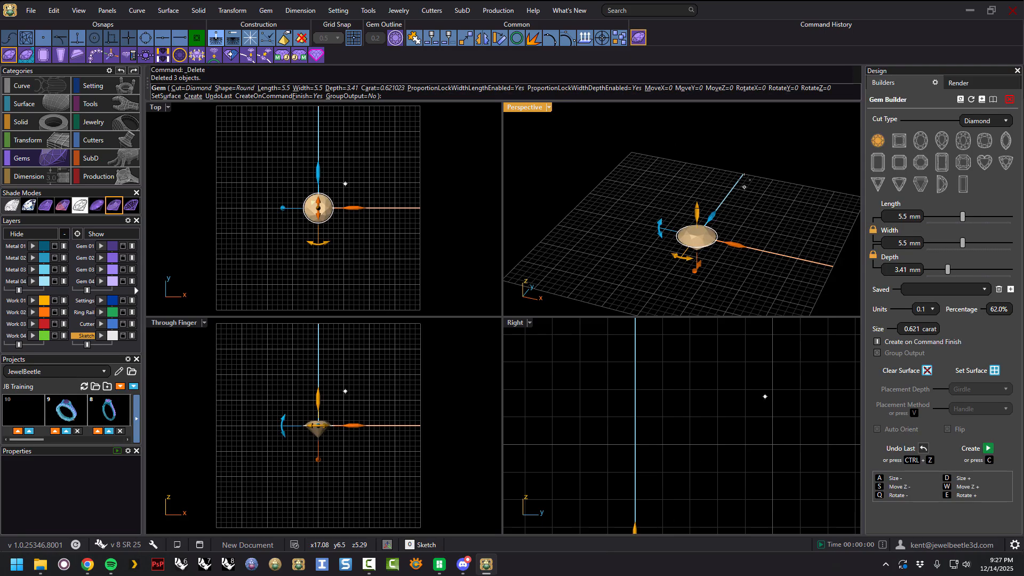
{"action": "right_click_drag", "start_coordinate": [736, 181], "coordinate": [722, 193]}
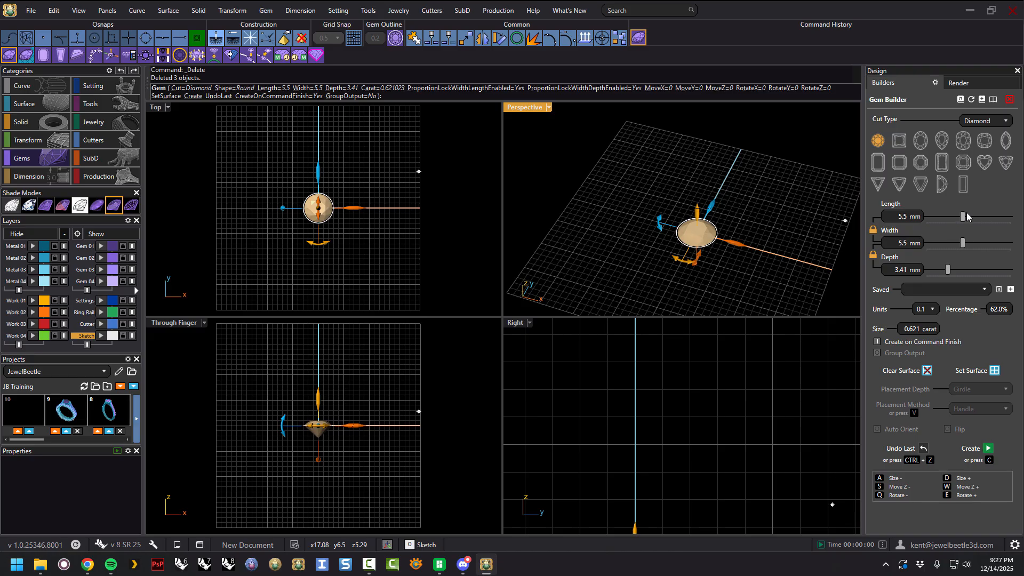
Set the round gem's length to 2 mm and create it.
{"action": "left_click_drag", "start_coordinate": [955, 216], "coordinate": [936, 216]}
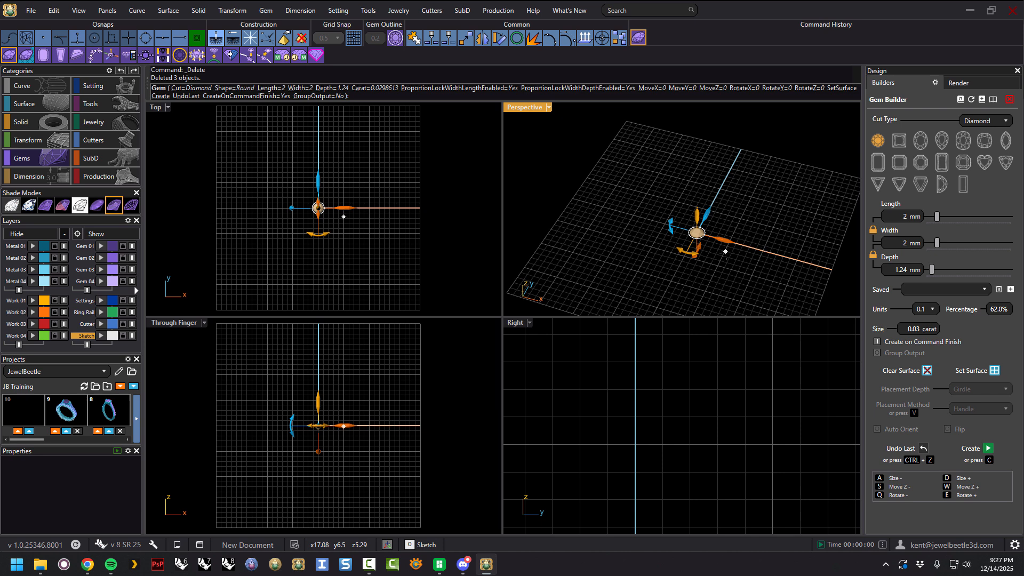
{"action": "left_click_drag", "start_coordinate": [726, 246], "coordinate": [678, 229]}
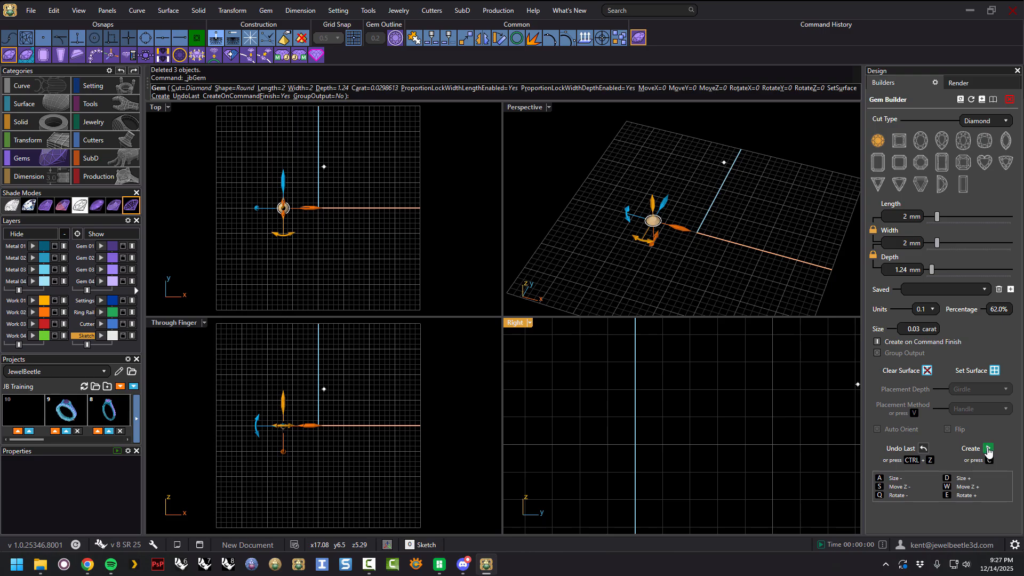
{"action": "left_click", "coordinate": [988, 451]}
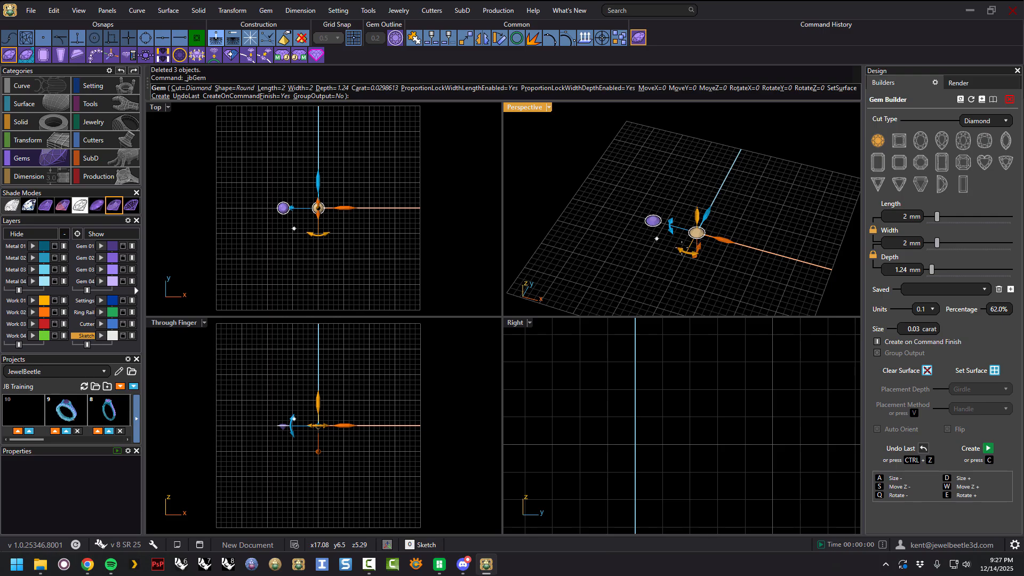
Set the new gem's length to 2.4 mm, move it beside the first gem, and create it.
{"action": "left_click_drag", "start_coordinate": [937, 219], "coordinate": [941, 219]}
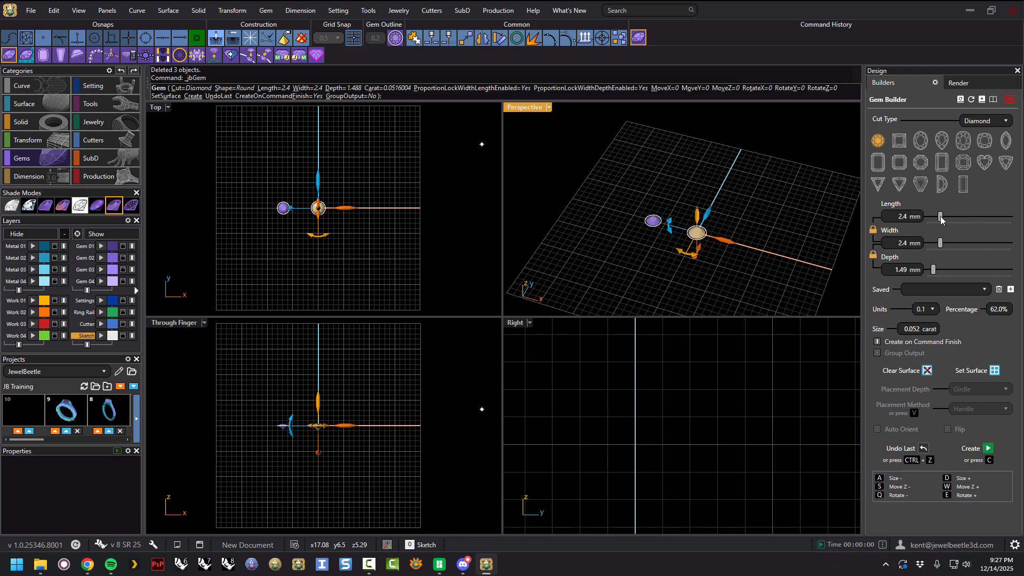
{"action": "scroll", "coordinate": [736, 238], "scroll_direction": "up", "scroll_amount": 2}
{"action": "left_click_drag", "start_coordinate": [731, 239], "coordinate": [656, 224]}
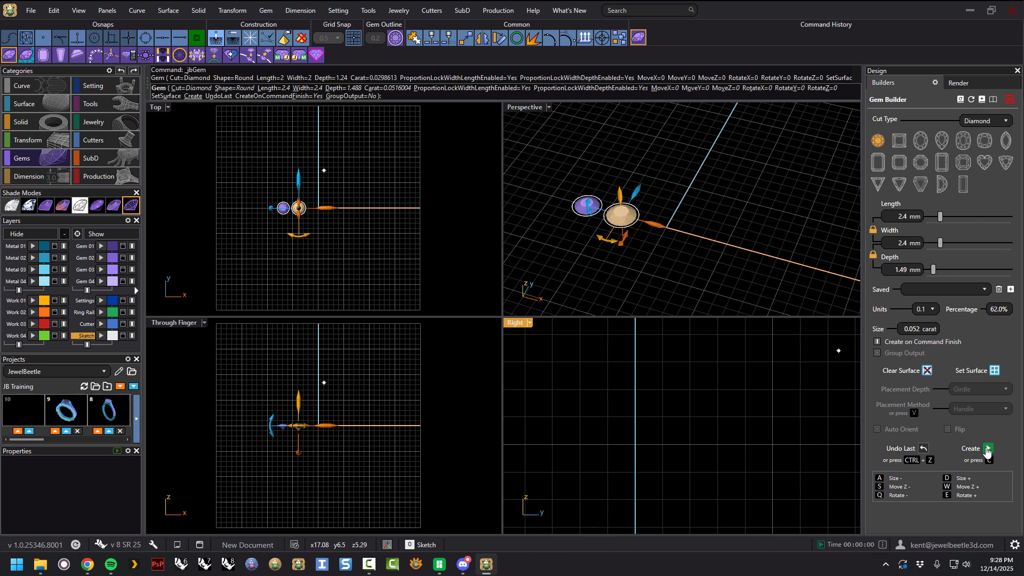
{"action": "left_click", "coordinate": [985, 447]}
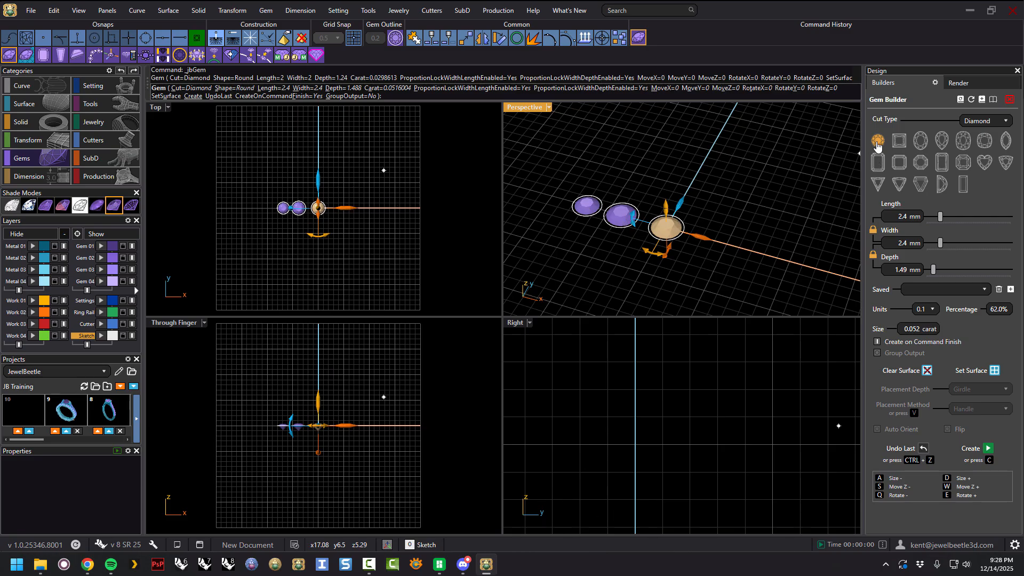
Set the next gem's length to 3 mm and create it.
{"action": "left_click_drag", "start_coordinate": [941, 217], "coordinate": [945, 218]}
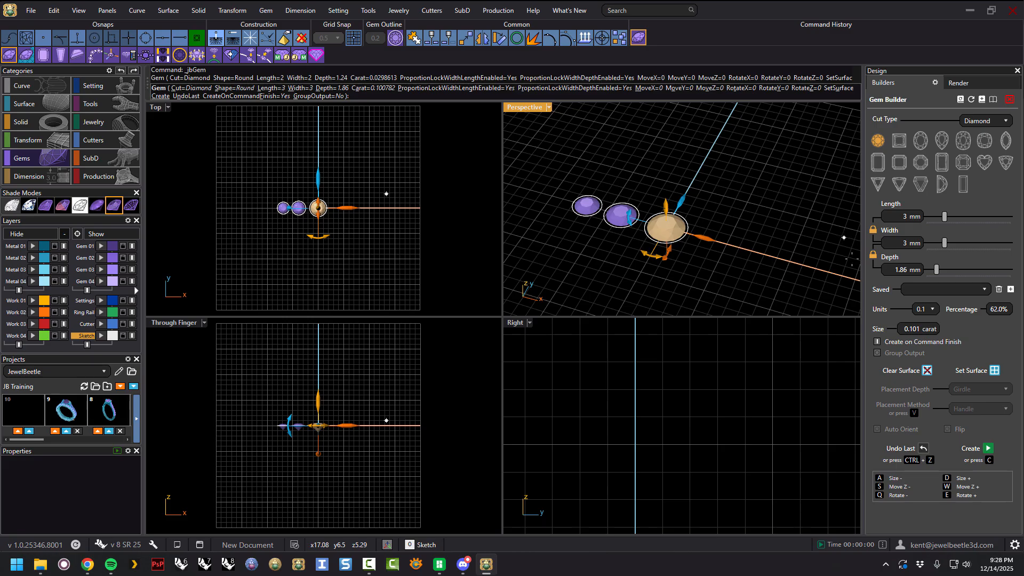
{"action": "left_click", "coordinate": [987, 448]}
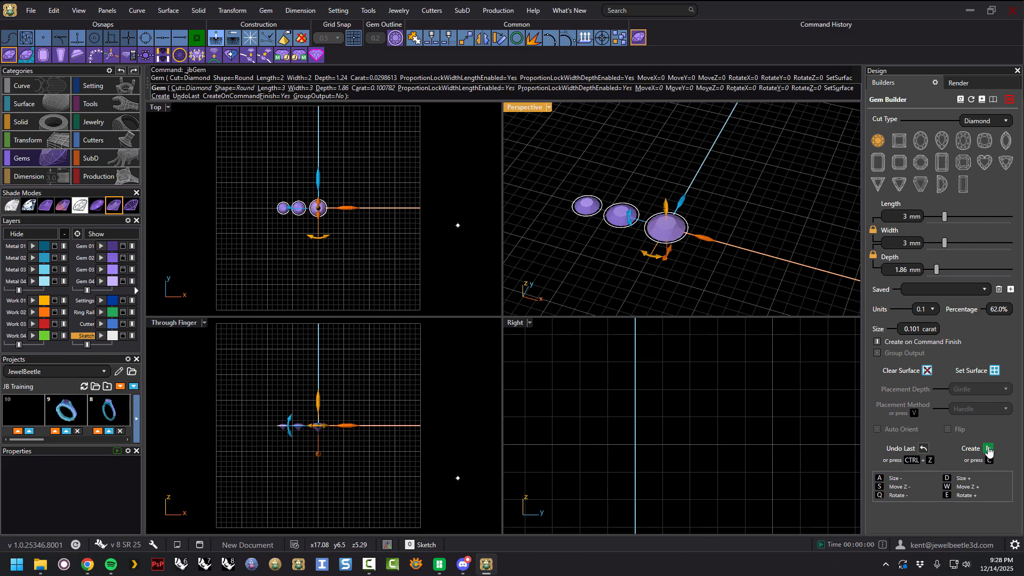
Move the new gem further along the row, set its length to 3.6 mm, and create it.
{"action": "left_click_drag", "start_coordinate": [703, 239], "coordinate": [753, 257]}
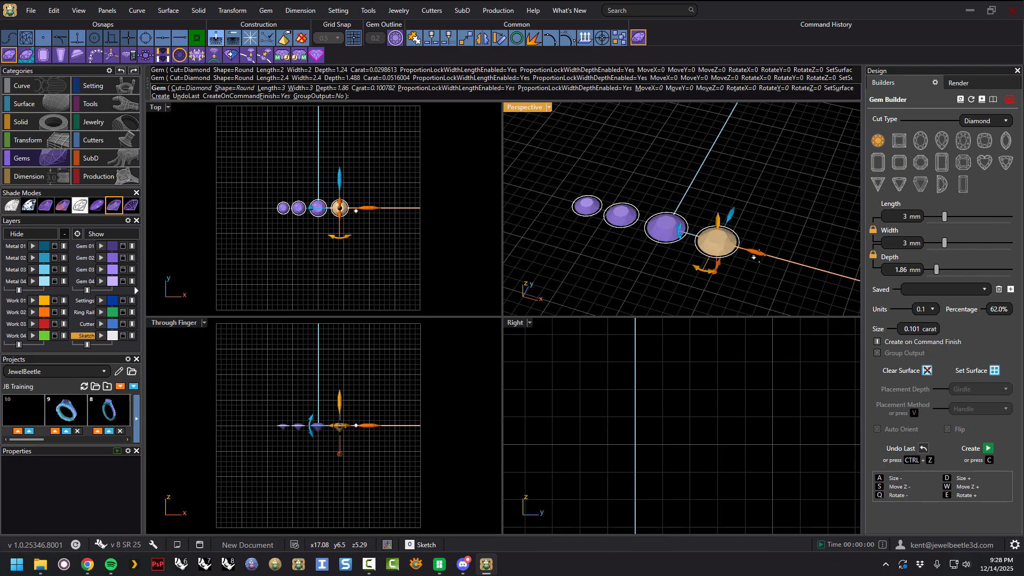
{"action": "left_click_drag", "start_coordinate": [943, 216], "coordinate": [948, 217]}
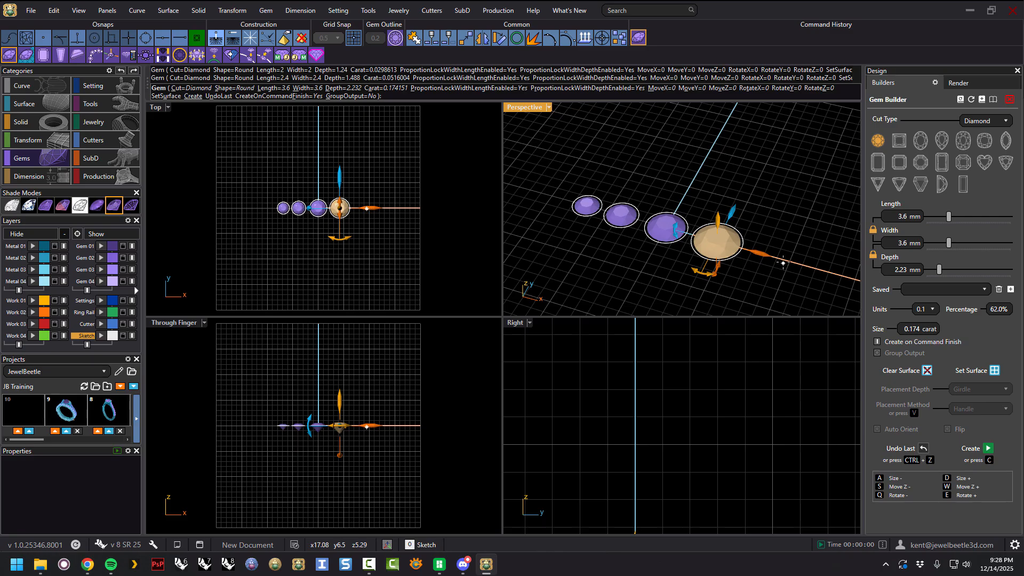
{"action": "left_click", "coordinate": [987, 449]}
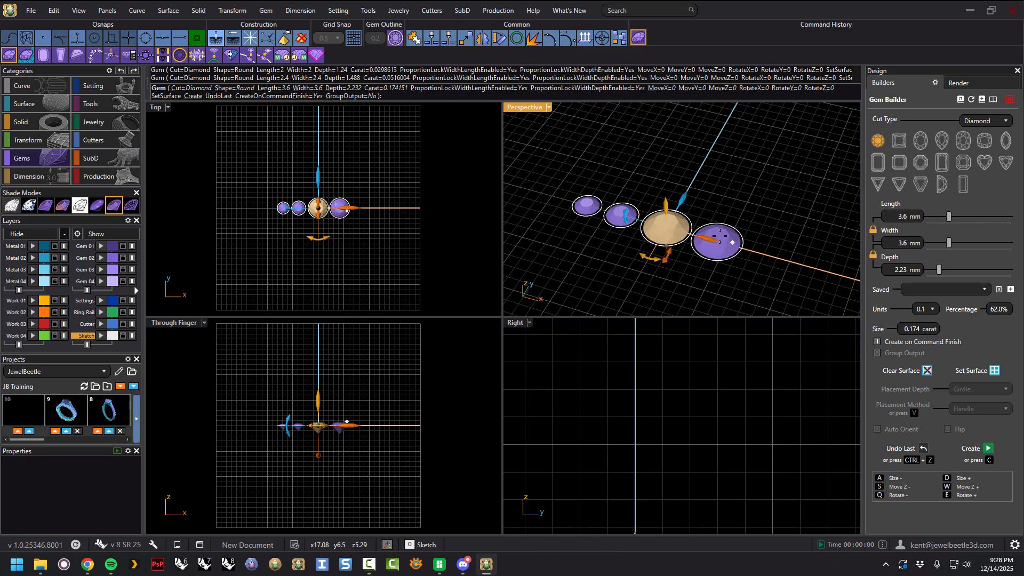
Move the next gem to the end of the row, set its length to 4.2 mm, and finish the builder.
{"action": "left_click_drag", "start_coordinate": [707, 241], "coordinate": [816, 284]}
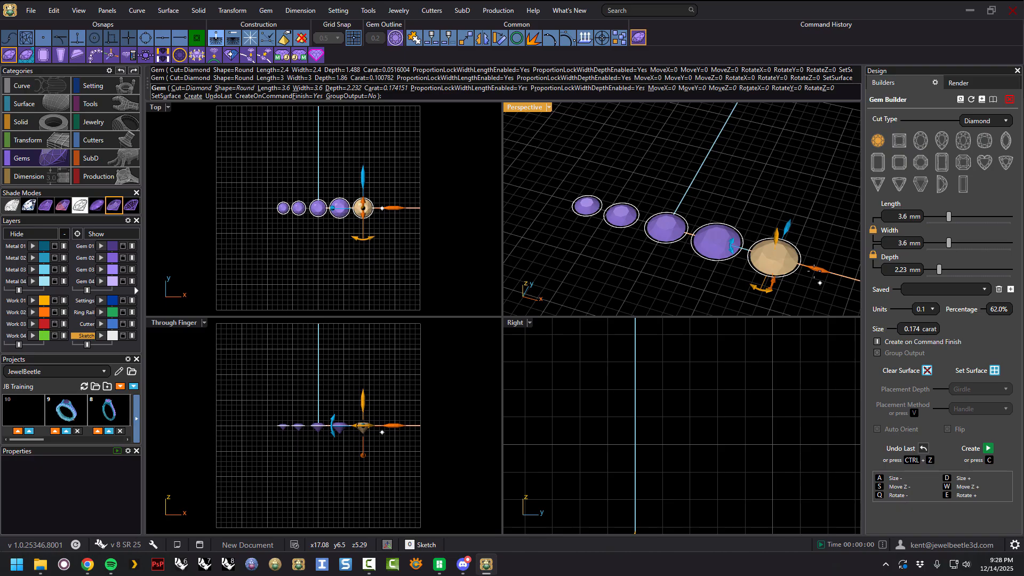
{"action": "left_click_drag", "start_coordinate": [948, 216], "coordinate": [952, 217]}
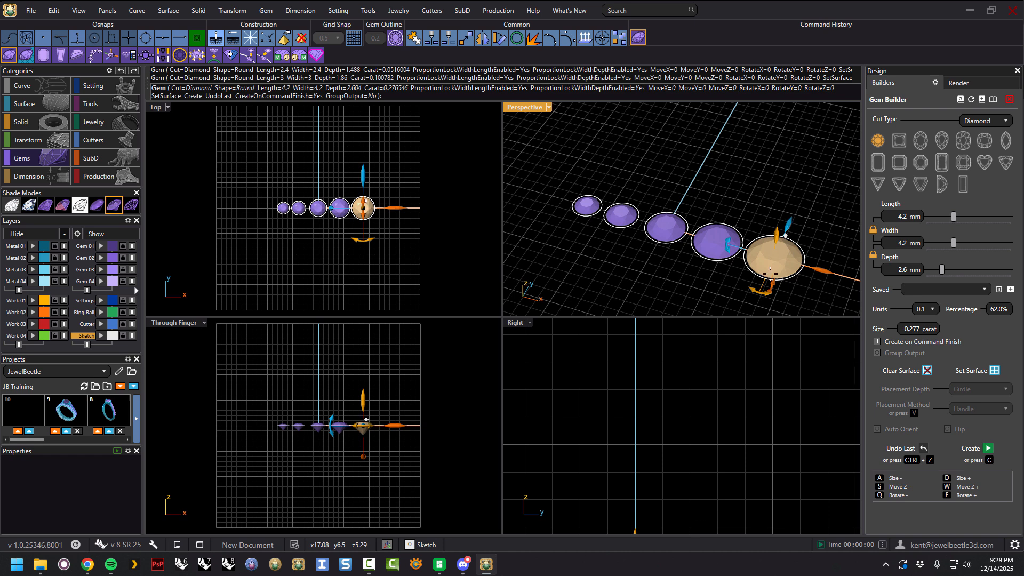
{"action": "left_click_drag", "start_coordinate": [822, 273], "coordinate": [822, 277]}
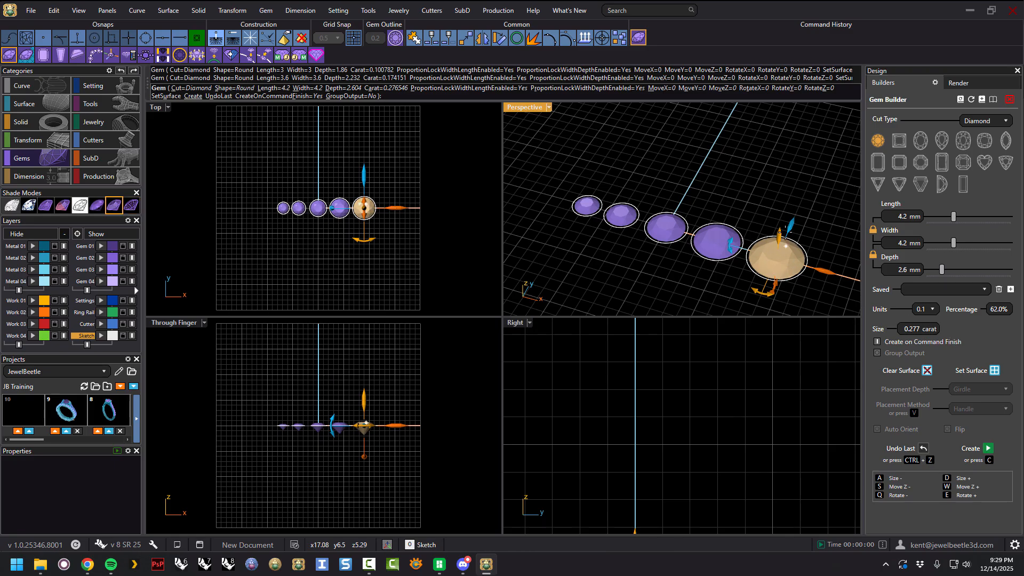
{"action": "right_click", "coordinate": [793, 188]}
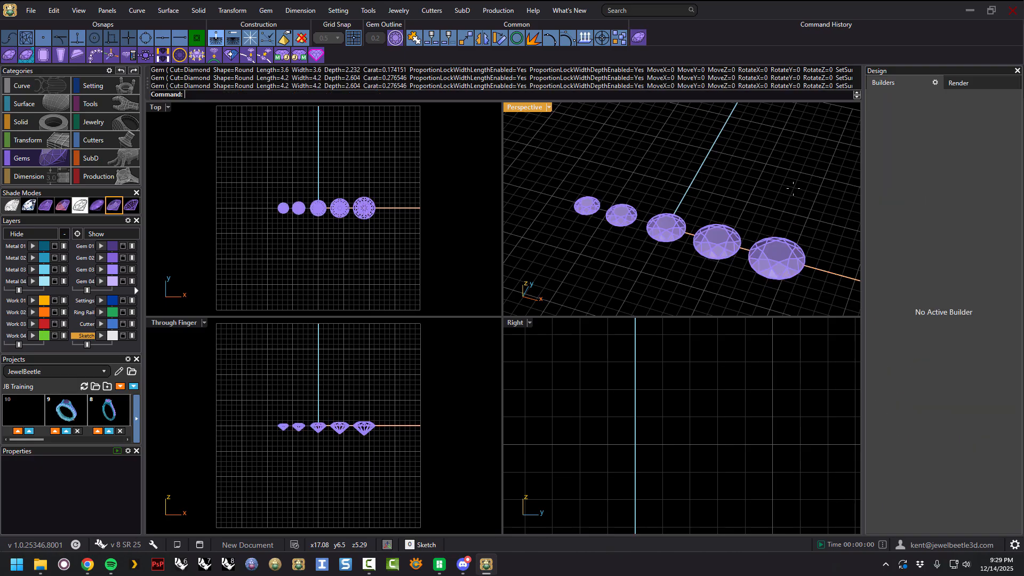
Select the gems one at a time to examine each one's size.
{"action": "scroll", "coordinate": [658, 177], "scroll_direction": "down", "scroll_amount": 2}
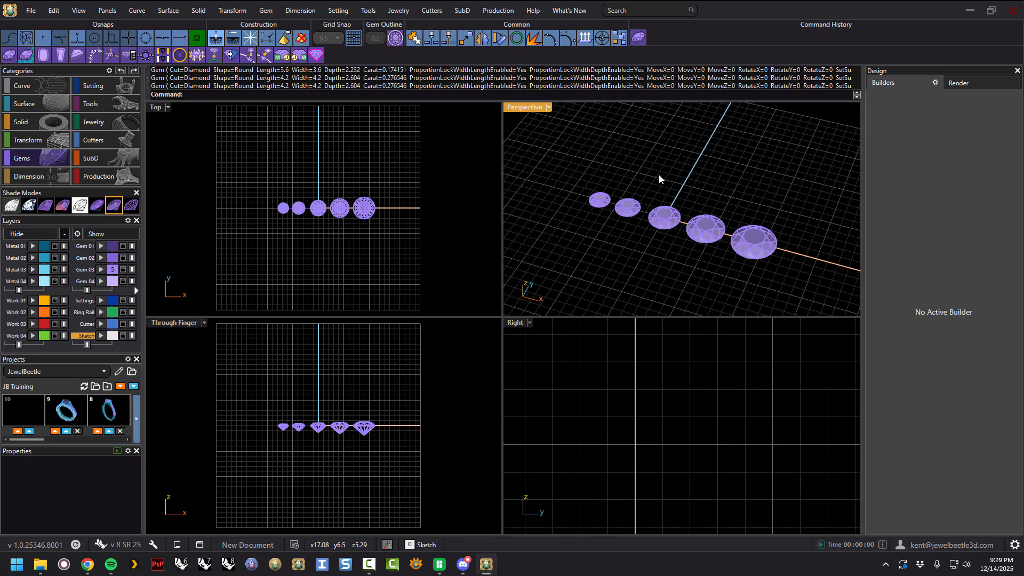
{"action": "left_click", "coordinate": [747, 245]}
{"action": "left_click", "coordinate": [708, 226]}
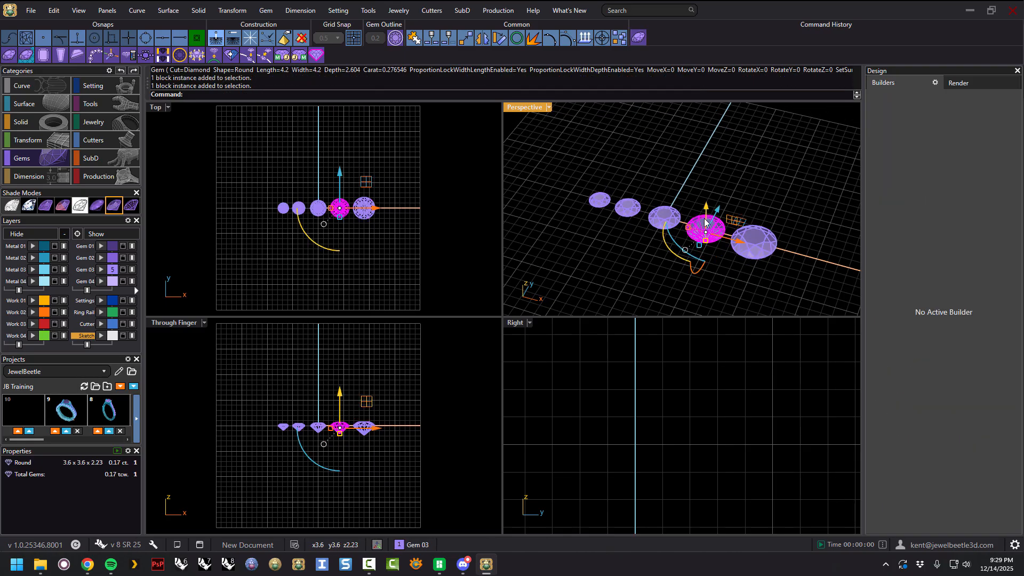
{"action": "left_click", "coordinate": [669, 216]}
{"action": "left_click", "coordinate": [628, 207]}
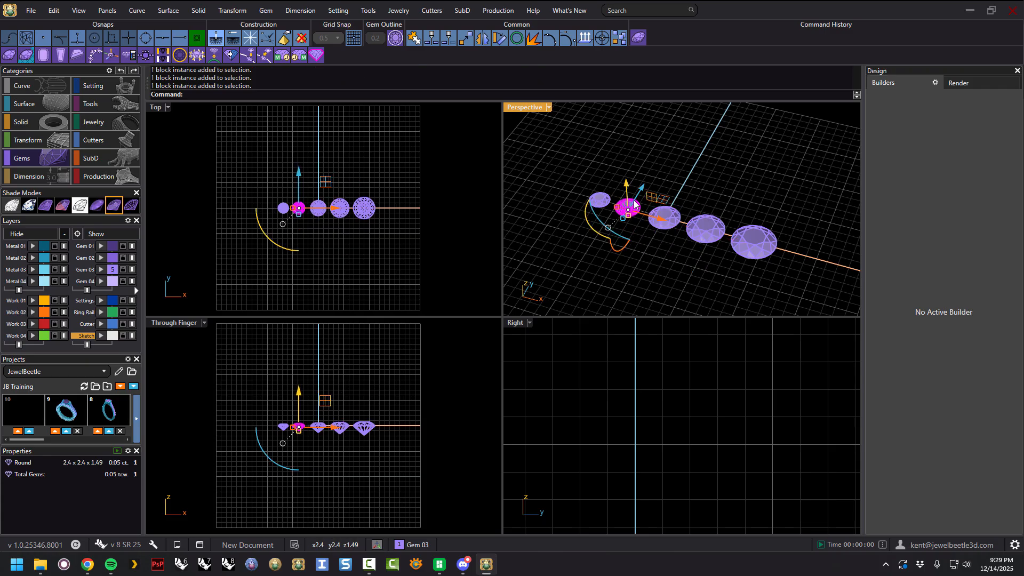
{"action": "left_click", "coordinate": [600, 198]}
{"action": "left_click", "coordinate": [663, 180]}
{"action": "mouse_move", "coordinate": [663, 179]}
{"action": "right_mouse_down"}
{"action": "mouse_move", "coordinate": [656, 155]}
{"action": "mouse_move", "coordinate": [700, 198]}
{"action": "right_mouse_up"}
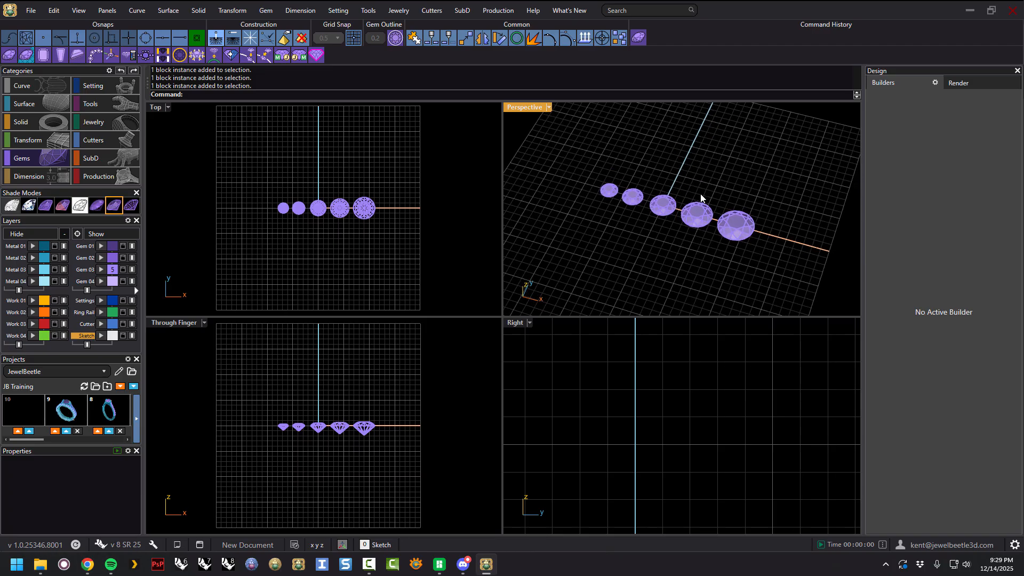
Reopen the Gem Builder, move the gem to the row's end, enlarge it to 4.6 mm, and create it.
{"action": "left_click", "coordinate": [640, 42]}
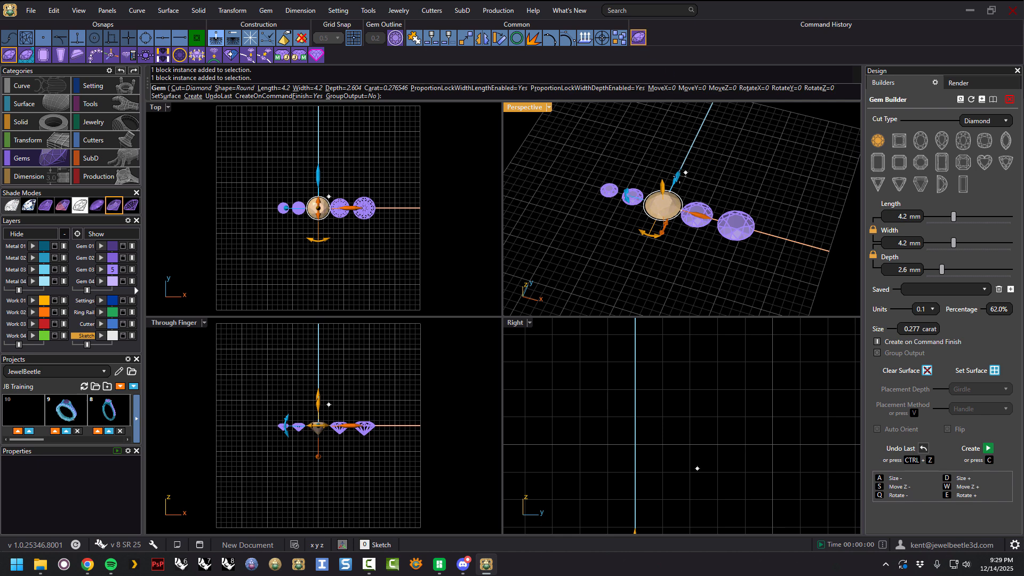
{"action": "left_click_drag", "start_coordinate": [698, 223], "coordinate": [821, 250]}
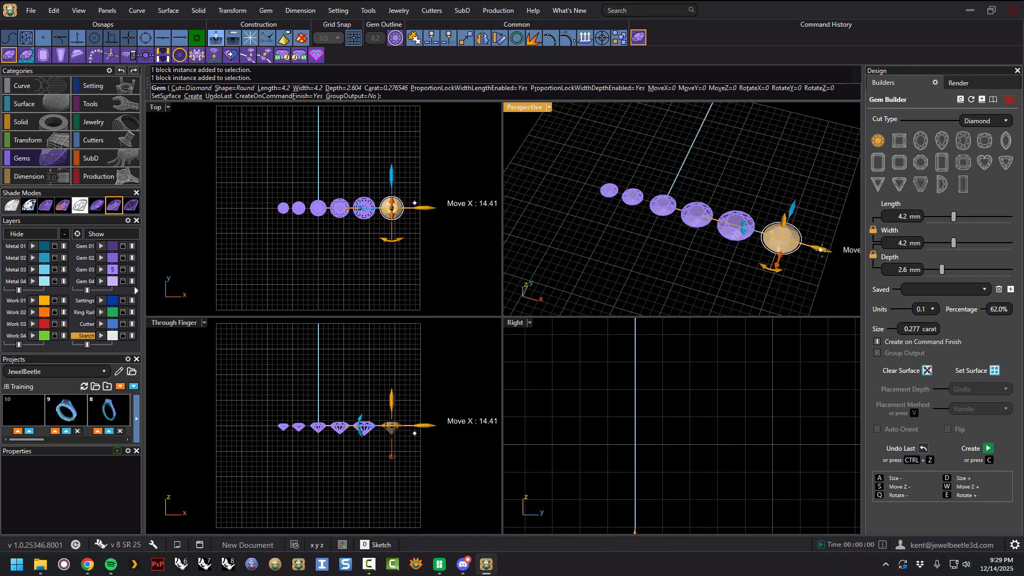
{"action": "key", "text": "d"}
{"action": "key", "text": "d"}
{"action": "key", "text": "d"}
{"action": "key", "text": "d"}
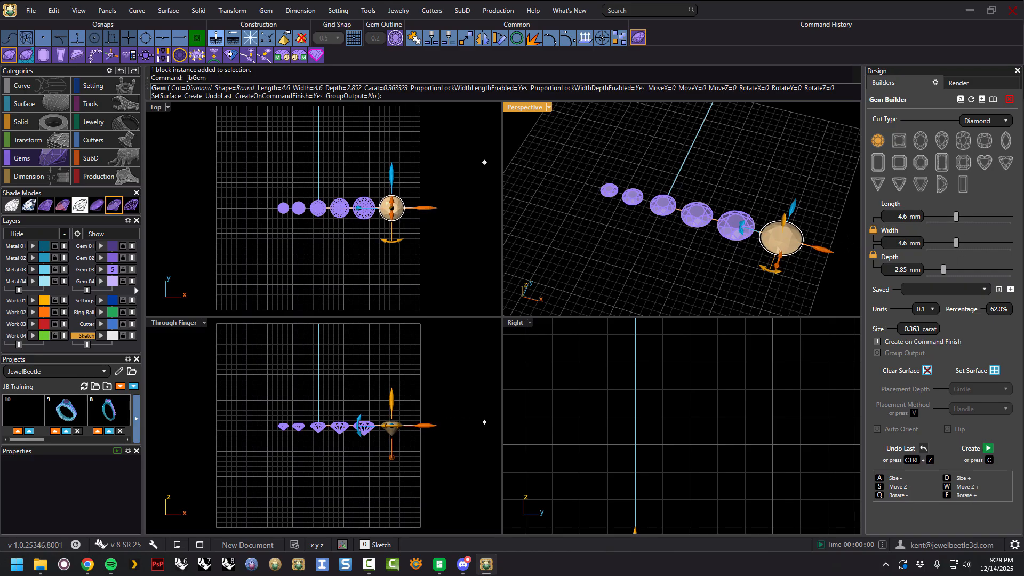
{"action": "scroll", "coordinate": [847, 242], "scroll_direction": "up", "scroll_amount": 5}
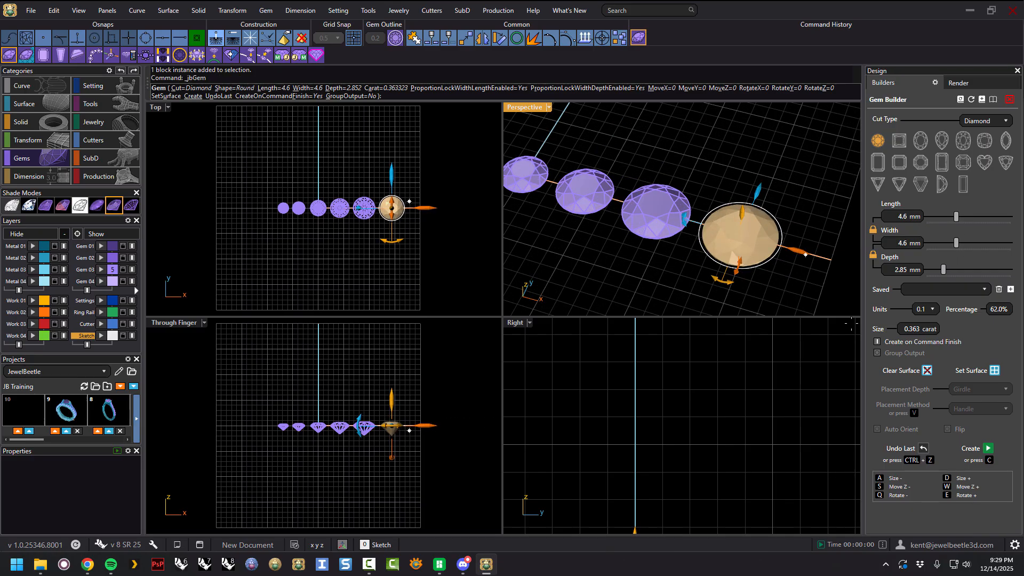
{"action": "left_click", "coordinate": [989, 452]}
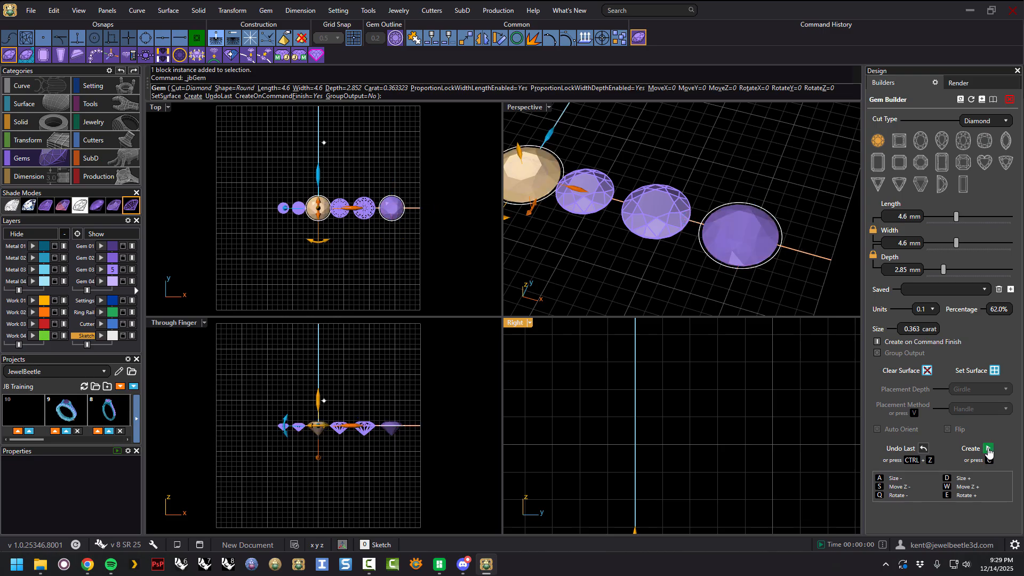
Exit the builder, then move aside and delete the extra gem left at the origin.
{"action": "right_click", "coordinate": [766, 165]}
{"action": "scroll", "coordinate": [767, 165], "scroll_direction": "down", "scroll_amount": 3}
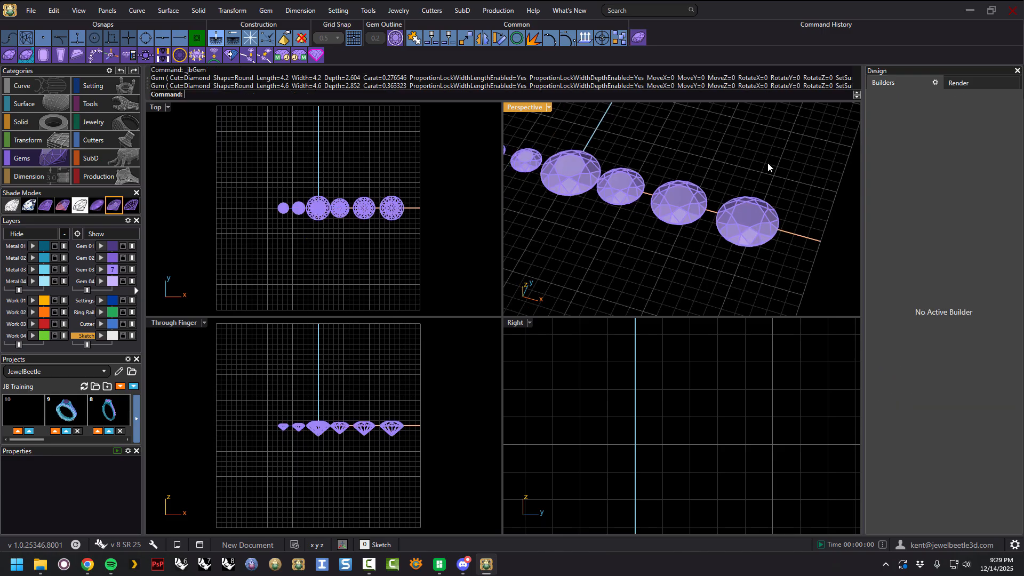
{"action": "left_click", "coordinate": [621, 155]}
{"action": "left_click_drag", "start_coordinate": [621, 155], "coordinate": [580, 202]}
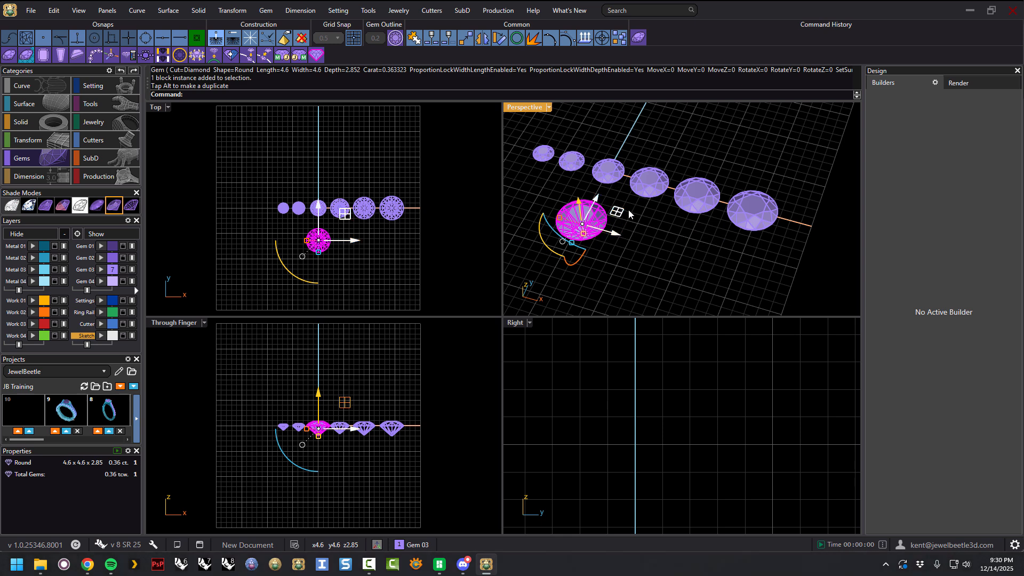
{"action": "key", "text": "Delete"}
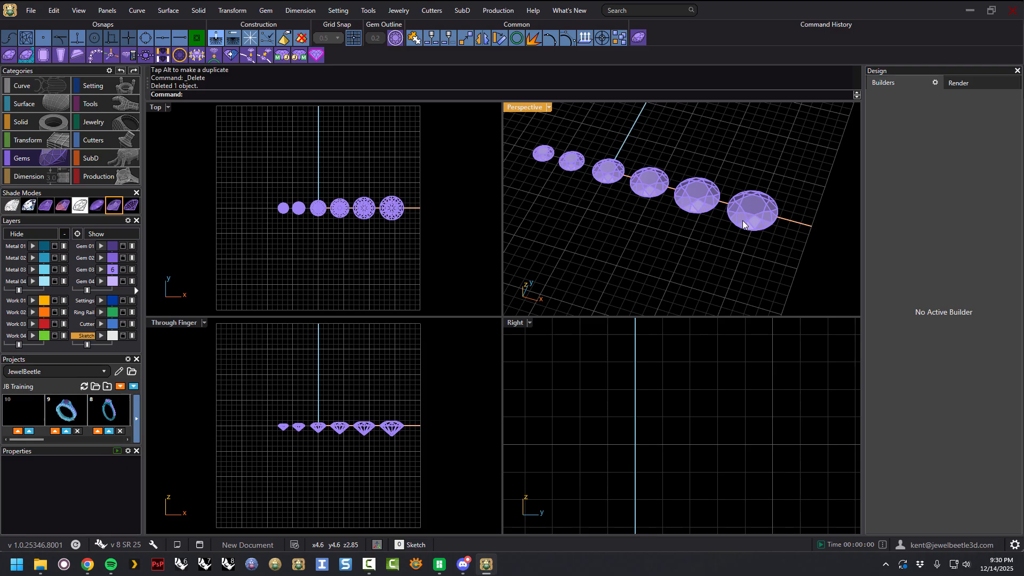
Select and delete the 4.6 mm gem and then all remaining gems.
{"action": "left_click", "coordinate": [763, 201]}
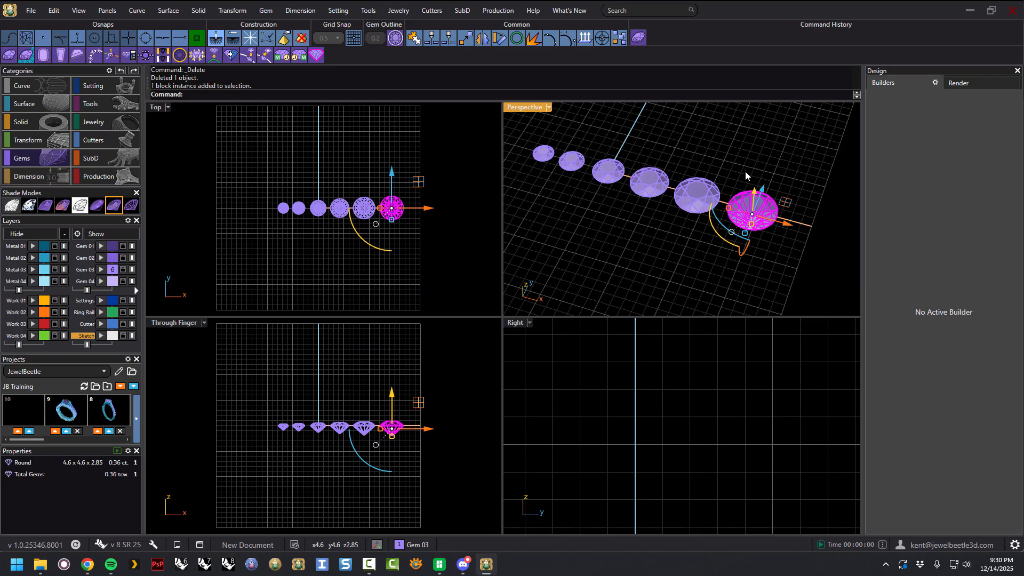
{"action": "key", "text": "Delete"}
{"action": "left_click_drag", "start_coordinate": [736, 137], "coordinate": [537, 236]}
{"action": "key", "text": "Delete"}
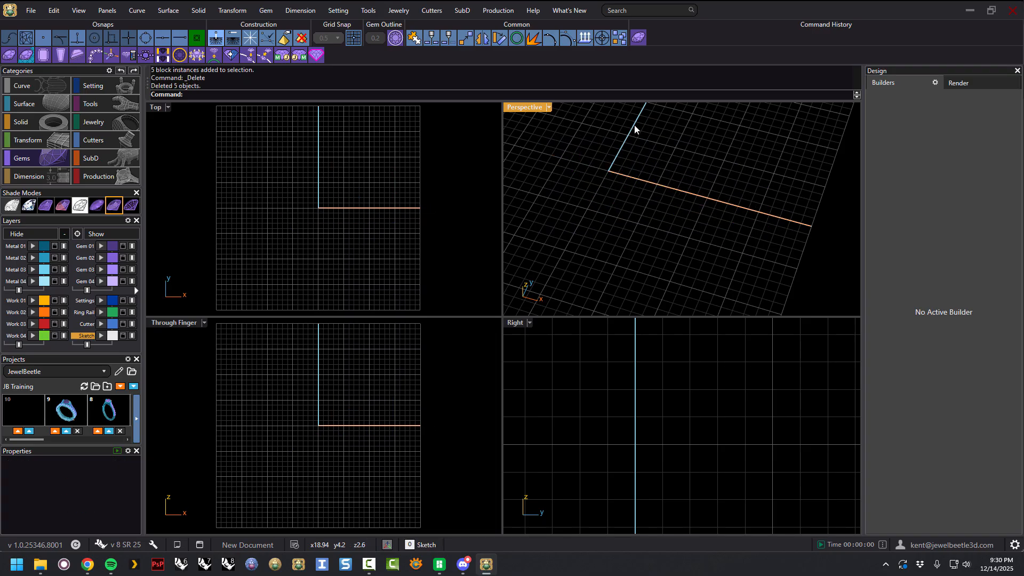
Reopen the Gem Builder, create the 4.6 mm round gem, and exit the builder.
{"action": "left_click", "coordinate": [638, 38]}
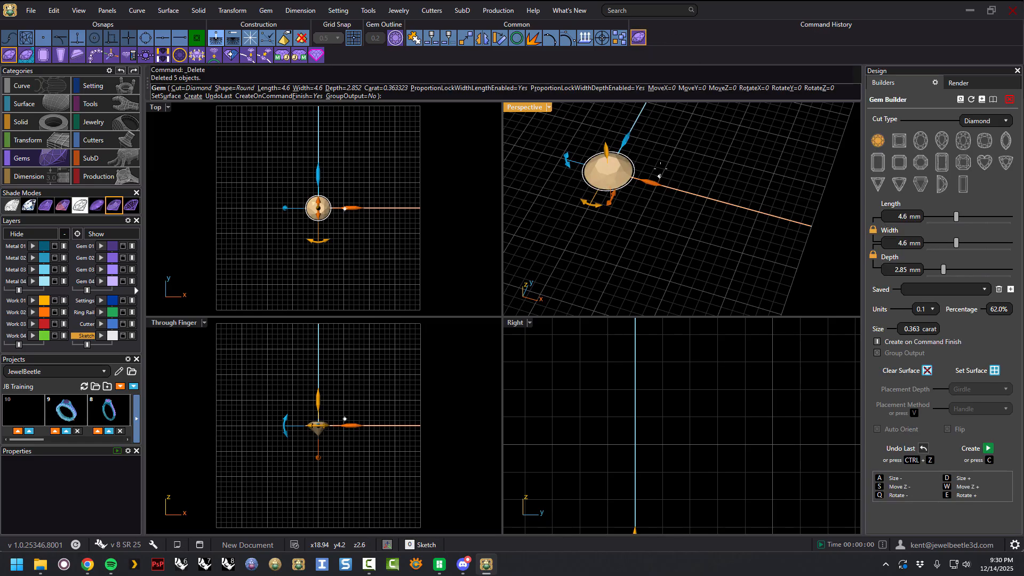
{"action": "scroll", "coordinate": [629, 175], "scroll_direction": "up", "scroll_amount": 2}
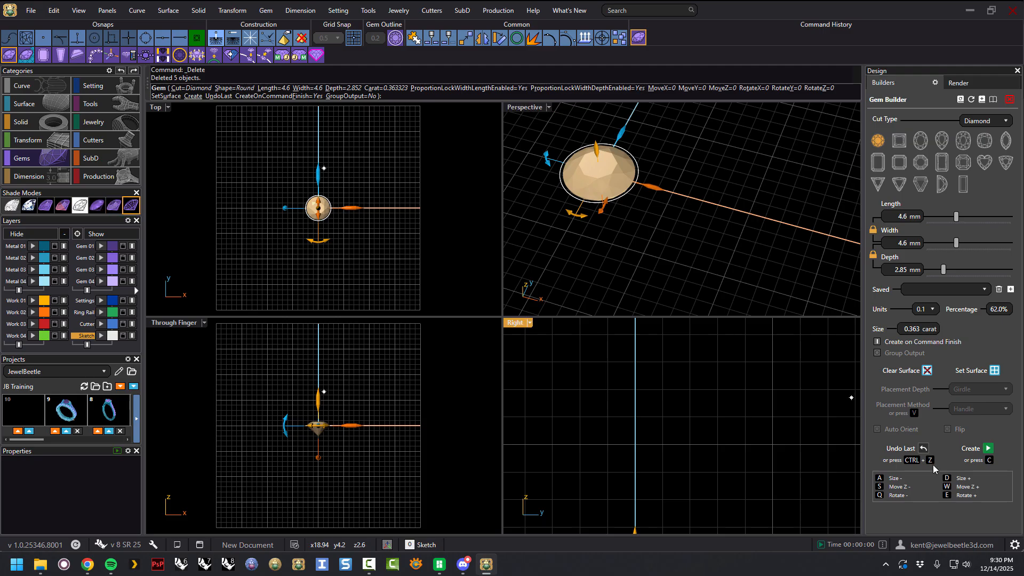
{"action": "scroll", "coordinate": [714, 296], "scroll_direction": "down", "scroll_amount": 1}
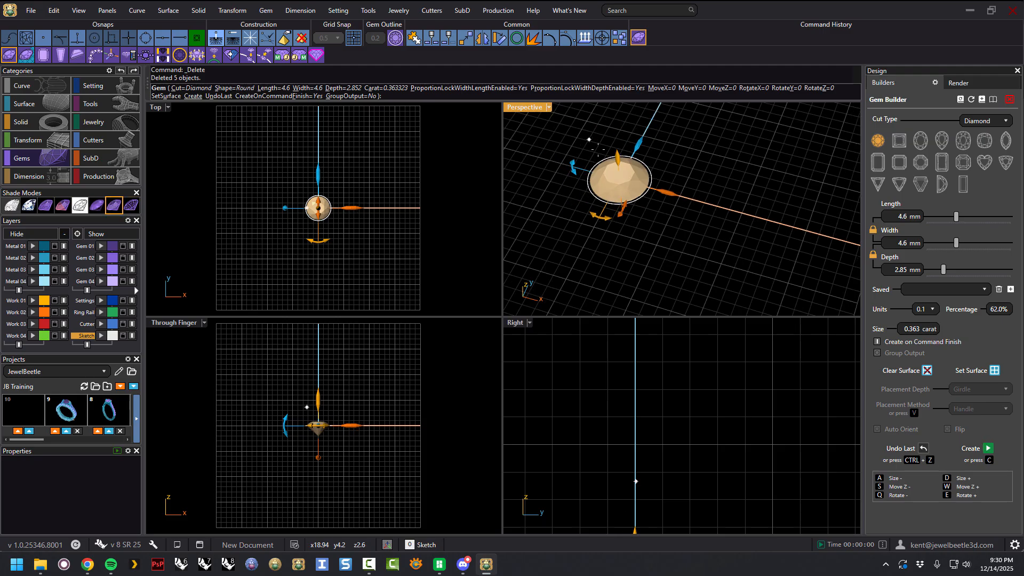
{"action": "scroll", "coordinate": [588, 139], "scroll_direction": "up", "scroll_amount": 2}
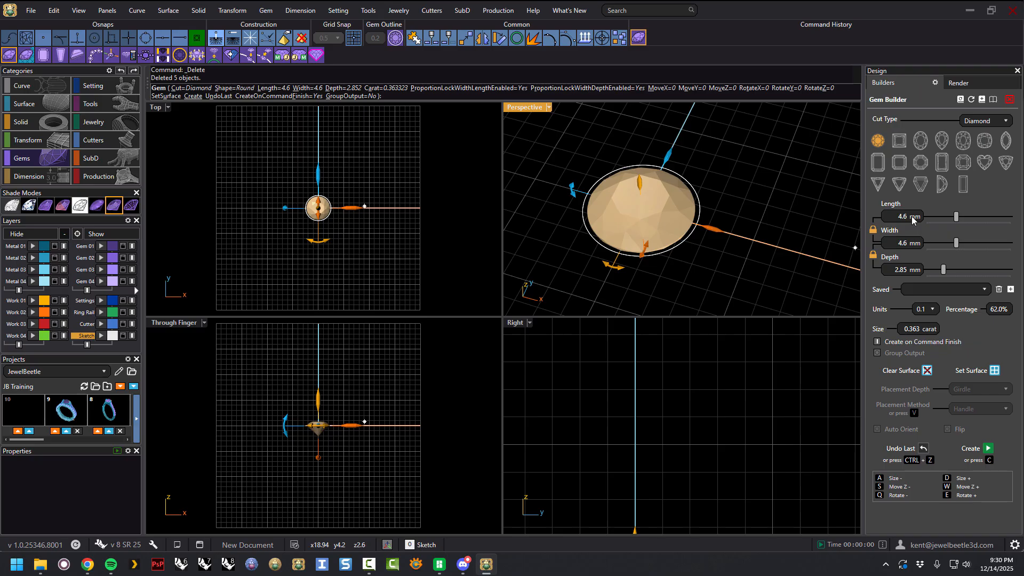
{"action": "left_click", "coordinate": [988, 448]}
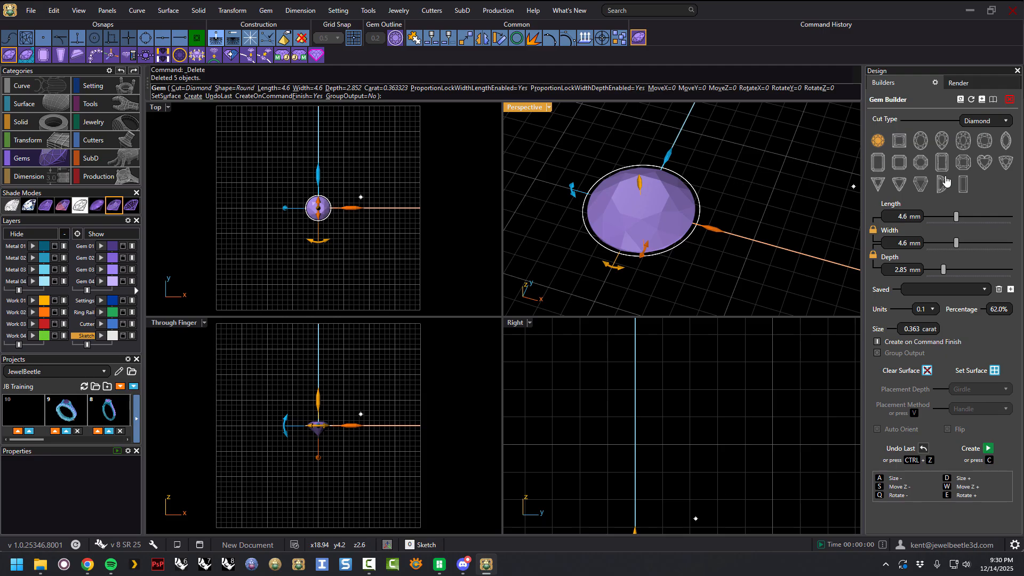
{"action": "right_click", "coordinate": [741, 196]}
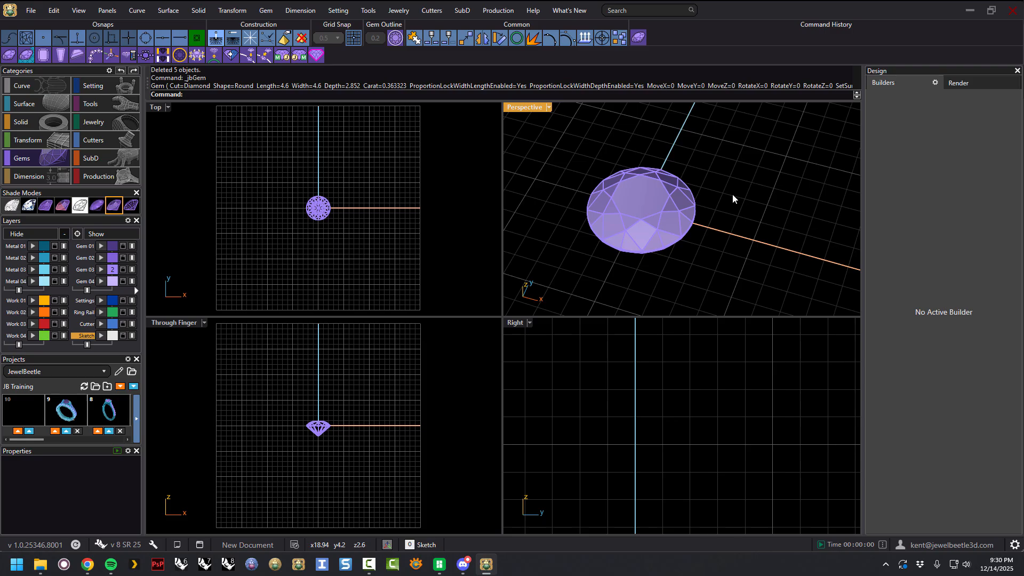
Pick each of the two overlapping 4.6 mm round gems from the selection list and delete both.
{"action": "left_click", "coordinate": [669, 200]}
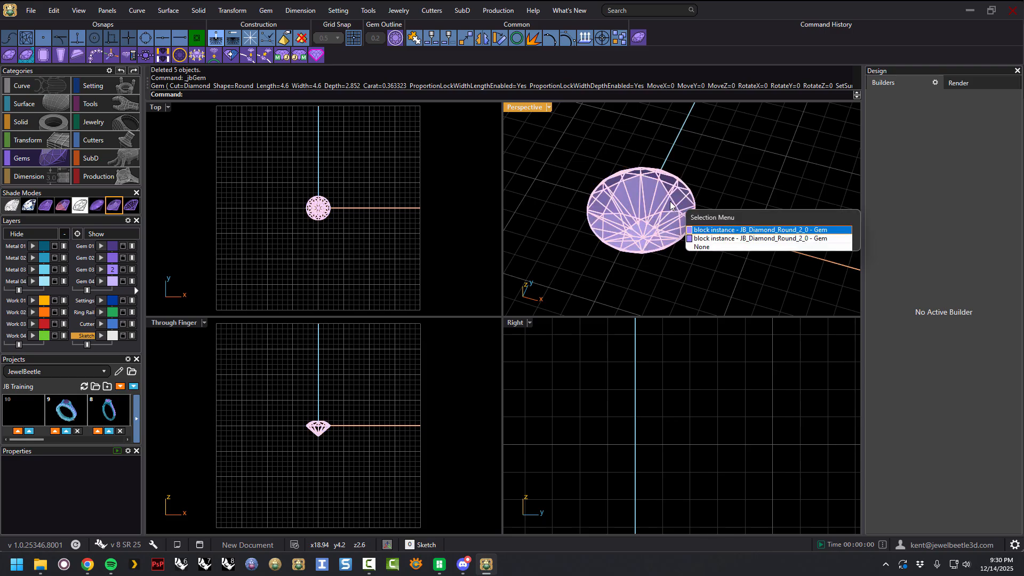
{"action": "left_click", "coordinate": [706, 230]}
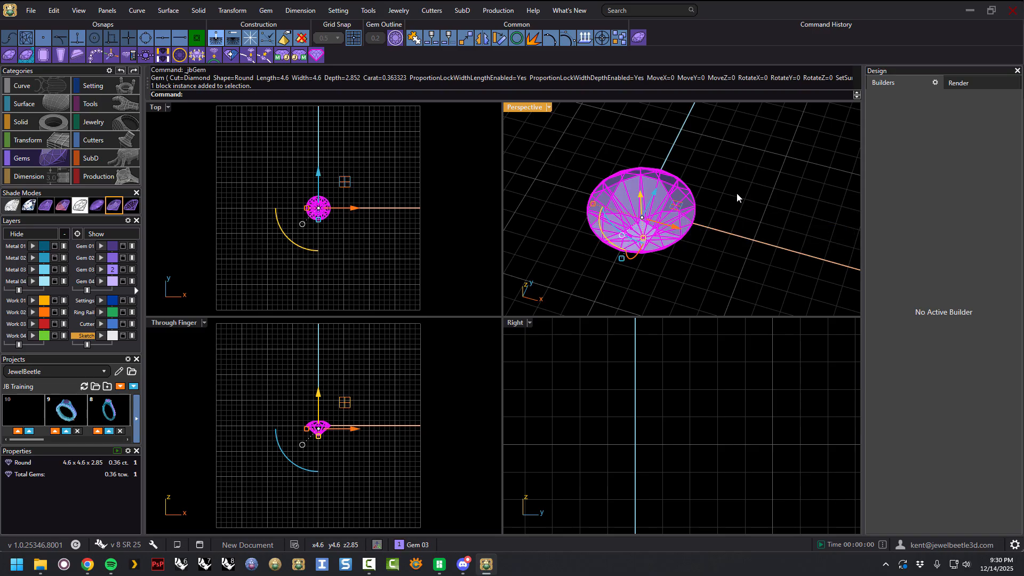
{"action": "left_click", "coordinate": [737, 193]}
{"action": "left_click", "coordinate": [661, 206]}
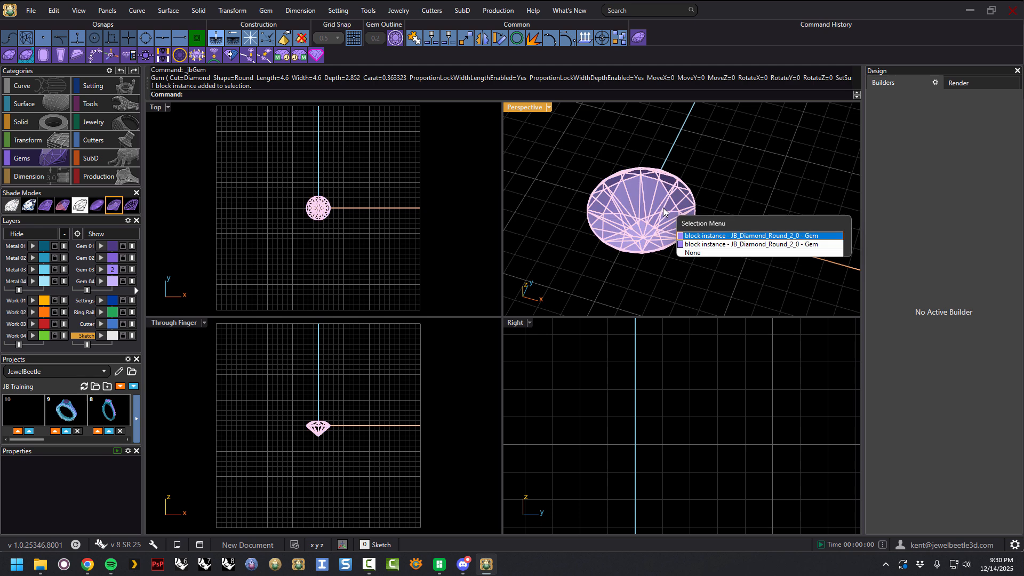
{"action": "left_click", "coordinate": [691, 245]}
{"action": "key", "text": "Delete"}
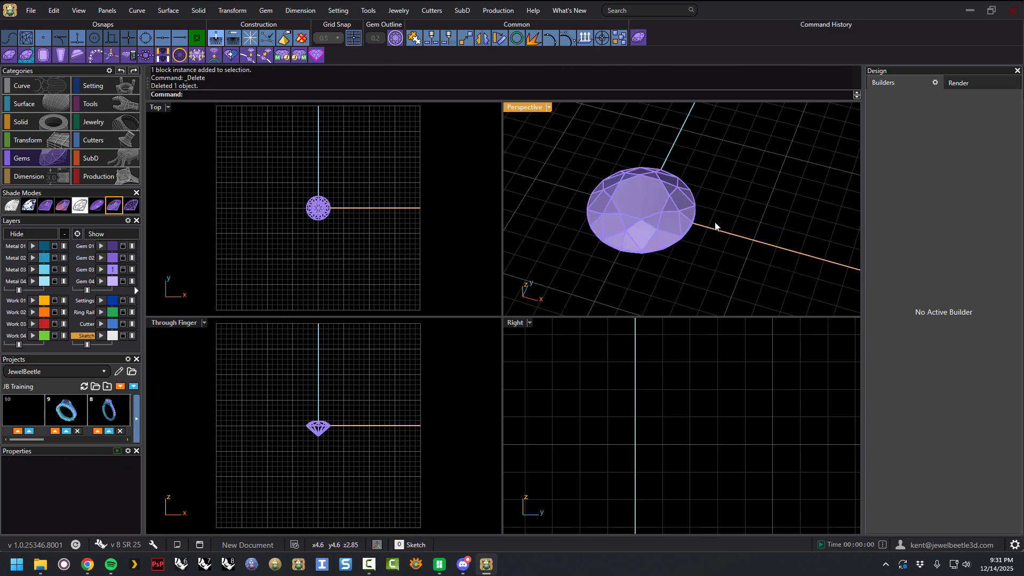
{"action": "left_click", "coordinate": [661, 217]}
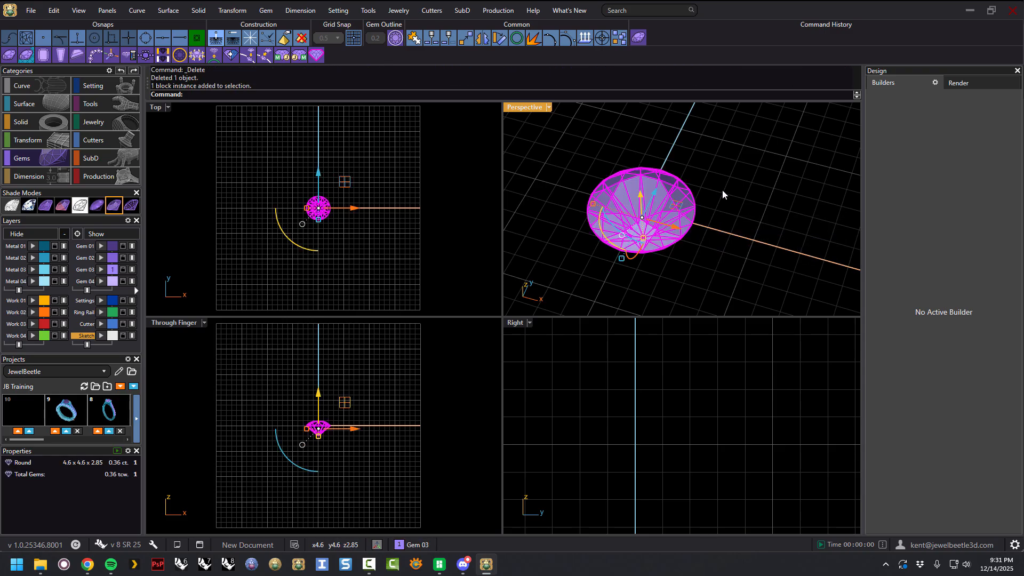
{"action": "key", "text": "Delete"}
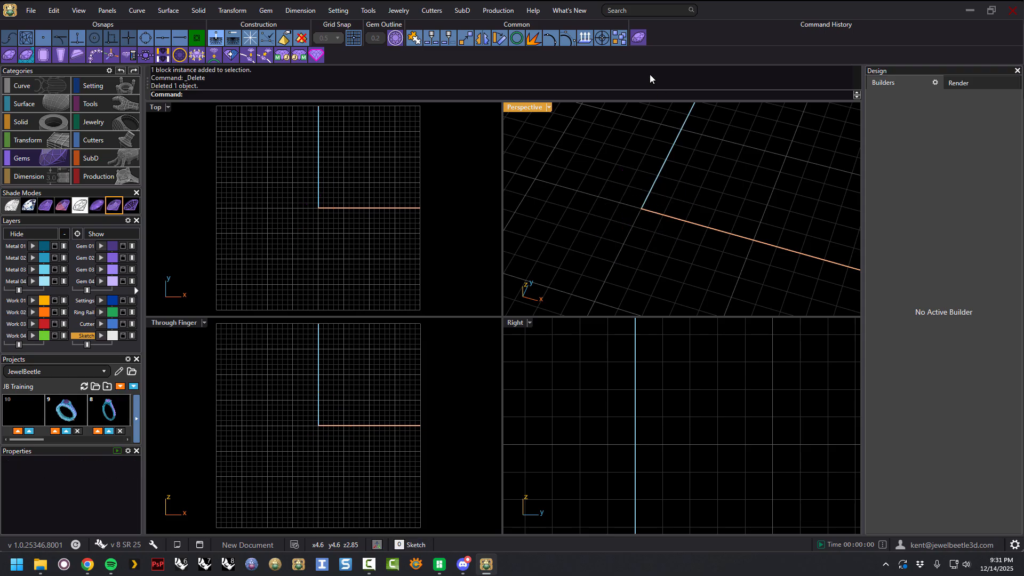
Open the Gem Builder, exit it to create the round gem, then select and delete that gem.
{"action": "left_click", "coordinate": [639, 39]}
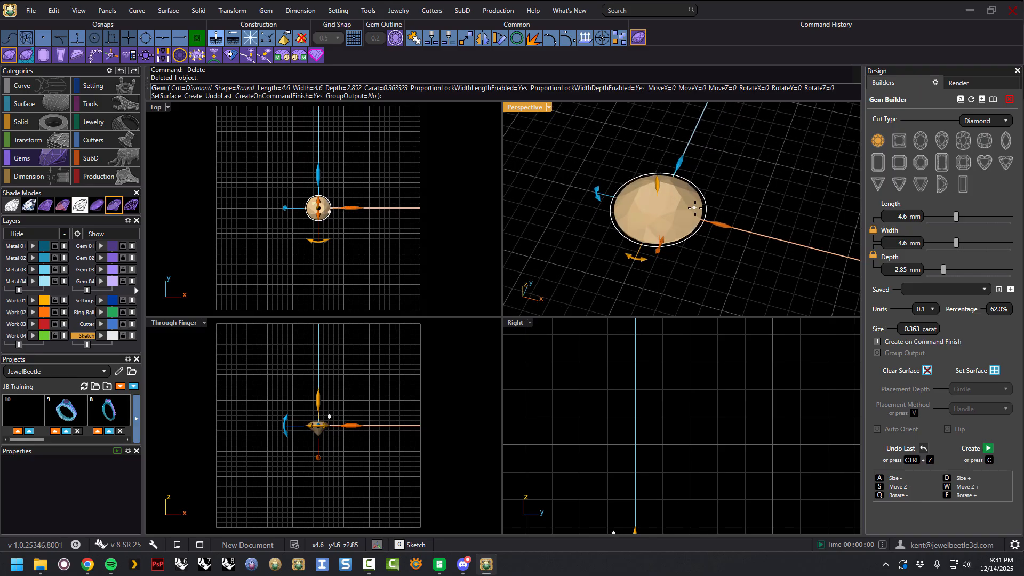
{"action": "right_click", "coordinate": [755, 197]}
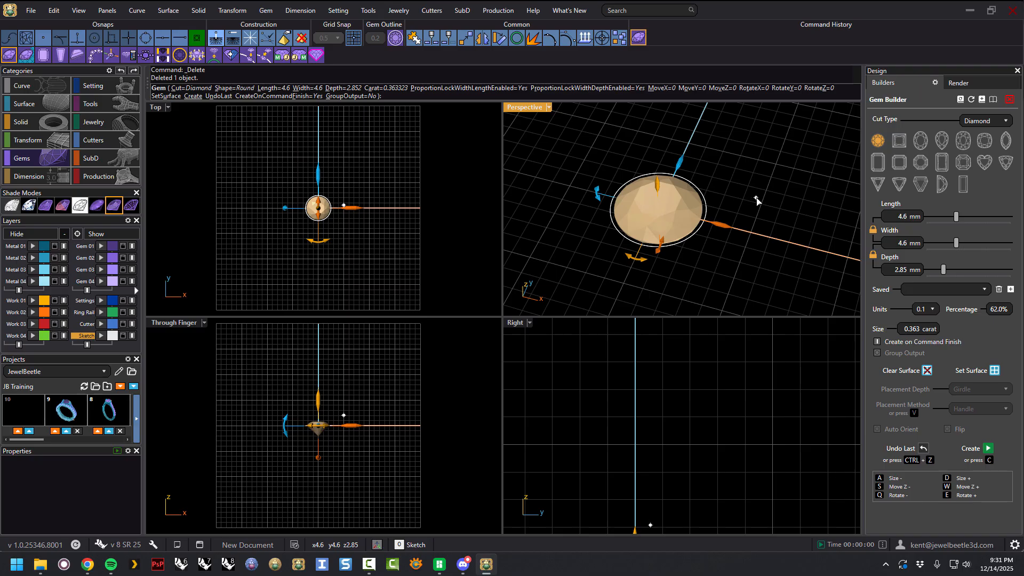
{"action": "left_click", "coordinate": [681, 219]}
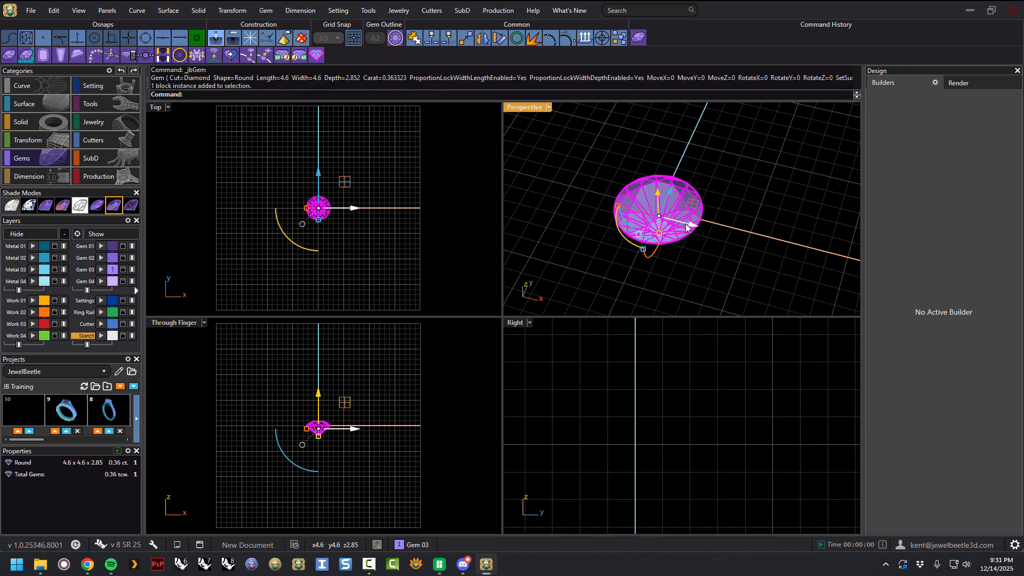
{"action": "key", "text": "Delete"}
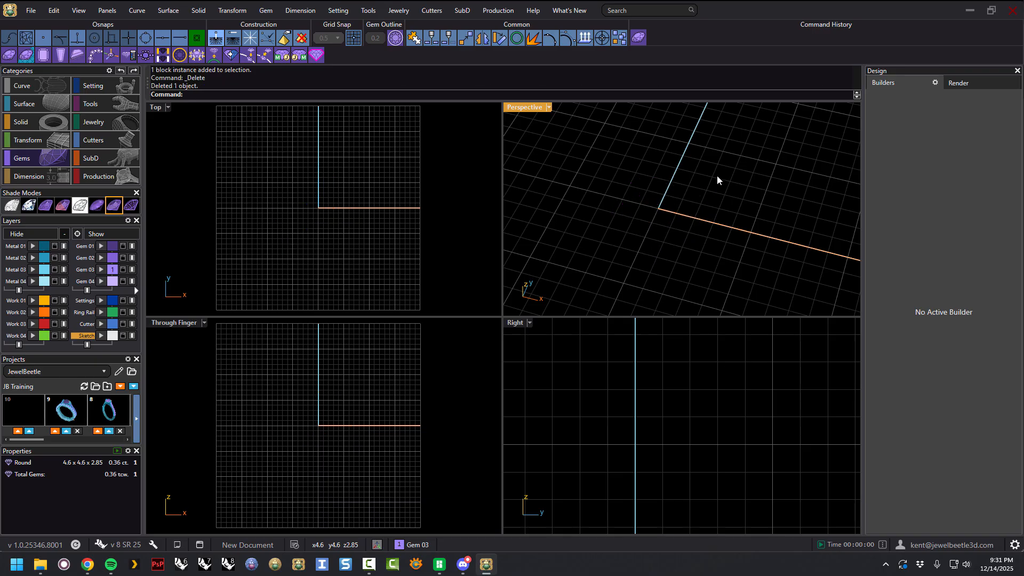
Reopen the Gem Builder, create the gem with Create, then pick the new gem and delete it.
{"action": "left_click", "coordinate": [638, 39]}
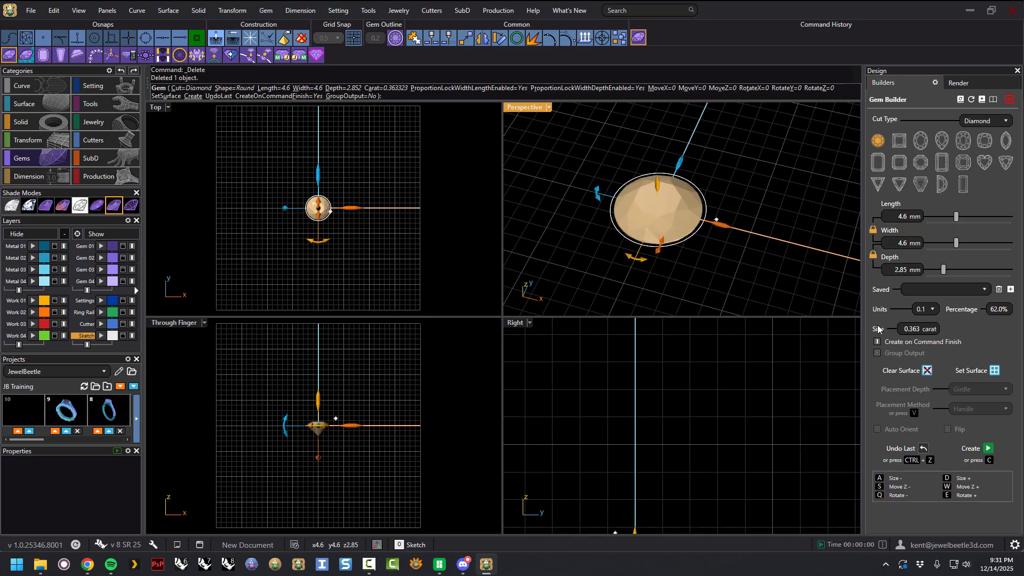
{"action": "left_click", "coordinate": [988, 450]}
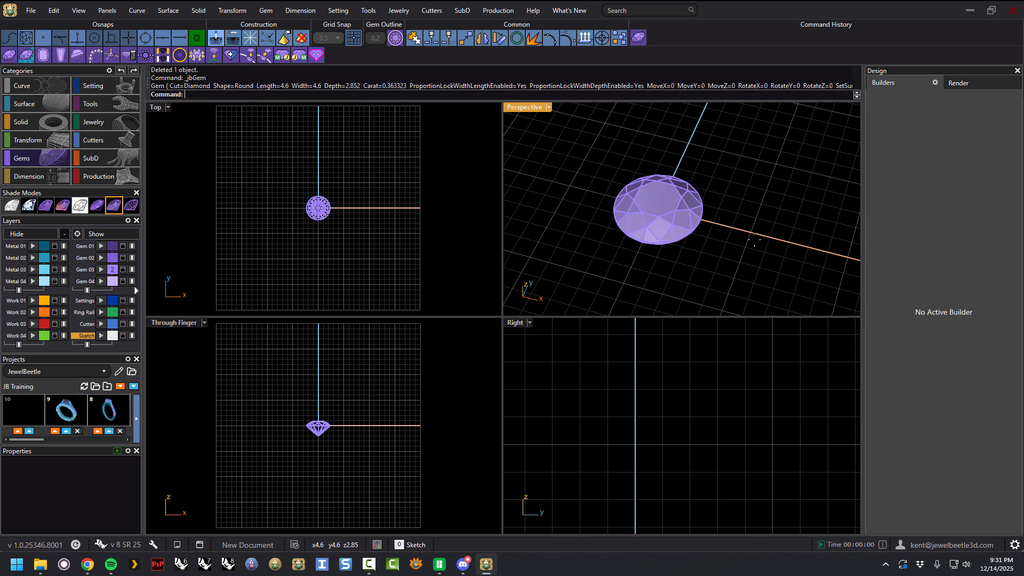
{"action": "left_click", "coordinate": [699, 225]}
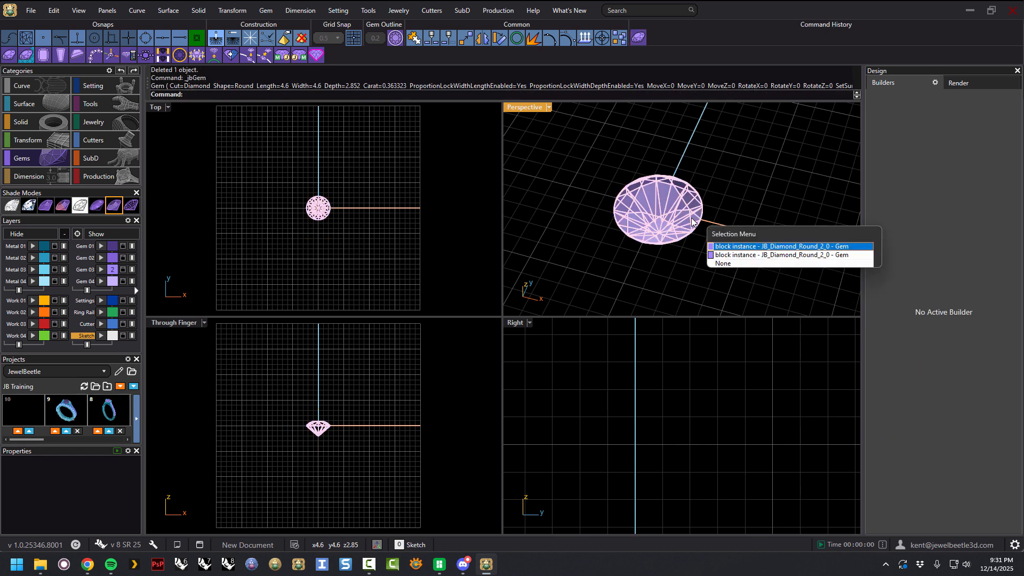
{"action": "left_click", "coordinate": [714, 246]}
{"action": "key", "text": "Delete"}
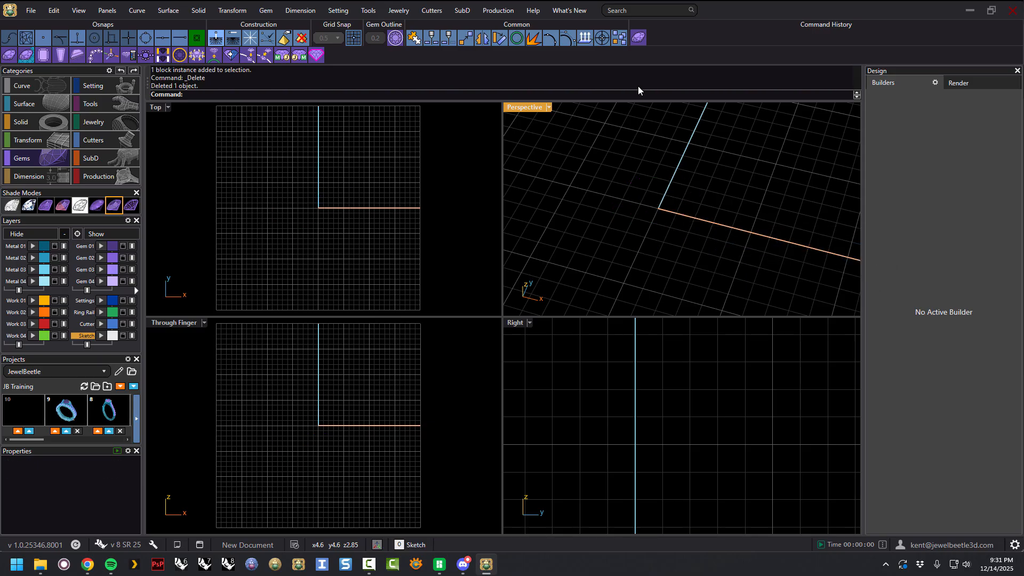
Reopen the Gem Builder, turn off Create on Command Finish, and cancel the builder.
{"action": "left_click", "coordinate": [634, 40]}
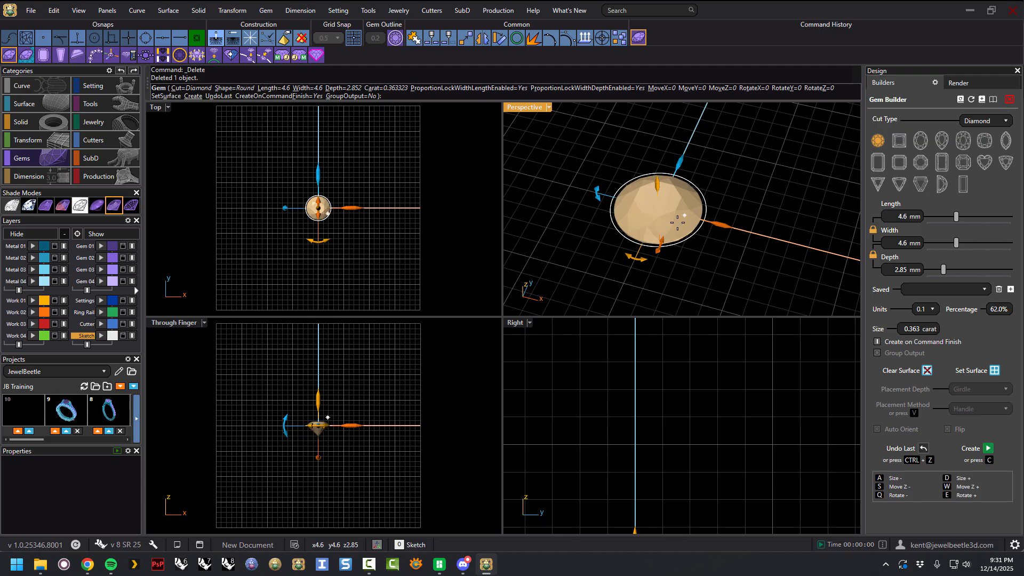
{"action": "left_click", "coordinate": [877, 343]}
{"action": "key", "text": "Escape"}
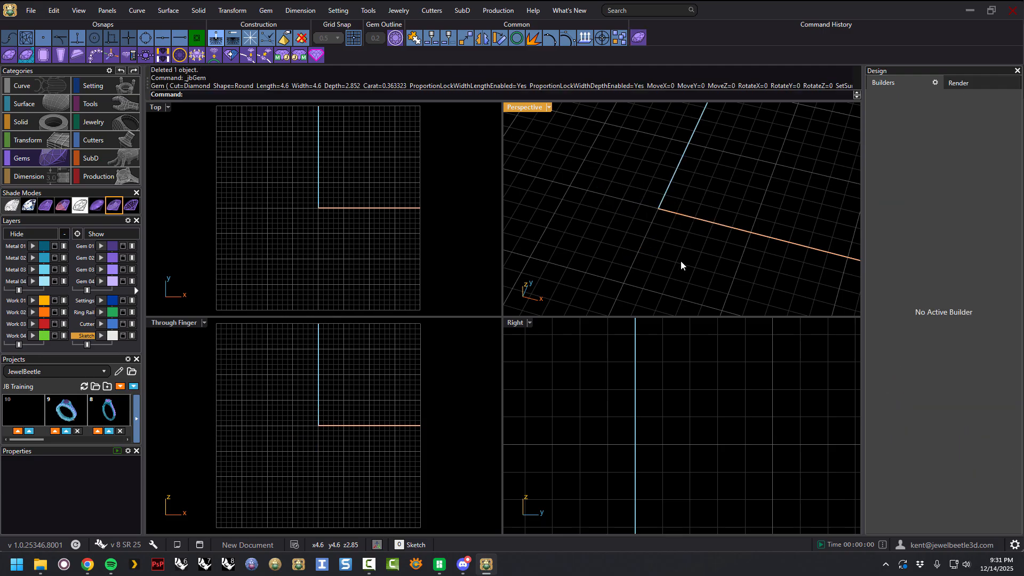
Reopen the Gem Builder, turn off Create on Command Finish, and create the 4.6 mm round gem.
{"action": "left_click", "coordinate": [639, 38]}
{"action": "left_click", "coordinate": [640, 39]}
{"action": "left_click", "coordinate": [639, 39]}
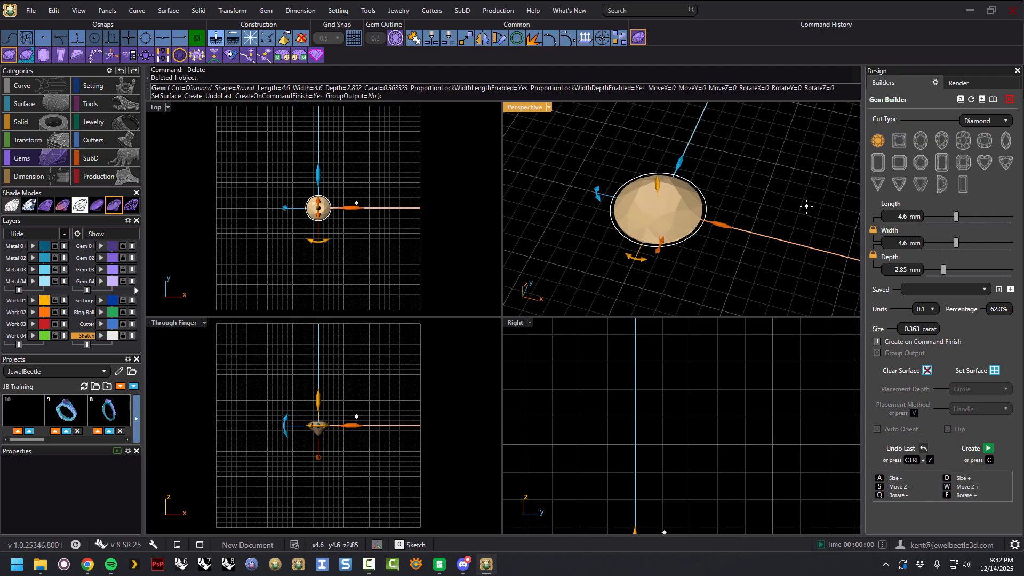
{"action": "left_click", "coordinate": [877, 342]}
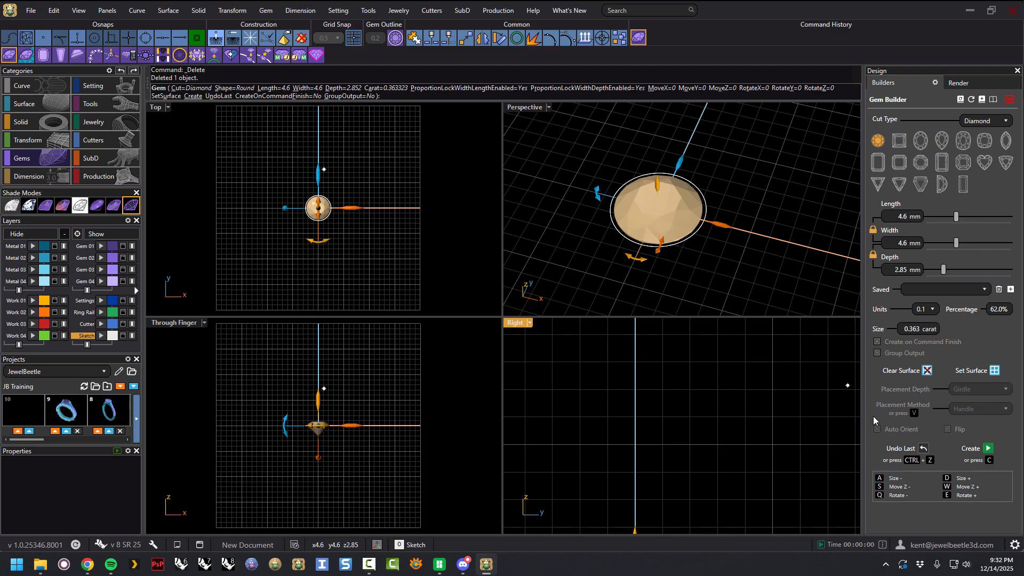
{"action": "left_click", "coordinate": [986, 448]}
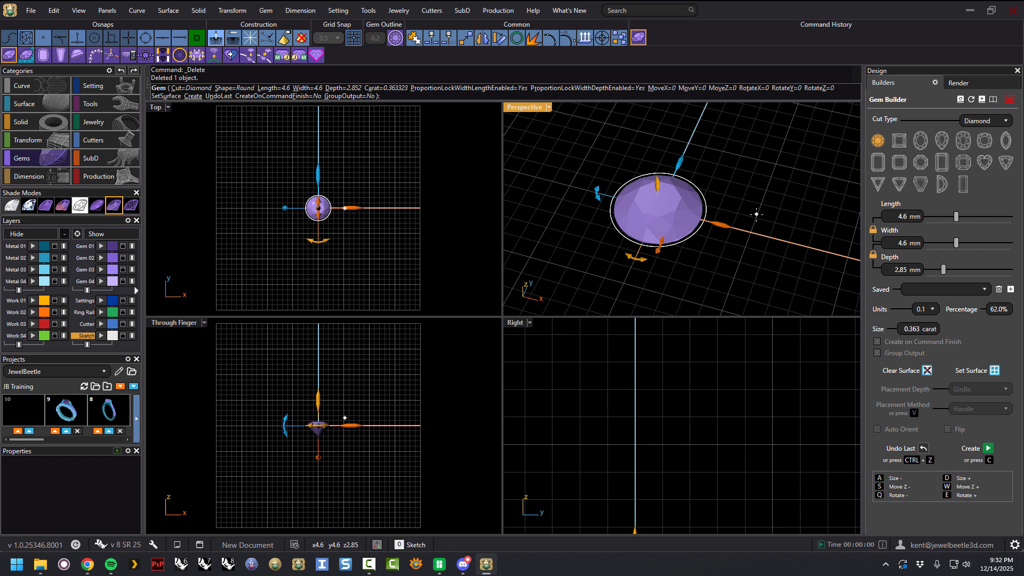
Exit the builder, then select and delete the created round gem.
{"action": "key", "text": "Return"}
{"action": "left_click", "coordinate": [688, 216]}
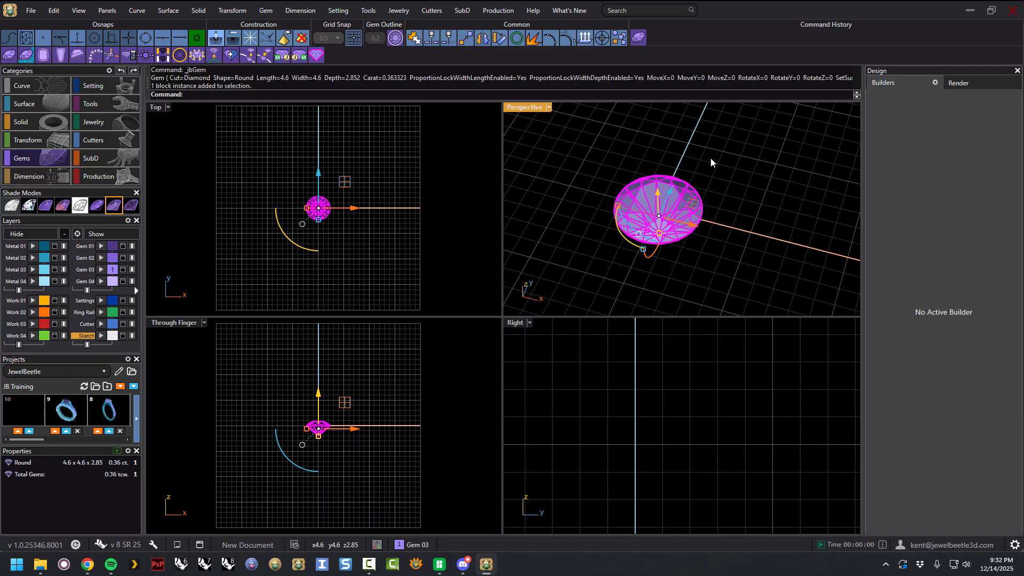
{"action": "key", "text": "Delete"}
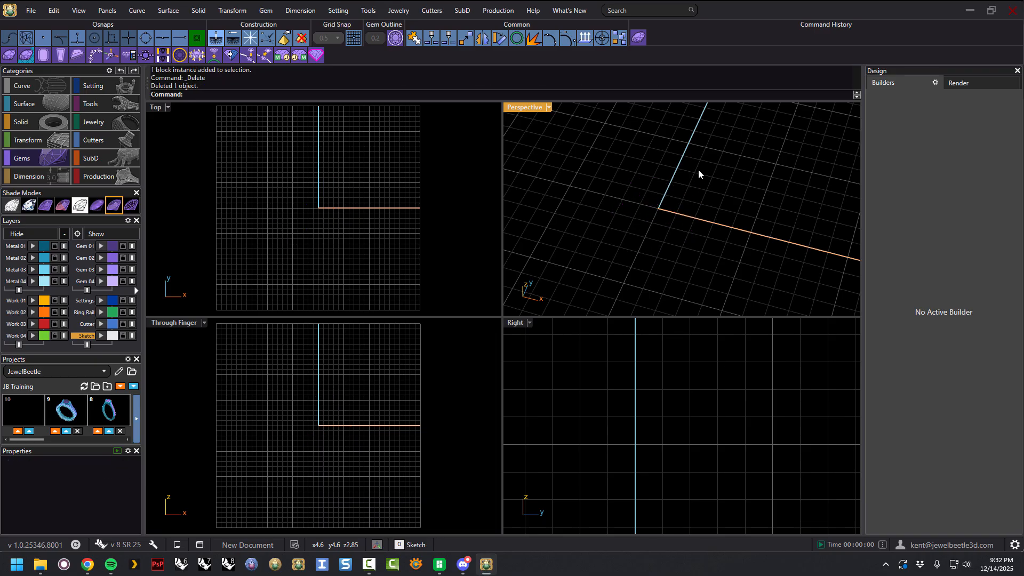
Reopen the Gem Builder, turn off Create on Command Finish, move the round gem left along X, and create it.
{"action": "left_click", "coordinate": [639, 41]}
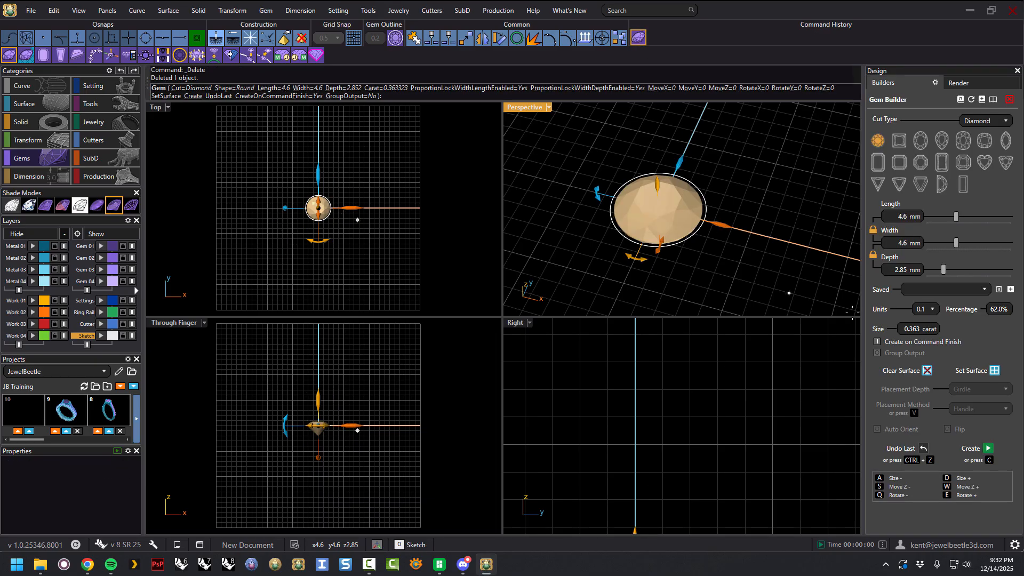
{"action": "left_click", "coordinate": [877, 341]}
{"action": "scroll", "coordinate": [777, 284], "scroll_direction": "down", "scroll_amount": 2}
{"action": "right_click_drag", "start_coordinate": [776, 284], "coordinate": [775, 262]}
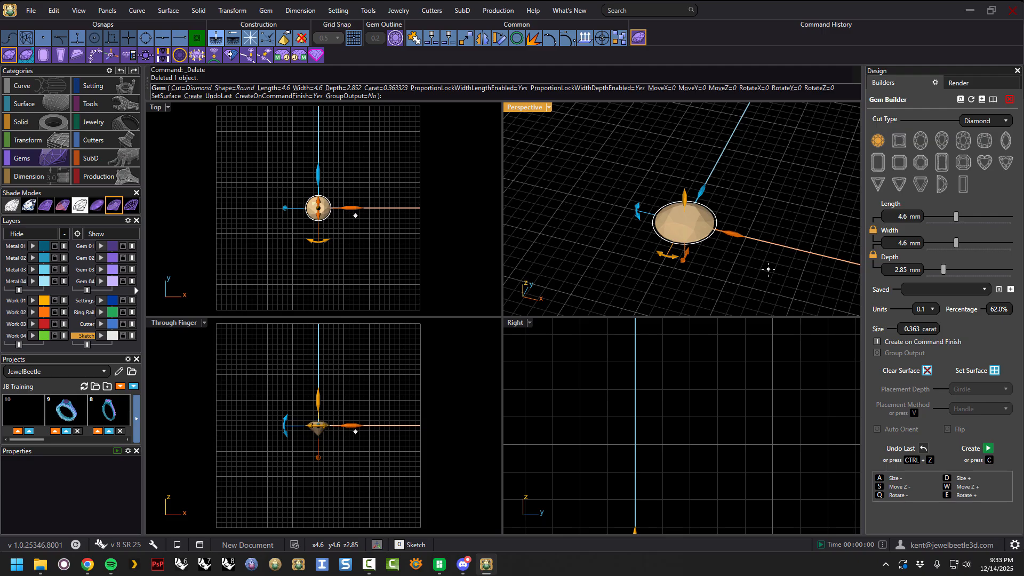
{"action": "left_click_drag", "start_coordinate": [732, 234], "coordinate": [605, 180]}
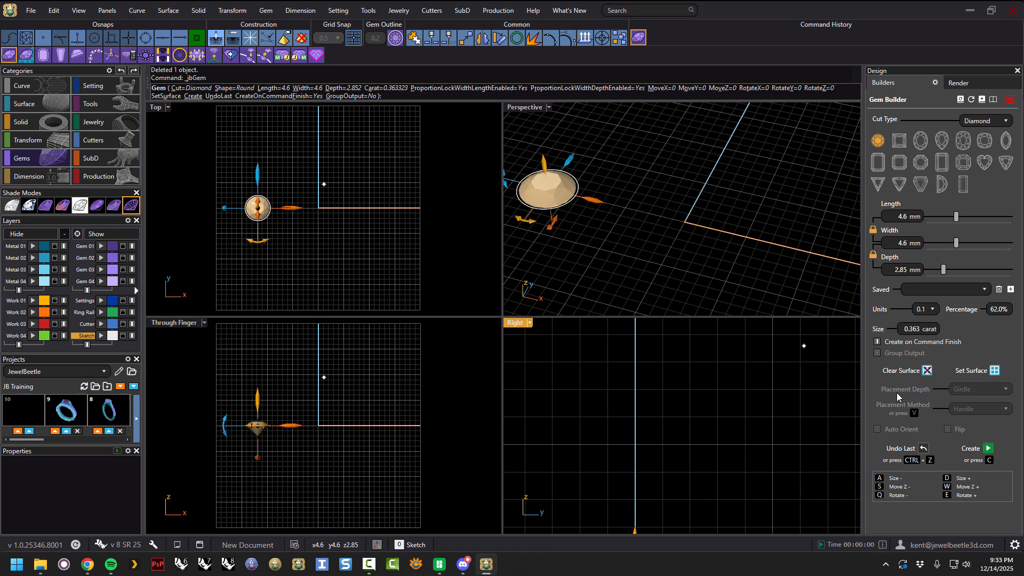
{"action": "left_click", "coordinate": [987, 447]}
Move the next gem beside the round one, switch to a 5 mm Princess cut, and create it.
{"action": "left_click_drag", "start_coordinate": [731, 235], "coordinate": [687, 222]}
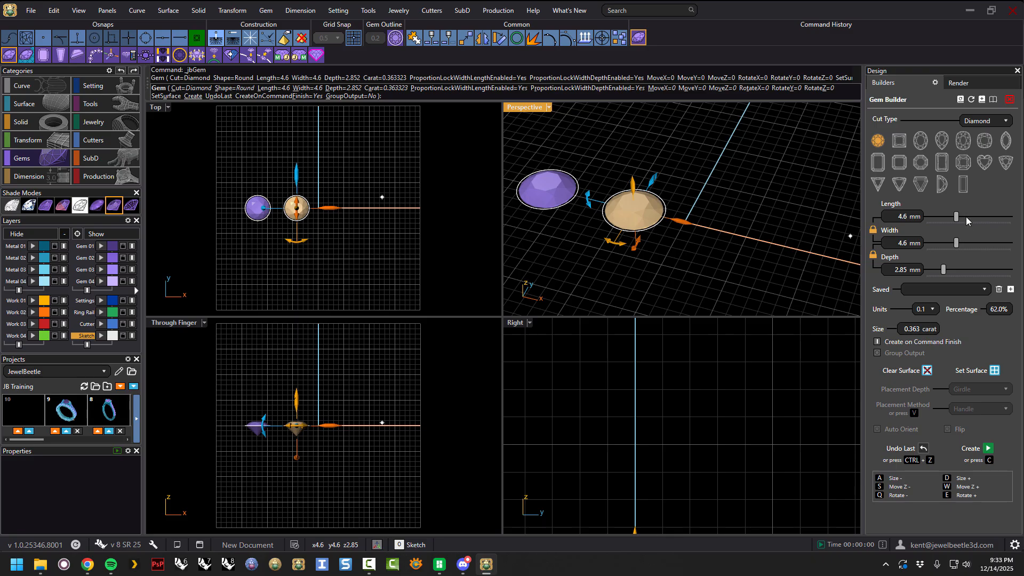
{"action": "left_click", "coordinate": [898, 140]}
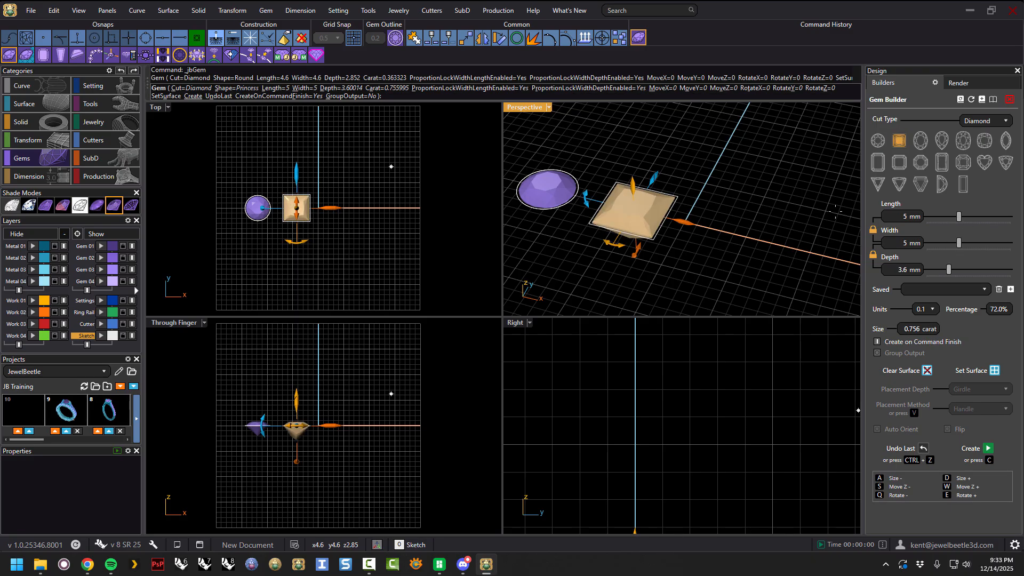
{"action": "left_click_drag", "start_coordinate": [682, 218], "coordinate": [673, 220]}
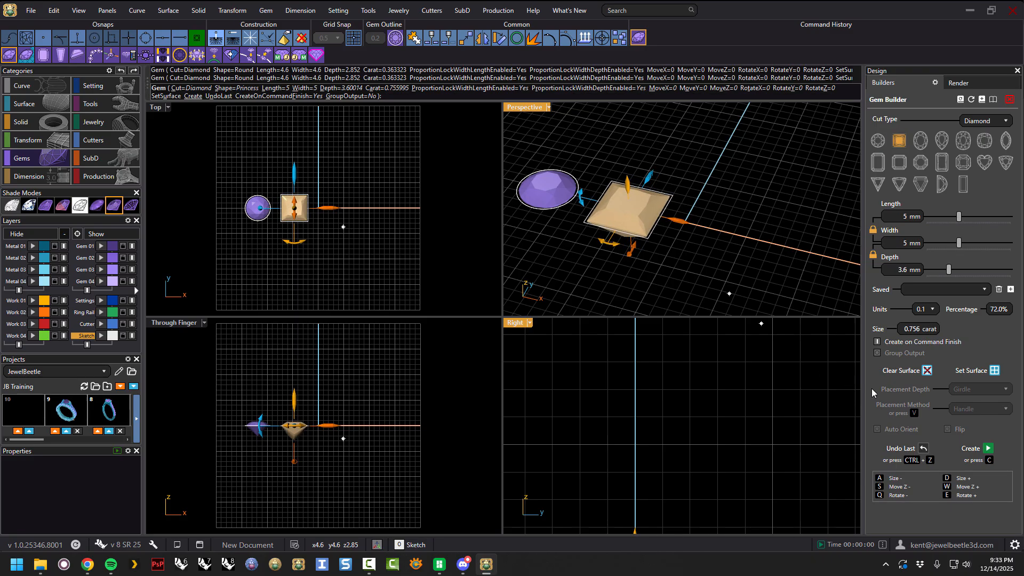
{"action": "left_click", "coordinate": [988, 449]}
Move the next gem beside the princess, switch to a 7 x 5 mm Emerald cut, and create it.
{"action": "left_click_drag", "start_coordinate": [735, 235], "coordinate": [766, 251]}
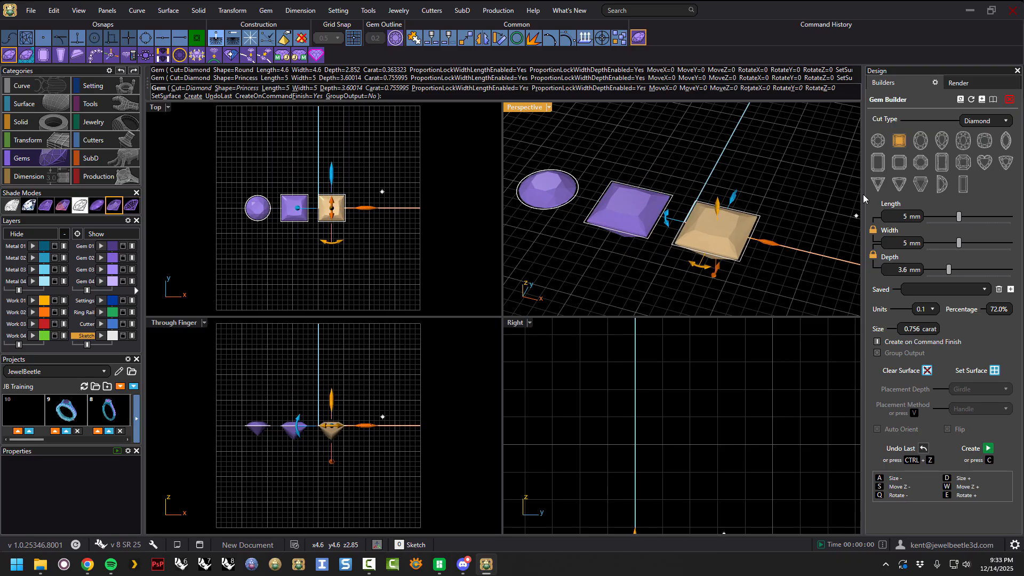
{"action": "left_click", "coordinate": [877, 162]}
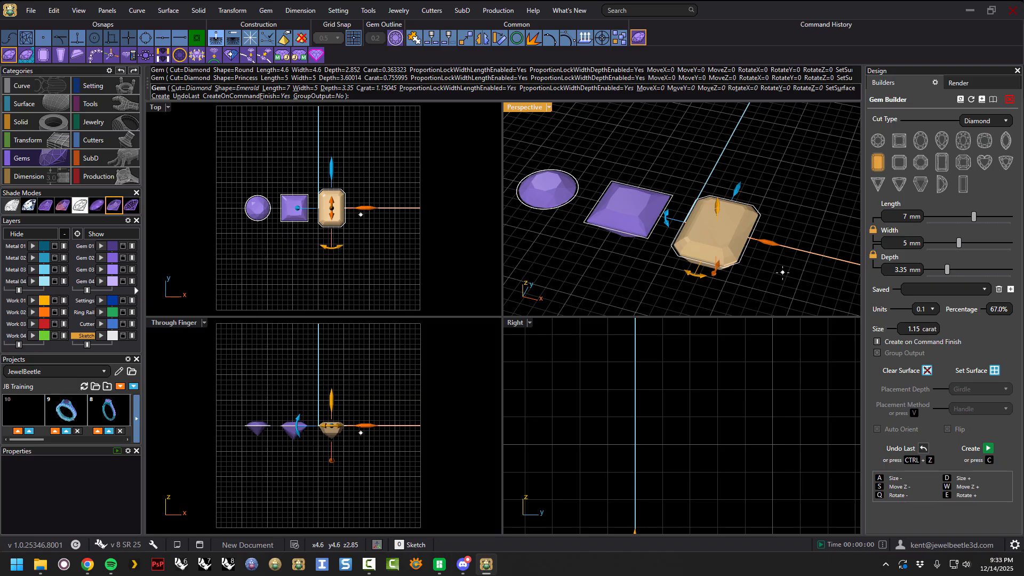
{"action": "key", "text": "c"}
Select all the gems and delete them.
{"action": "left_click", "coordinate": [718, 223]}
{"action": "left_click", "coordinate": [637, 209]}
{"action": "left_click", "coordinate": [545, 174]}
{"action": "left_click", "coordinate": [623, 202]}
{"action": "left_click", "coordinate": [723, 227]}
{"action": "left_click", "coordinate": [746, 160]}
{"action": "left_click", "coordinate": [754, 225]}
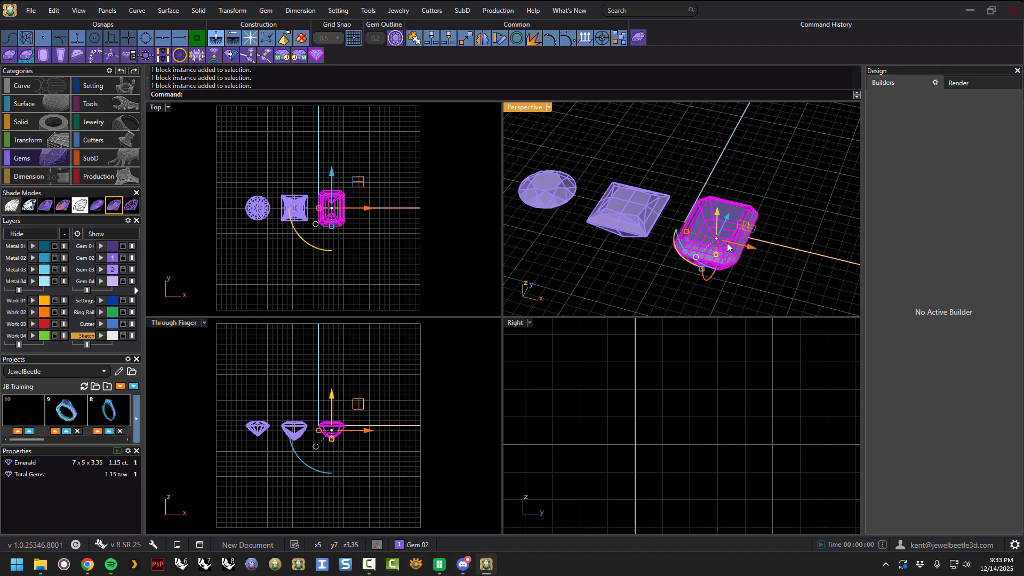
{"action": "left_click", "coordinate": [733, 161]}
{"action": "key", "text": "ctrl+a"}
{"action": "key", "text": "Delete"}
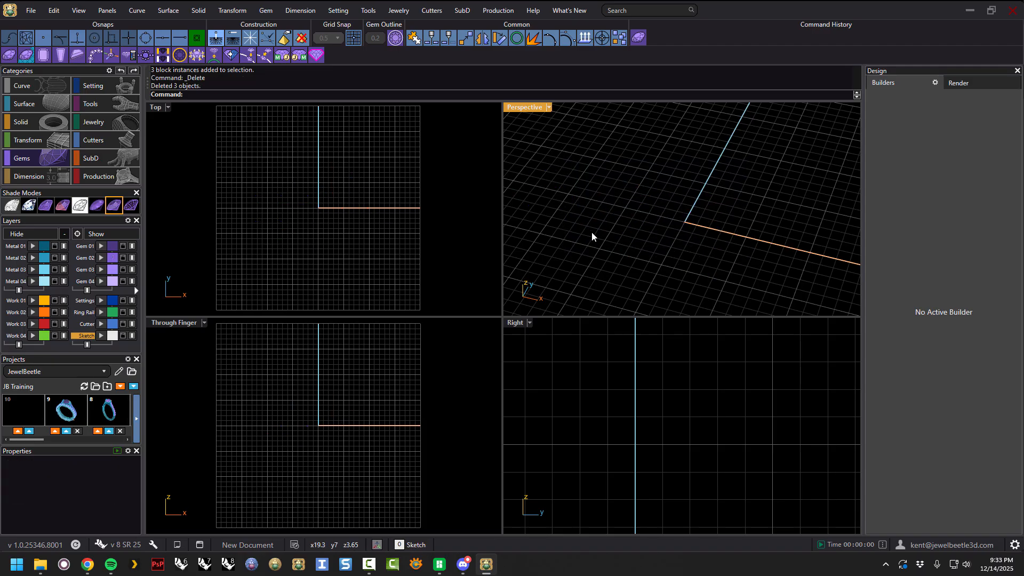
Open the Gem Builder, switch to a Round cut, reduce it to 2 mm, and save the 2 x 2 x 1.24 size.
{"action": "left_click", "coordinate": [638, 39]}
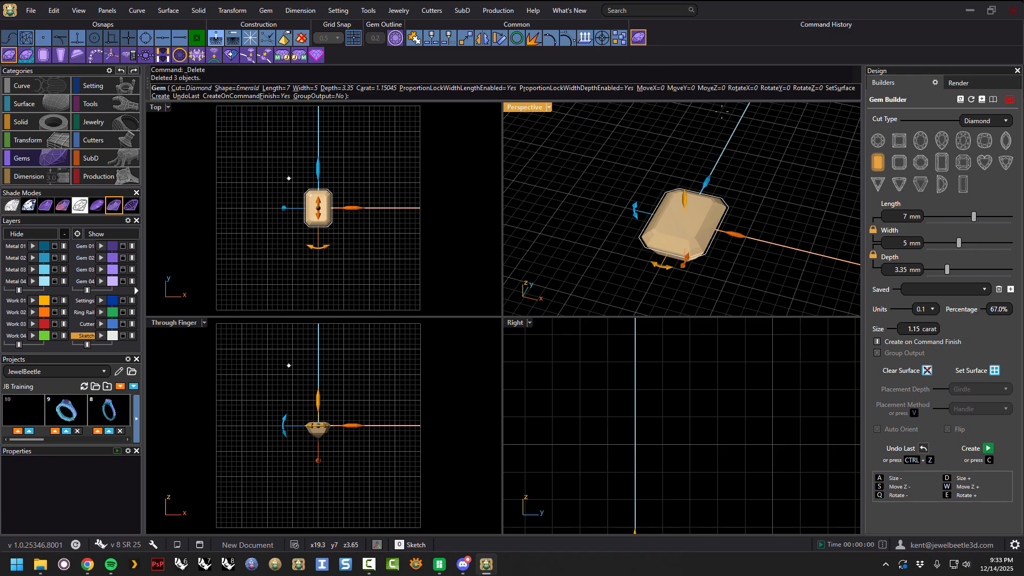
{"action": "left_click", "coordinate": [875, 143]}
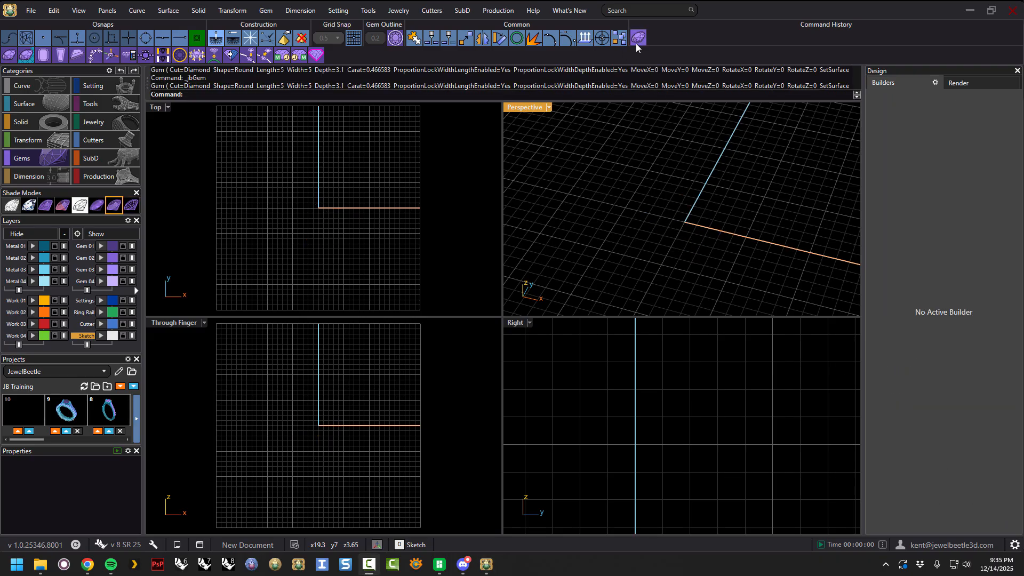
{"action": "left_click", "coordinate": [636, 43]}
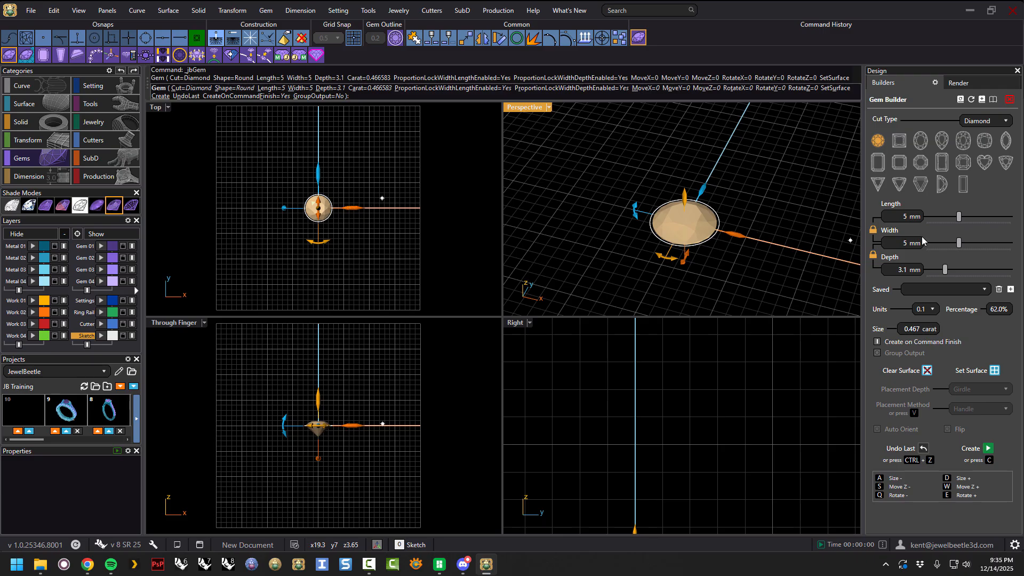
{"action": "left_click_drag", "start_coordinate": [959, 216], "coordinate": [936, 216]}
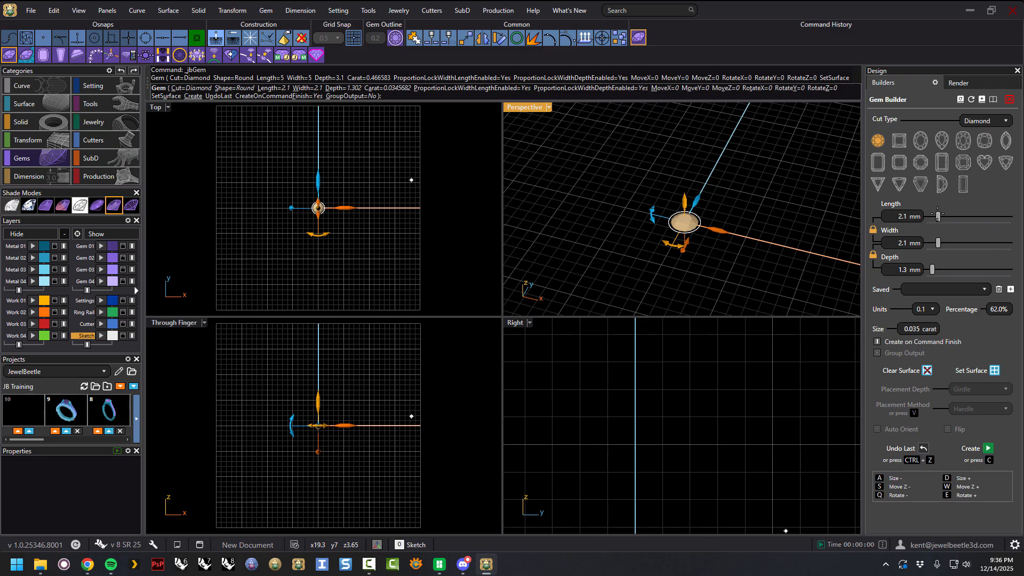
{"action": "key", "text": "a"}
{"action": "mouse_move", "coordinate": [731, 222]}
{"action": "right_mouse_down"}
{"action": "mouse_move", "coordinate": [743, 236]}
{"action": "mouse_move", "coordinate": [737, 222]}
{"action": "right_mouse_up"}
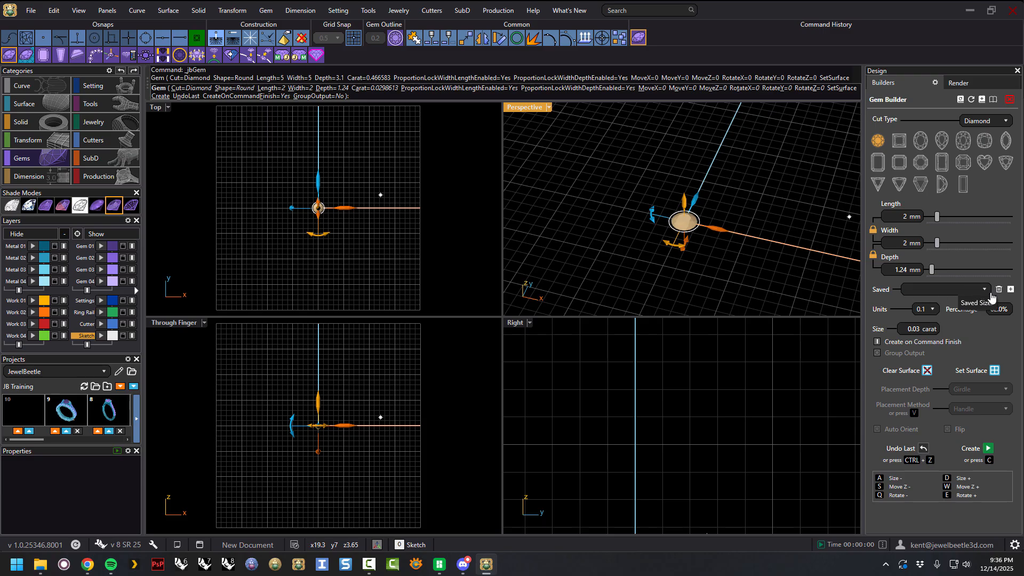
{"action": "left_click", "coordinate": [1011, 291]}
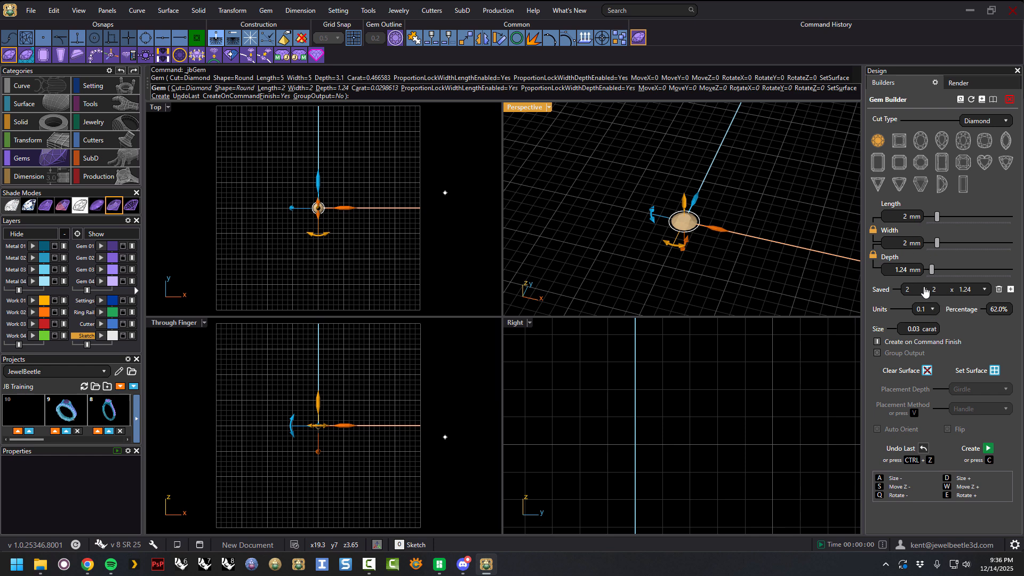
Finish the builder to create the 2 mm round gem, then select and delete it.
{"action": "right_click", "coordinate": [749, 208]}
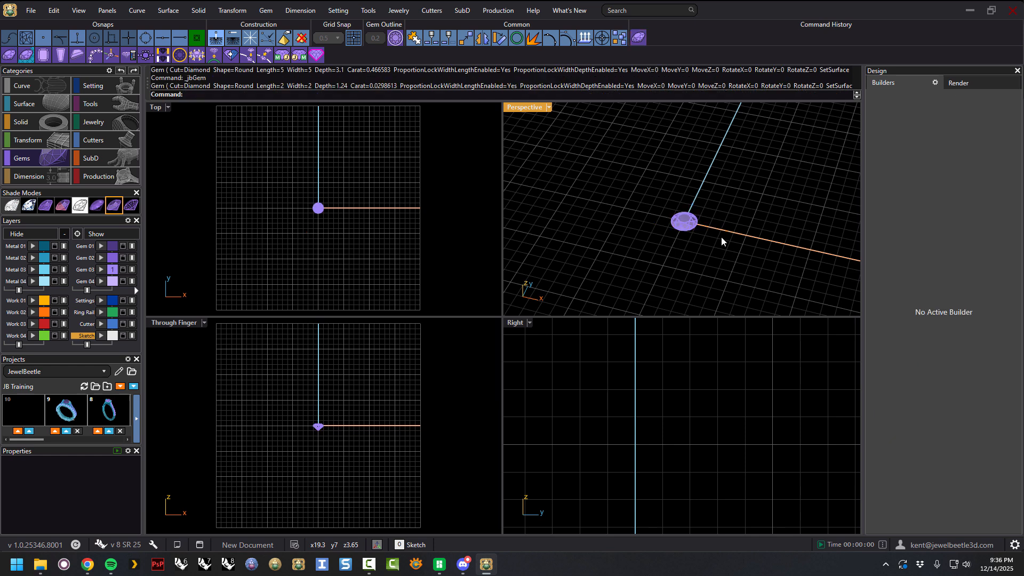
{"action": "left_click", "coordinate": [682, 224]}
{"action": "key", "text": "Delete"}
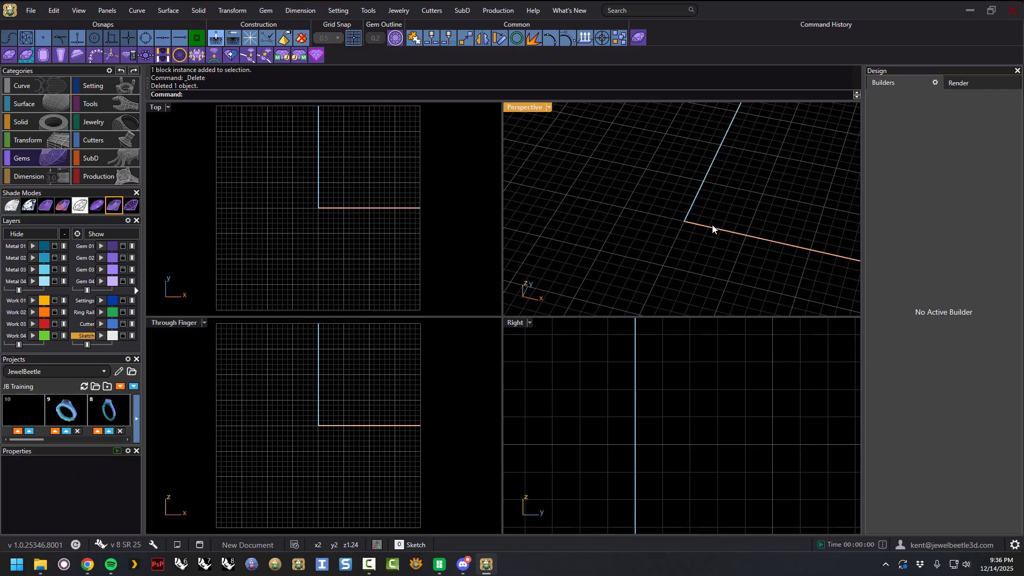
Reopen the Gem Builder, reset it, and load the saved 2 x 2 x 1.24 size.
{"action": "left_click", "coordinate": [639, 38]}
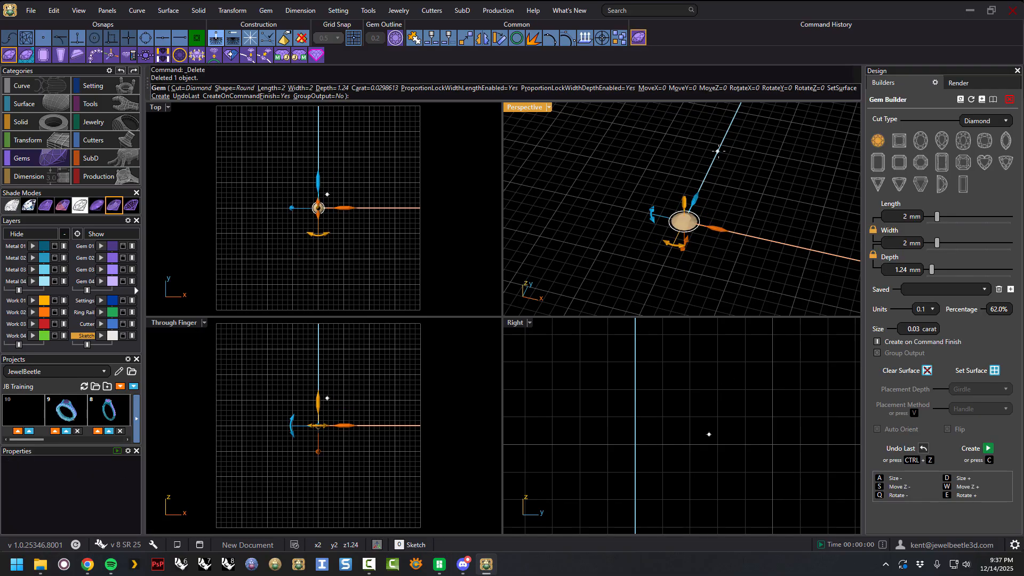
{"action": "left_click", "coordinate": [971, 100]}
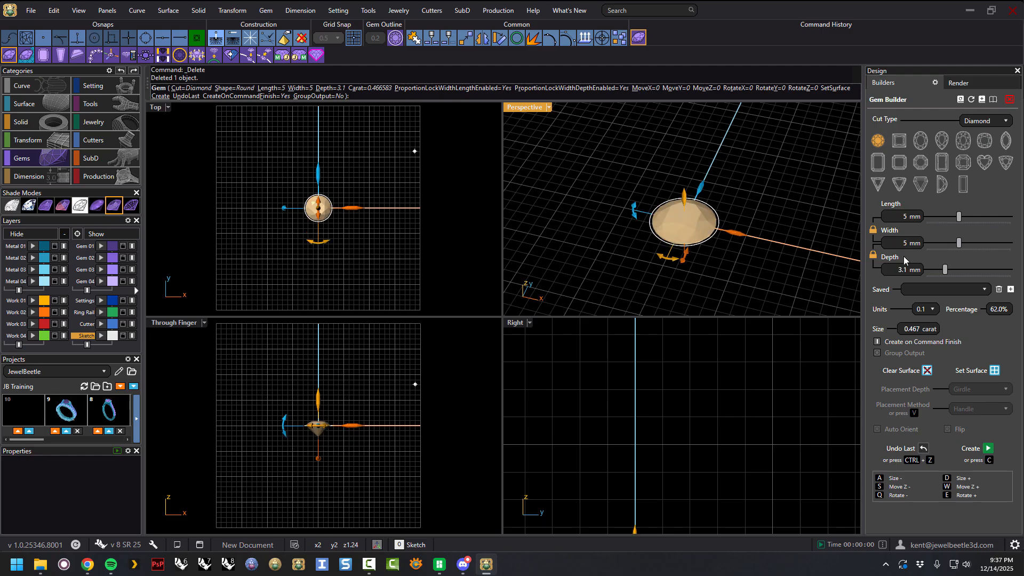
{"action": "left_click", "coordinate": [983, 290]}
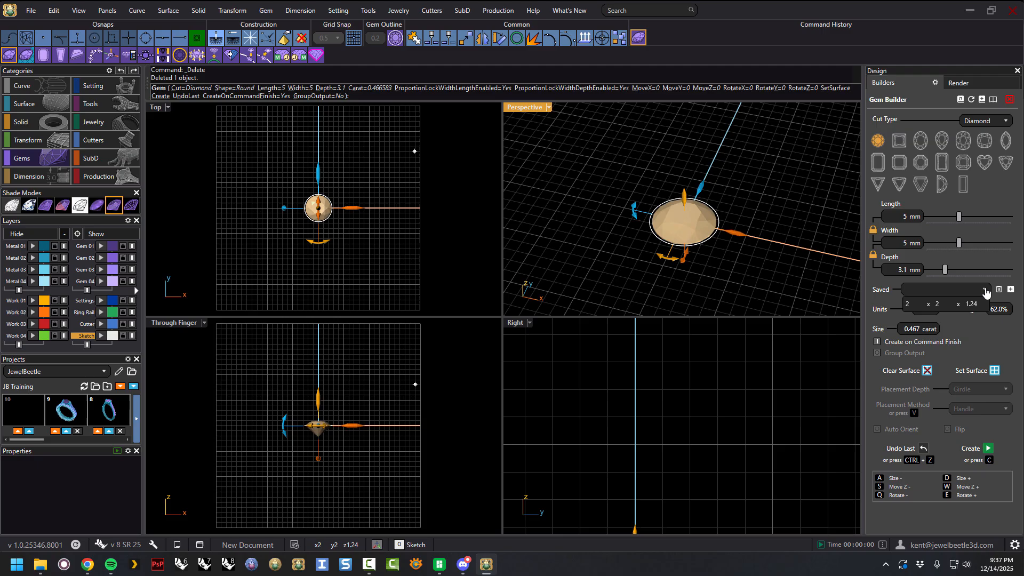
{"action": "left_click", "coordinate": [939, 304]}
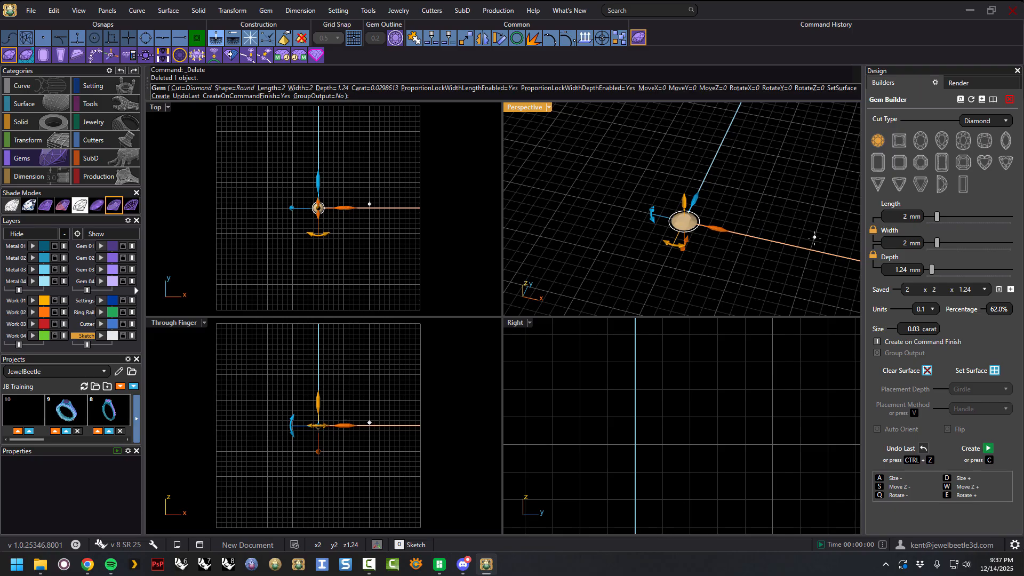
Enlarge the round gem to 2.5 mm, save that size, and finish the builder to create it.
{"action": "left_click_drag", "start_coordinate": [937, 216], "coordinate": [942, 220]}
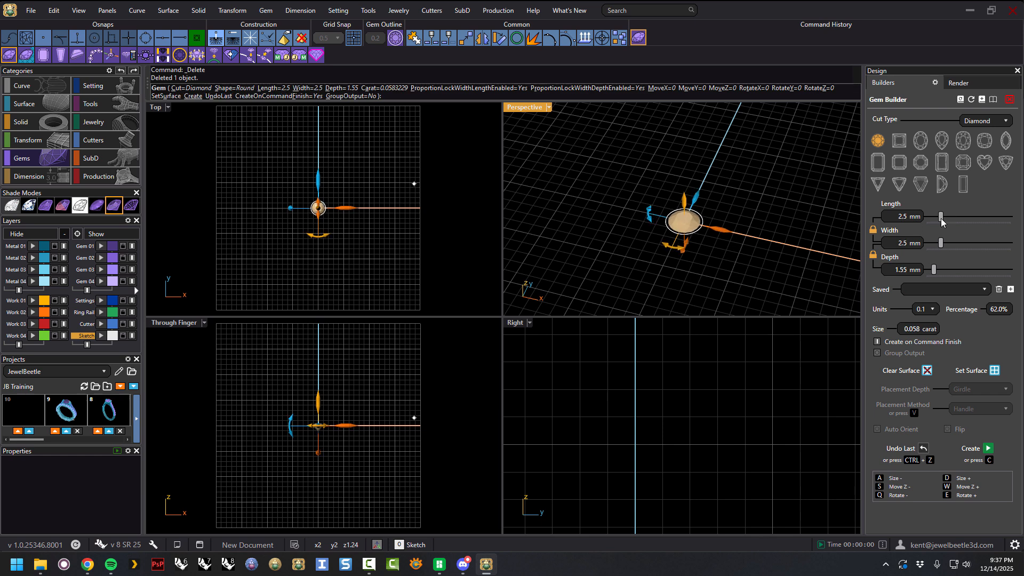
{"action": "left_click", "coordinate": [1010, 290]}
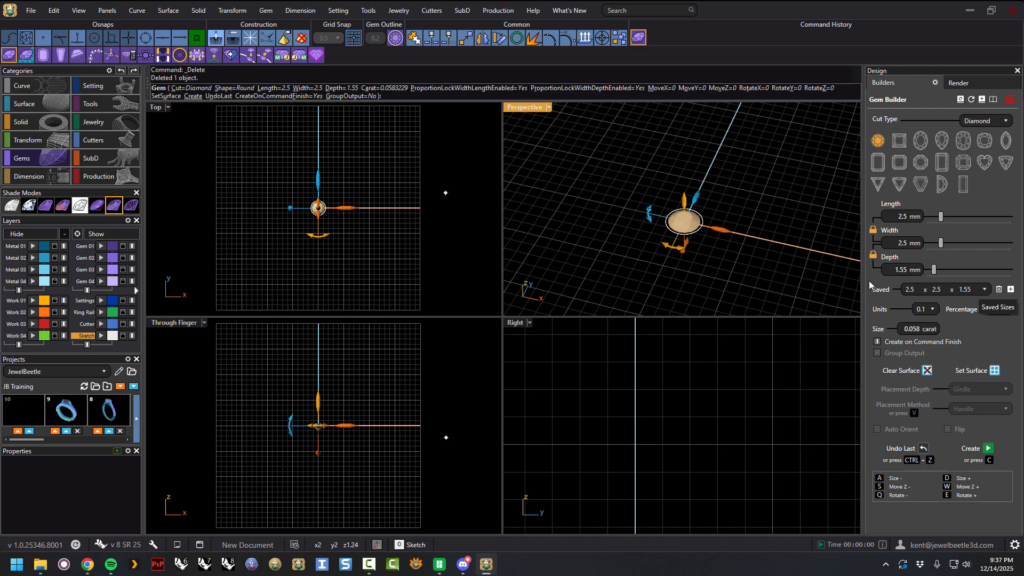
{"action": "key", "text": "Return"}
Select the 2.5 mm round gem and delete it.
{"action": "left_click", "coordinate": [688, 225]}
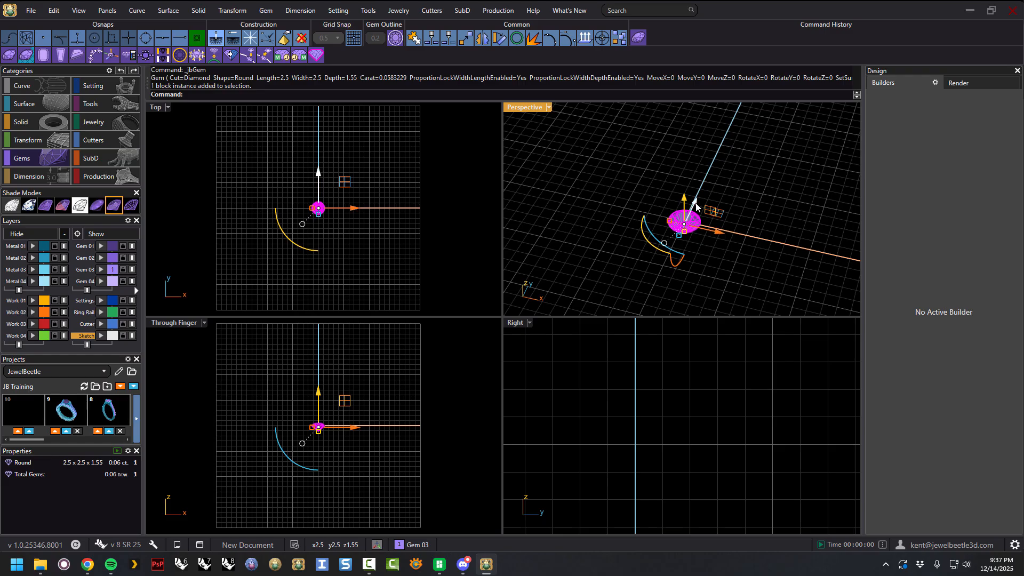
{"action": "key", "text": "Delete"}
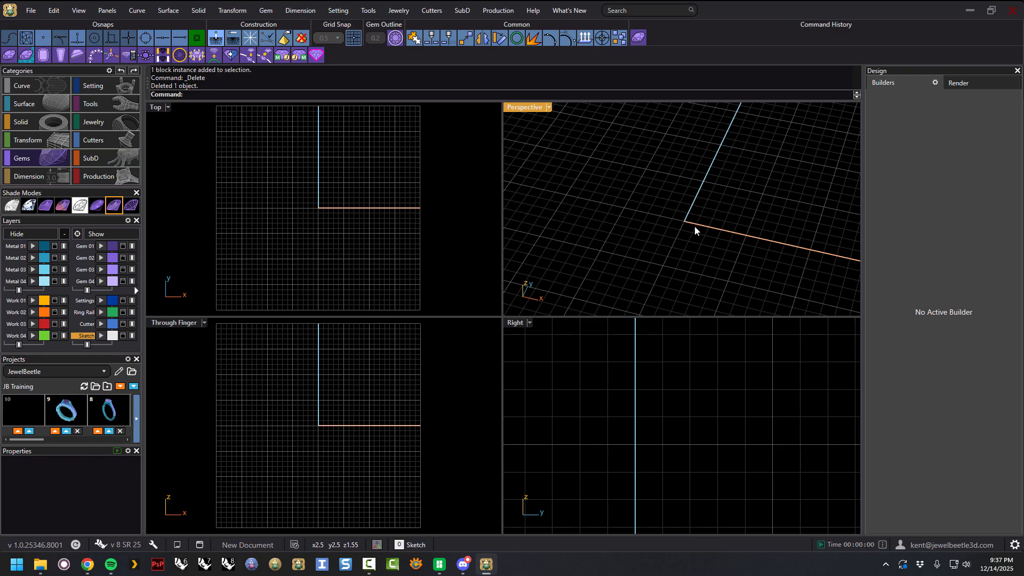
Reopen the Gem Builder, switch to a 3 mm Princess cut, save that size, and finish to create the gem.
{"action": "left_click", "coordinate": [638, 38]}
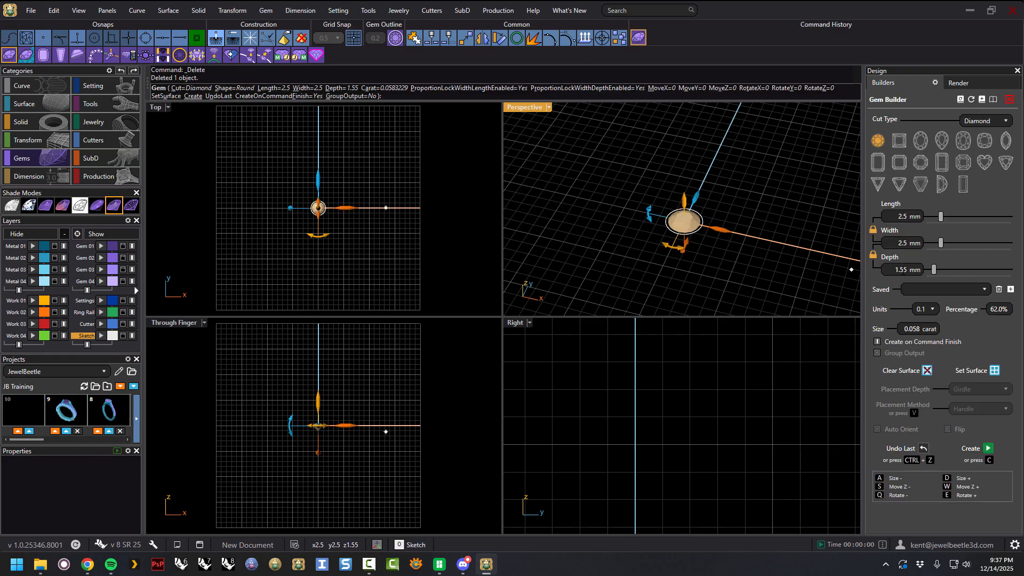
{"action": "left_click", "coordinate": [899, 141]}
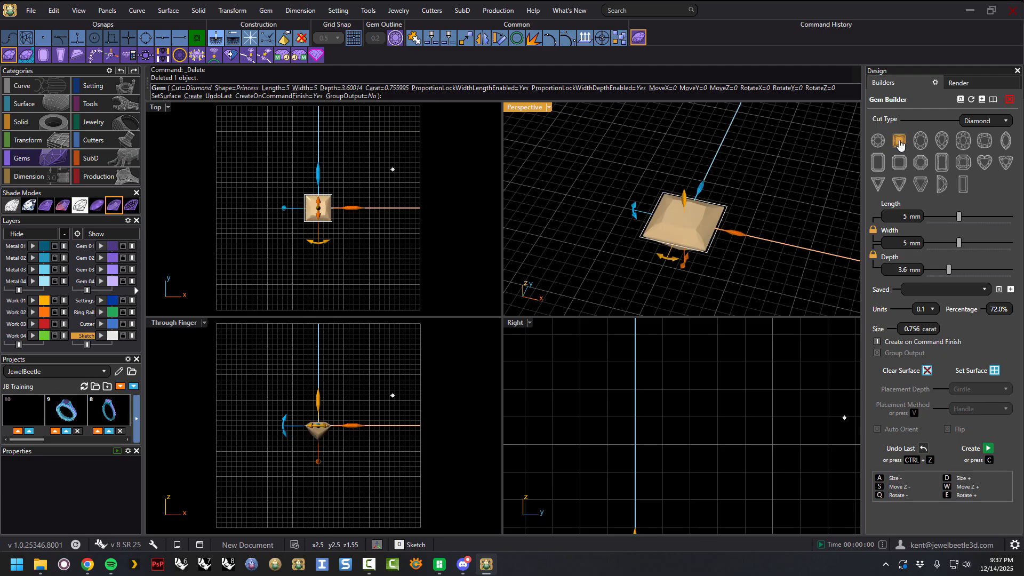
{"action": "left_click_drag", "start_coordinate": [959, 216], "coordinate": [944, 216]}
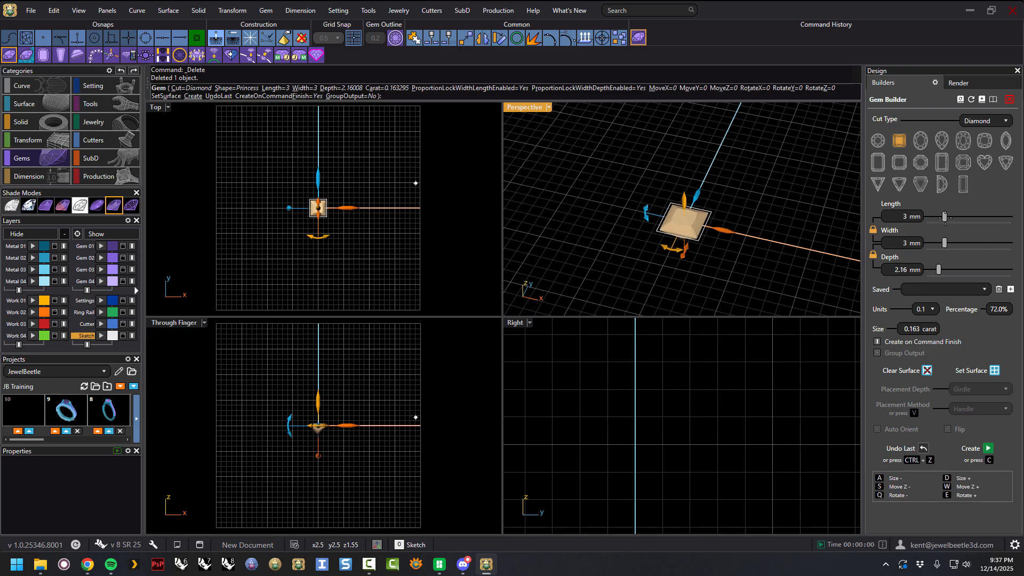
{"action": "left_click", "coordinate": [1010, 291]}
{"action": "left_click", "coordinate": [983, 289]}
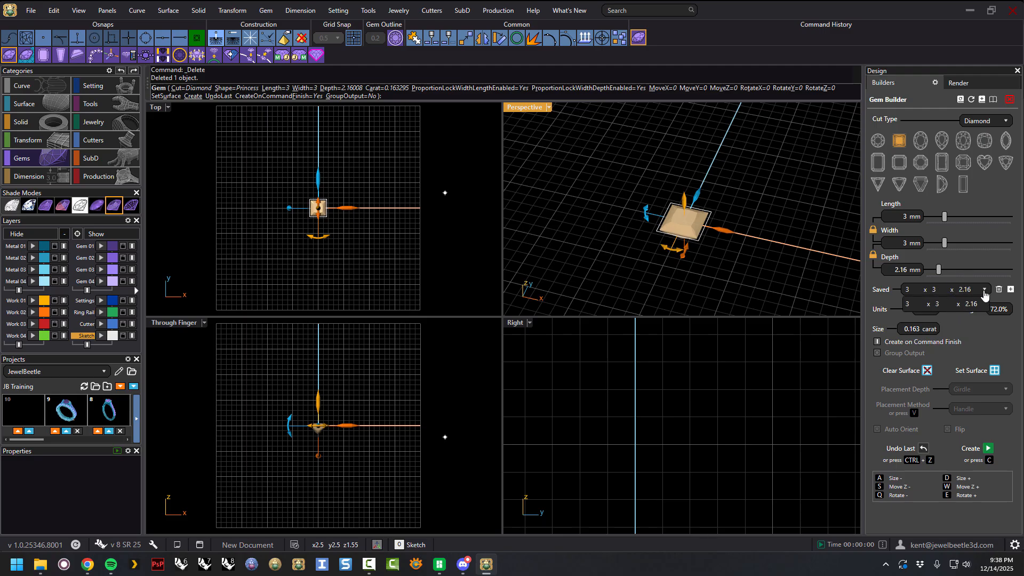
{"action": "left_click", "coordinate": [1019, 305]}
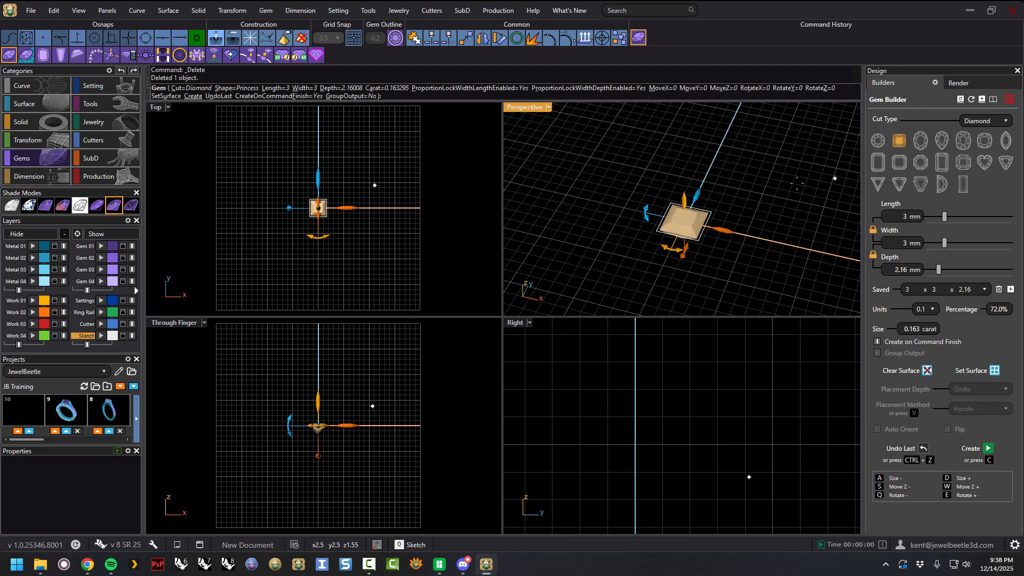
{"action": "key", "text": "Return"}
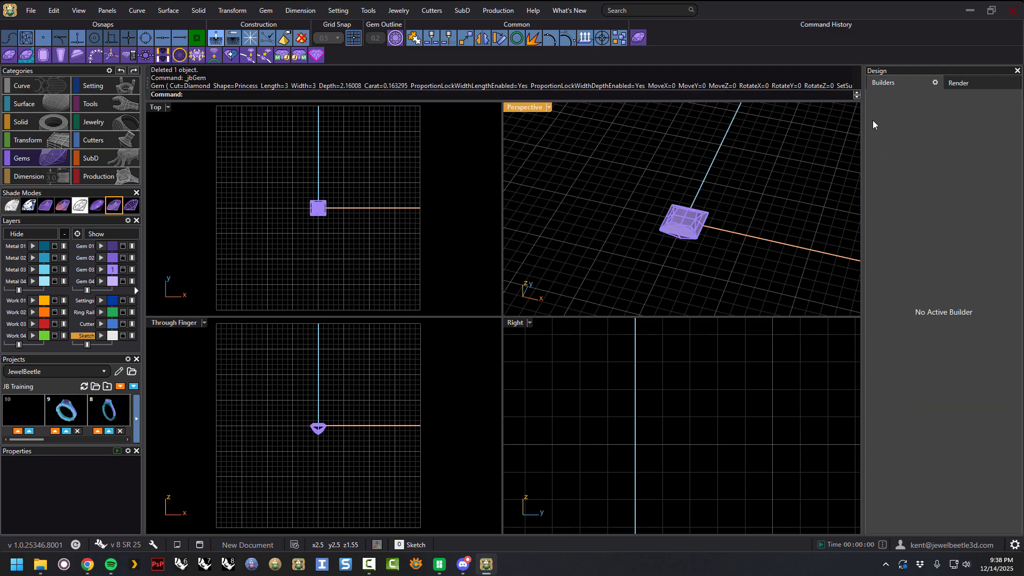
Reopen the Gem Builder and switch to a Round cut using the saved 2 x 2 x 1.24 size.
{"action": "left_click", "coordinate": [638, 38]}
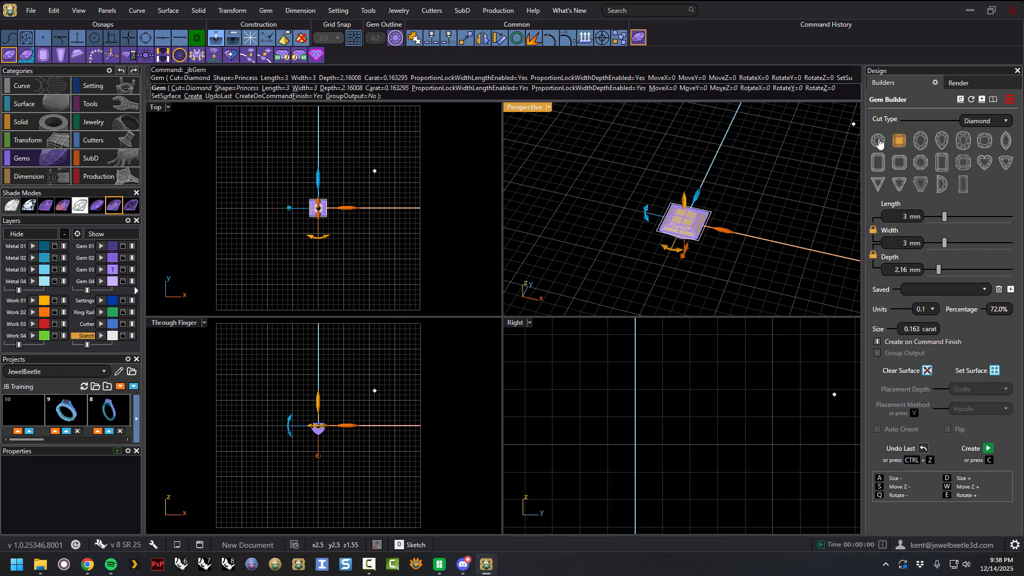
{"action": "left_click", "coordinate": [878, 140]}
{"action": "left_click", "coordinate": [984, 289]}
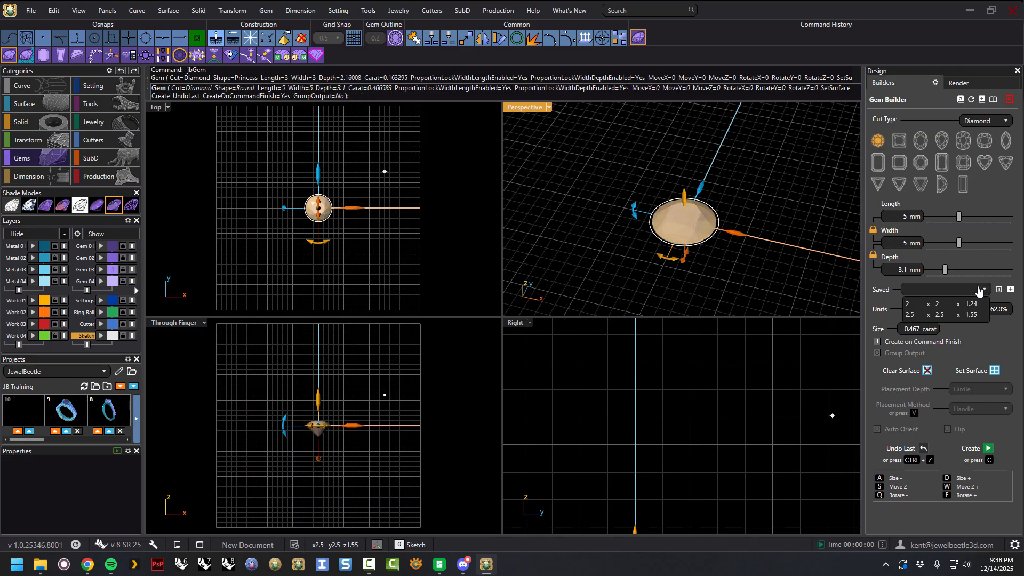
{"action": "left_click", "coordinate": [933, 305]}
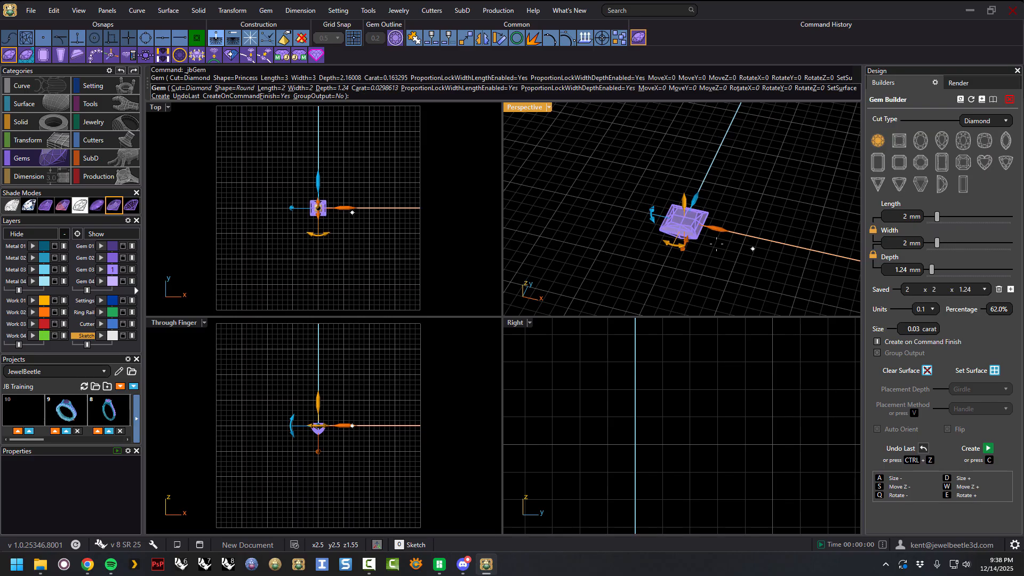
Move the round gem beside the princess and create it.
{"action": "left_click_drag", "start_coordinate": [689, 224], "coordinate": [655, 215]}
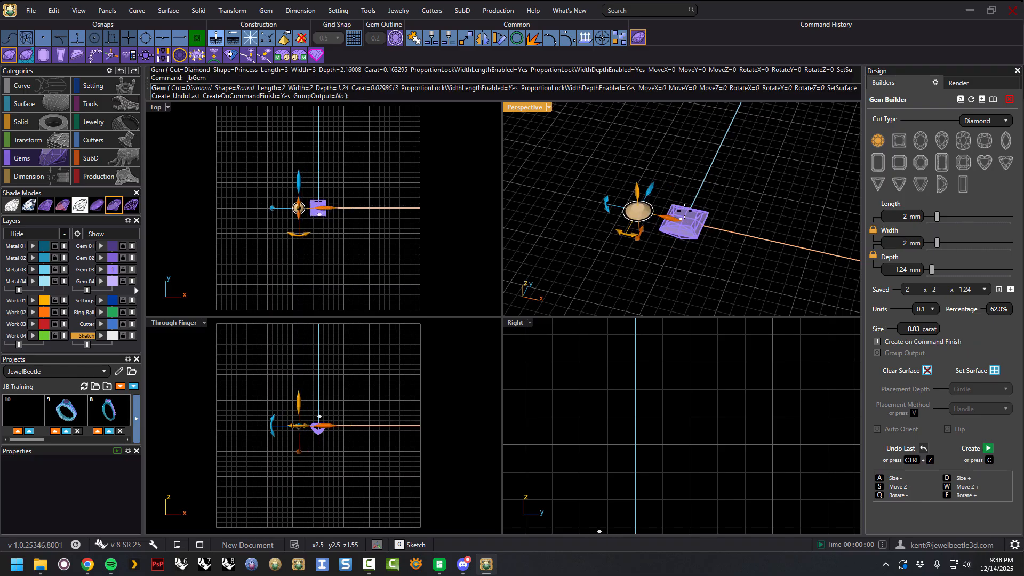
{"action": "key", "text": "c"}
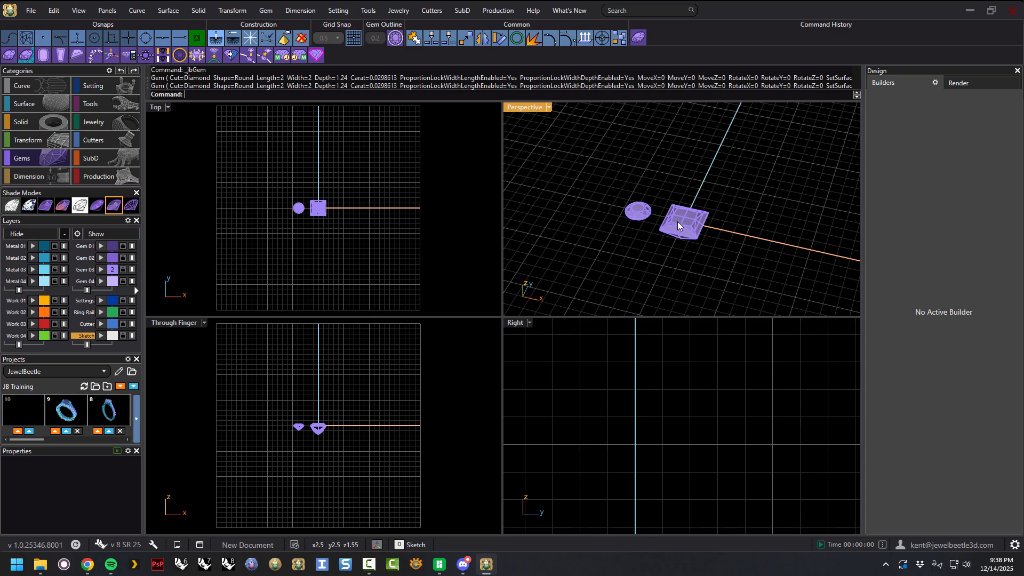
Select both gems and delete them.
{"action": "left_click_drag", "start_coordinate": [696, 190], "coordinate": [612, 226]}
{"action": "key", "text": "Delete"}
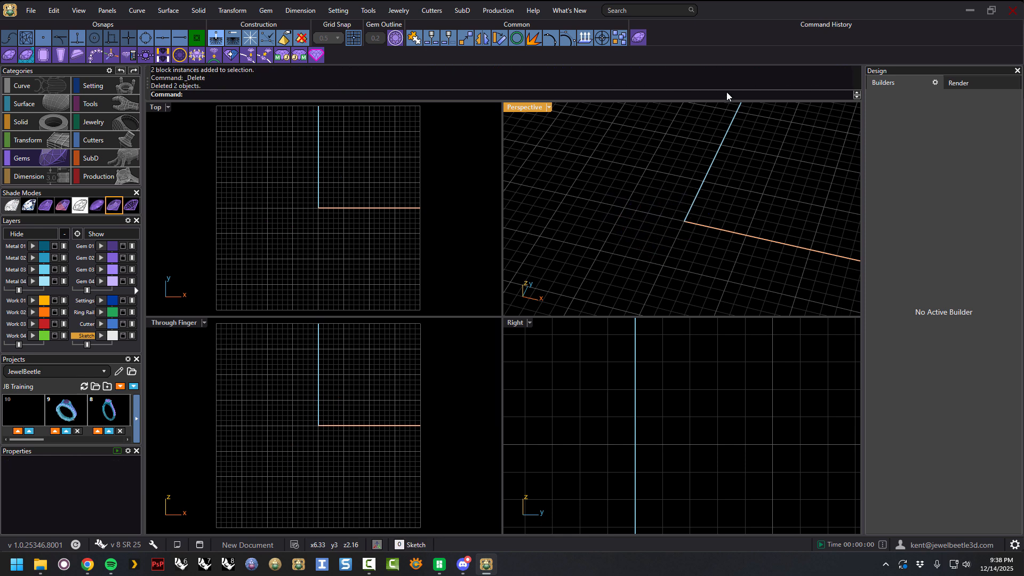
Reopen the Gem Builder and load the saved 2.5 x 2.5 x 1.55 size.
{"action": "left_click", "coordinate": [639, 39]}
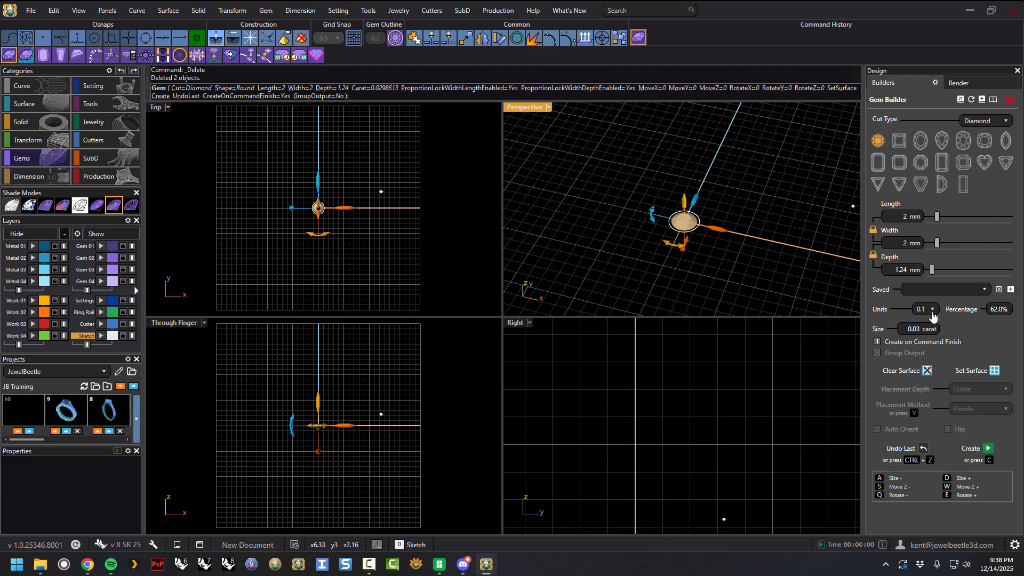
{"action": "left_click", "coordinate": [959, 294]}
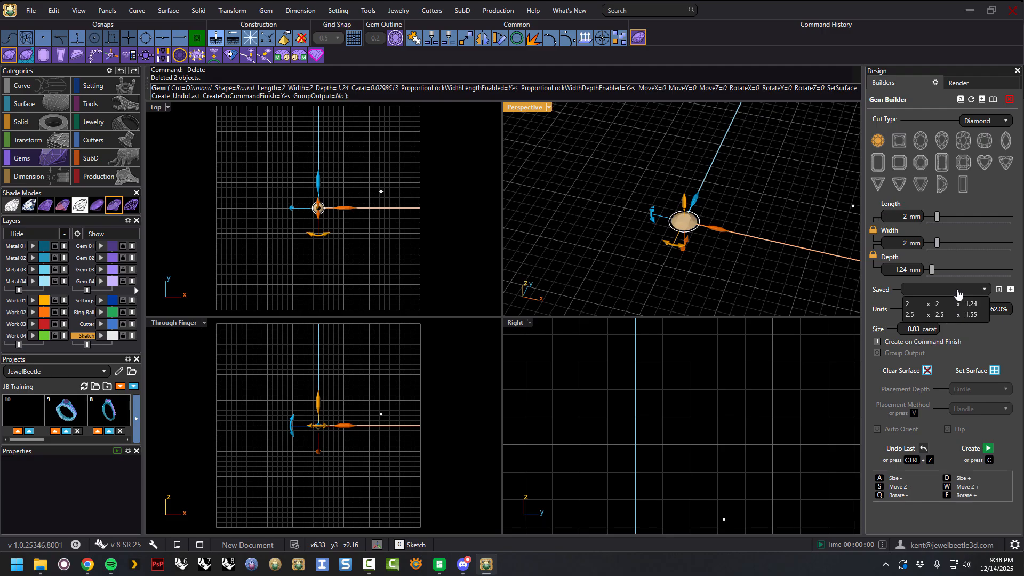
{"action": "left_click", "coordinate": [919, 309]}
Finish the builder to create the 2.5 mm round gem, then select and delete it.
{"action": "right_click", "coordinate": [785, 252]}
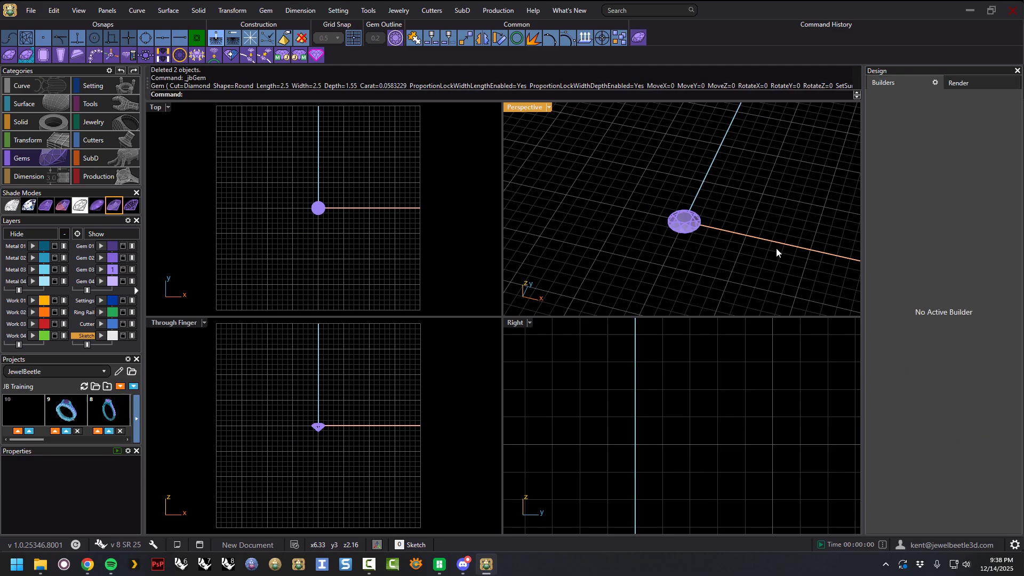
{"action": "left_click", "coordinate": [693, 226]}
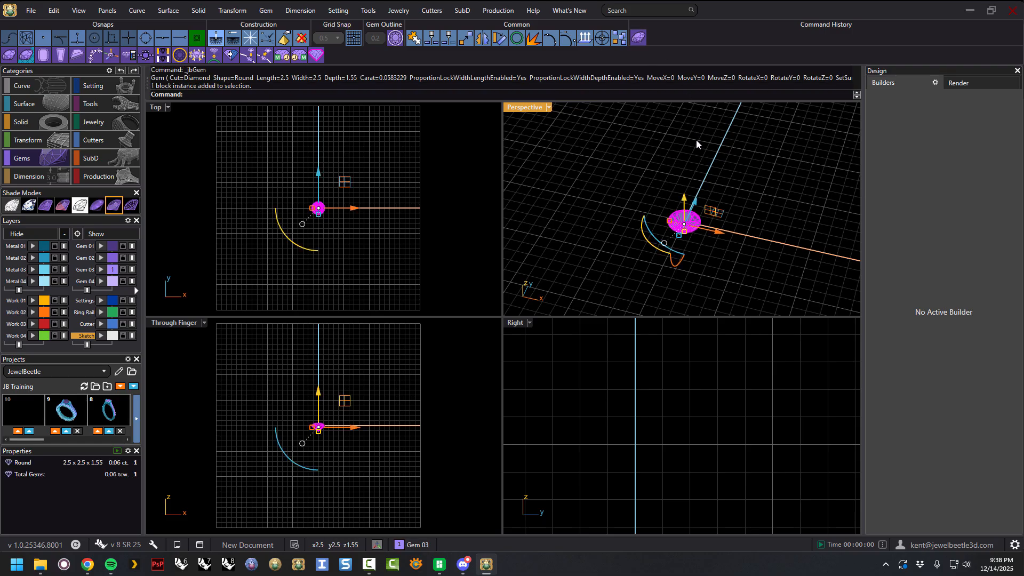
{"action": "key", "text": "Delete"}
Reopen the Gem Builder on the round gem and enlarge it to 3.2 mm.
{"action": "left_click", "coordinate": [639, 38]}
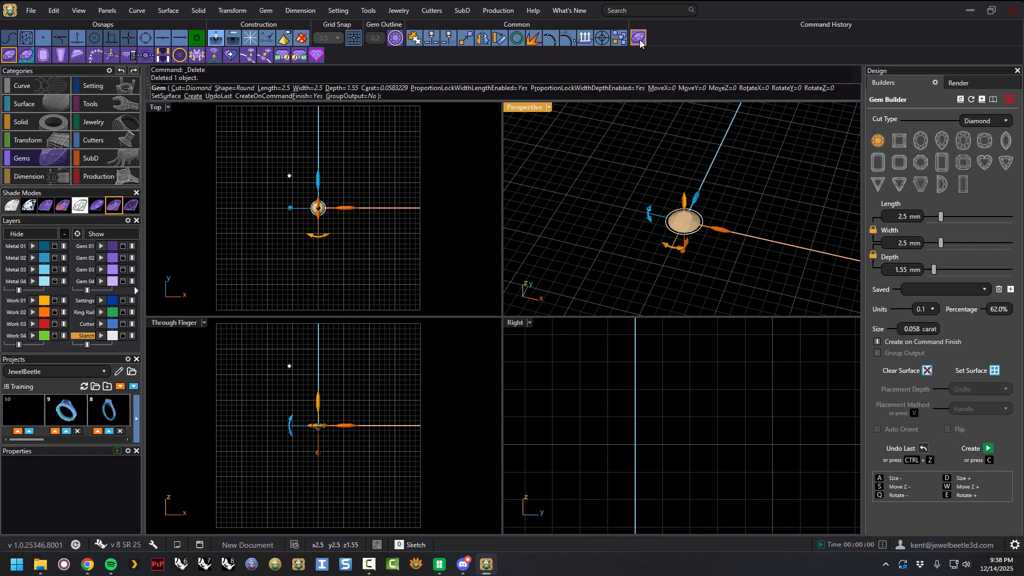
{"action": "right_click_drag", "start_coordinate": [749, 196], "coordinate": [741, 180]}
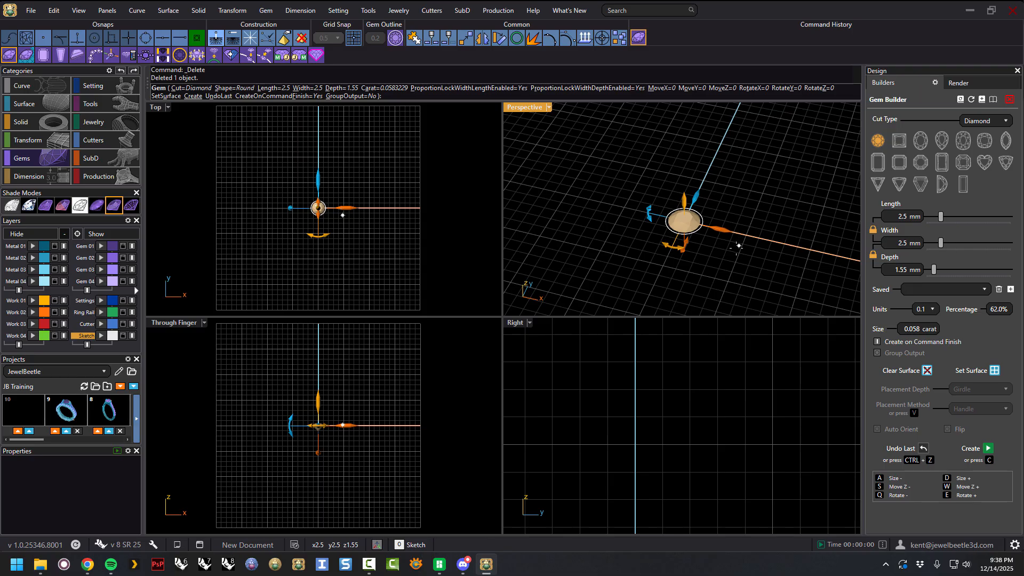
{"action": "scroll", "coordinate": [734, 261], "scroll_direction": "up", "scroll_amount": 4}
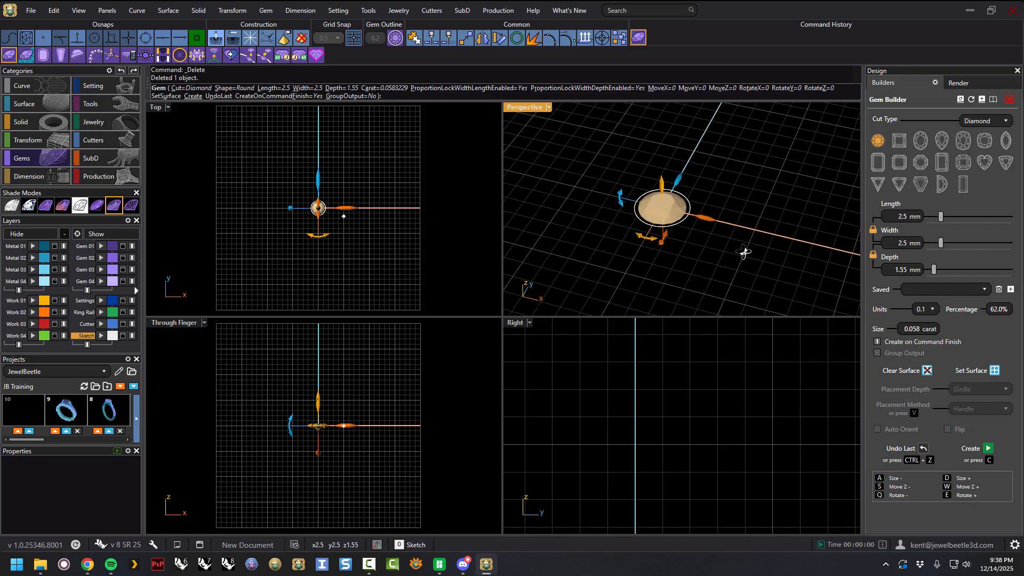
{"action": "left_click_drag", "start_coordinate": [942, 220], "coordinate": [947, 221]}
{"action": "key", "text": "a"}
{"action": "key", "text": "d"}
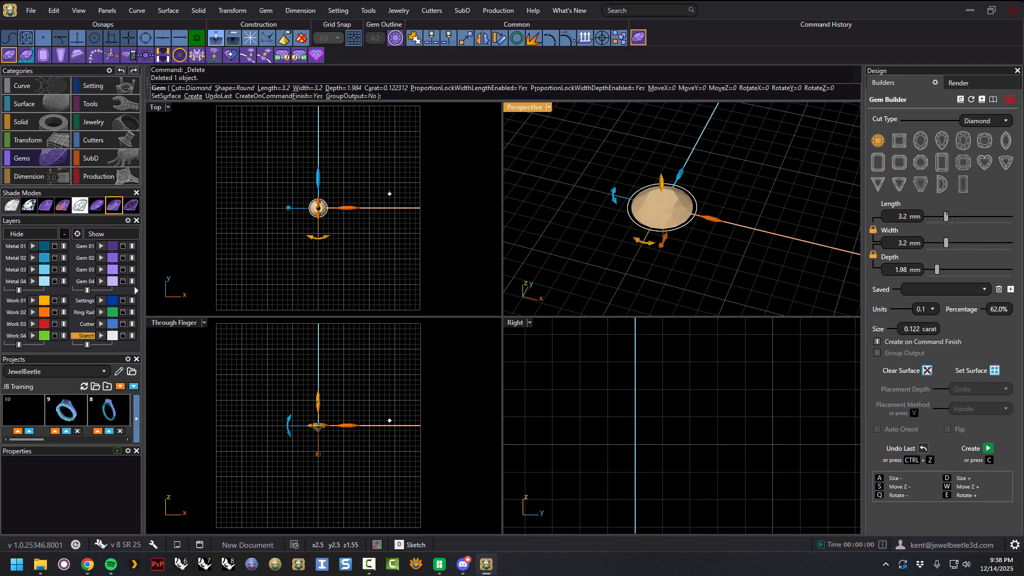
{"action": "scroll", "coordinate": [707, 216], "scroll_direction": "down", "scroll_amount": 6}
{"action": "right_click_drag", "start_coordinate": [729, 233], "coordinate": [736, 205]}
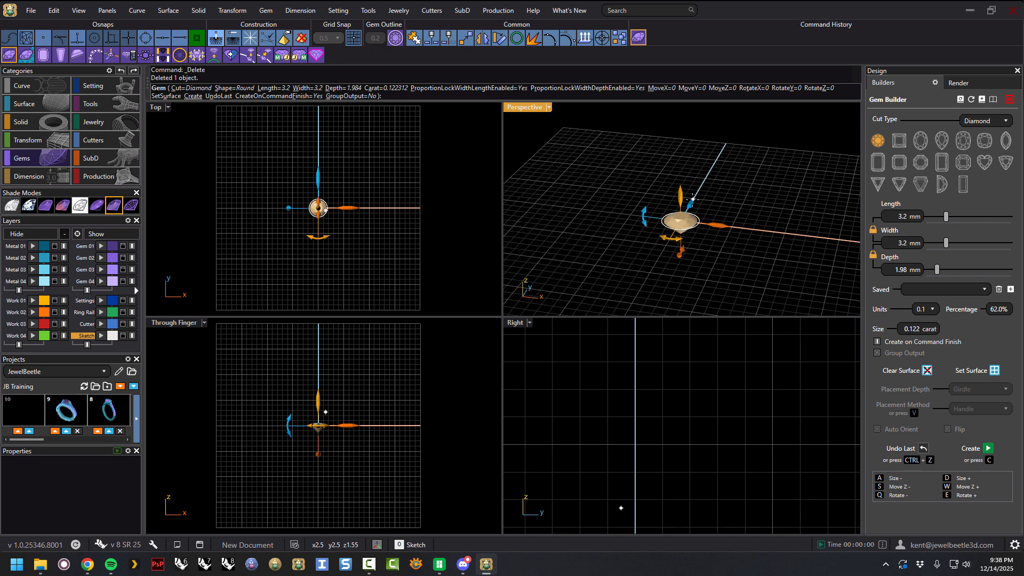
Move and rotate the round gem slightly with its handles, then finish the builder to create it.
{"action": "left_click_drag", "start_coordinate": [682, 196], "coordinate": [680, 147]}
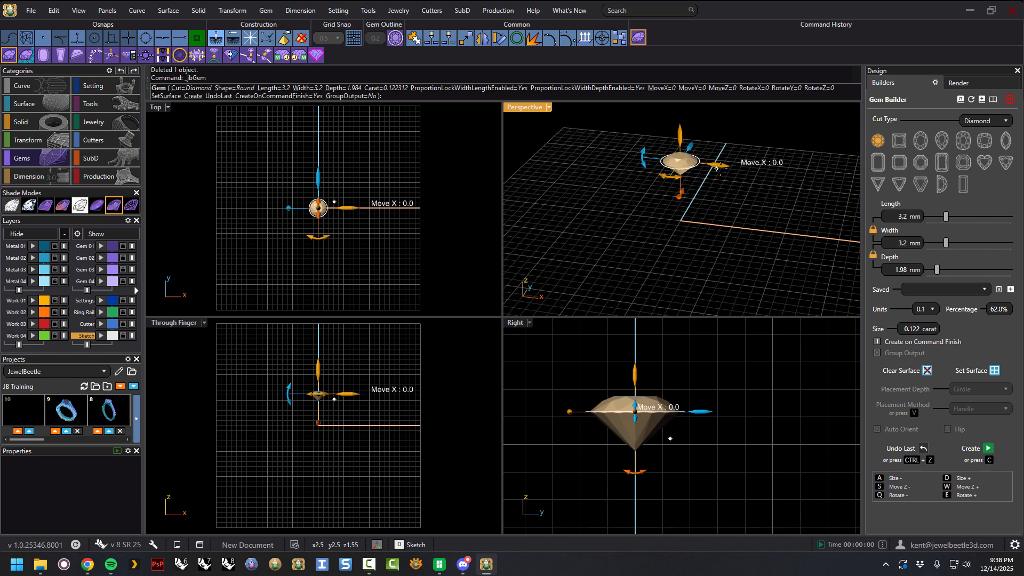
{"action": "left_click_drag", "start_coordinate": [726, 170], "coordinate": [772, 173]}
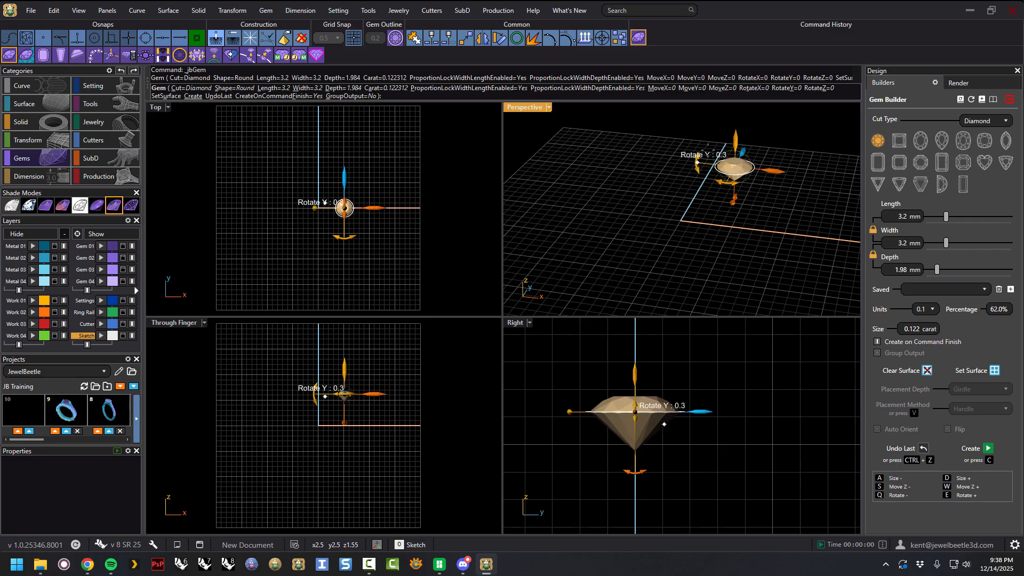
{"action": "left_click_drag", "start_coordinate": [697, 158], "coordinate": [709, 148]}
{"action": "key", "text": "Return"}
Select the 3.2 mm round gem, reopen it in the Gem Builder, reduce it to 3 mm and finish.
{"action": "right_click_drag", "start_coordinate": [697, 210], "coordinate": [728, 184]}
{"action": "left_click", "coordinate": [730, 181]}
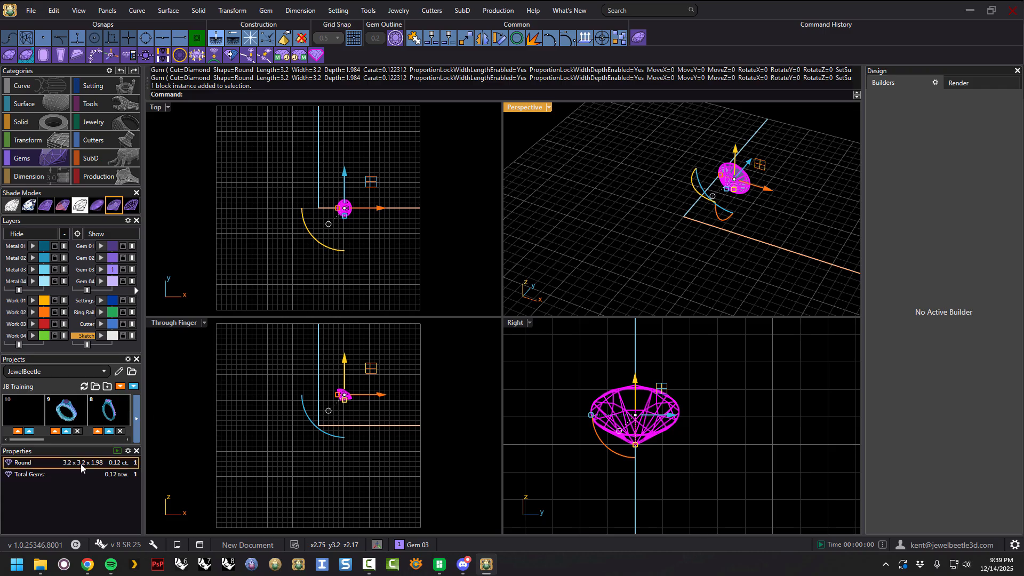
{"action": "right_click_drag", "start_coordinate": [744, 216], "coordinate": [734, 260]}
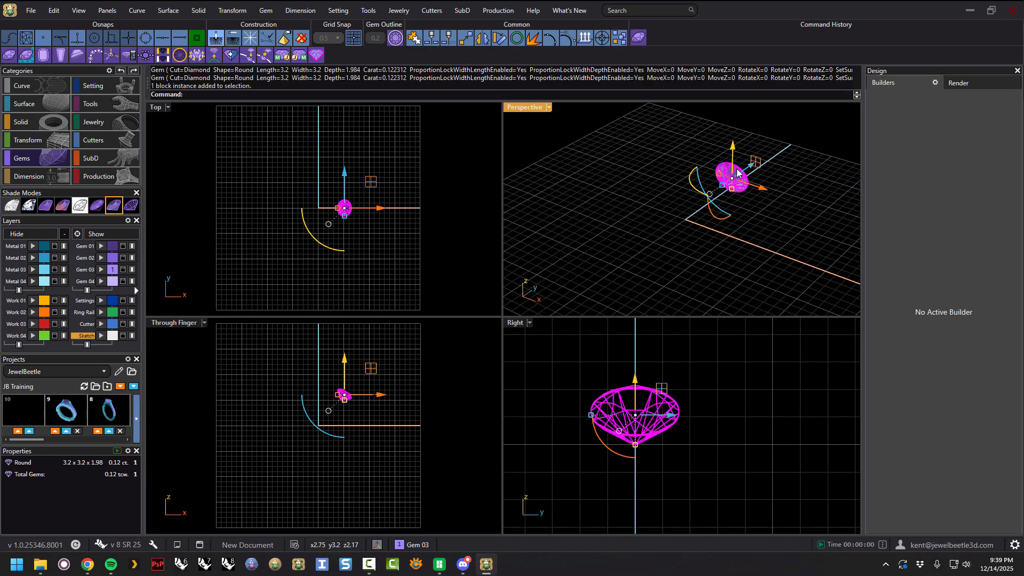
{"action": "left_click", "coordinate": [701, 145]}
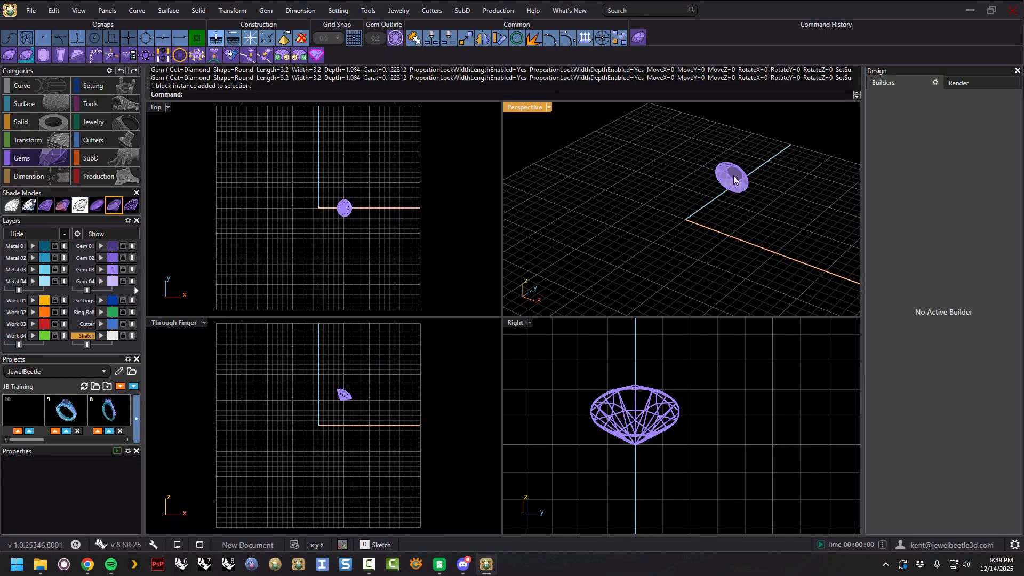
{"action": "left_click", "coordinate": [734, 180]}
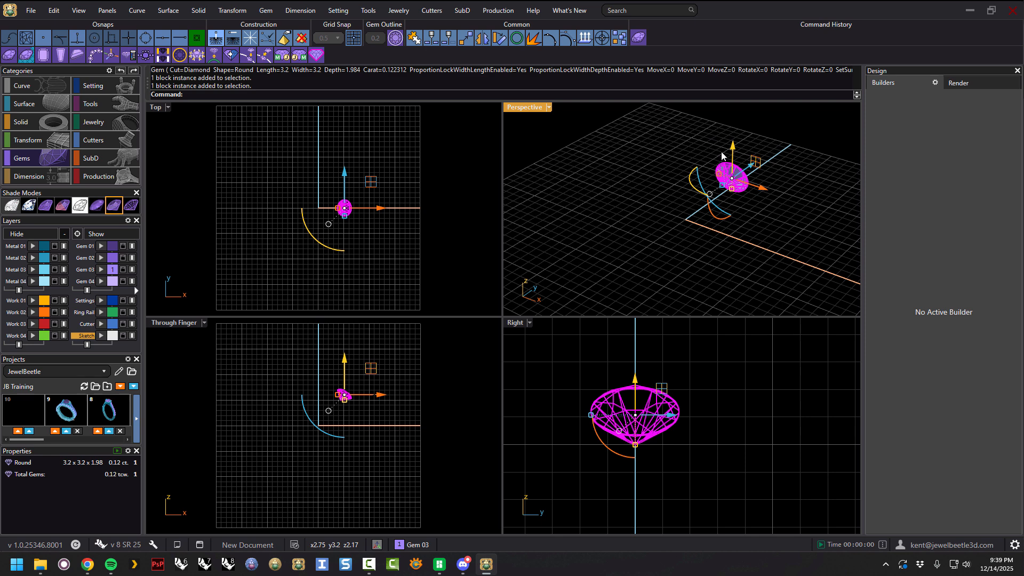
{"action": "left_click", "coordinate": [639, 38]}
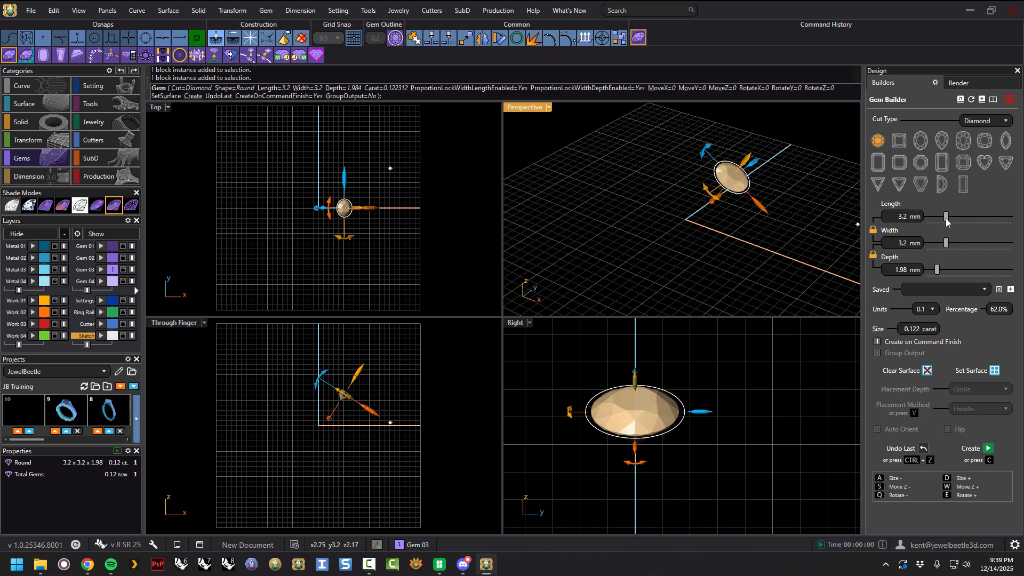
{"action": "left_click_drag", "start_coordinate": [946, 221], "coordinate": [944, 222]}
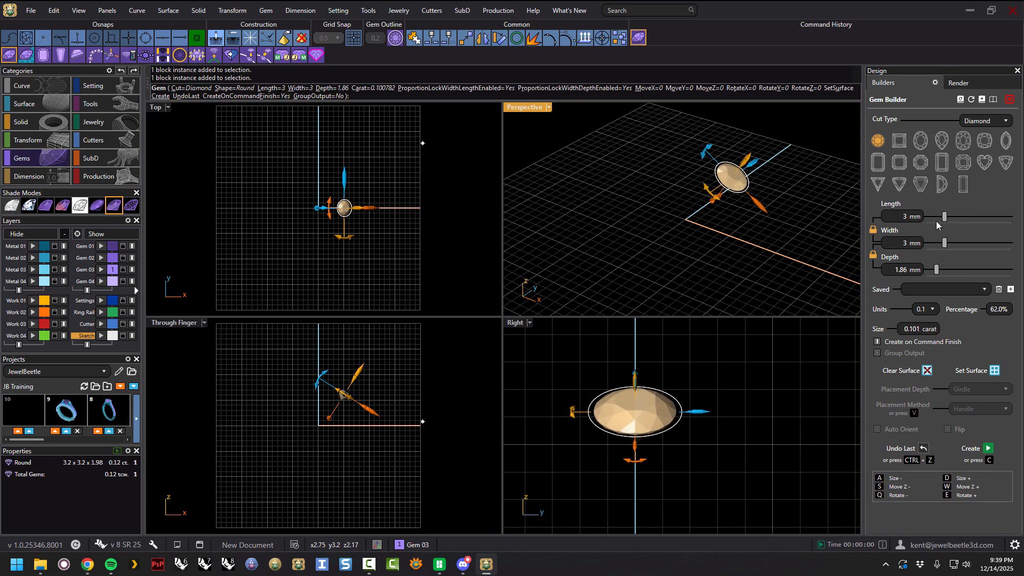
{"action": "right_click", "coordinate": [783, 189]}
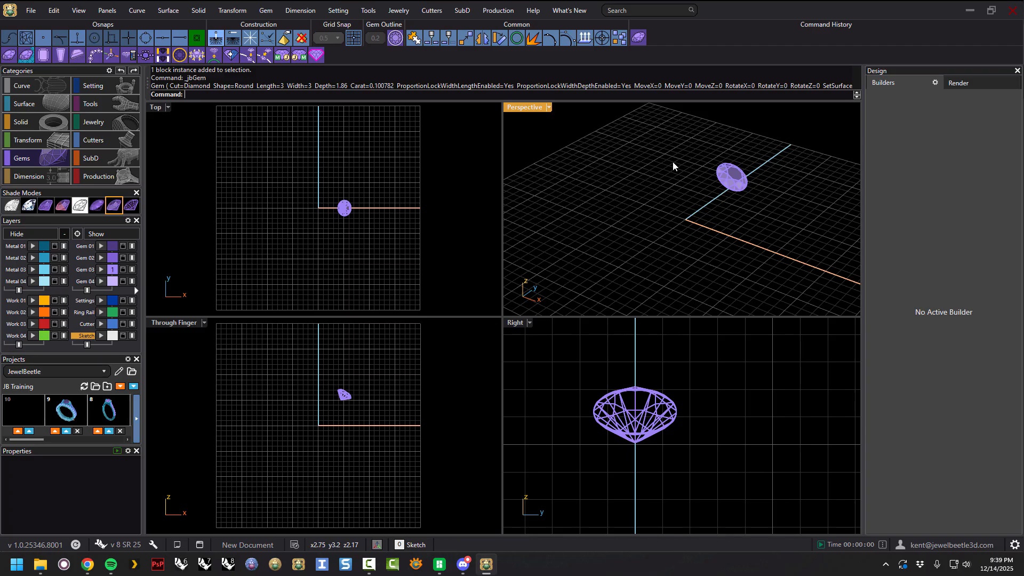
Reopen the gem in the builder, try the oval and pear cuts, then create a 3 mm princess gem.
{"action": "left_click", "coordinate": [730, 183]}
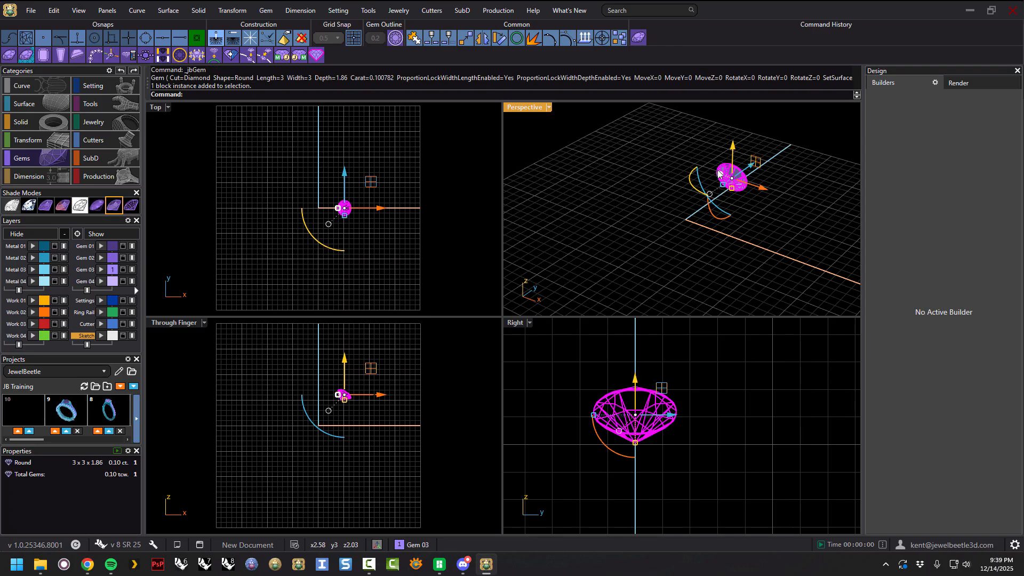
{"action": "left_click", "coordinate": [638, 38]}
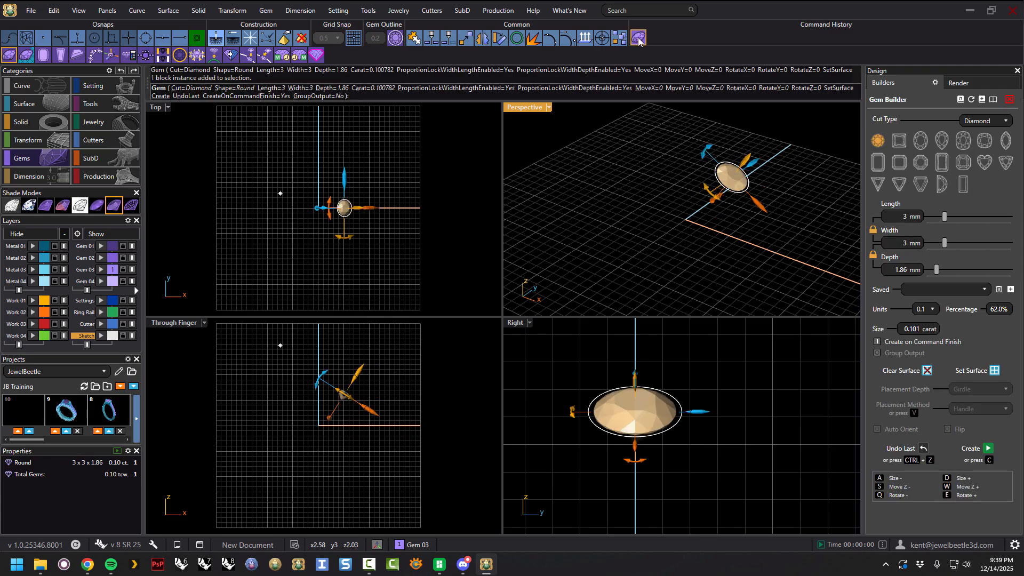
{"action": "left_click", "coordinate": [898, 145]}
{"action": "left_click", "coordinate": [920, 143]}
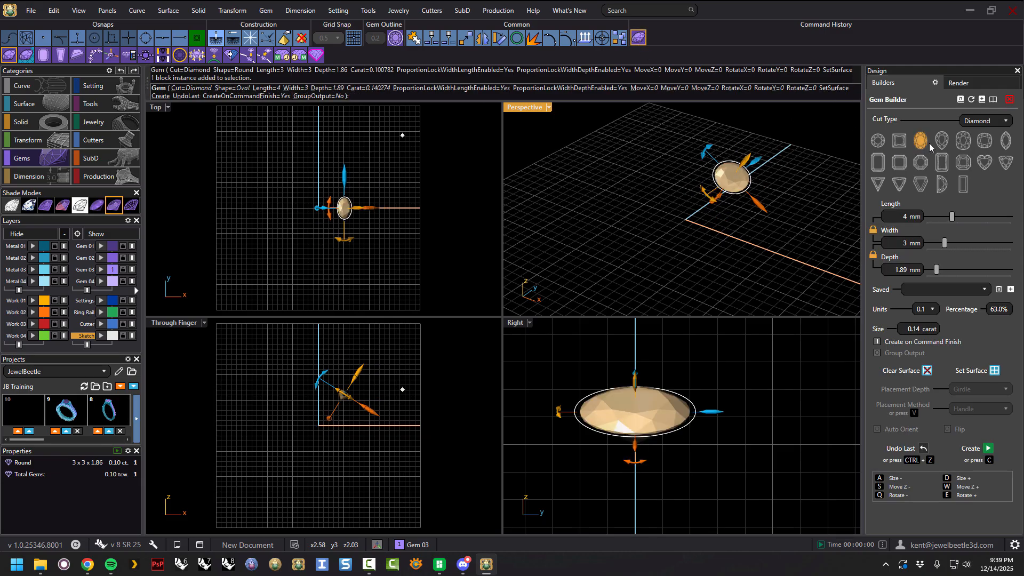
{"action": "left_click", "coordinate": [942, 142]}
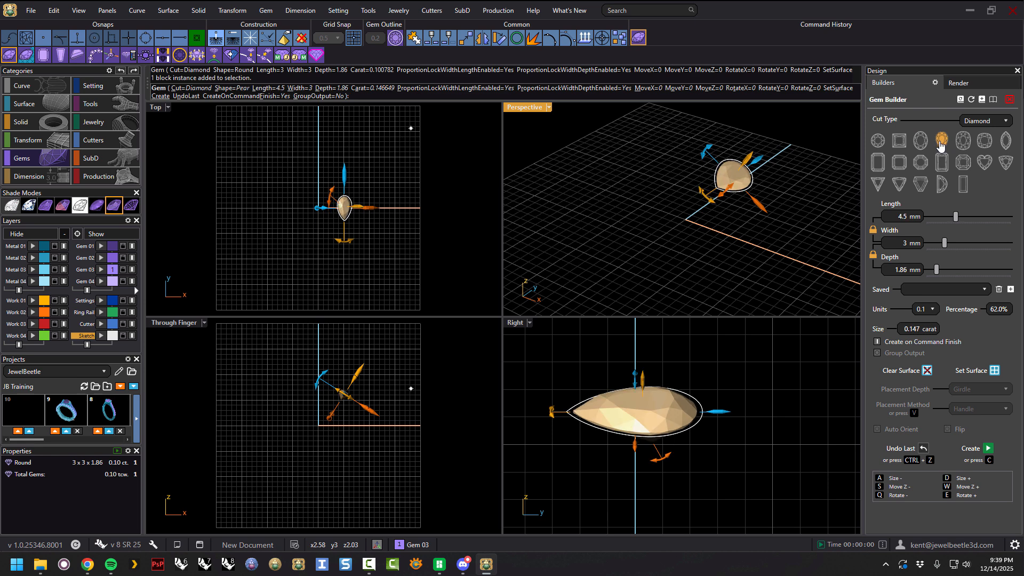
{"action": "left_click", "coordinate": [899, 144]}
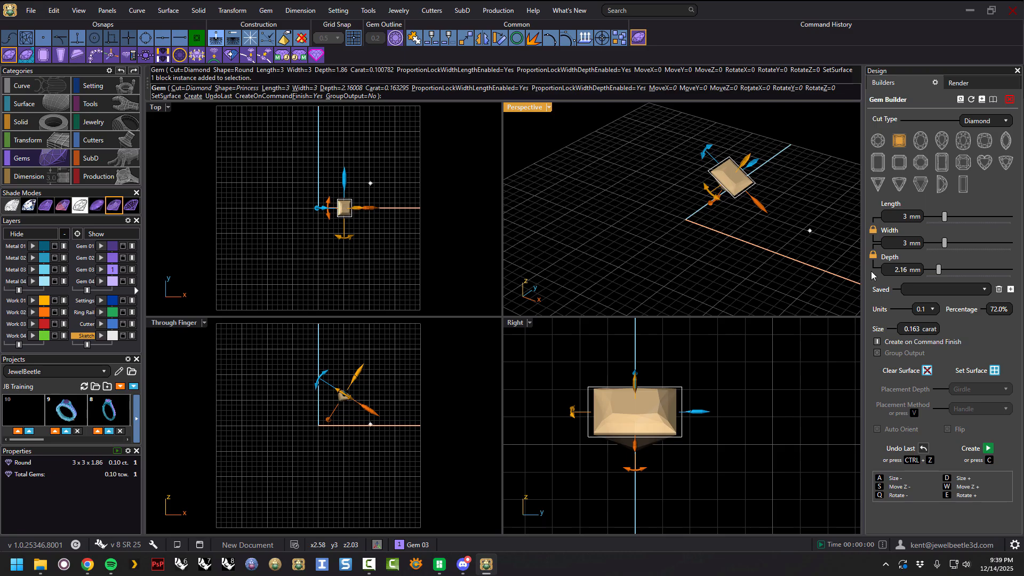
{"action": "left_click", "coordinate": [988, 448]}
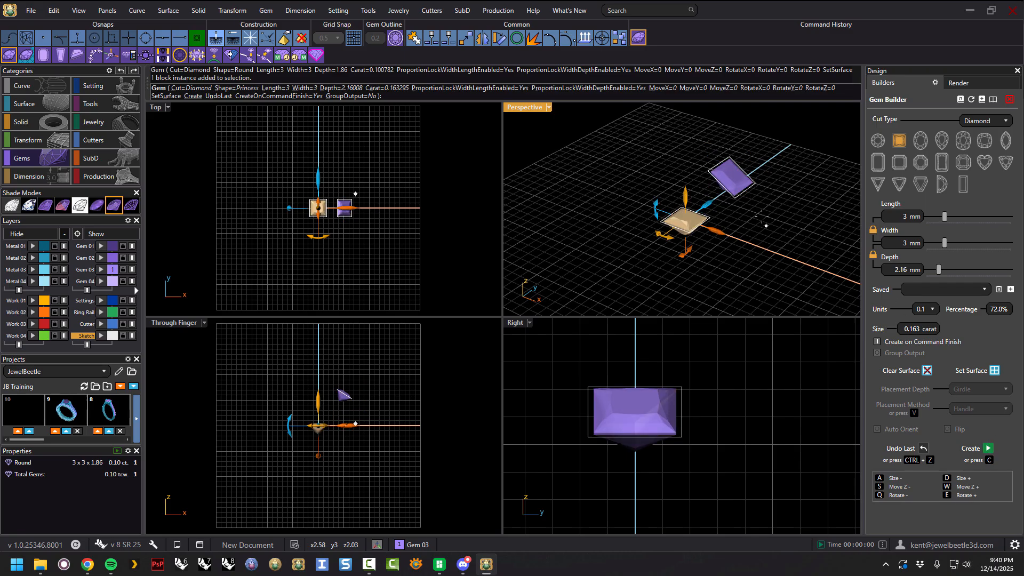
Switch the builder gem to an oval cut sized 6 x 4.5 mm, move it aside and create it.
{"action": "left_click", "coordinate": [920, 140]}
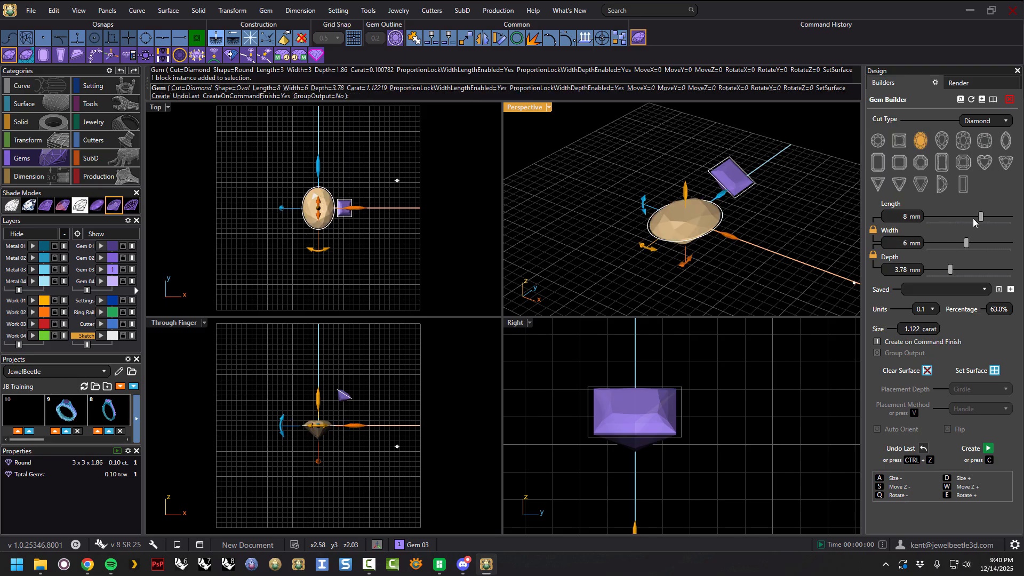
{"action": "left_click_drag", "start_coordinate": [980, 218], "coordinate": [966, 219]}
{"action": "left_click_drag", "start_coordinate": [721, 233], "coordinate": [690, 208]}
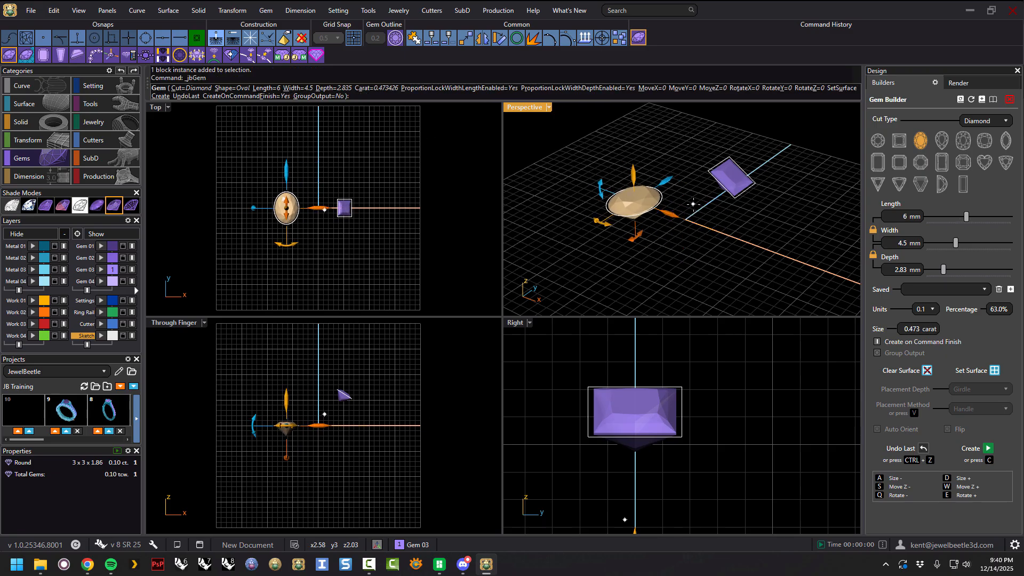
{"action": "left_click", "coordinate": [986, 449]}
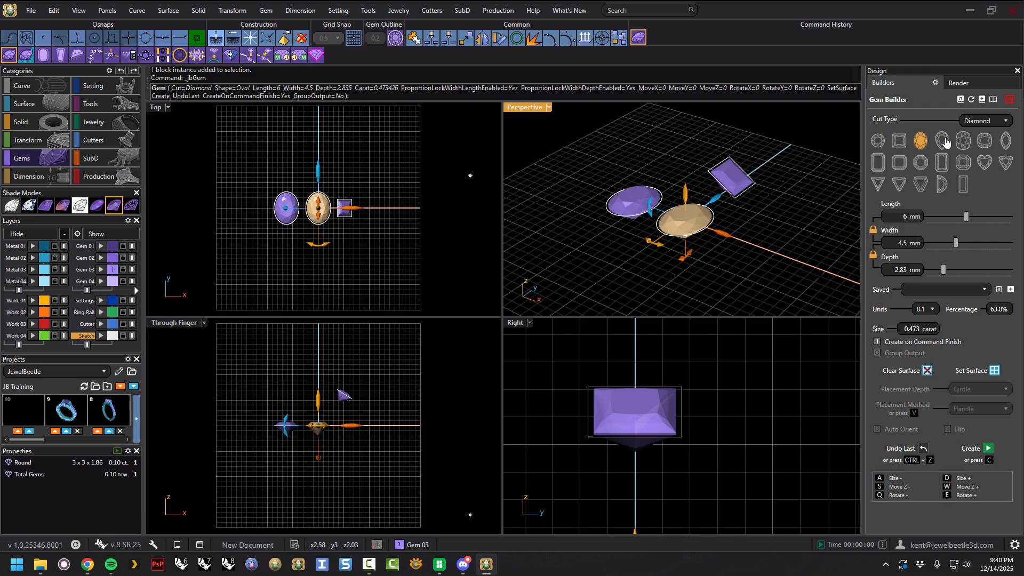
Switch the builder gem to a pear cut, move and rotate it, then finish to create it.
{"action": "left_click", "coordinate": [942, 142]}
{"action": "left_click_drag", "start_coordinate": [688, 189], "coordinate": [688, 135]}
{"action": "left_click_drag", "start_coordinate": [720, 179], "coordinate": [705, 174]}
{"action": "mouse_move", "coordinate": [697, 205]}
{"action": "right_mouse_down"}
{"action": "mouse_move", "coordinate": [776, 194]}
{"action": "mouse_move", "coordinate": [686, 211]}
{"action": "right_mouse_up"}
{"action": "left_click_drag", "start_coordinate": [643, 207], "coordinate": [622, 190]}
{"action": "right_click", "coordinate": [732, 208]}
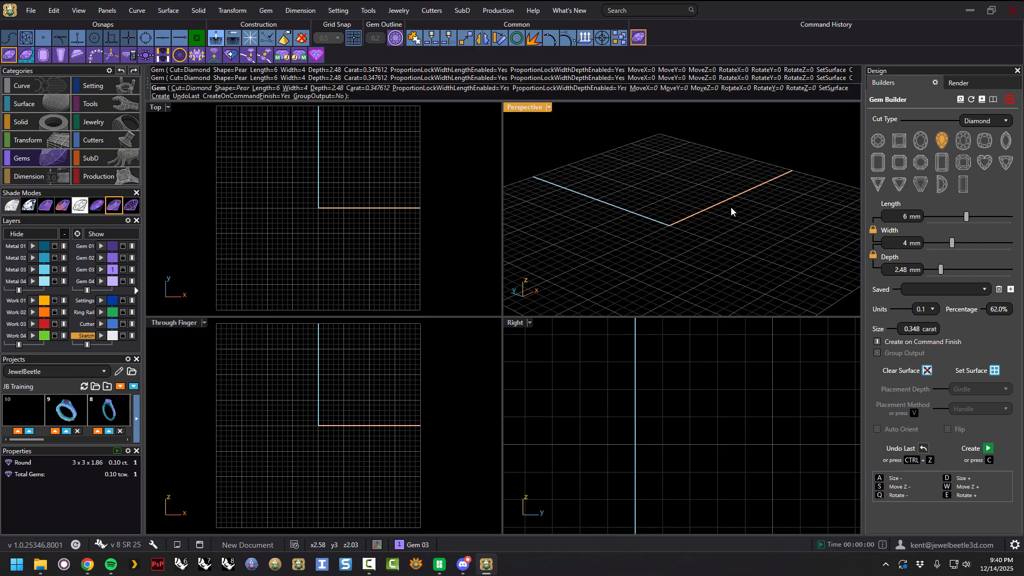
Select the oval and both pear gems, open them together in the Gem Builder and change them to oval cut.
{"action": "right_click_drag", "start_coordinate": [735, 221], "coordinate": [649, 214]}
{"action": "left_click", "coordinate": [665, 176]}
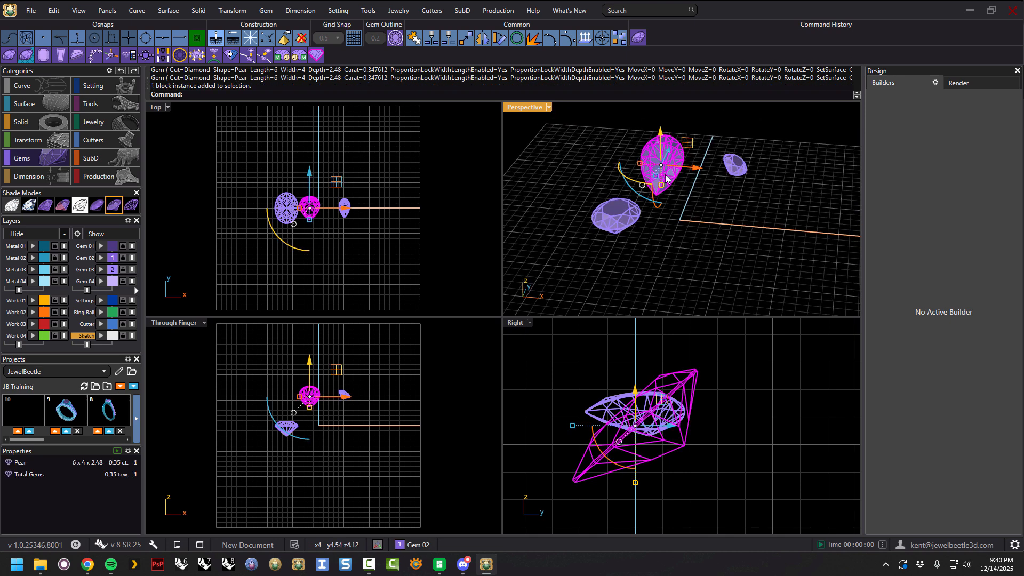
{"action": "left_click", "coordinate": [741, 172]}
{"action": "left_click", "coordinate": [626, 220]}
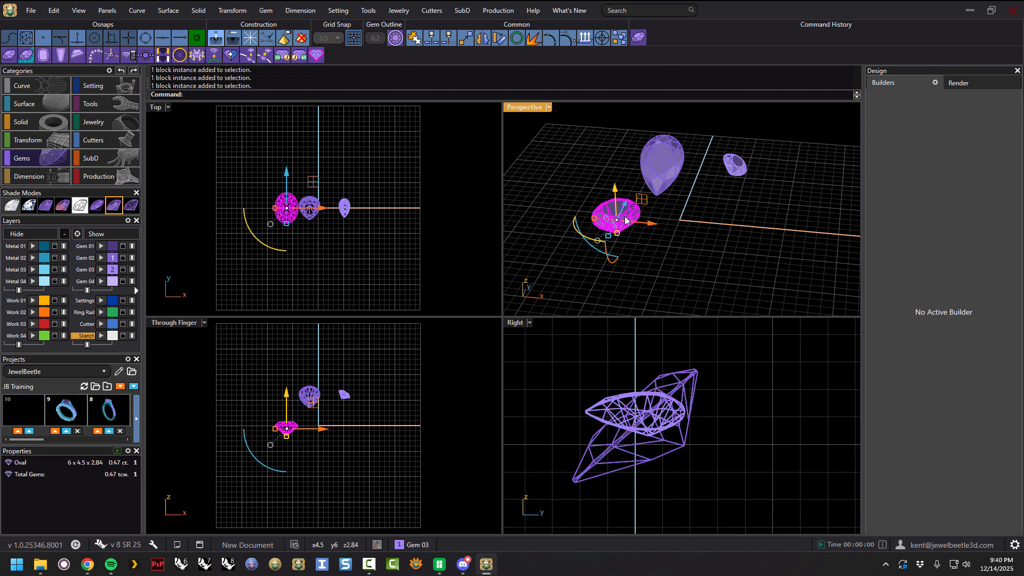
{"action": "left_click", "coordinate": [739, 257]}
{"action": "mouse_move", "coordinate": [705, 219]}
{"action": "right_mouse_down"}
{"action": "mouse_move", "coordinate": [667, 208]}
{"action": "mouse_move", "coordinate": [731, 164]}
{"action": "right_mouse_up"}
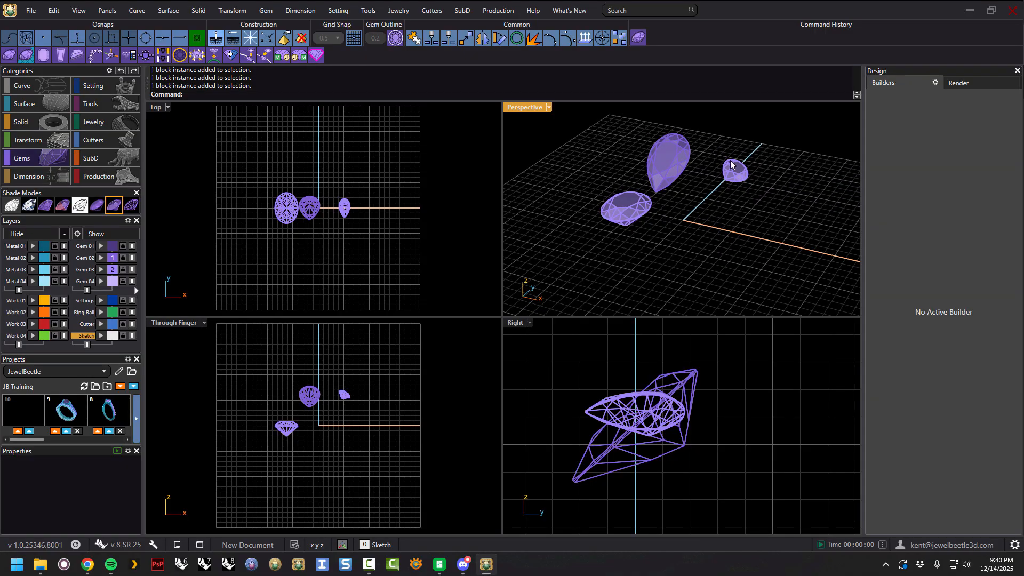
{"action": "left_click_drag", "start_coordinate": [751, 129], "coordinate": [605, 222]}
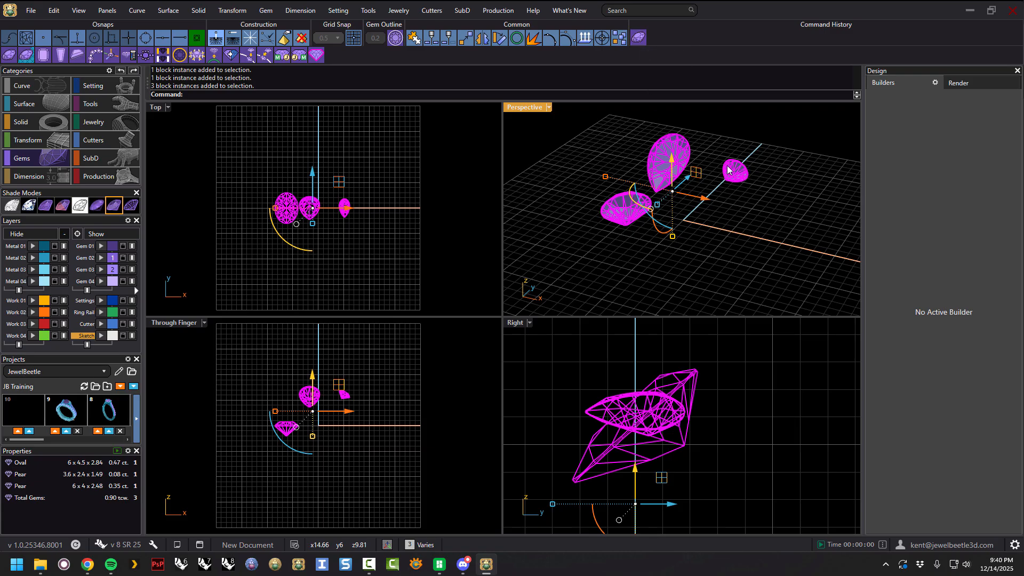
{"action": "left_click", "coordinate": [639, 39]}
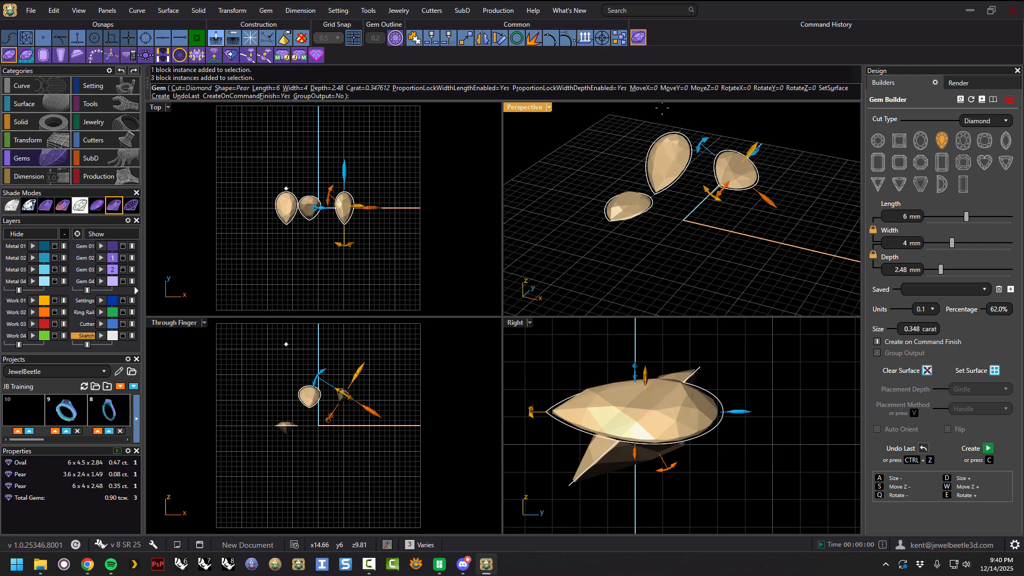
{"action": "right_click_drag", "start_coordinate": [661, 108], "coordinate": [789, 186]}
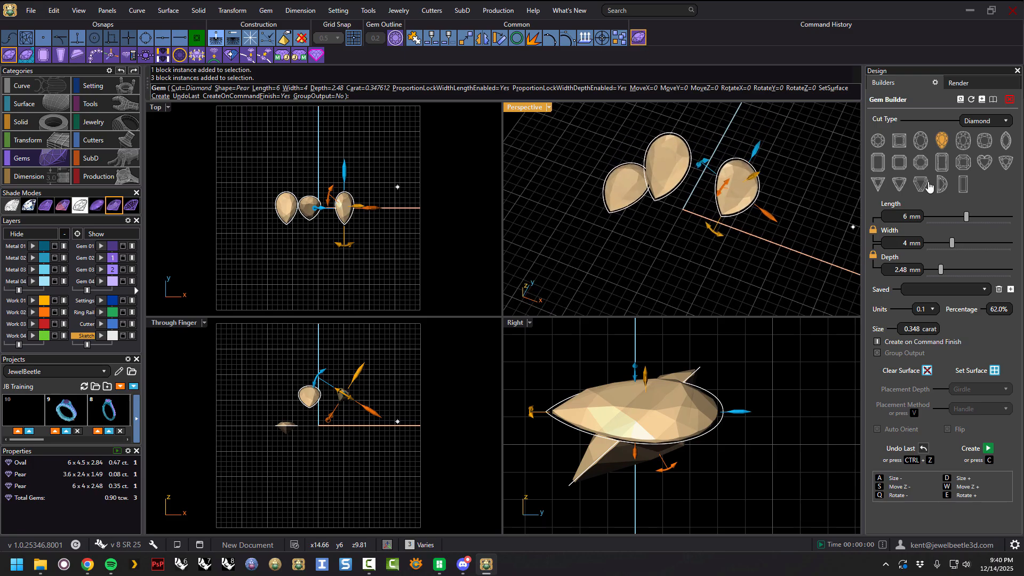
{"action": "left_click", "coordinate": [919, 140]}
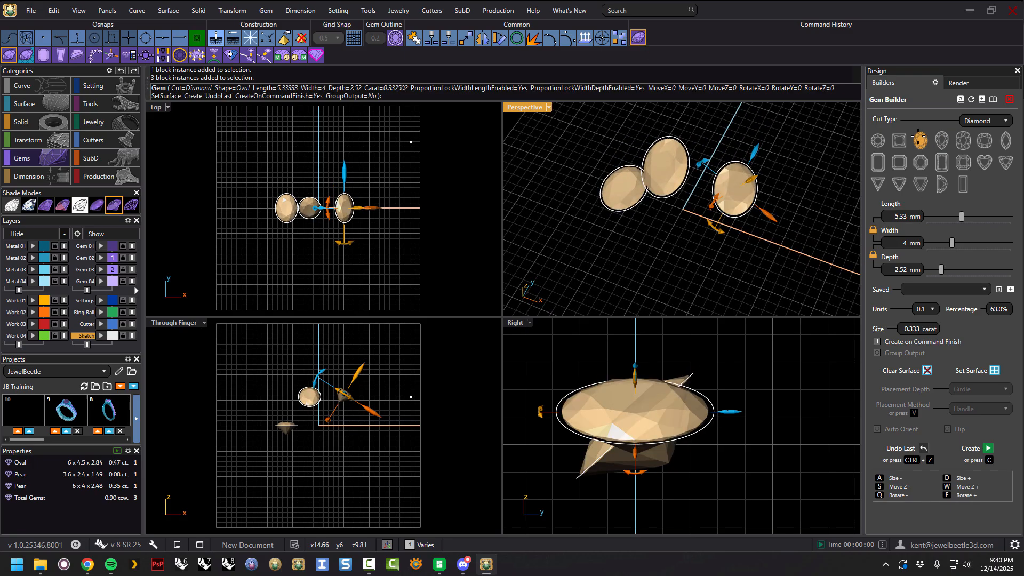
Switch the three selected gems through princess and pear cuts to round, and set their size to 3.2 mm.
{"action": "left_click", "coordinate": [898, 141]}
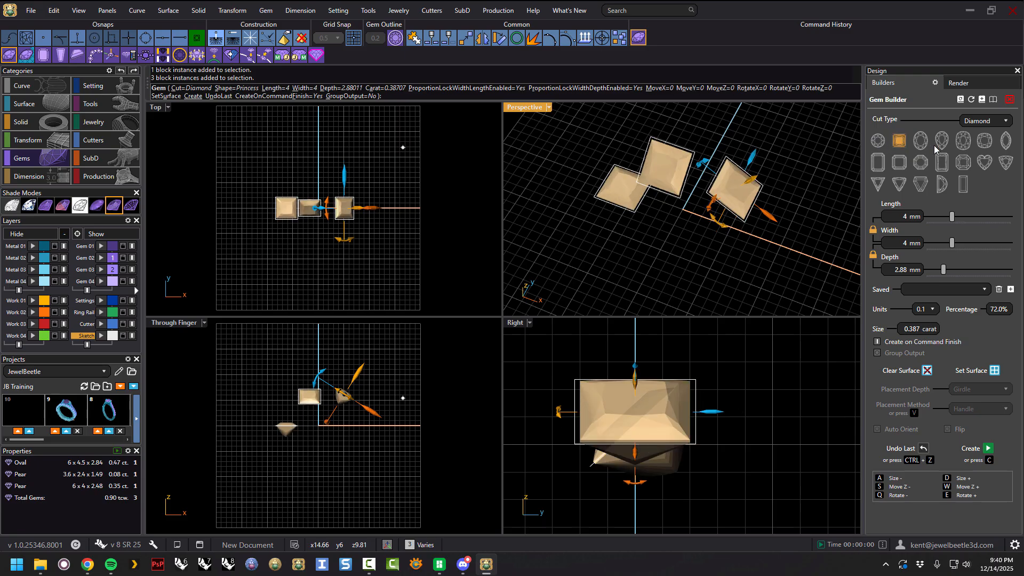
{"action": "left_click", "coordinate": [942, 141]}
{"action": "left_click", "coordinate": [877, 141]}
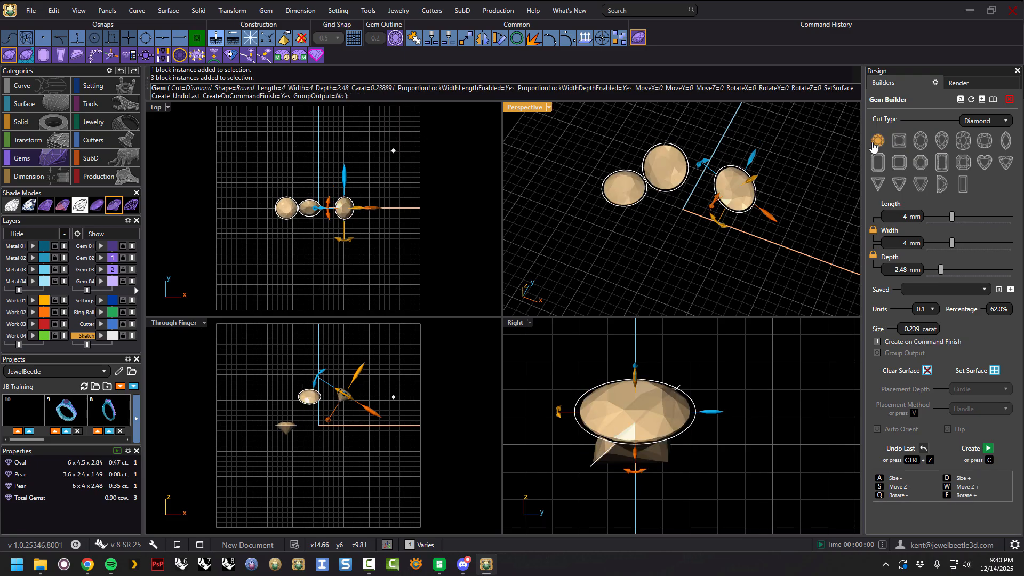
{"action": "right_click_drag", "start_coordinate": [686, 241], "coordinate": [739, 245]}
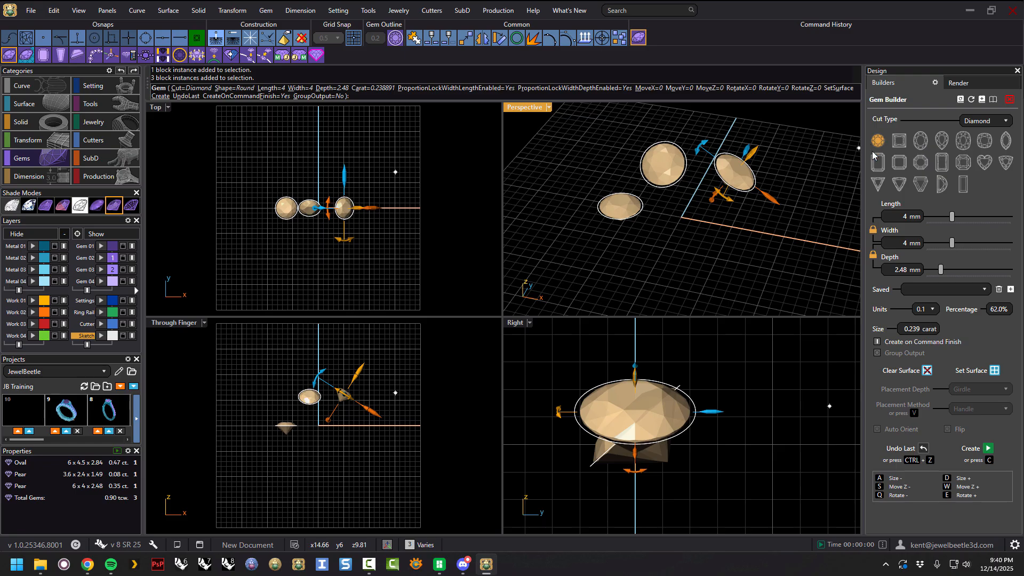
{"action": "left_click_drag", "start_coordinate": [953, 218], "coordinate": [946, 216]}
{"action": "right_click_drag", "start_coordinate": [787, 224], "coordinate": [784, 229]}
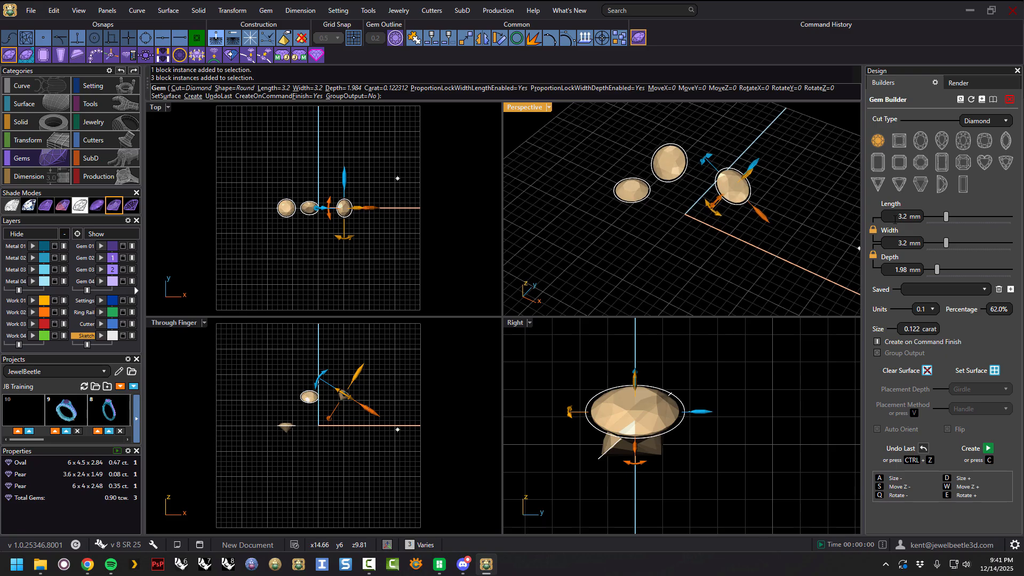
Apply the round 3.2 mm edit to the three selected gems, then undo that multi-gem edit.
{"action": "right_click", "coordinate": [697, 246]}
{"action": "right_click_drag", "start_coordinate": [708, 255], "coordinate": [734, 245]}
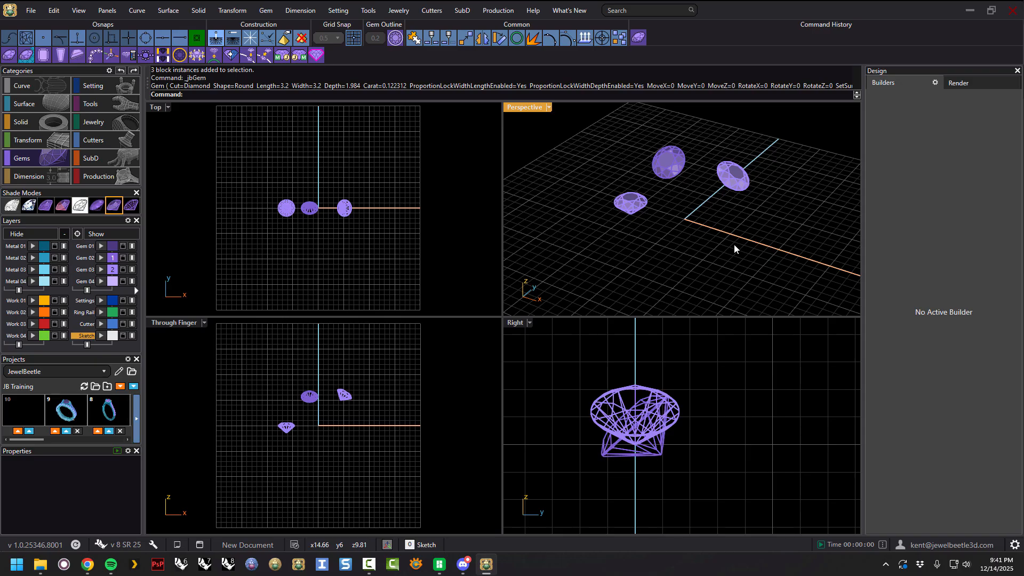
{"action": "key", "text": "ctrl+z"}
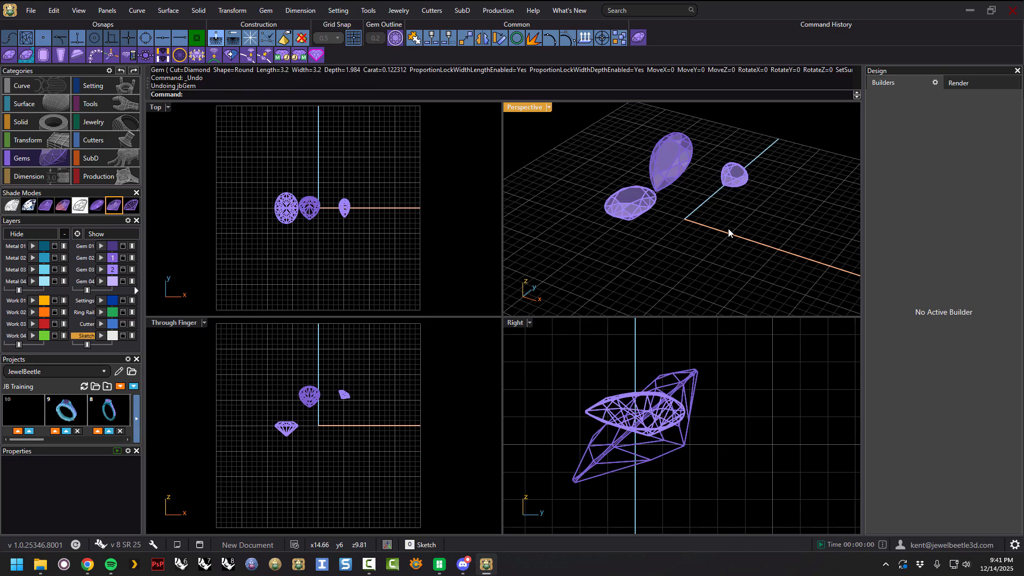
{"action": "right_click_drag", "start_coordinate": [697, 200], "coordinate": [733, 212]}
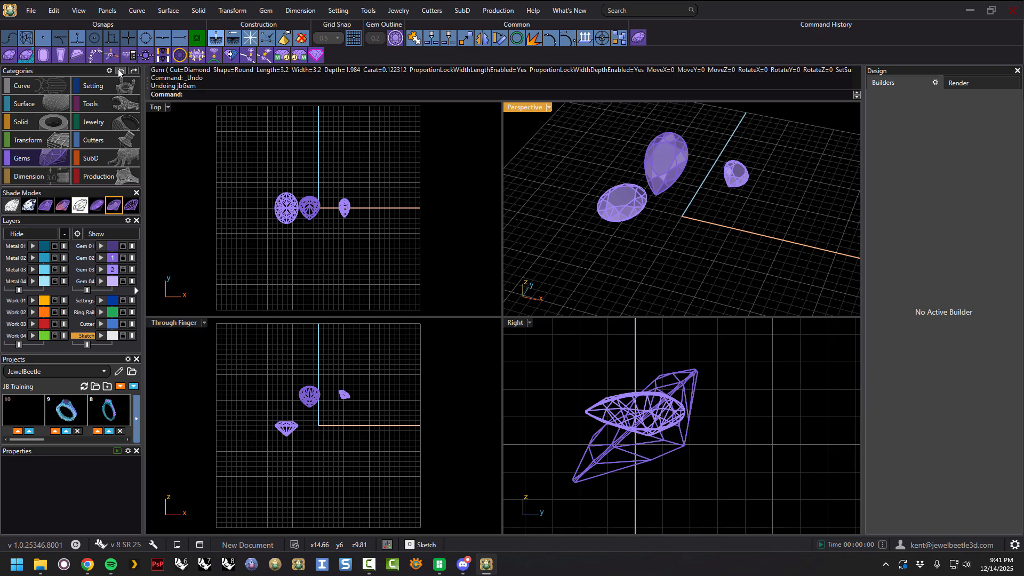
{"action": "mouse_move", "coordinate": [708, 205]}
{"action": "right_mouse_down"}
{"action": "mouse_move", "coordinate": [685, 197]}
{"action": "mouse_move", "coordinate": [708, 210]}
{"action": "mouse_move", "coordinate": [713, 238]}
{"action": "mouse_move", "coordinate": [696, 216]}
{"action": "right_mouse_up"}
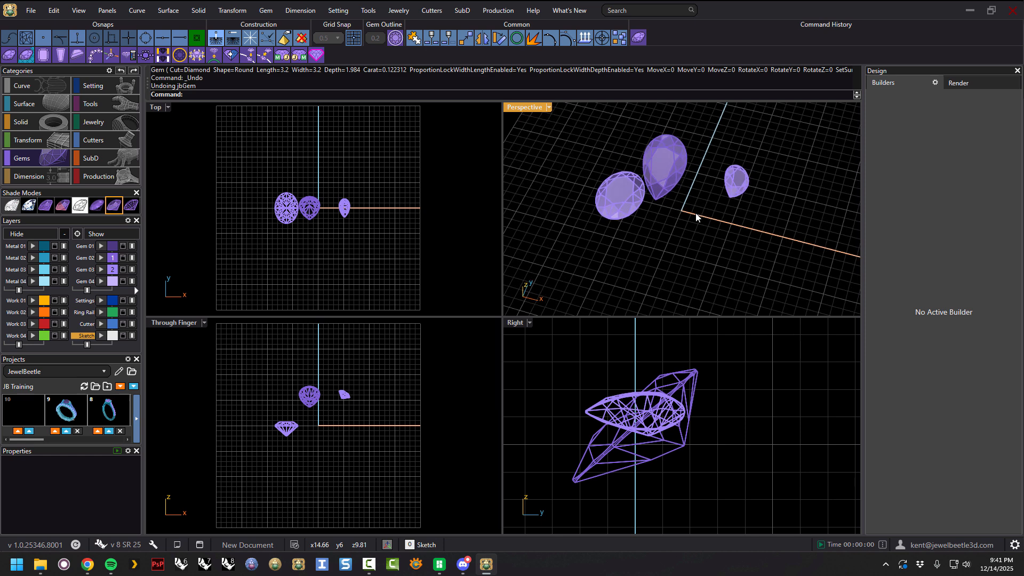
Select the larger pear gem and resize it to 4.8 x 3.2 mm in the Gem Builder.
{"action": "left_click", "coordinate": [672, 162]}
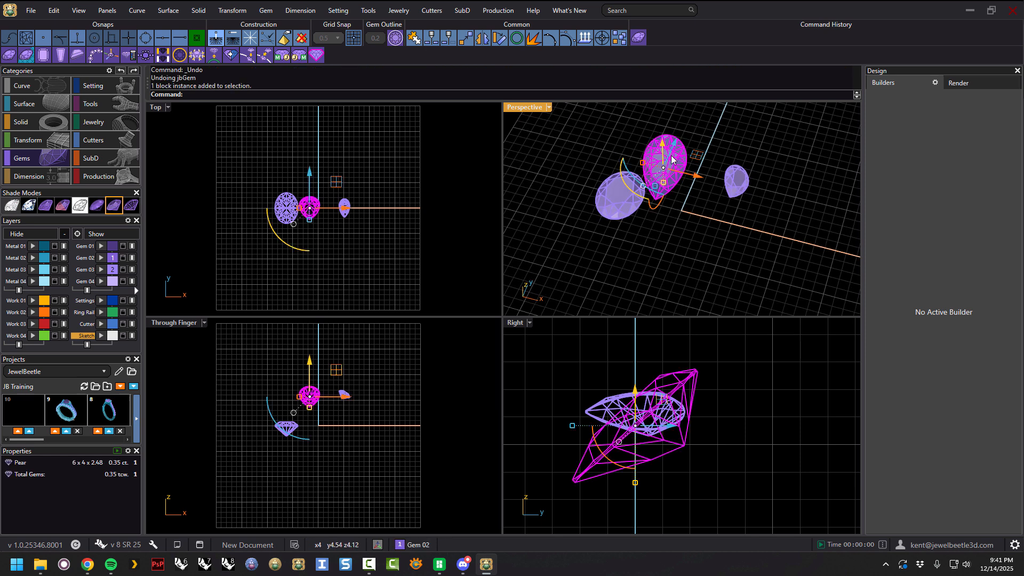
{"action": "left_click", "coordinate": [639, 40]}
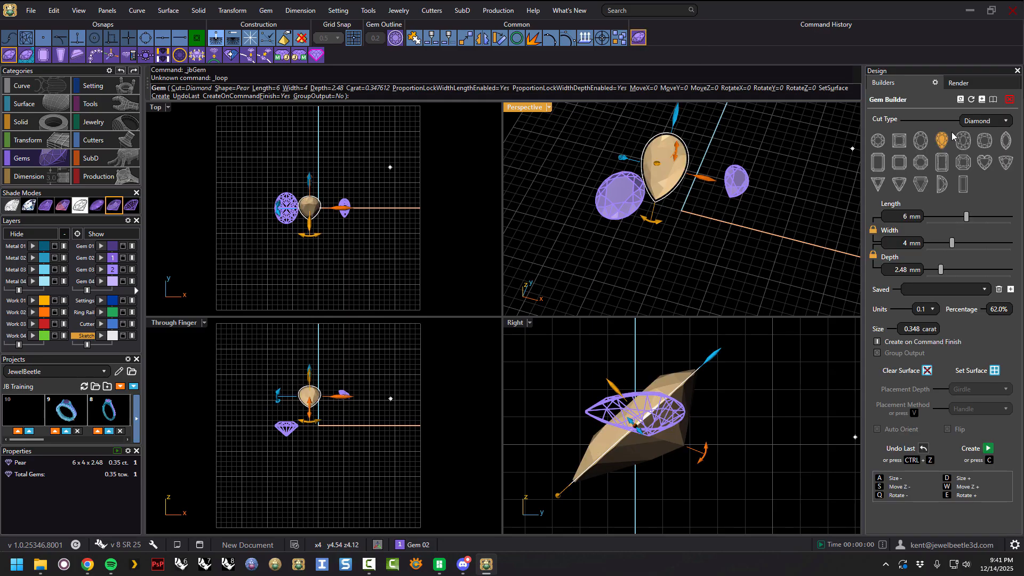
{"action": "left_click_drag", "start_coordinate": [963, 222], "coordinate": [956, 223]}
{"action": "right_click", "coordinate": [737, 231]}
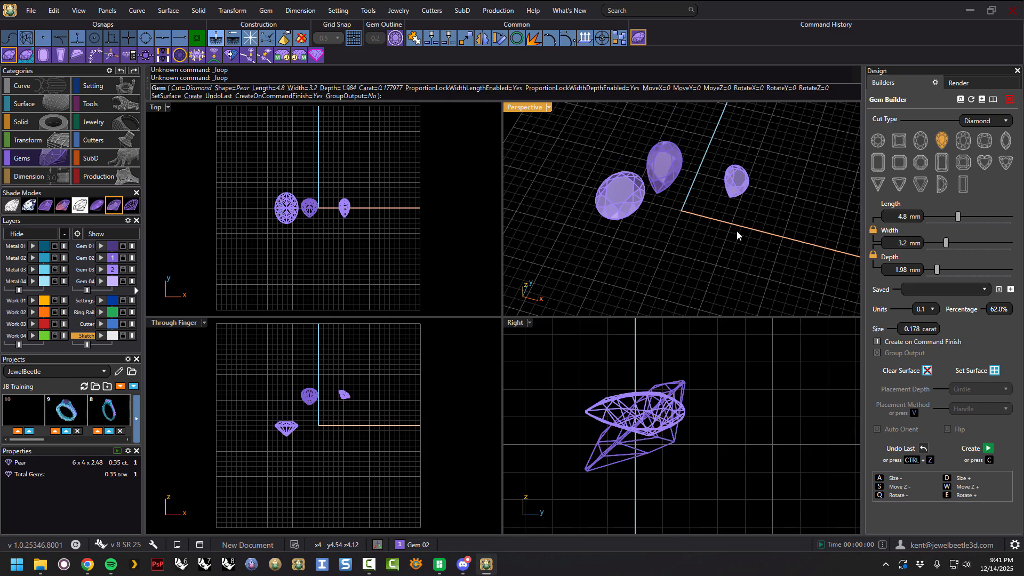
Select the oval gem and enlarge it to 7.2 x 5.4 mm in the Gem Builder.
{"action": "left_click", "coordinate": [631, 194]}
{"action": "left_click", "coordinate": [639, 37]}
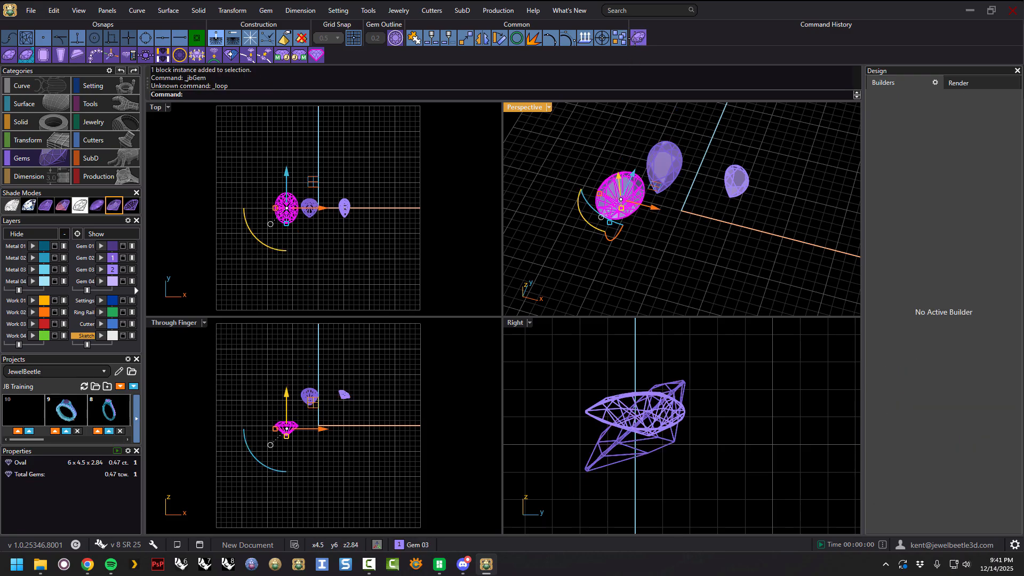
{"action": "left_click_drag", "start_coordinate": [967, 217], "coordinate": [976, 218]}
{"action": "right_click", "coordinate": [717, 249]}
Select the oval and the larger pear together and change both to round cut at 3.1 mm.
{"action": "right_click_drag", "start_coordinate": [716, 251], "coordinate": [670, 219]}
{"action": "left_click_drag", "start_coordinate": [636, 195], "coordinate": [625, 180]}
{"action": "left_click", "coordinate": [639, 39]}
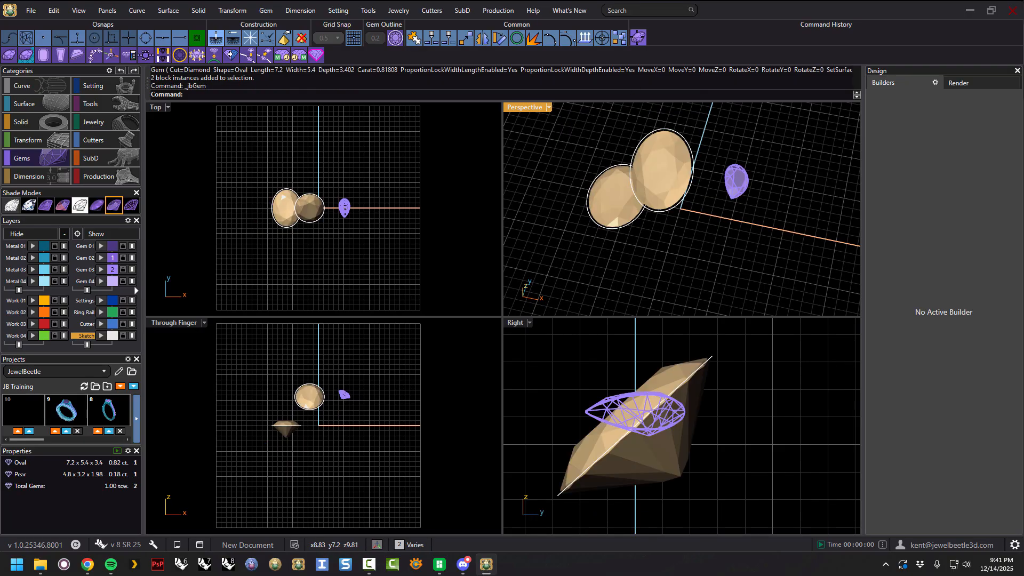
{"action": "left_click", "coordinate": [880, 142]}
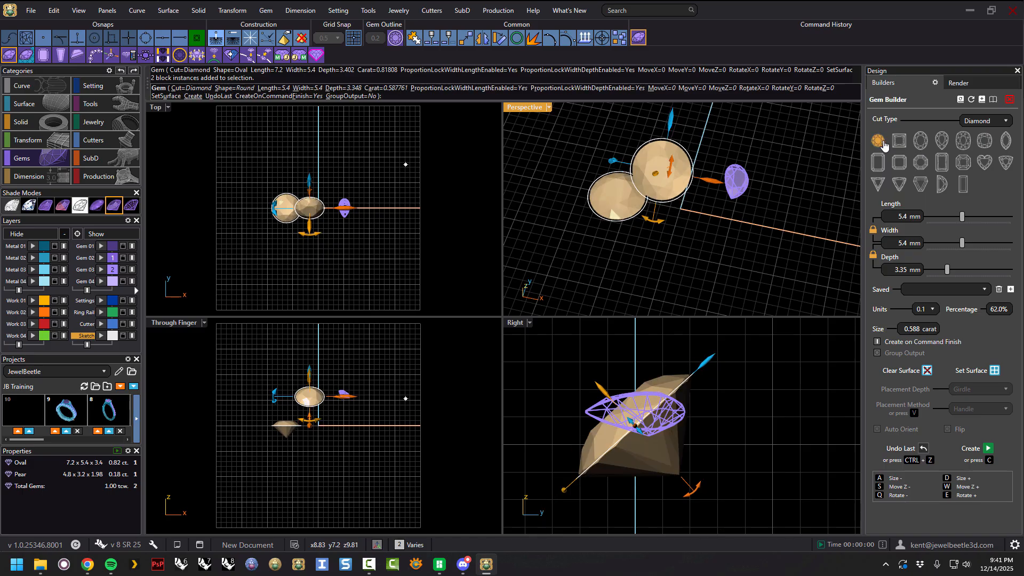
{"action": "left_click_drag", "start_coordinate": [962, 217], "coordinate": [946, 217]}
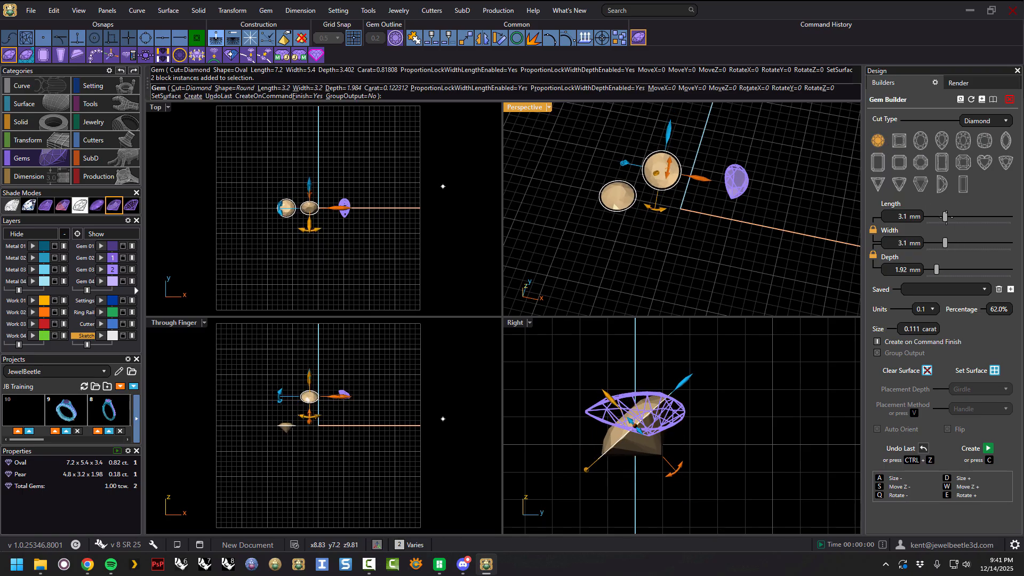
{"action": "right_click_drag", "start_coordinate": [711, 226], "coordinate": [699, 224]}
{"action": "right_click", "coordinate": [708, 217]}
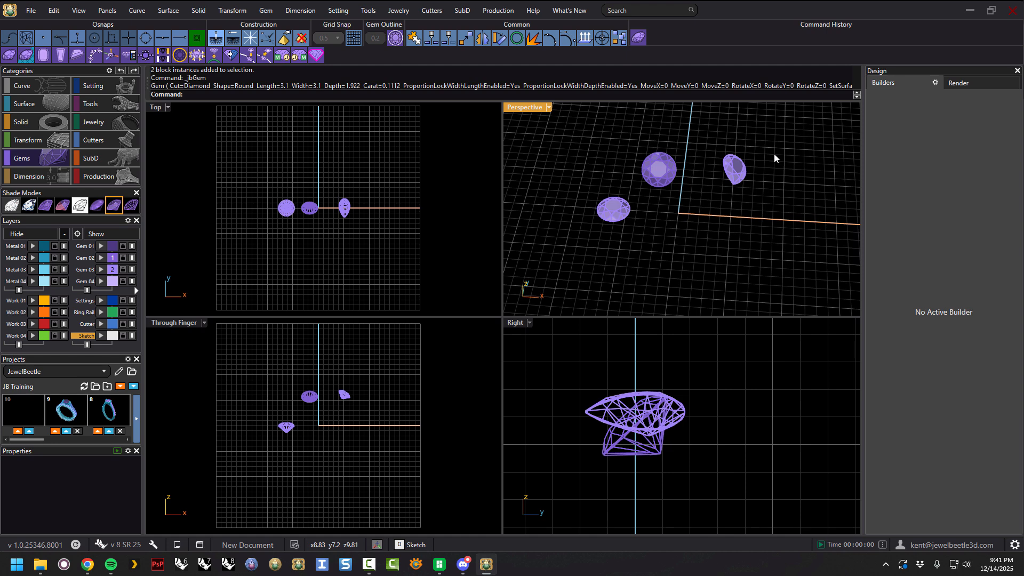
Select all three gems and delete them.
{"action": "right_click_drag", "start_coordinate": [776, 190], "coordinate": [758, 162]}
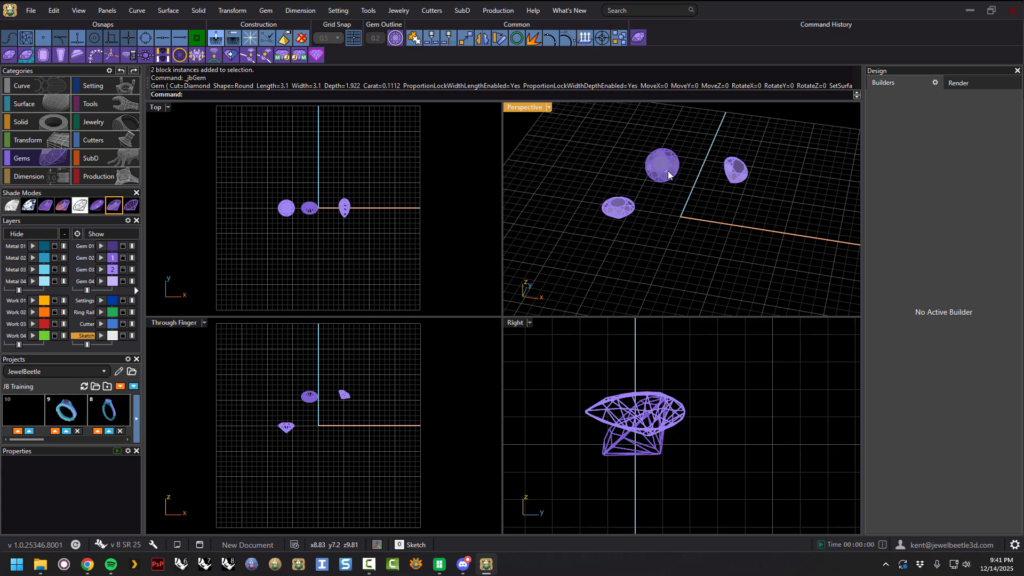
{"action": "left_click_drag", "start_coordinate": [769, 136], "coordinate": [573, 232]}
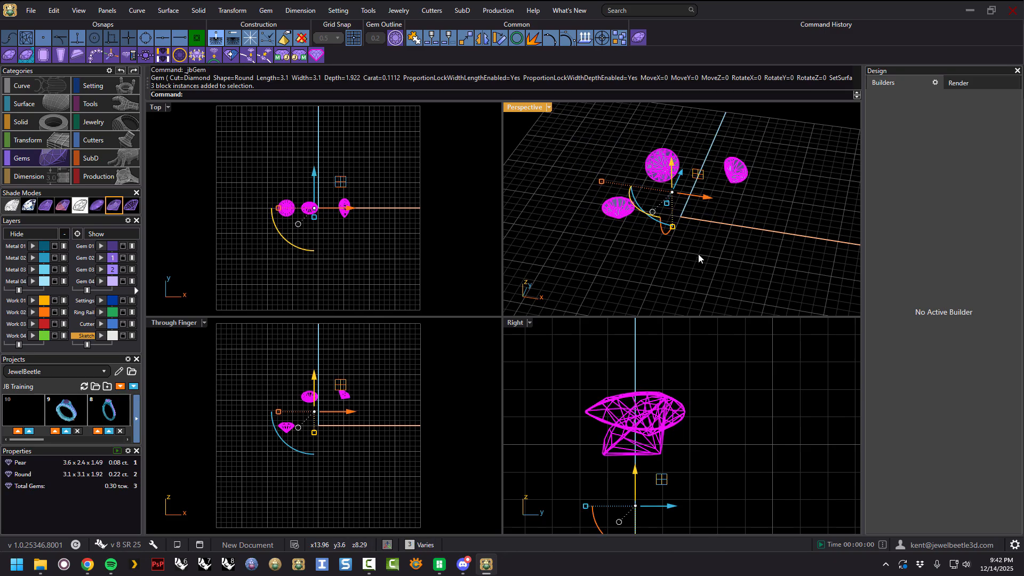
{"action": "key", "text": "Delete"}
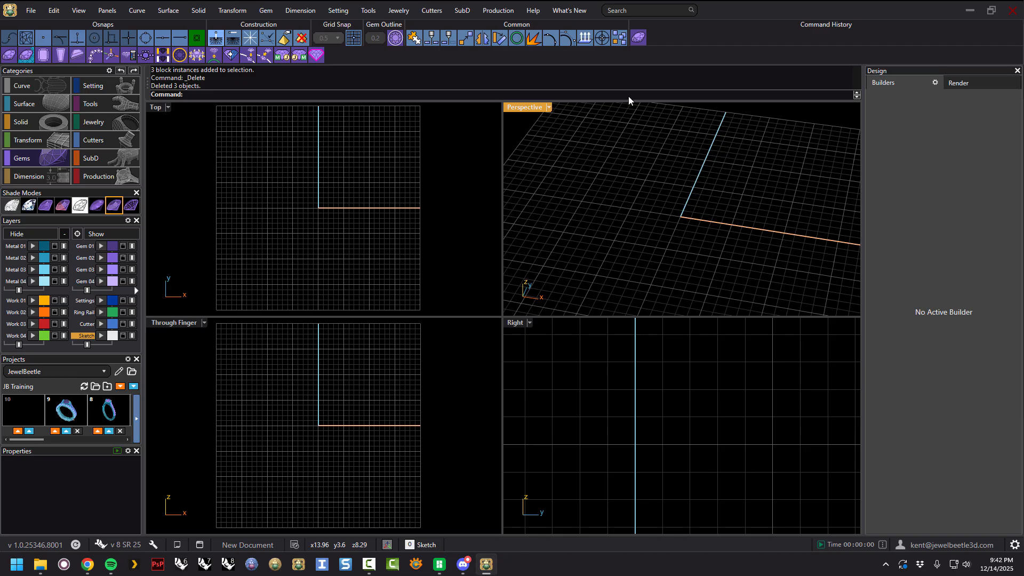
Start a new gem in the Gem Builder, set it to 5.4 mm round, and create it.
{"action": "left_click", "coordinate": [638, 38]}
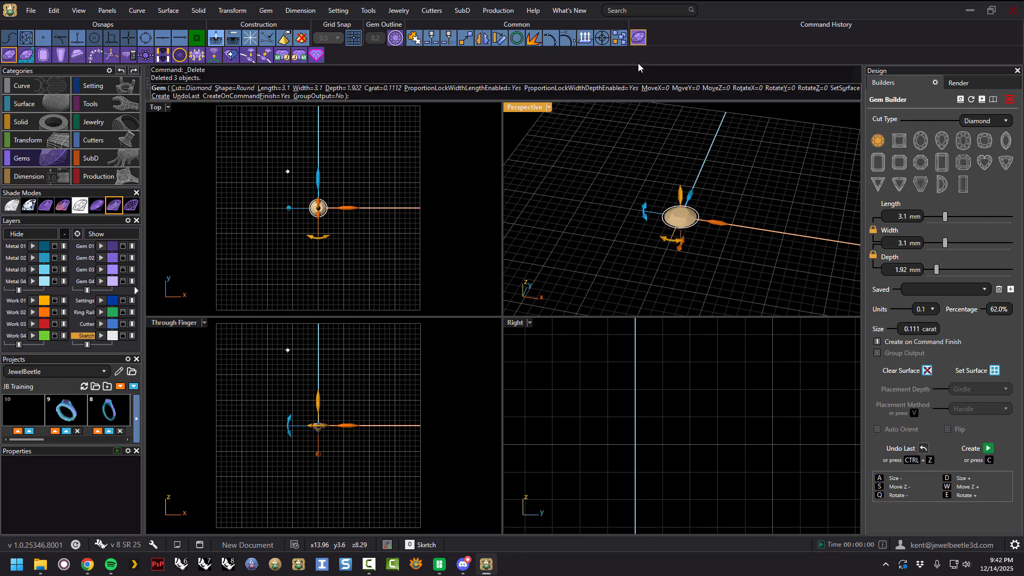
{"action": "left_click_drag", "start_coordinate": [949, 217], "coordinate": [962, 217]}
{"action": "right_click_drag", "start_coordinate": [704, 225], "coordinate": [714, 197]}
{"action": "left_click_drag", "start_coordinate": [681, 190], "coordinate": [682, 136]}
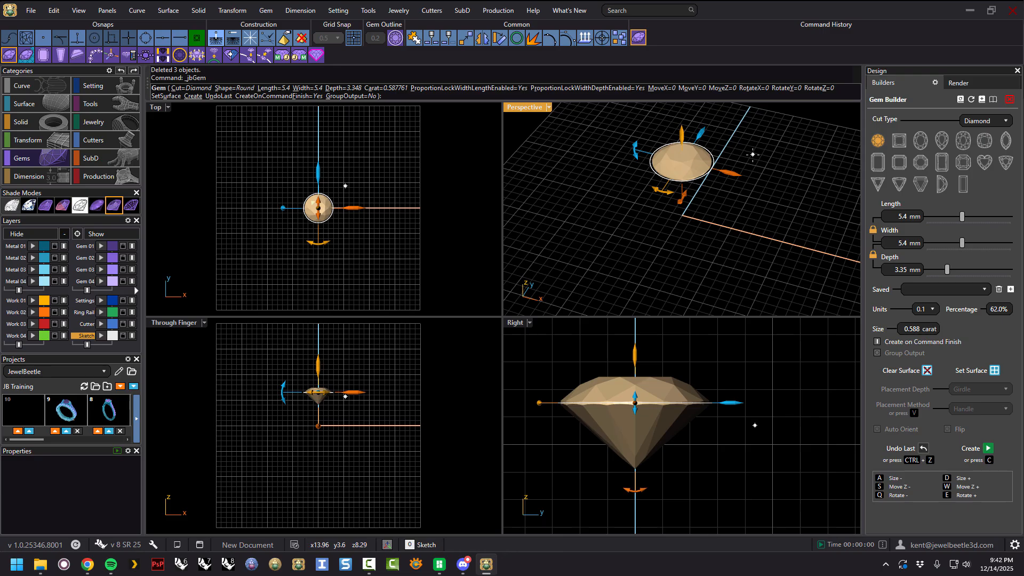
{"action": "right_click_drag", "start_coordinate": [747, 159], "coordinate": [742, 168]}
{"action": "key", "text": "Return"}
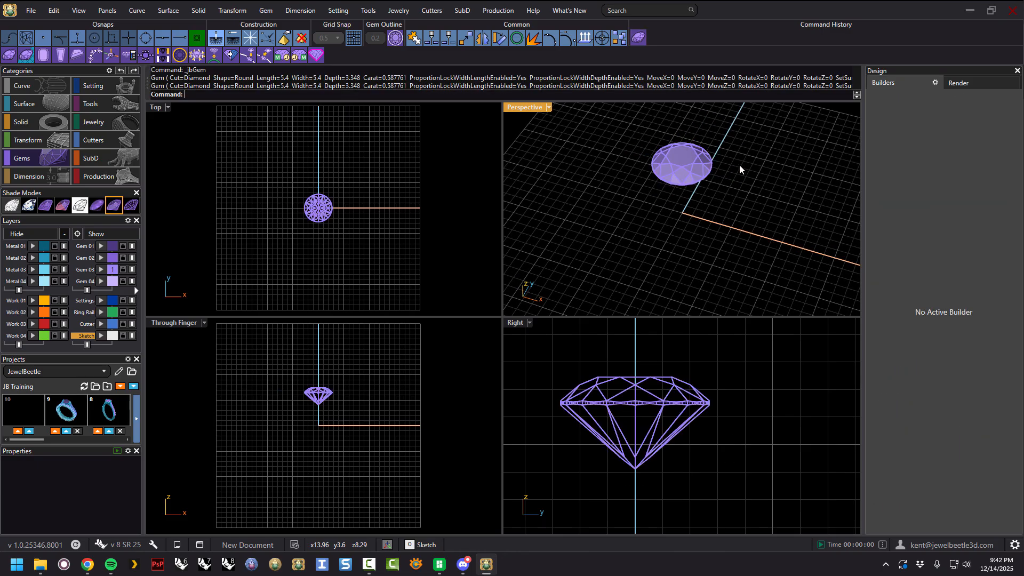
Select the round gem and build a bezel setting around it with the Bezel Builder.
{"action": "left_click", "coordinate": [685, 166]}
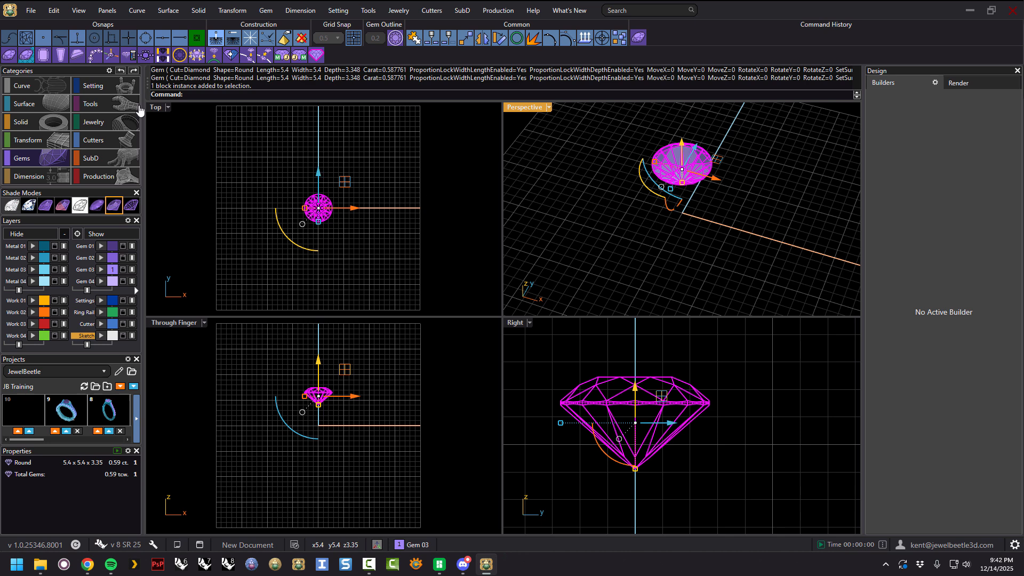
{"action": "left_click", "coordinate": [110, 92]}
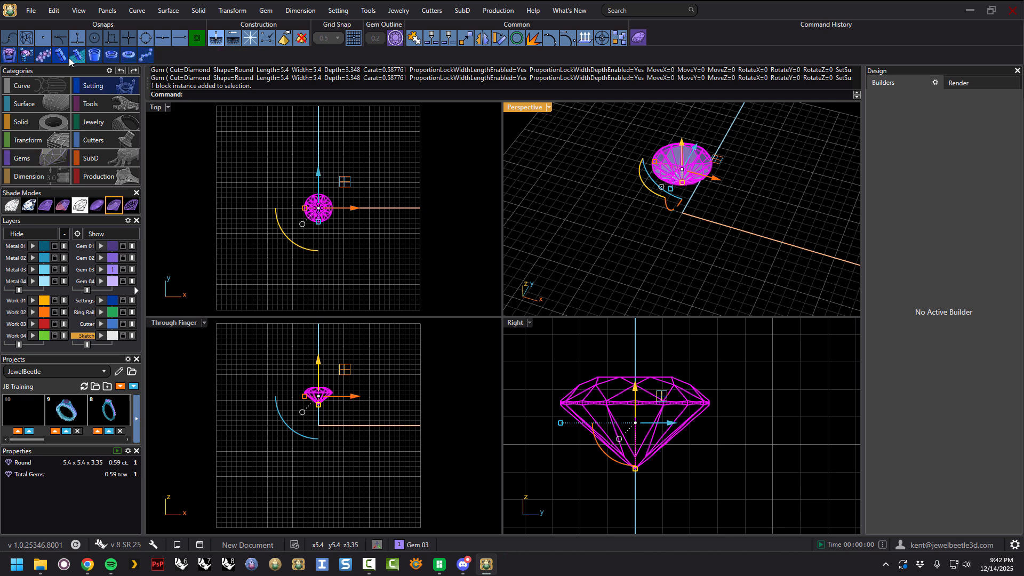
{"action": "left_click", "coordinate": [95, 58]}
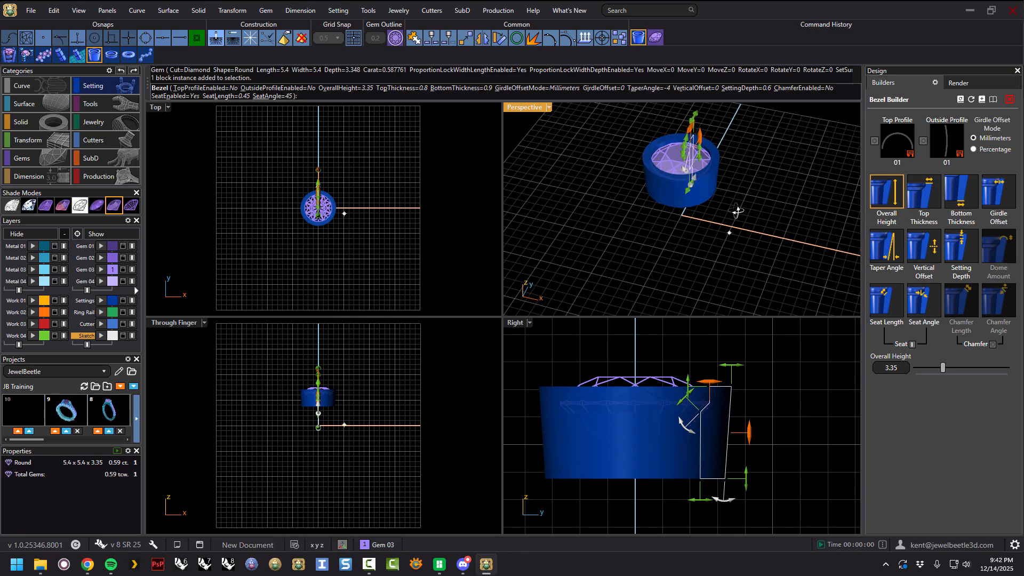
{"action": "right_click_drag", "start_coordinate": [722, 189], "coordinate": [785, 213]}
{"action": "right_click", "coordinate": [768, 195]}
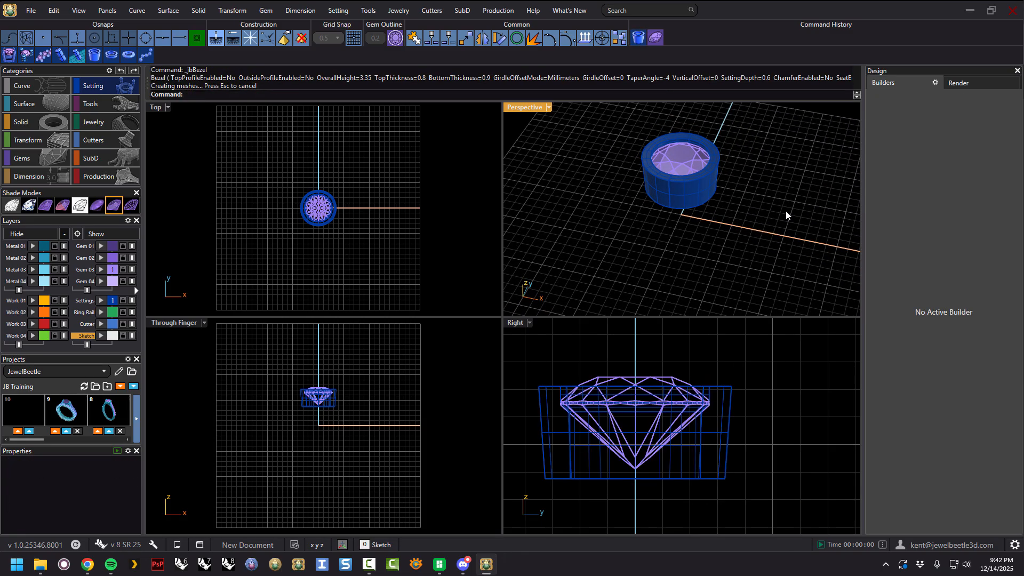
Reopen the set gem in the Gem Builder and resize it to 3.9 mm.
{"action": "left_click", "coordinate": [688, 159]}
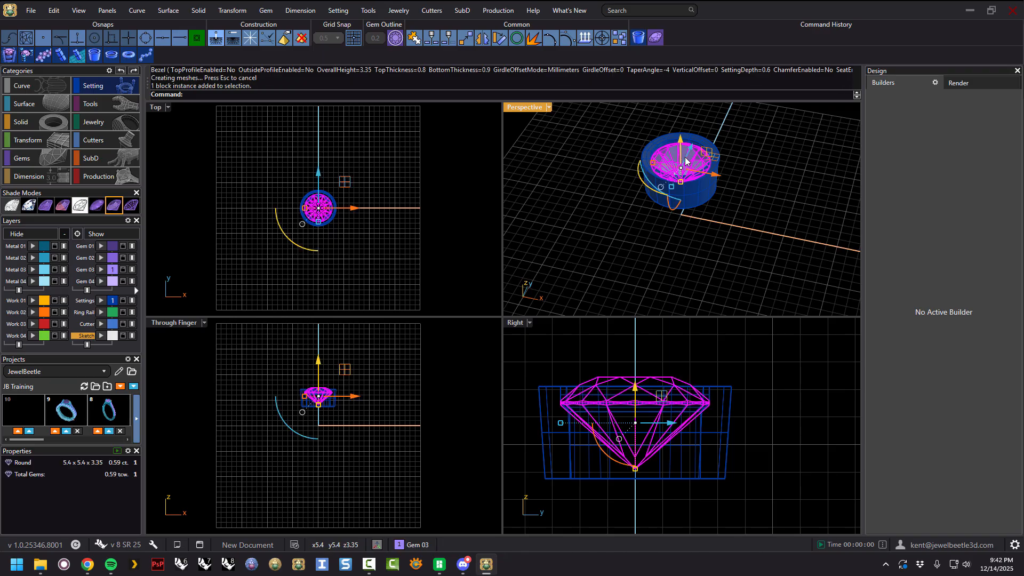
{"action": "left_click", "coordinate": [656, 40]}
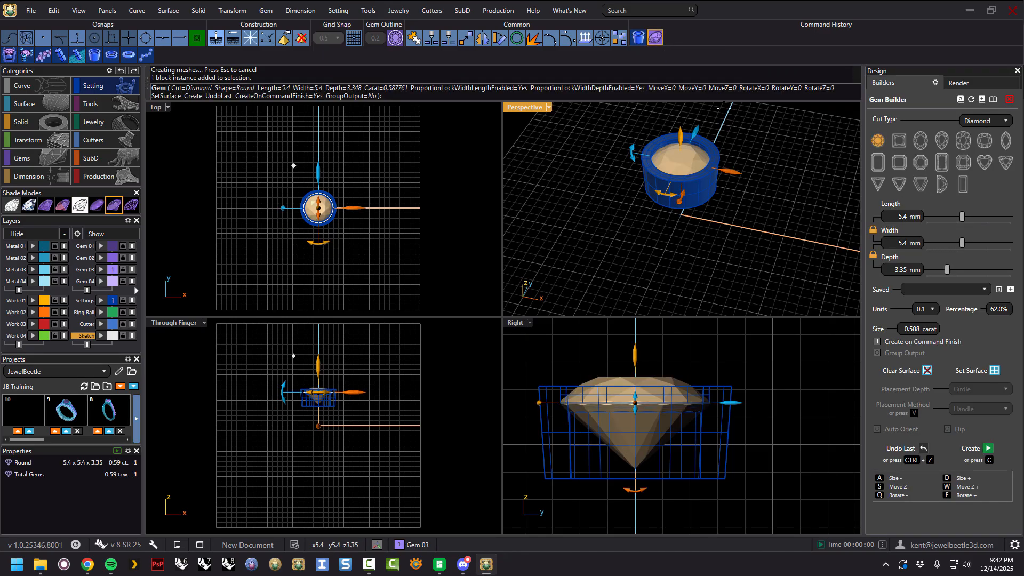
{"action": "left_click_drag", "start_coordinate": [962, 217], "coordinate": [943, 216]}
{"action": "right_click", "coordinate": [768, 207]}
{"action": "right_click_drag", "start_coordinate": [762, 198], "coordinate": [724, 198]}
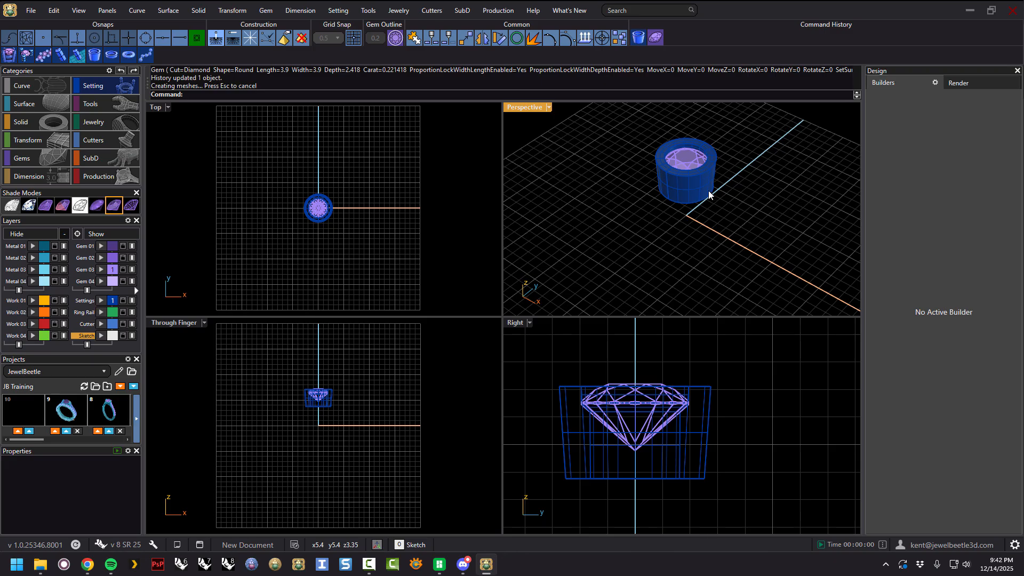
Change the set gem to a pear cut sized about 7.1 x 4.73 mm.
{"action": "left_click", "coordinate": [689, 165]}
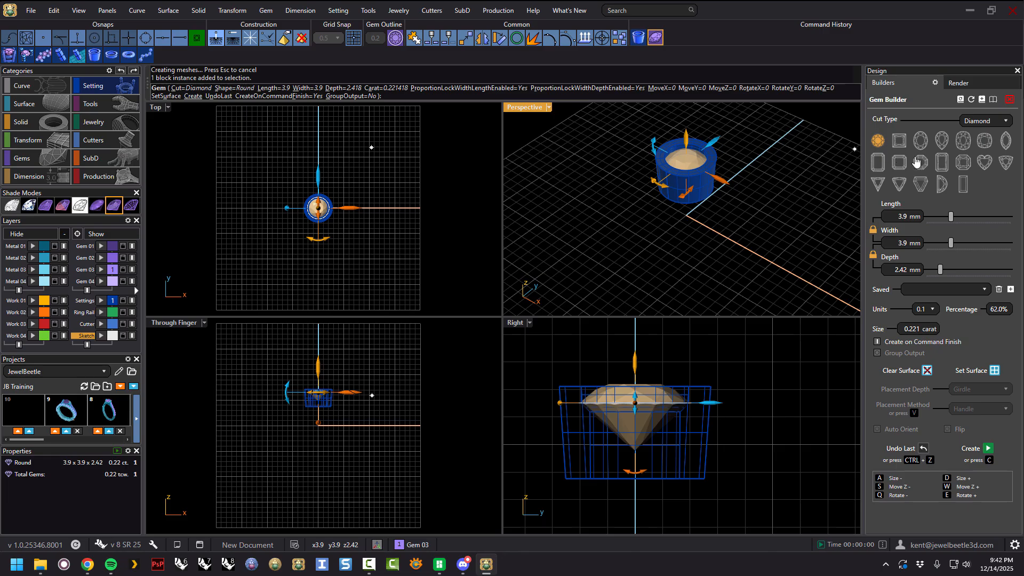
{"action": "left_click", "coordinate": [940, 142]}
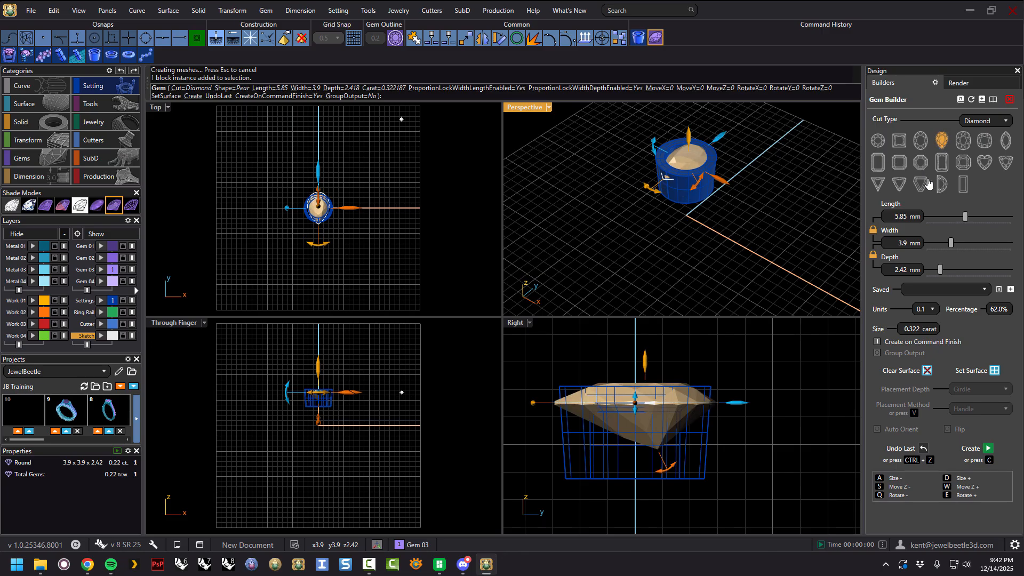
{"action": "left_click_drag", "start_coordinate": [970, 217], "coordinate": [975, 219]}
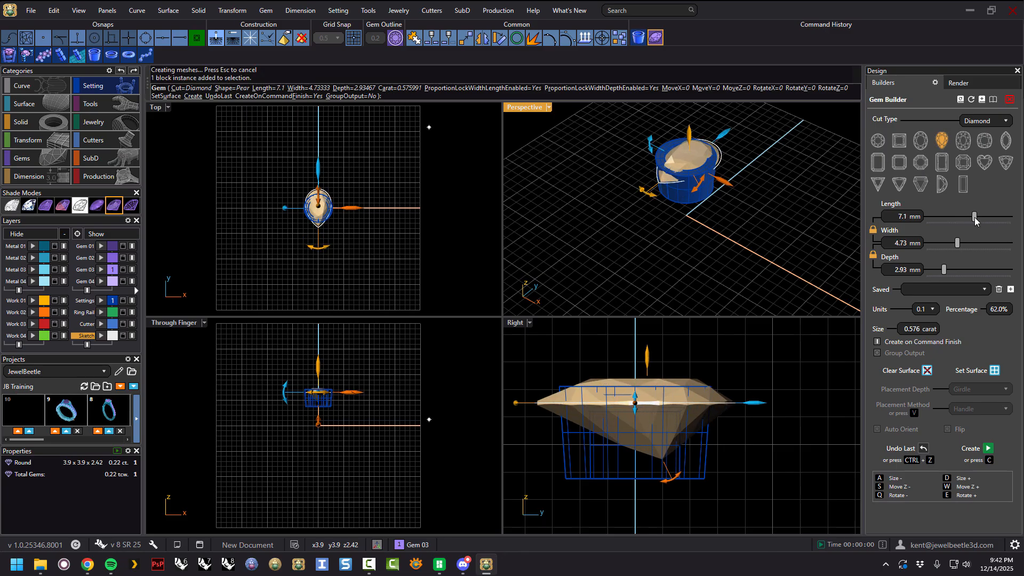
{"action": "right_click", "coordinate": [792, 214]}
{"action": "right_click_drag", "start_coordinate": [788, 213], "coordinate": [730, 228]}
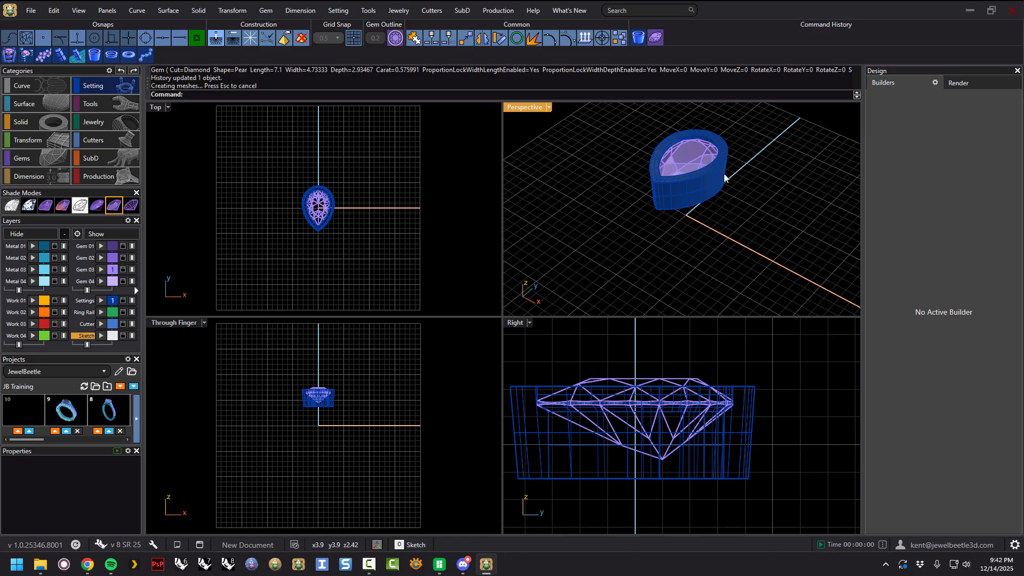
Delete the pear gem together with its bezel.
{"action": "left_click", "coordinate": [676, 191]}
{"action": "key", "text": "Delete"}
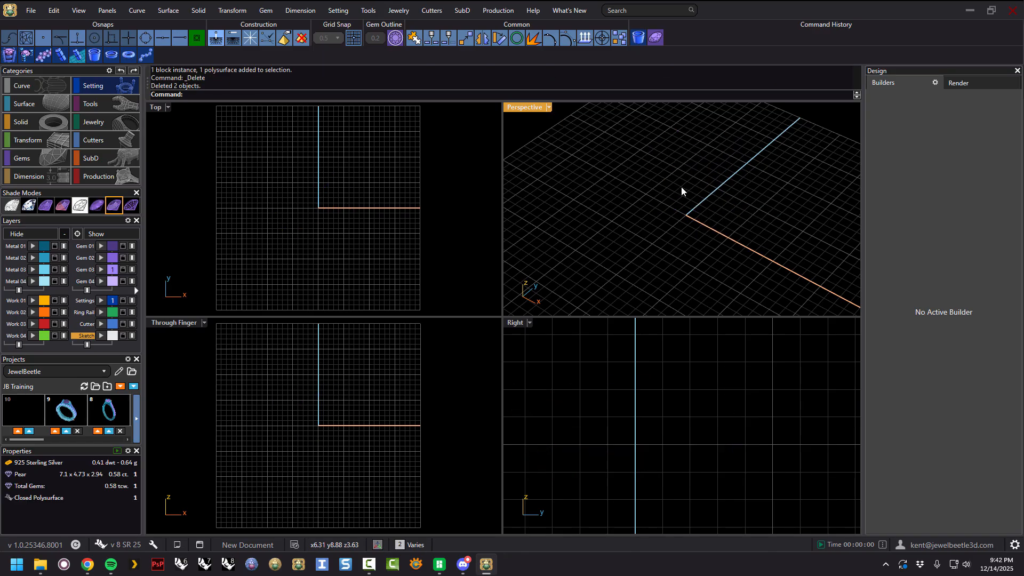
Open the Gem Builder and reset it to its default round gem.
{"action": "left_click", "coordinate": [656, 39]}
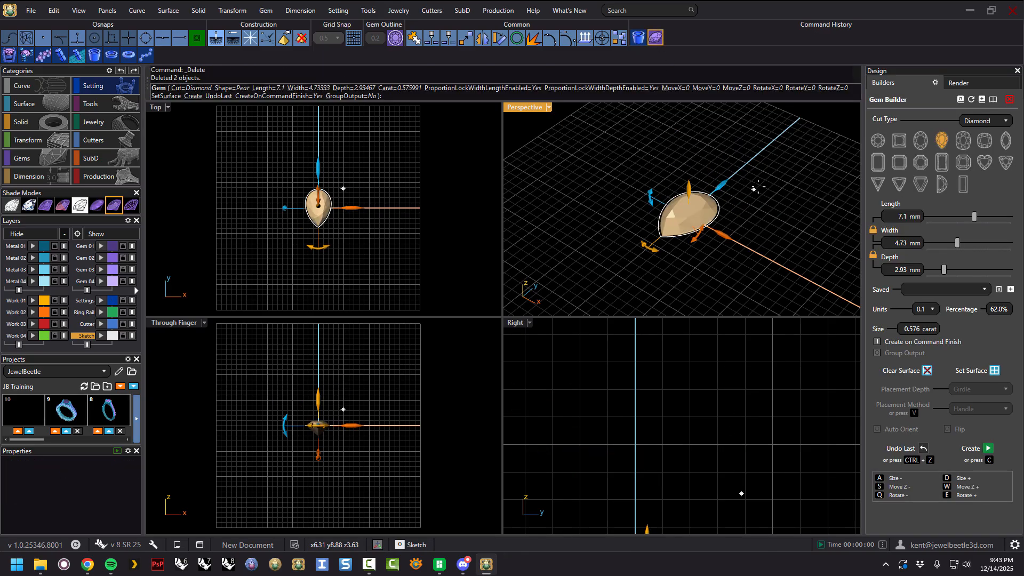
{"action": "left_click", "coordinate": [971, 99]}
{"action": "right_click_drag", "start_coordinate": [758, 224], "coordinate": [779, 235]}
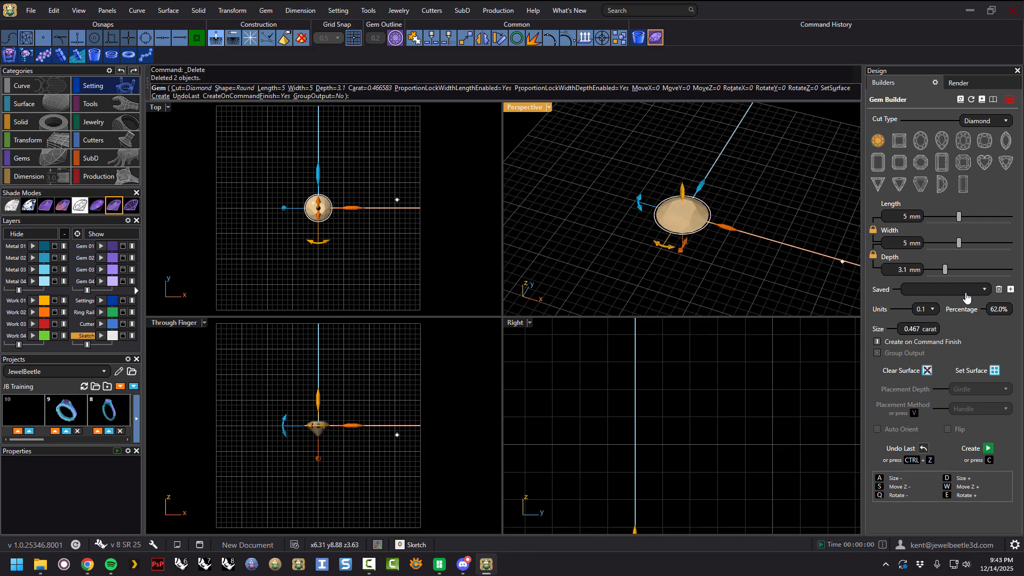
Browse the saved sizes list and the units increment options.
{"action": "left_click", "coordinate": [984, 290]}
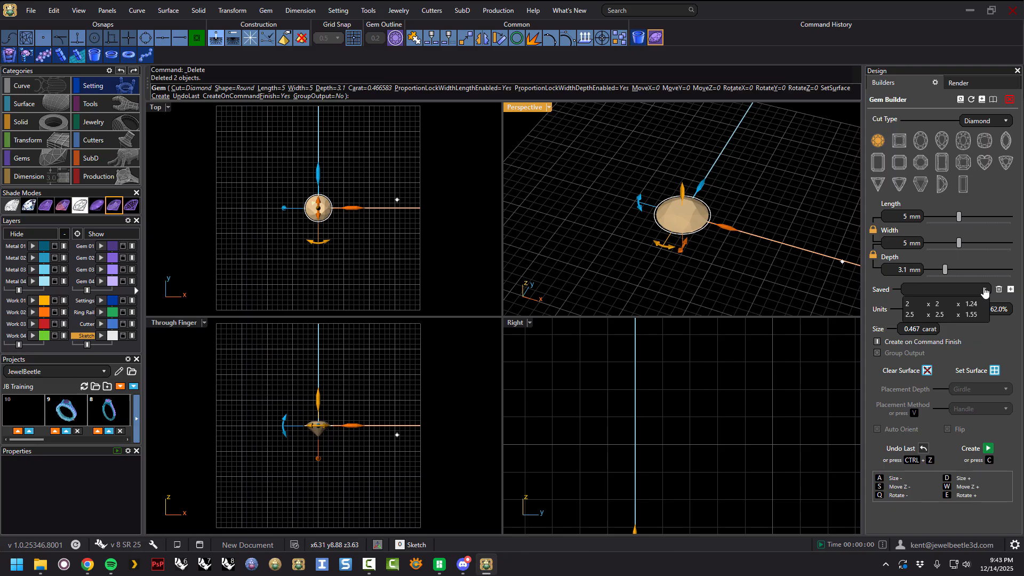
{"action": "left_click", "coordinate": [984, 289]}
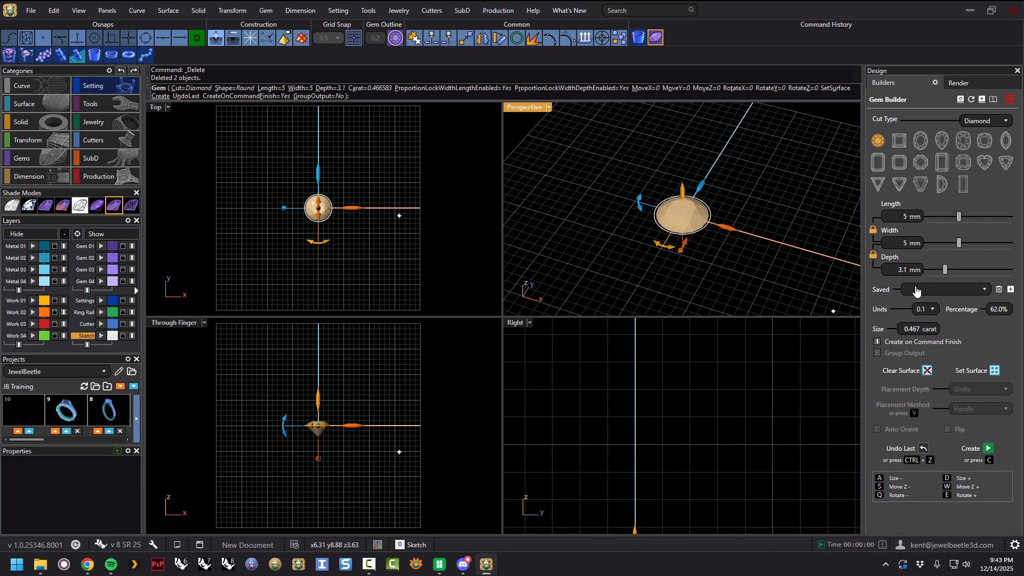
{"action": "left_click", "coordinate": [931, 311]}
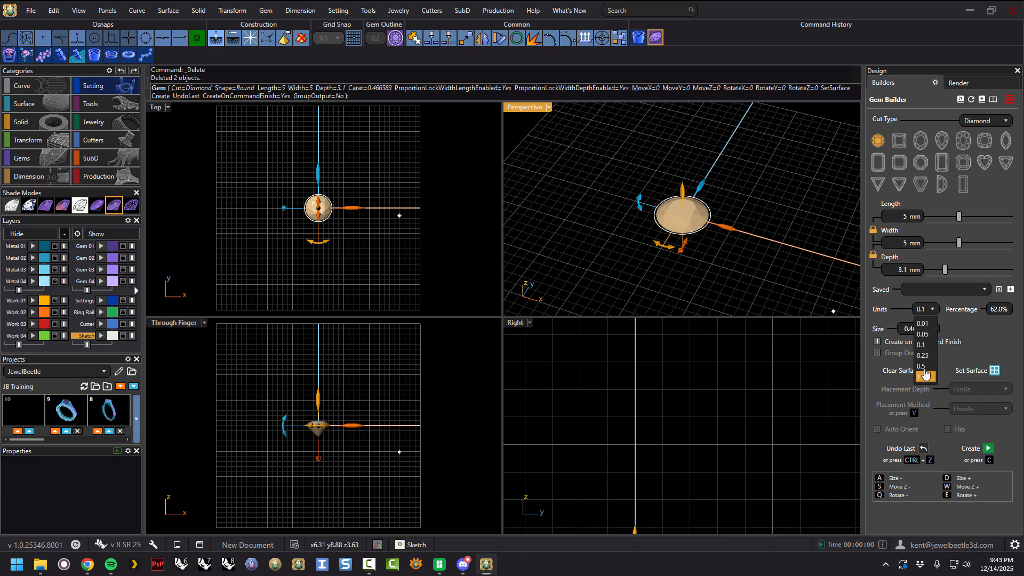
Create a round gem 3.73 mm long using a 0.01 mm size increment.
{"action": "left_click", "coordinate": [925, 323]}
{"action": "left_click_drag", "start_coordinate": [955, 219], "coordinate": [948, 218]}
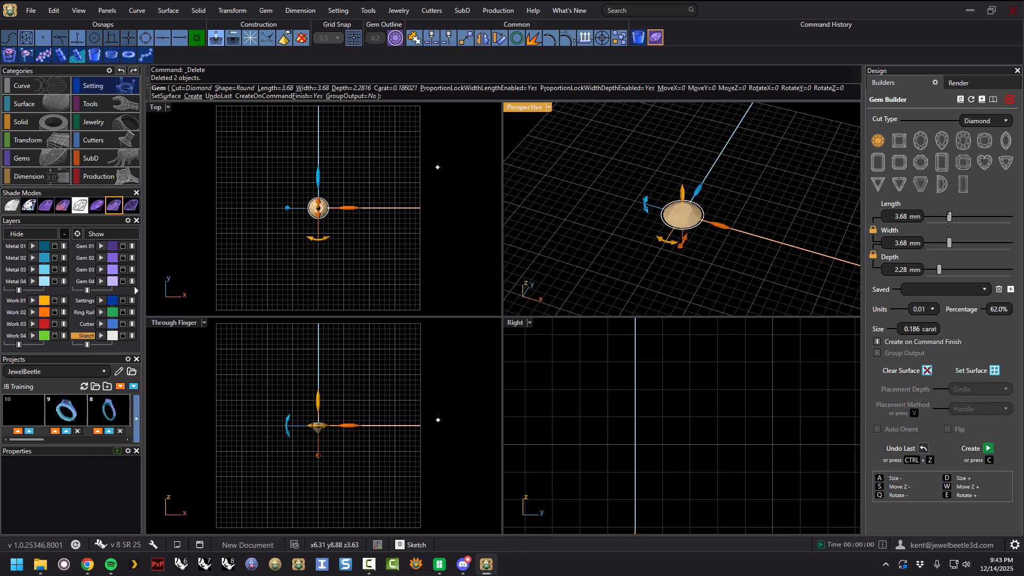
{"action": "double_click", "coordinate": [909, 217]}
{"action": "type", "text": "3.73"}
{"action": "key", "text": "Return"}
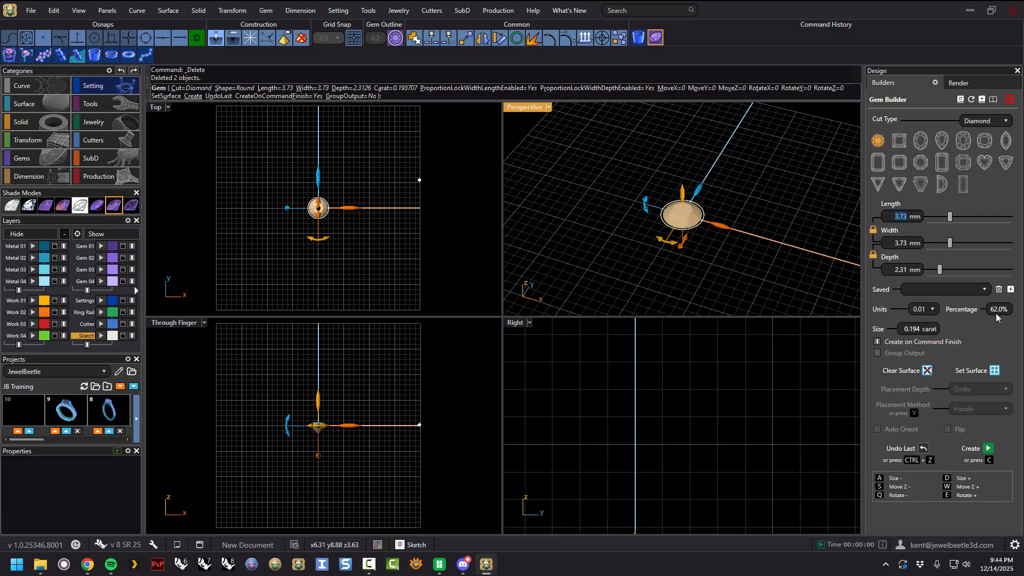
{"action": "right_click", "coordinate": [742, 209]}
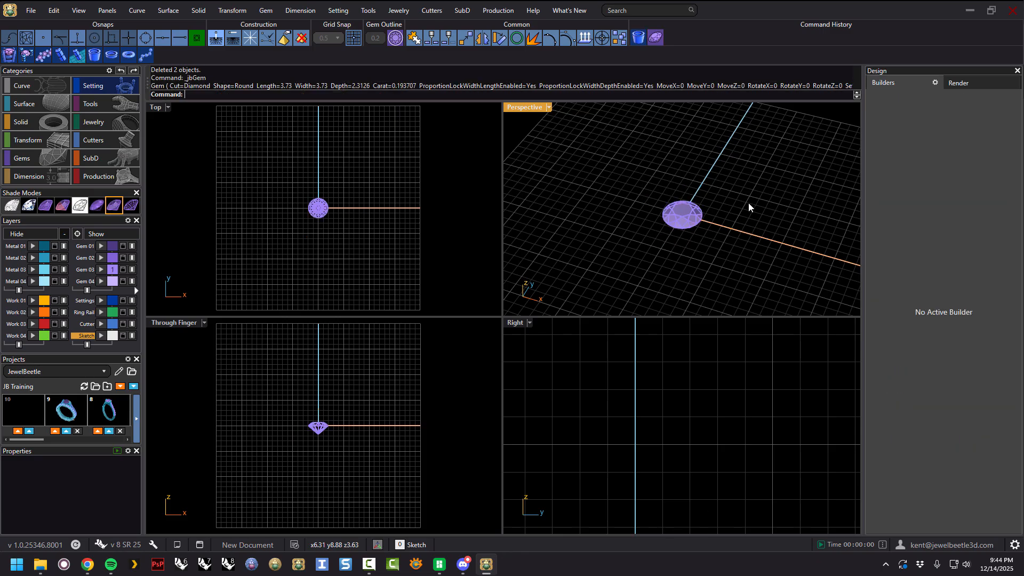
Select the new round gem and reopen it in the Gem Builder for editing.
{"action": "left_click", "coordinate": [696, 218]}
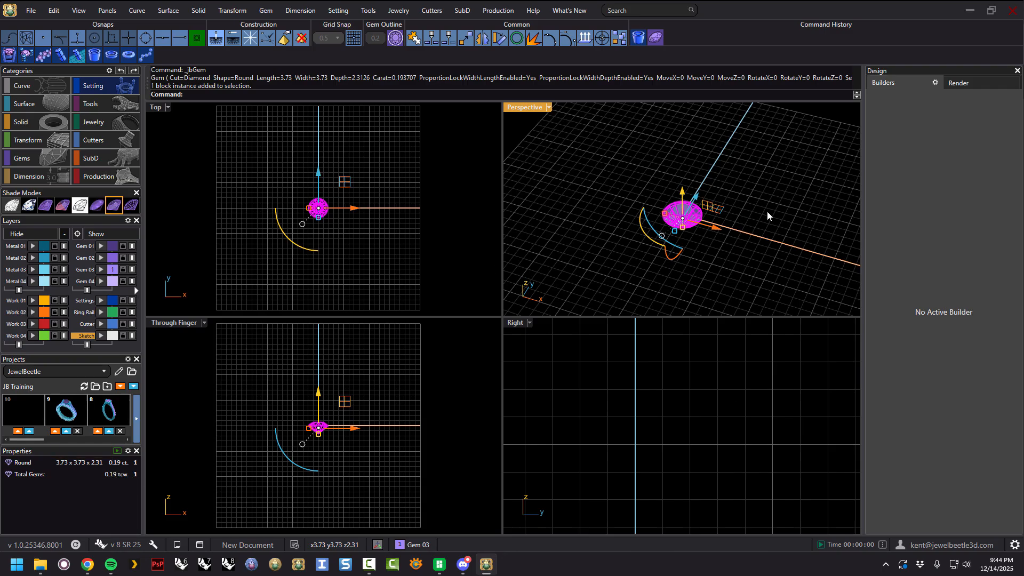
{"action": "left_click", "coordinate": [711, 243]}
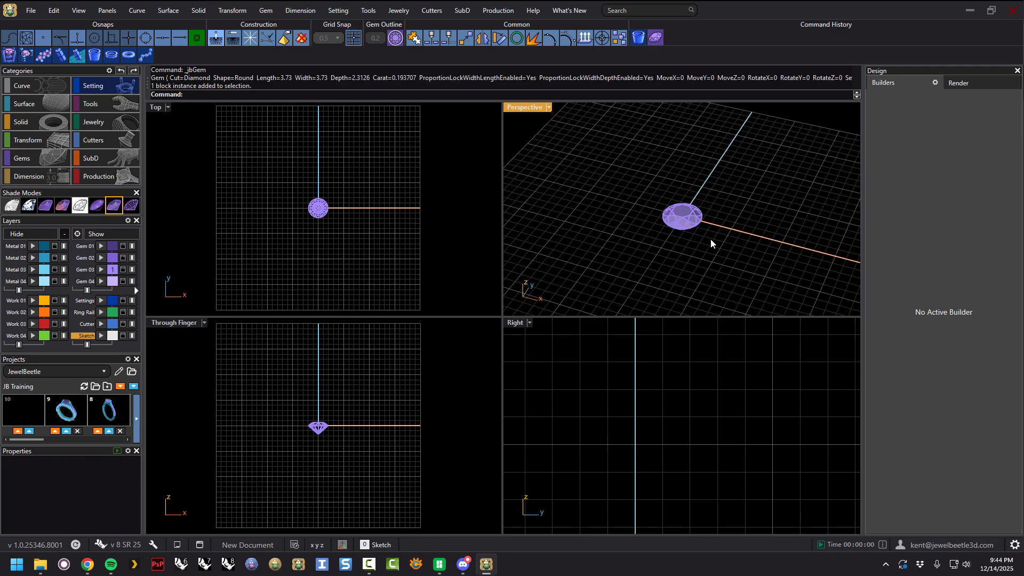
{"action": "left_click", "coordinate": [690, 223]}
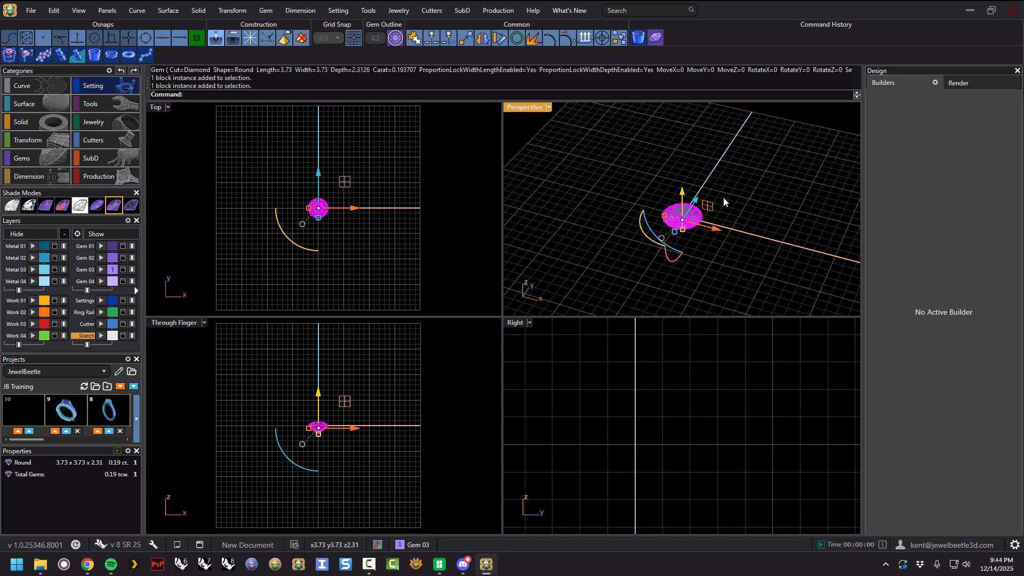
{"action": "left_click", "coordinate": [657, 38]}
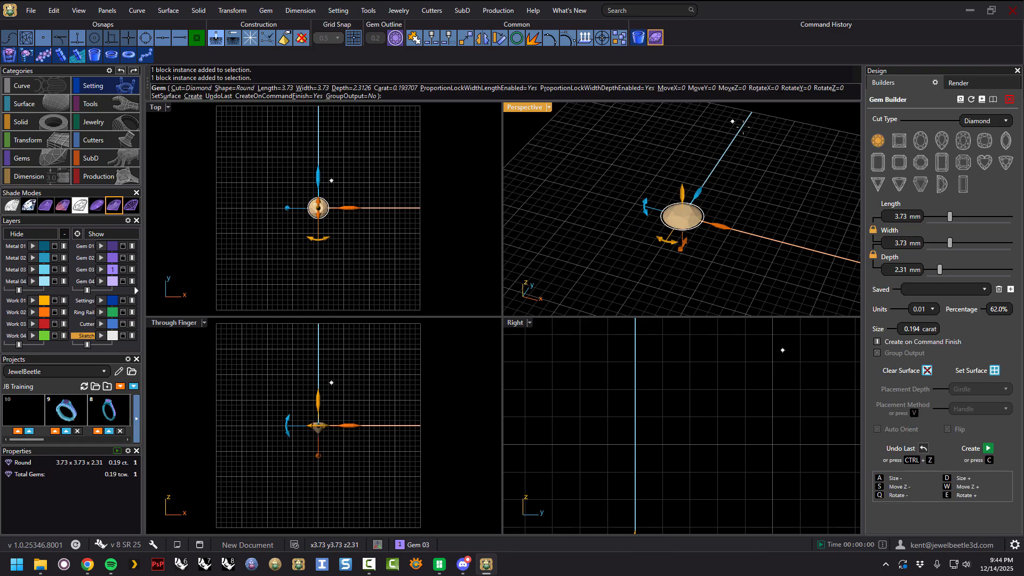
Switch the size increment to 0.05 and then 0.1, sliding the length to about 2.65 and 2.4 mm.
{"action": "left_click", "coordinate": [932, 309]}
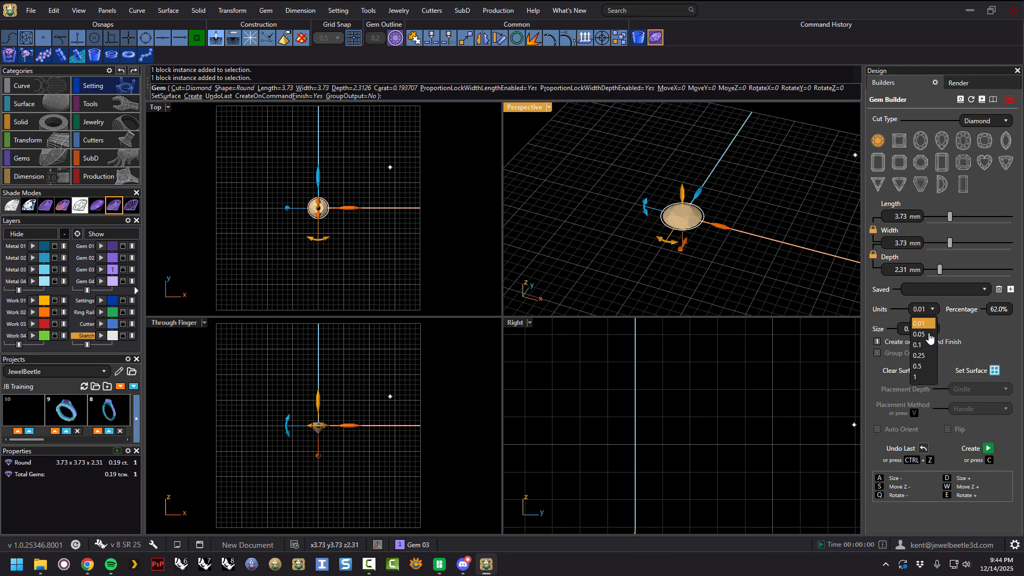
{"action": "left_click", "coordinate": [926, 335]}
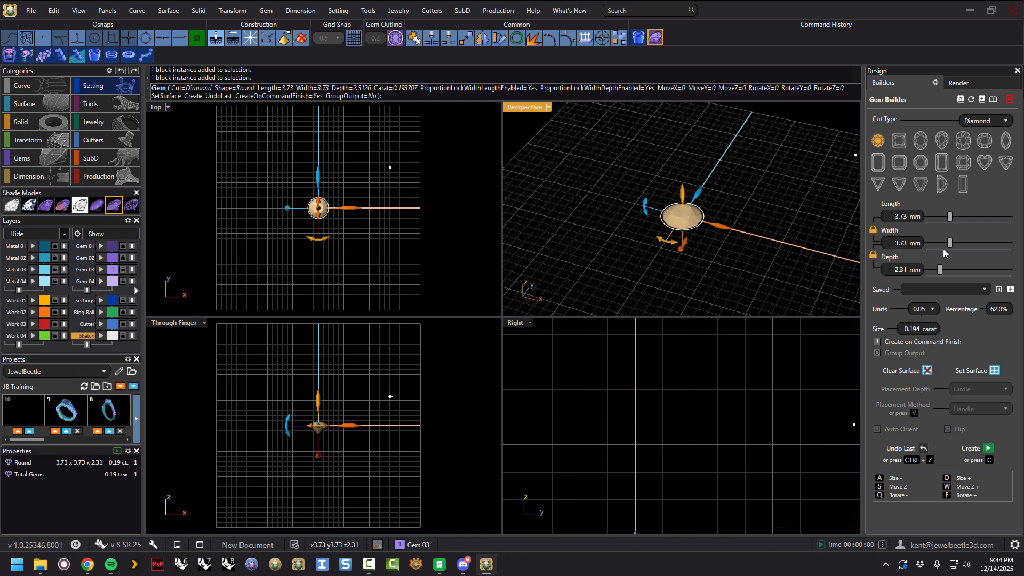
{"action": "left_click_drag", "start_coordinate": [950, 217], "coordinate": [941, 215]}
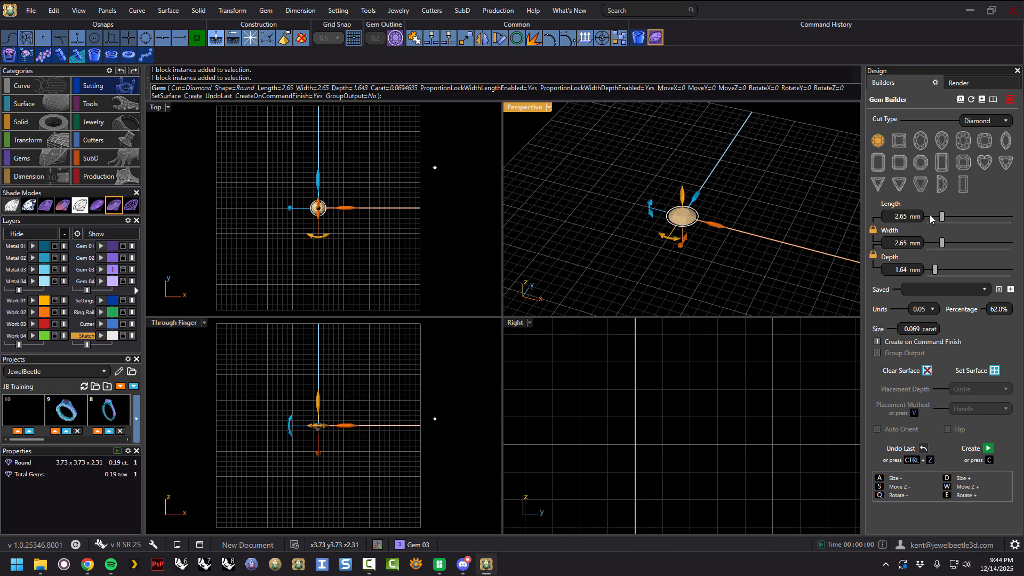
{"action": "left_click", "coordinate": [931, 310]}
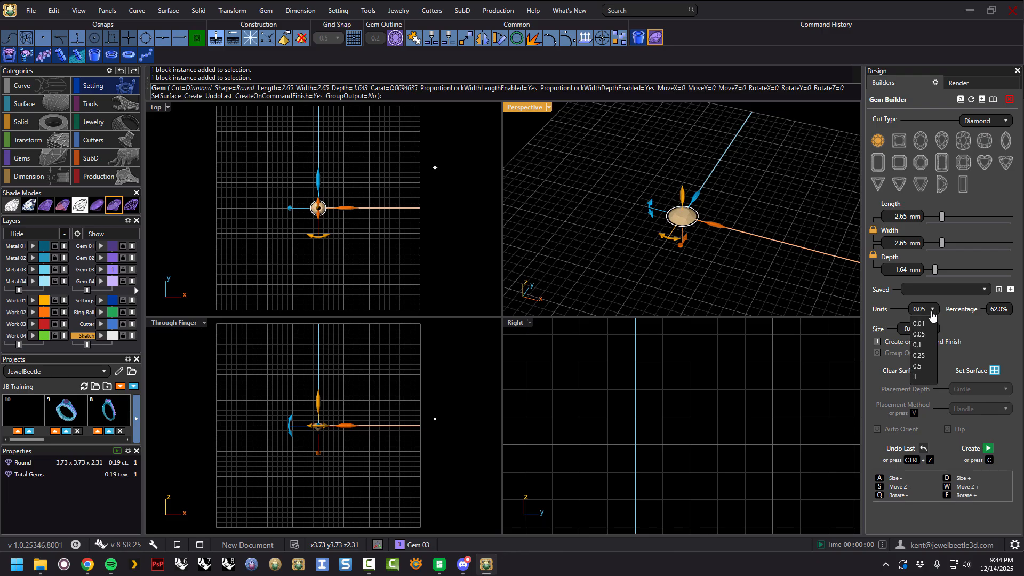
{"action": "left_click", "coordinate": [922, 346]}
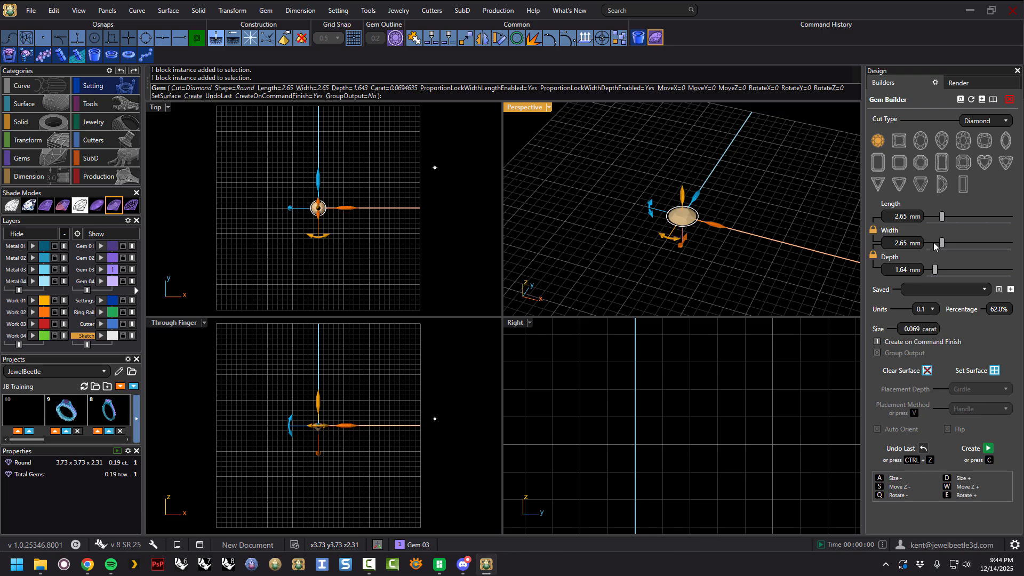
{"action": "left_click_drag", "start_coordinate": [941, 220], "coordinate": [939, 220]}
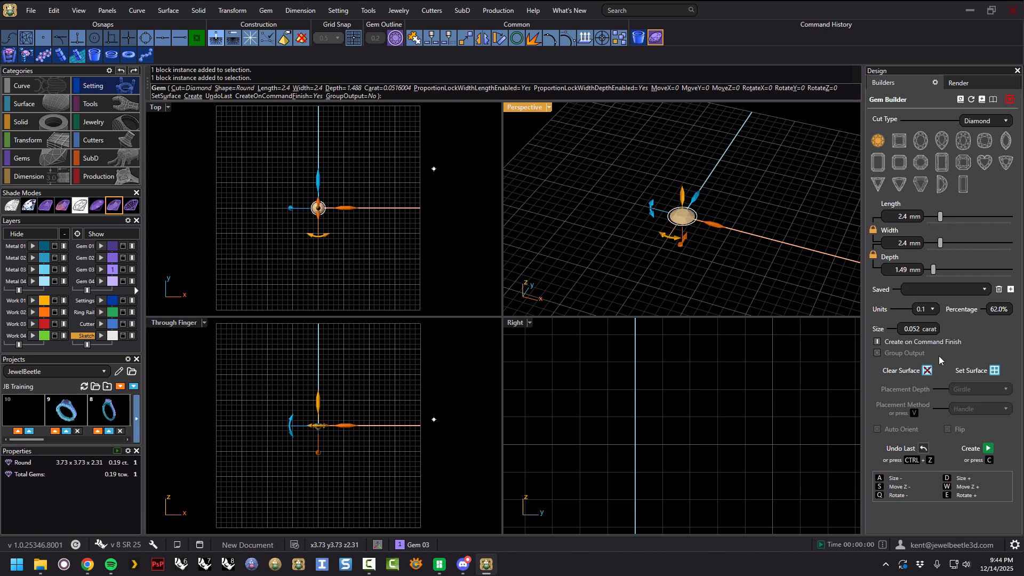
Switch the size increment to 0.25 and then 0.5, sliding the length to about 3 and 5 mm.
{"action": "left_click", "coordinate": [929, 310]}
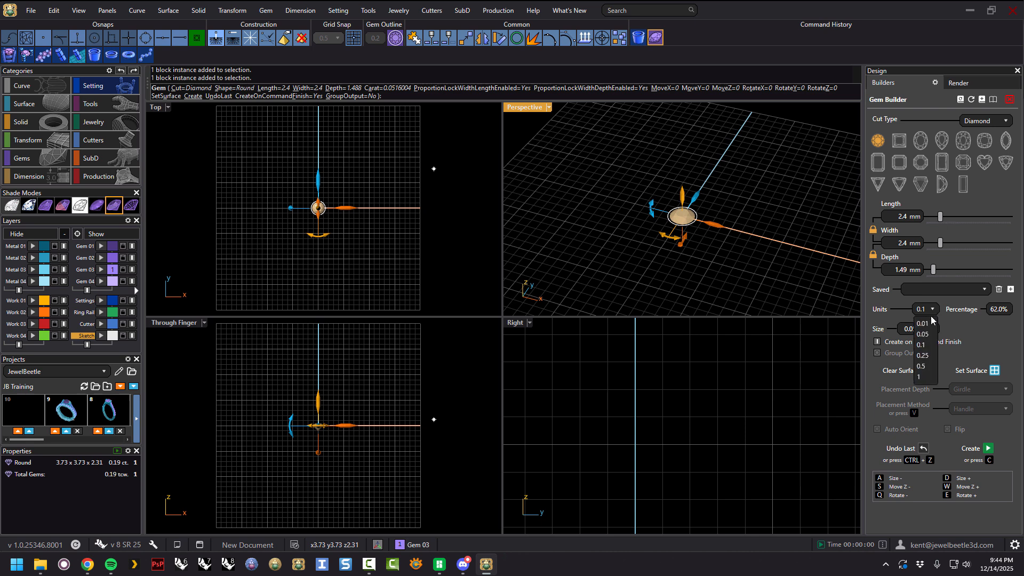
{"action": "left_click", "coordinate": [922, 355]}
{"action": "left_click_drag", "start_coordinate": [939, 218], "coordinate": [945, 217]}
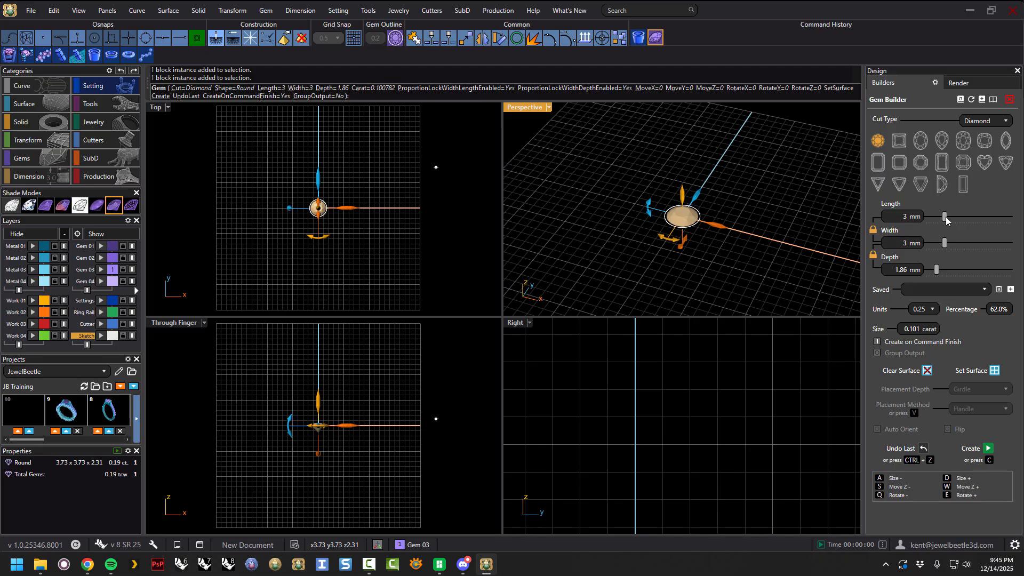
{"action": "left_click", "coordinate": [932, 309]}
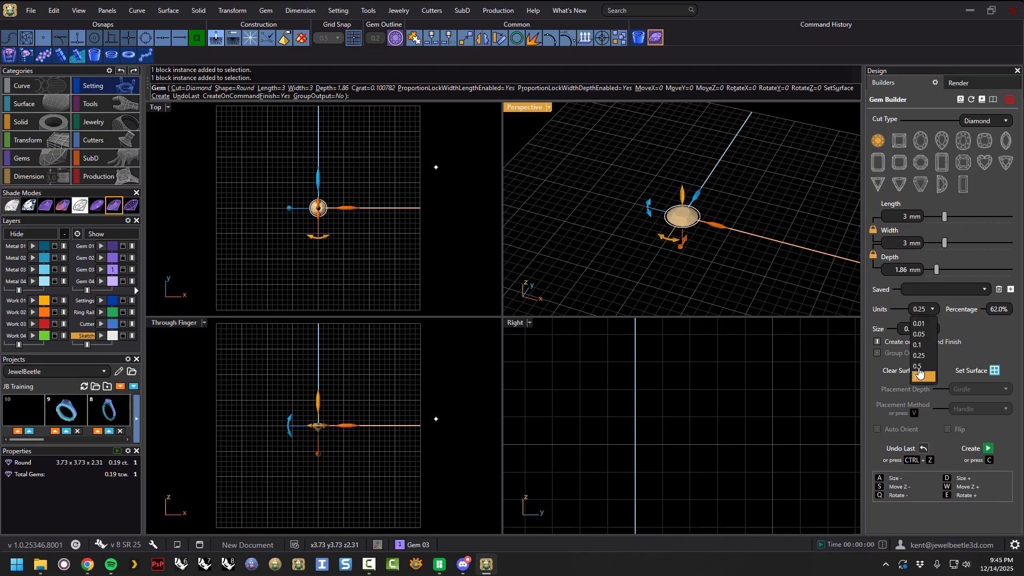
{"action": "left_click", "coordinate": [918, 367]}
{"action": "left_click_drag", "start_coordinate": [944, 217], "coordinate": [959, 223]}
Switch the size increment to 1 and then 0.1, adjusting the gem's length to 5.25 mm.
{"action": "left_click", "coordinate": [930, 309]}
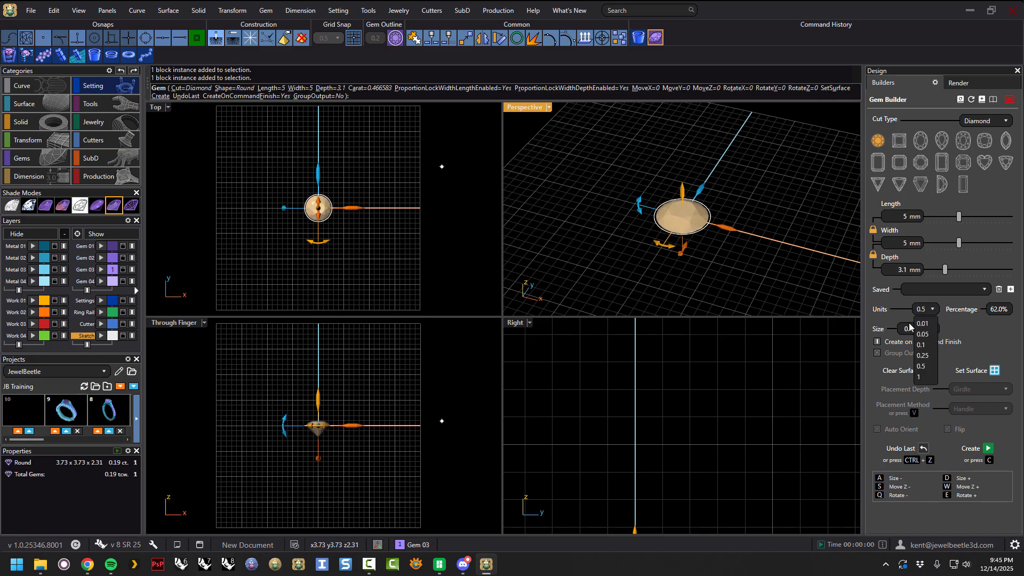
{"action": "left_click", "coordinate": [923, 378]}
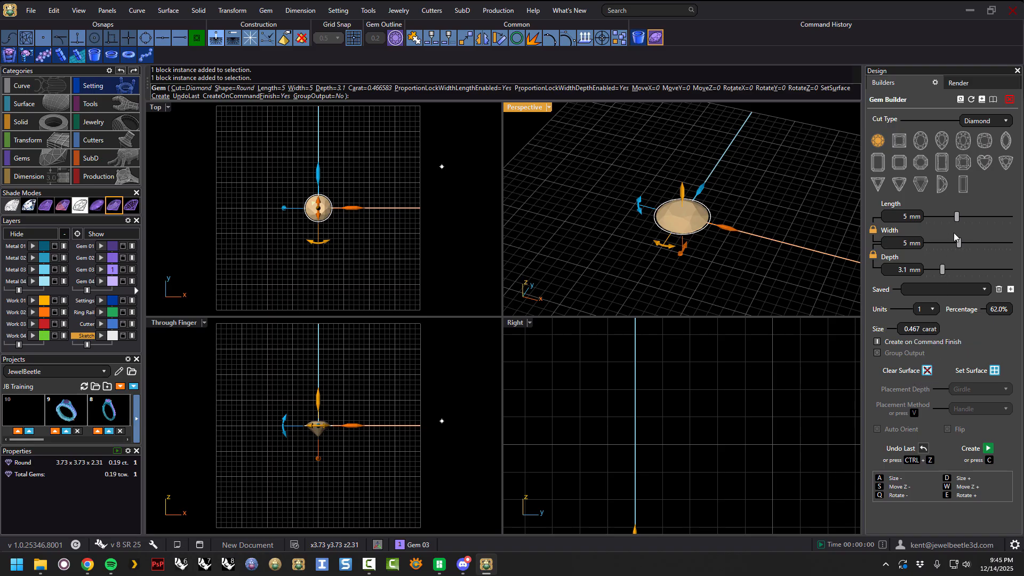
{"action": "mouse_move", "coordinate": [959, 217]}
{"action": "left_mouse_down"}
{"action": "mouse_move", "coordinate": [923, 219]}
{"action": "mouse_move", "coordinate": [970, 223]}
{"action": "mouse_move", "coordinate": [957, 219]}
{"action": "left_mouse_up"}
{"action": "left_click", "coordinate": [926, 309]}
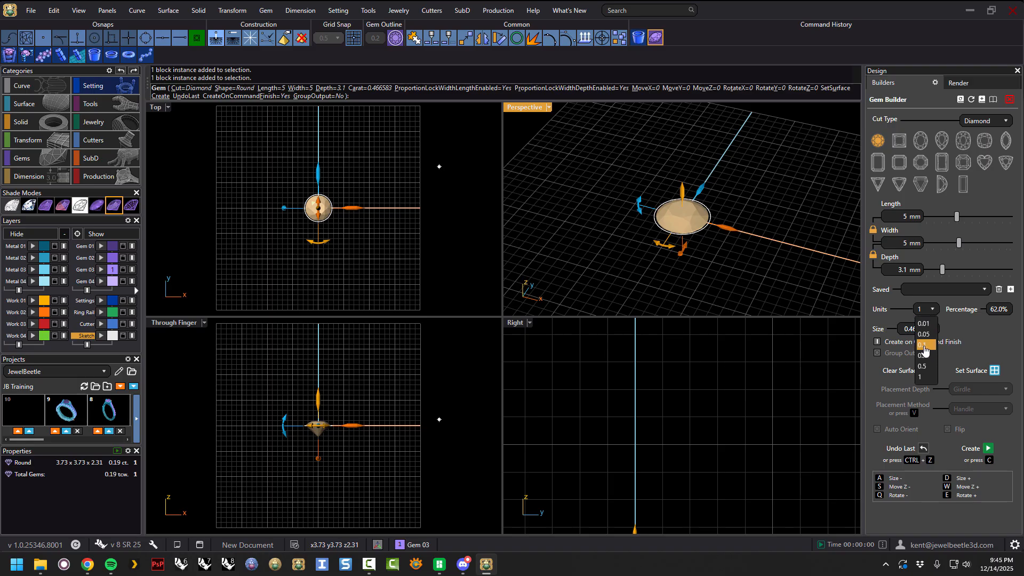
{"action": "left_click", "coordinate": [924, 346]}
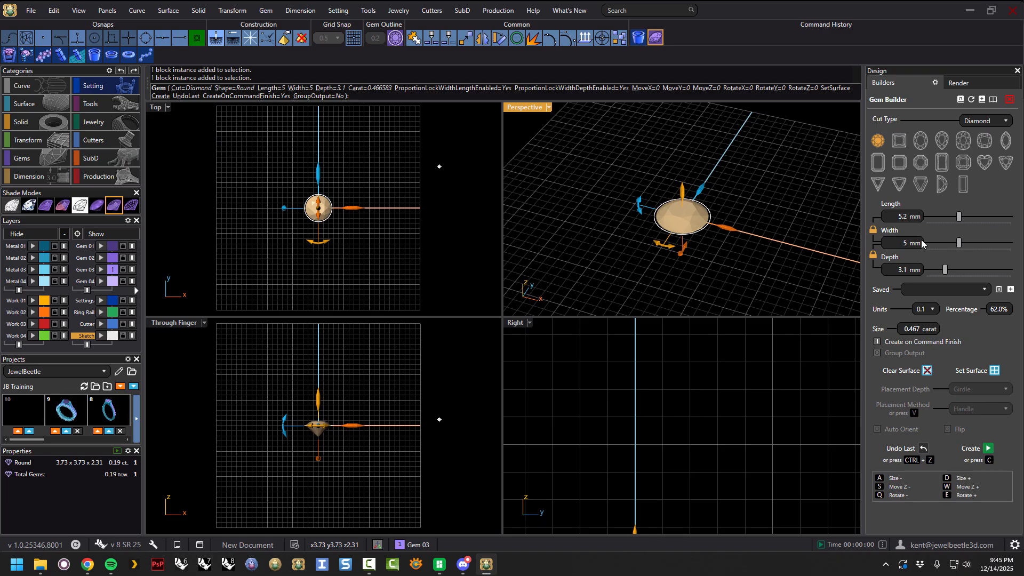
{"action": "key", "text": "Return"}
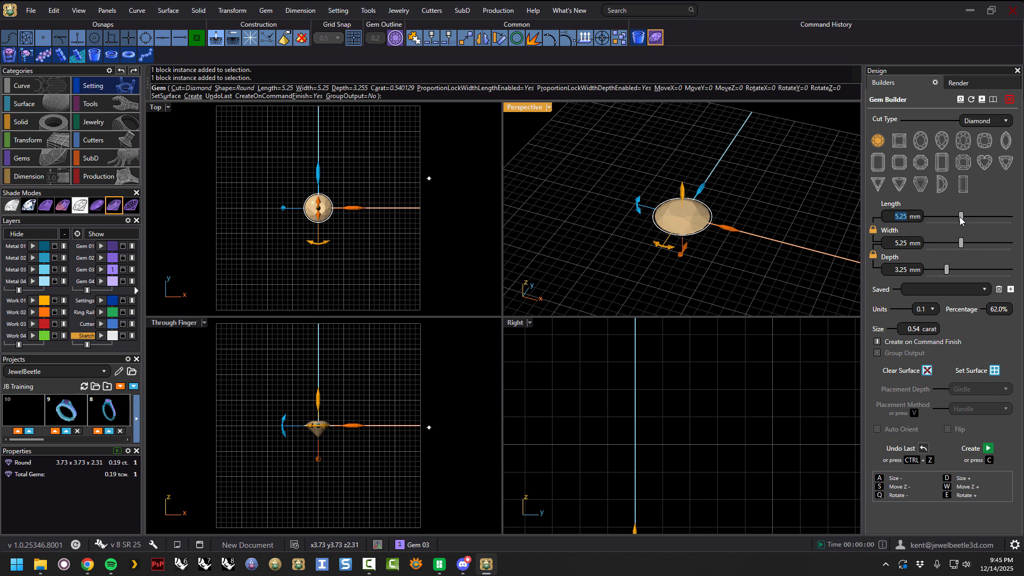
Return the size increment to 0.01 and set the gem's length to 4 mm.
{"action": "left_click", "coordinate": [930, 309]}
{"action": "left_click", "coordinate": [931, 325]}
{"action": "left_click_drag", "start_coordinate": [961, 218], "coordinate": [945, 216]}
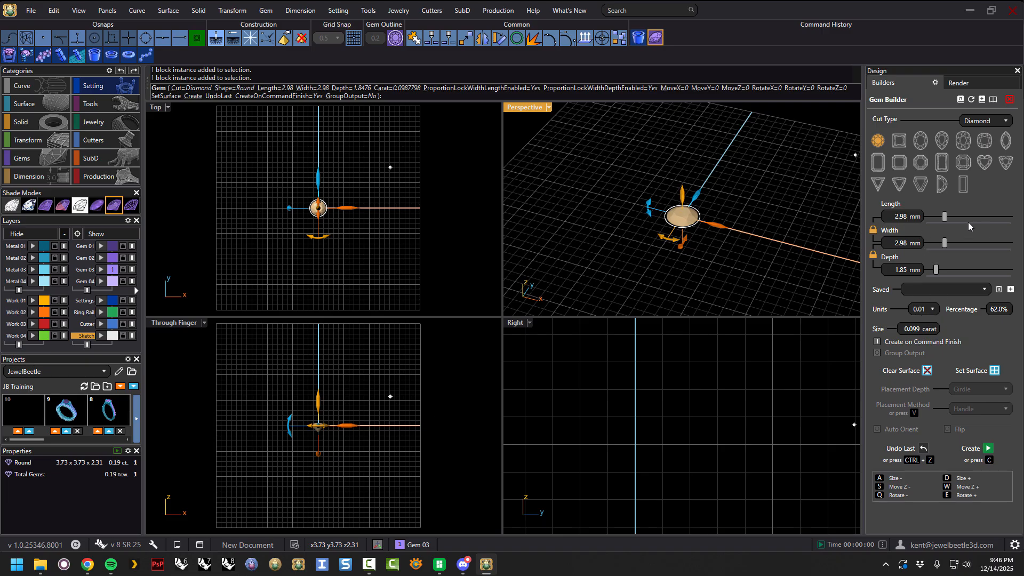
{"action": "left_click_drag", "start_coordinate": [946, 218], "coordinate": [948, 216]}
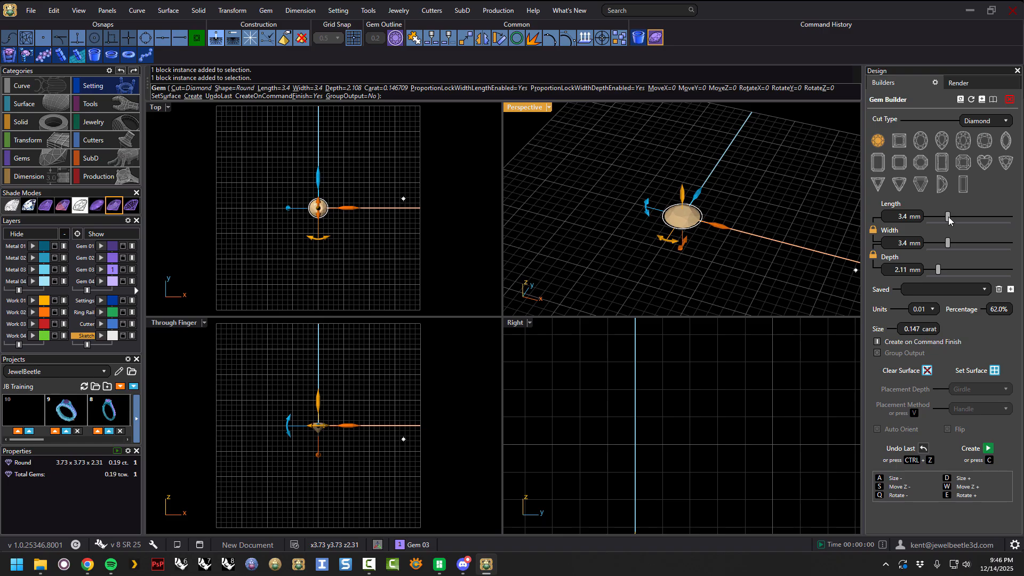
{"action": "left_click_drag", "start_coordinate": [948, 217], "coordinate": [950, 218]}
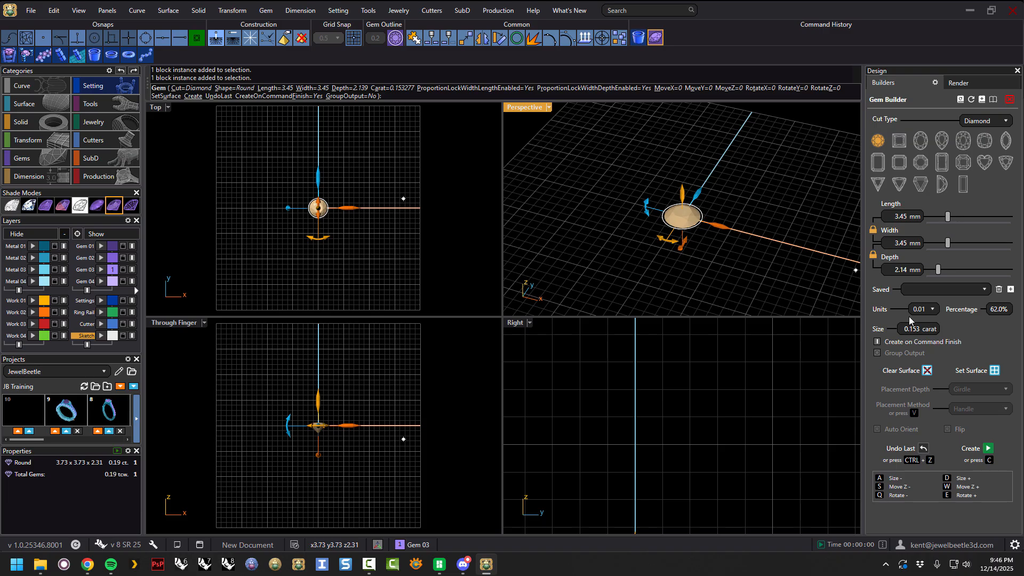
{"action": "double_click", "coordinate": [907, 215]}
{"action": "type", "text": "4"}
{"action": "key", "text": "Return"}
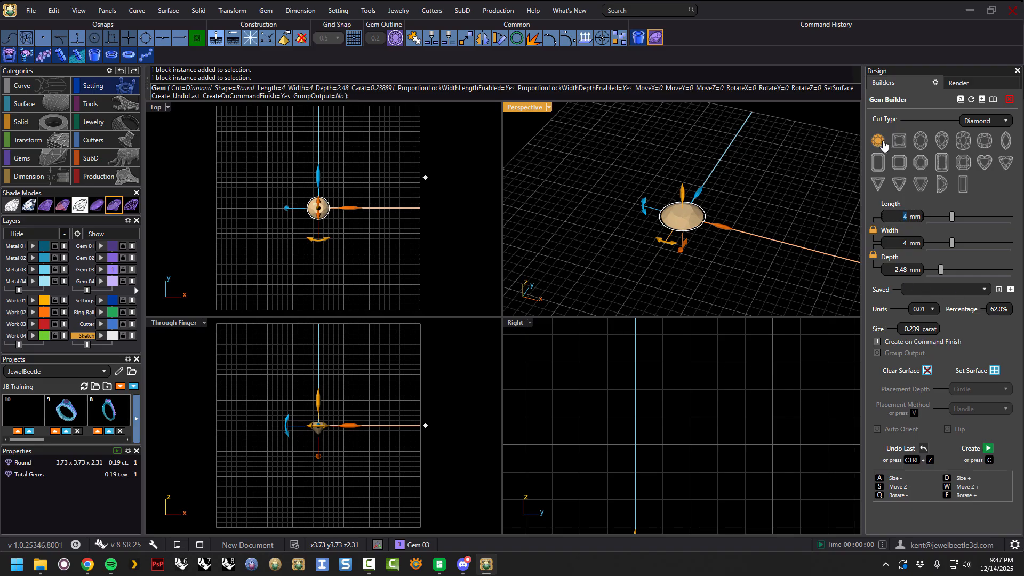
Change the gem to a princess cut and set its depth percentage to 75%.
{"action": "left_click", "coordinate": [900, 143]}
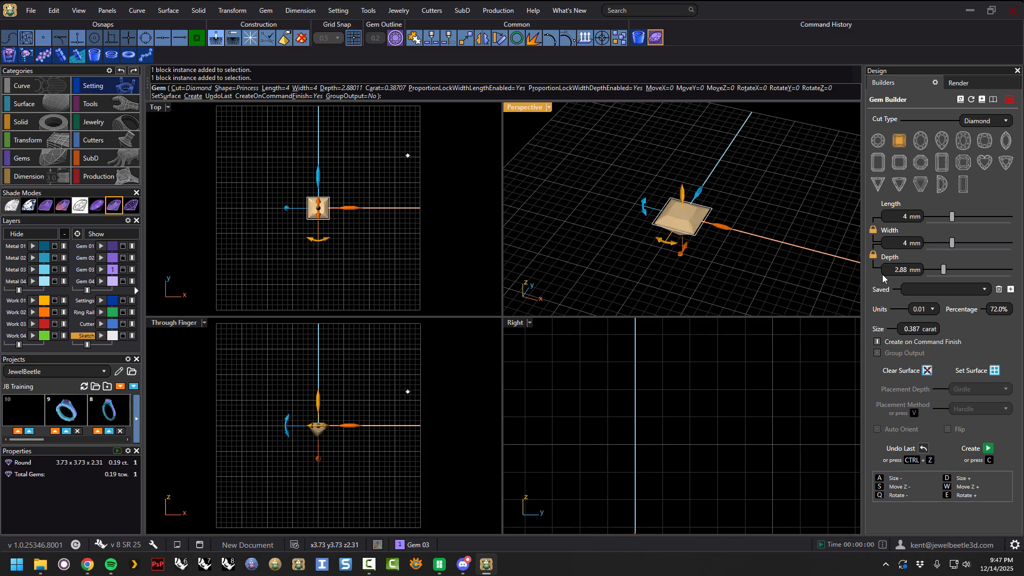
{"action": "right_click_drag", "start_coordinate": [777, 247], "coordinate": [790, 213]}
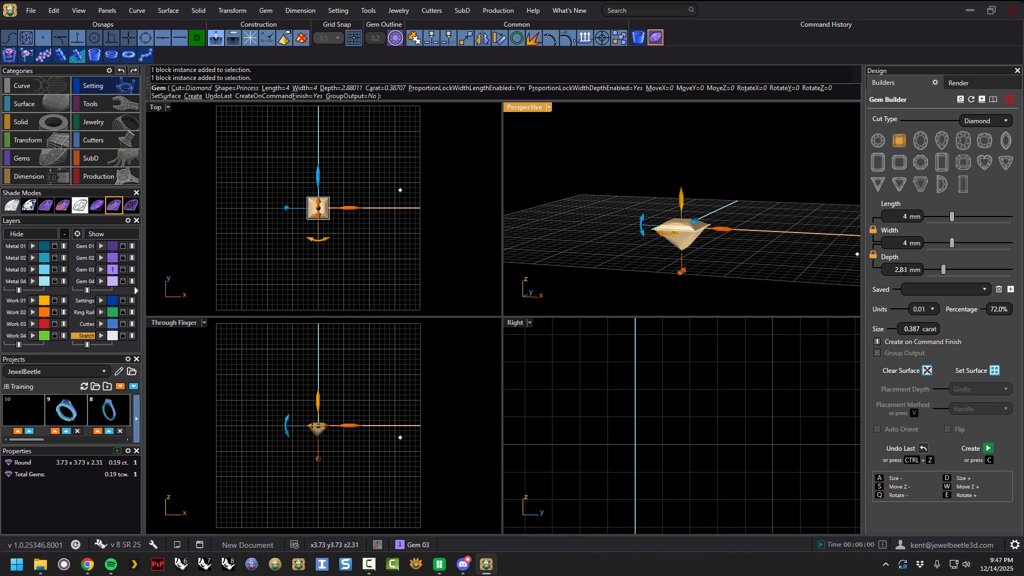
{"action": "left_click", "coordinate": [991, 310]}
{"action": "type", "text": "75"}
{"action": "key", "text": "Return"}
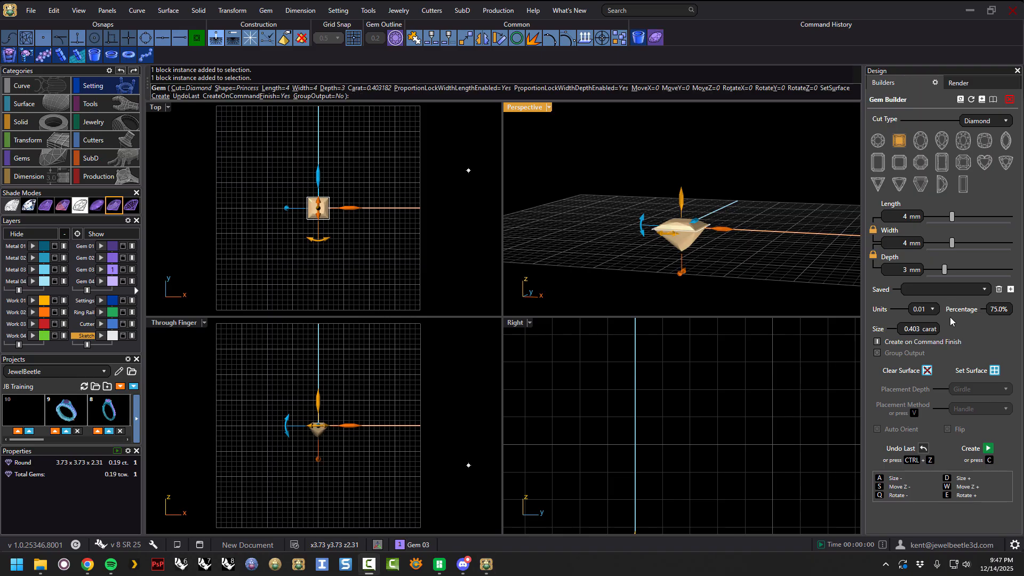
Set the depth percentage to 71% and slide the gem's length to about 3.71 mm.
{"action": "right_click_drag", "start_coordinate": [764, 254], "coordinate": [751, 271]}
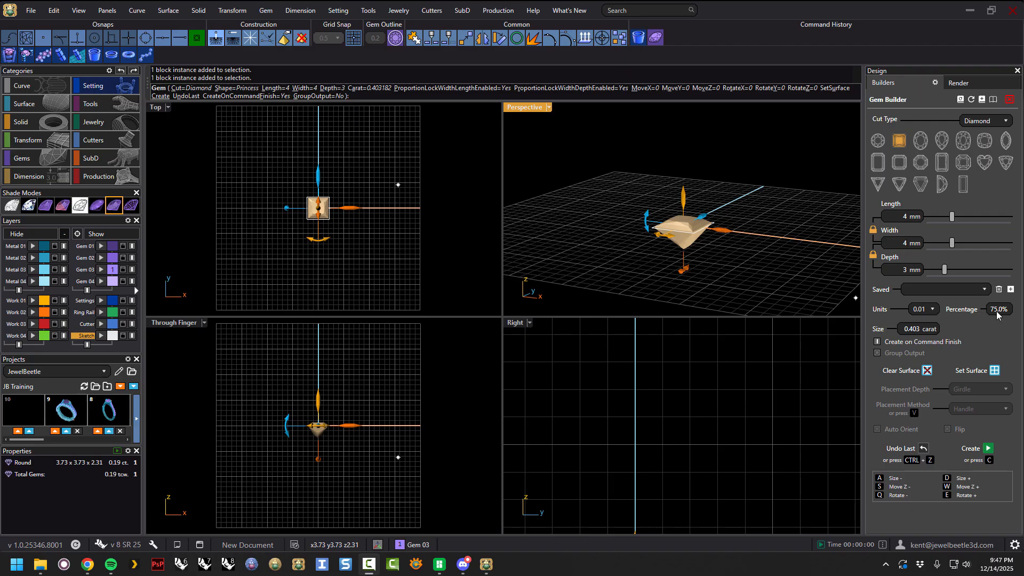
{"action": "right_click_drag", "start_coordinate": [726, 250], "coordinate": [768, 265]}
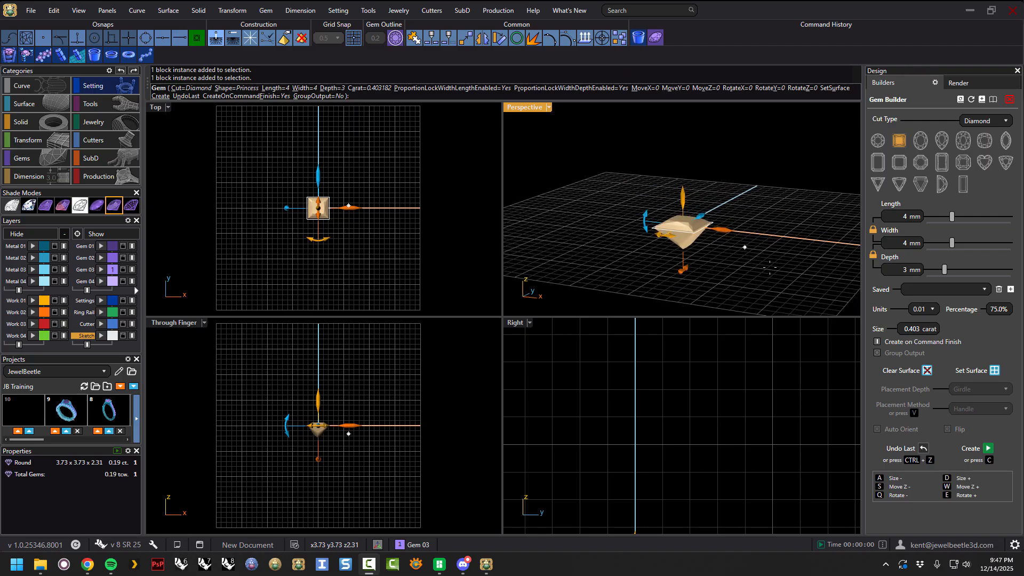
{"action": "left_click", "coordinate": [997, 314]}
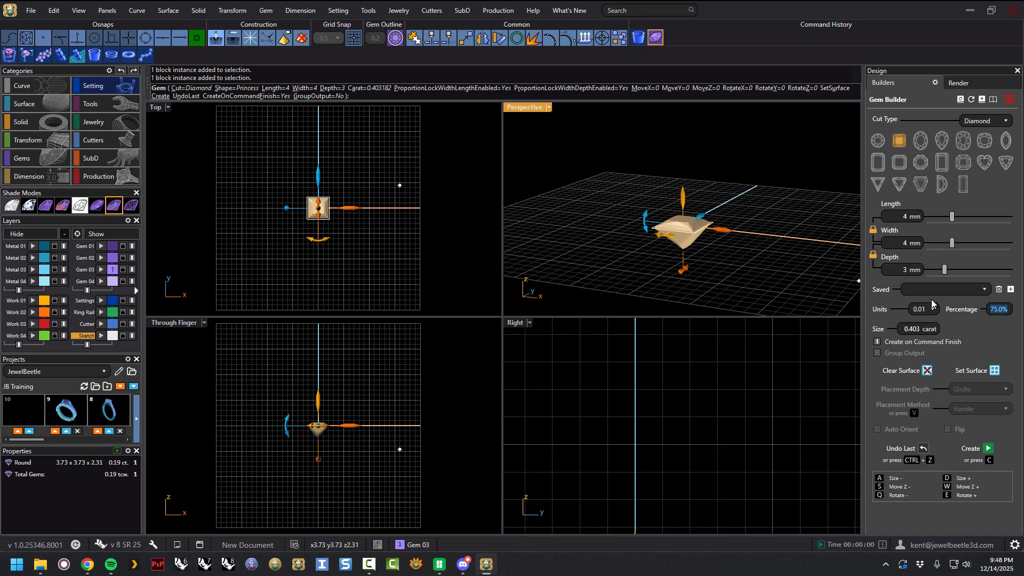
{"action": "type", "text": "71"}
{"action": "key", "text": "Return"}
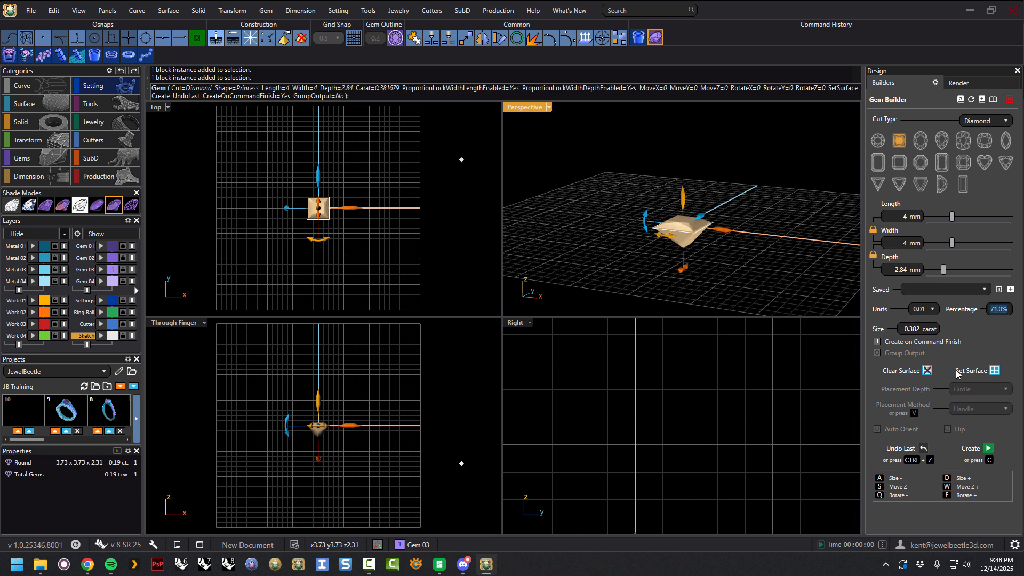
{"action": "right_click_drag", "start_coordinate": [769, 283], "coordinate": [774, 277]}
{"action": "left_click_drag", "start_coordinate": [952, 216], "coordinate": [949, 216]}
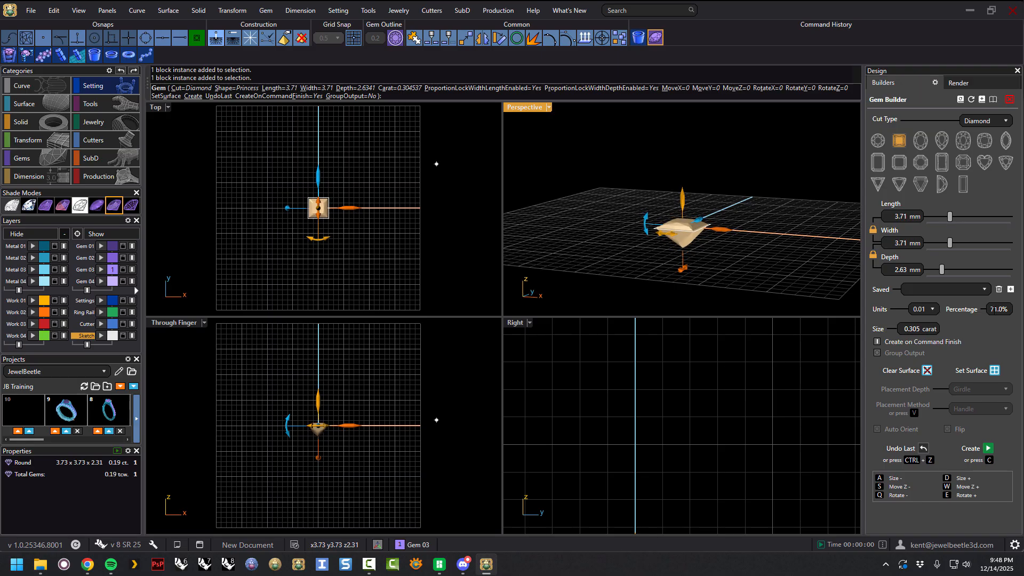
Set the depth percentage back to 75% and switch the gem to an oval cut.
{"action": "left_click", "coordinate": [1001, 310]}
{"action": "type", "text": "75"}
{"action": "key", "text": "Return"}
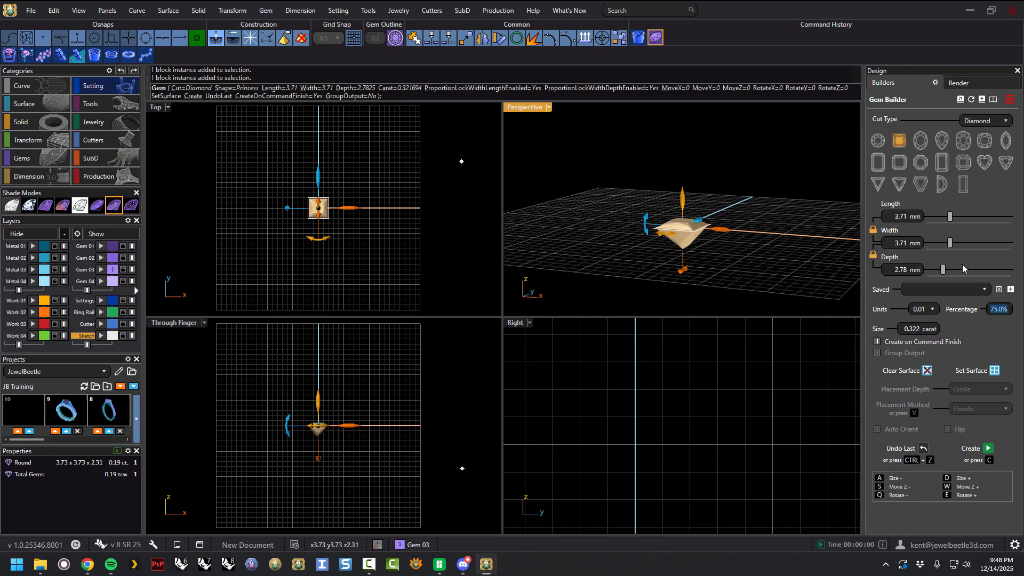
{"action": "left_click", "coordinate": [920, 140]}
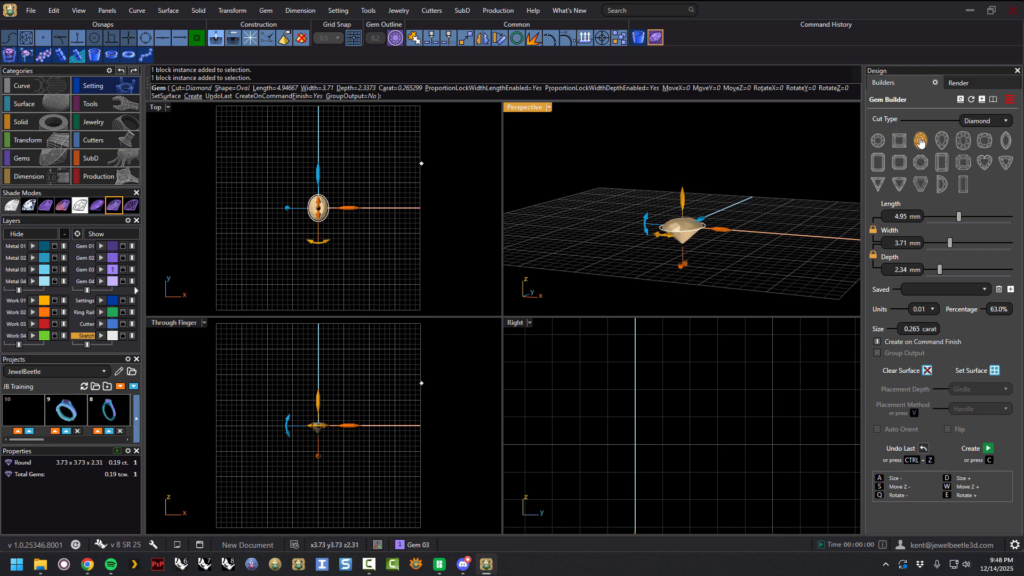
Cycle the gem through the pear, cushion, marquise, emerald and radiant cuts, ending on the round cut.
{"action": "left_click", "coordinate": [942, 137]}
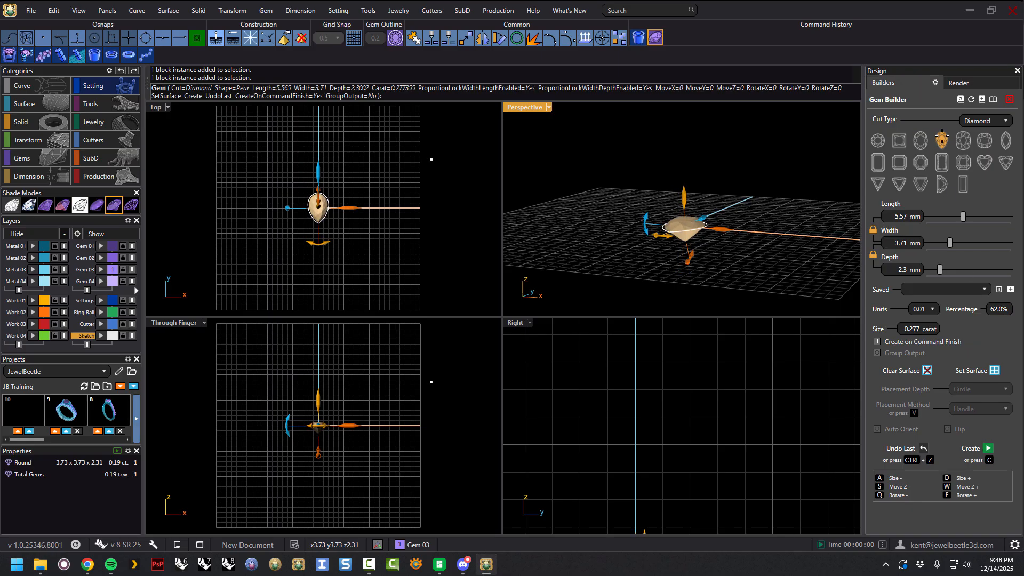
{"action": "left_click", "coordinate": [962, 140]}
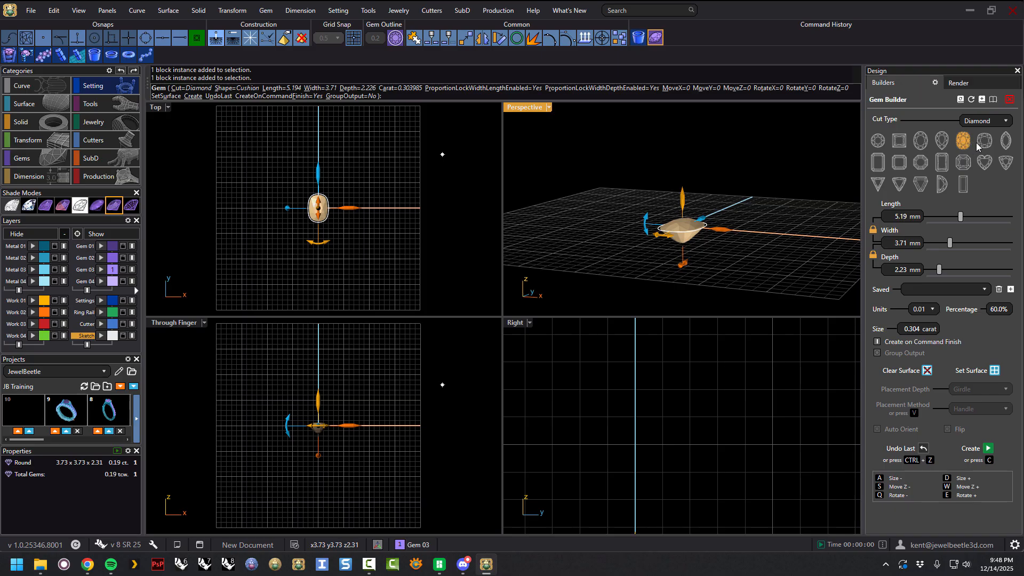
{"action": "left_click", "coordinate": [984, 142]}
{"action": "left_click", "coordinate": [1004, 143]}
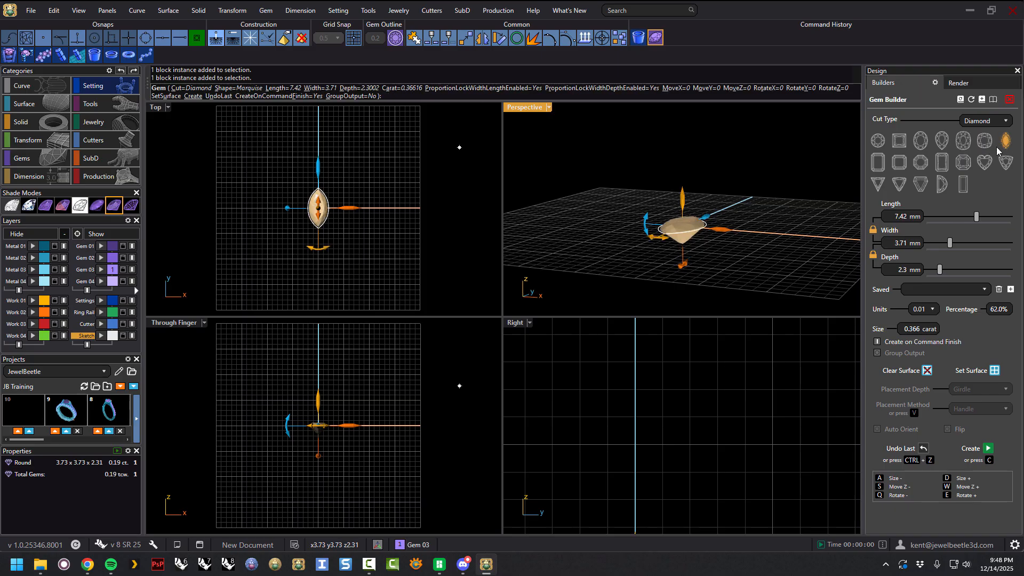
{"action": "left_click", "coordinate": [883, 166]}
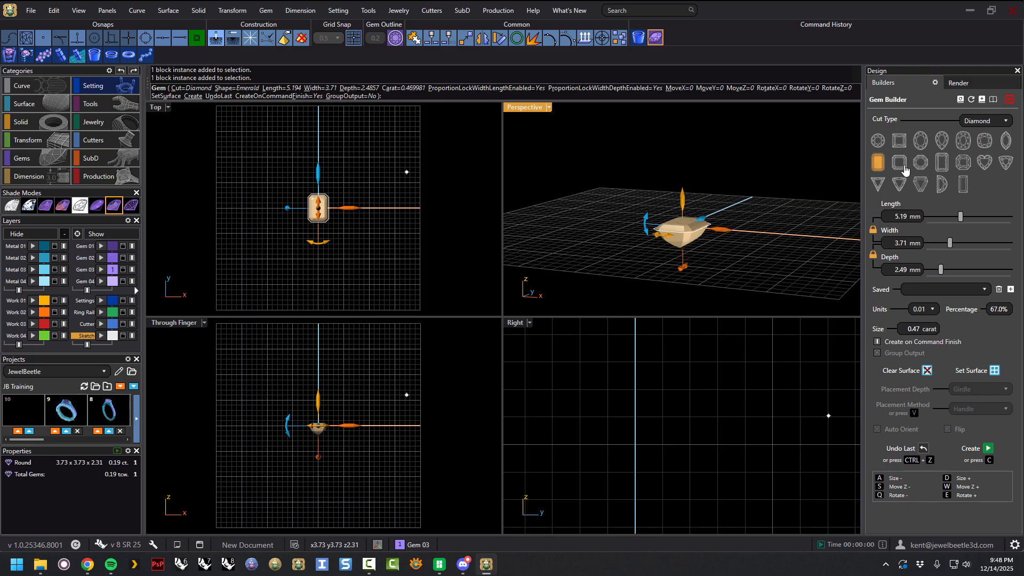
{"action": "left_click", "coordinate": [904, 169]}
{"action": "left_click", "coordinate": [924, 167]}
{"action": "left_click", "coordinate": [942, 164]}
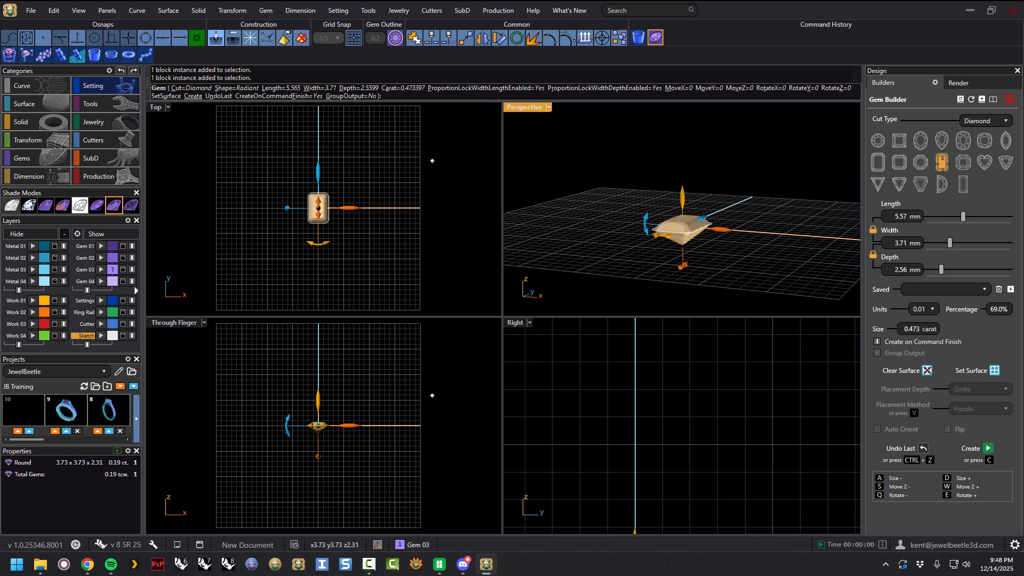
{"action": "left_click", "coordinate": [878, 141]}
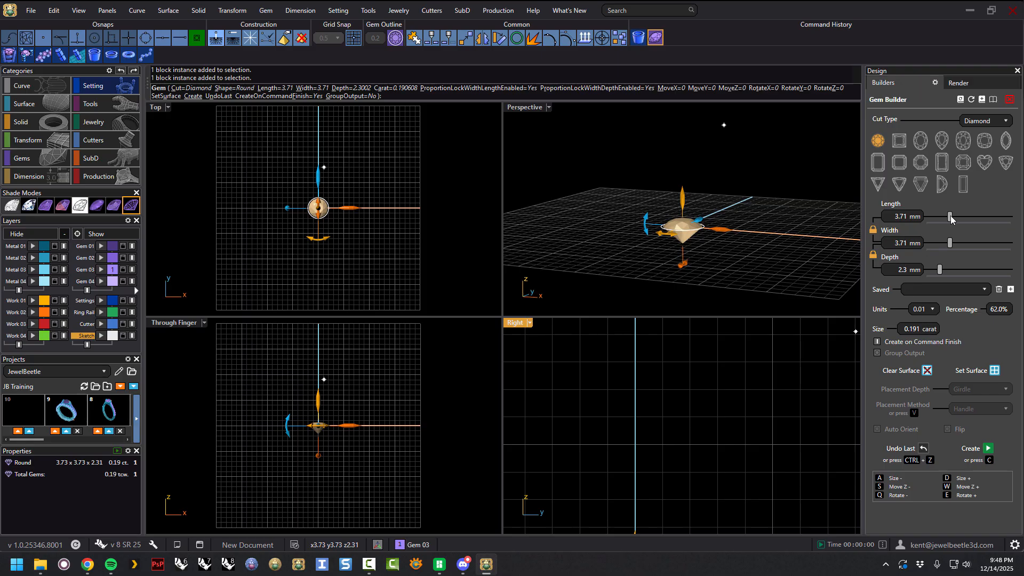
Set the size increment to 0.1 and slide the round gem's length up to 6.5 mm.
{"action": "left_click_drag", "start_coordinate": [951, 217], "coordinate": [963, 219]}
{"action": "left_click", "coordinate": [930, 310]}
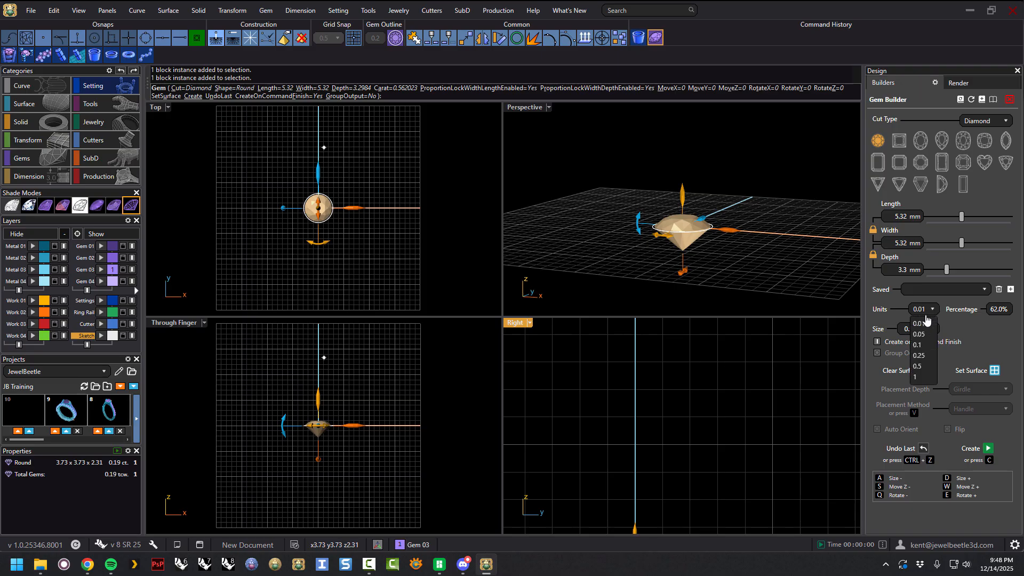
{"action": "left_click", "coordinate": [922, 346]}
{"action": "left_click_drag", "start_coordinate": [961, 217], "coordinate": [970, 217]}
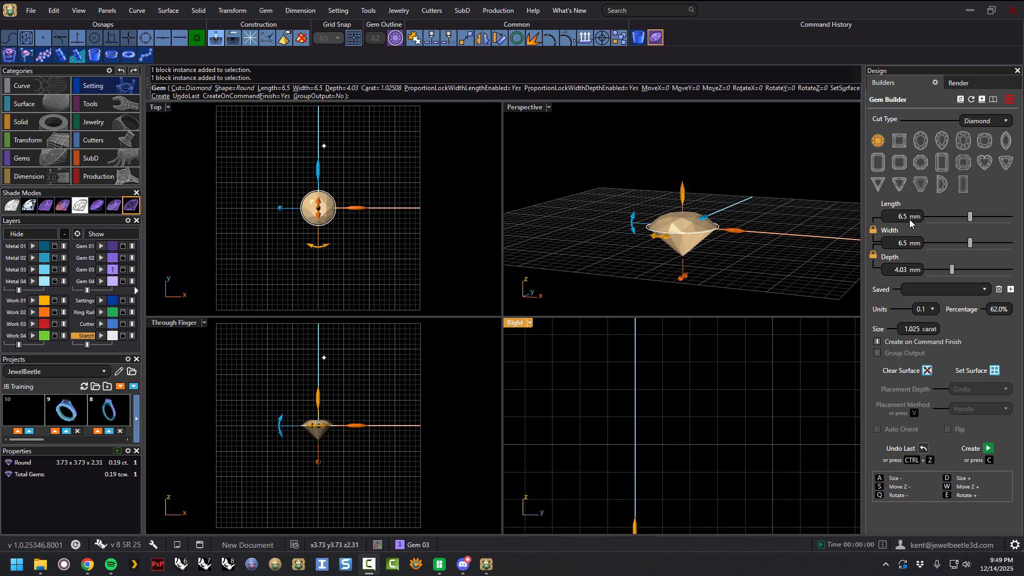
Set the gem's size to 1 carat and save its 6.45 x 6.45 x 4 dimensions as a preset.
{"action": "double_click", "coordinate": [920, 330]}
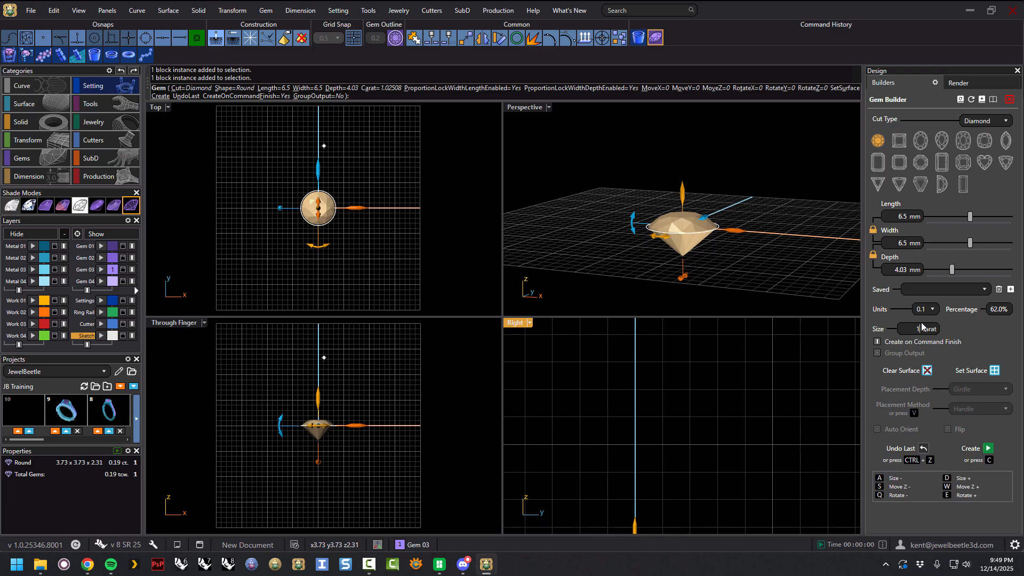
{"action": "key", "text": "Return"}
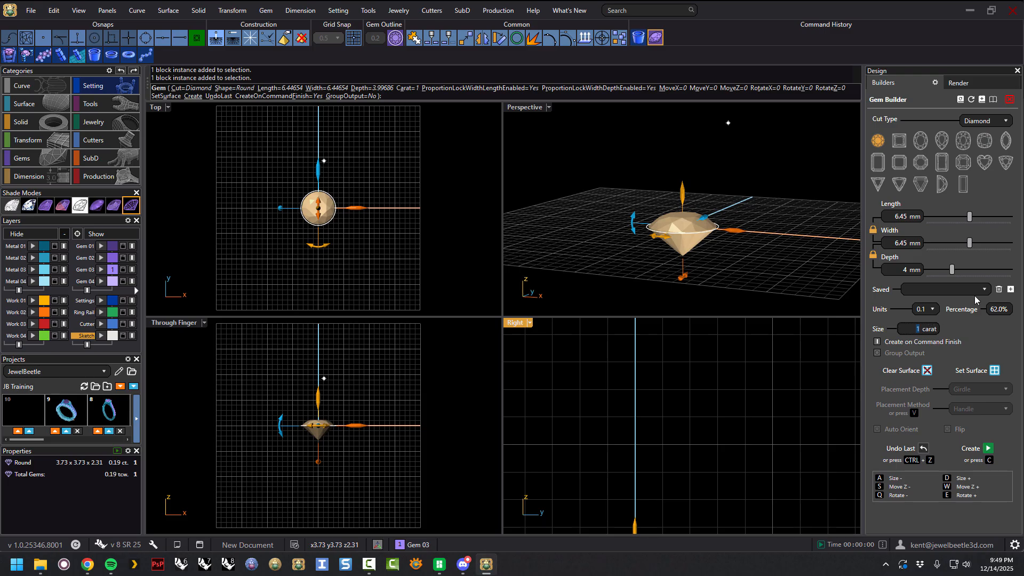
{"action": "left_click", "coordinate": [1011, 290]}
{"action": "left_click", "coordinate": [984, 291]}
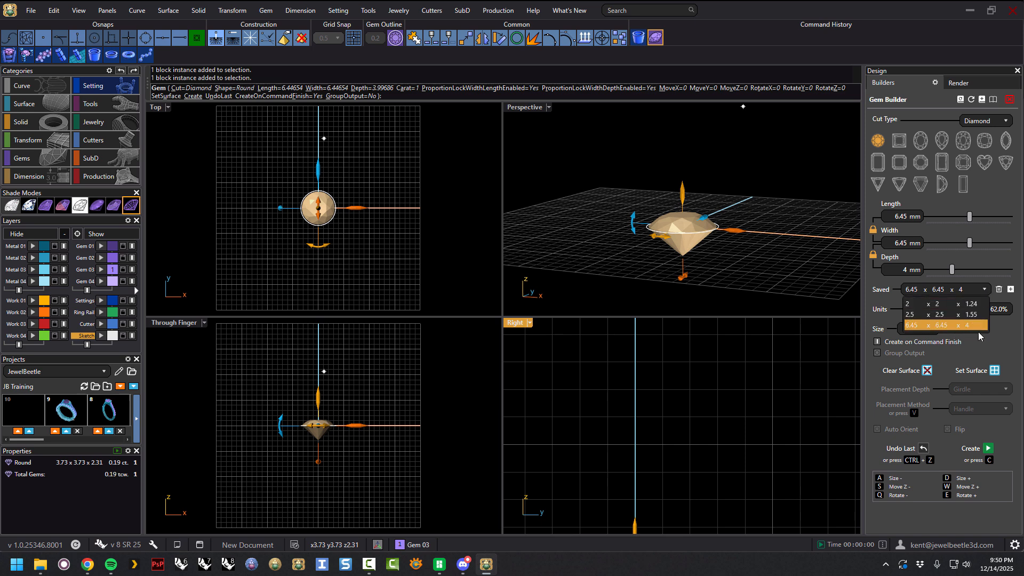
{"action": "left_click", "coordinate": [1002, 328]}
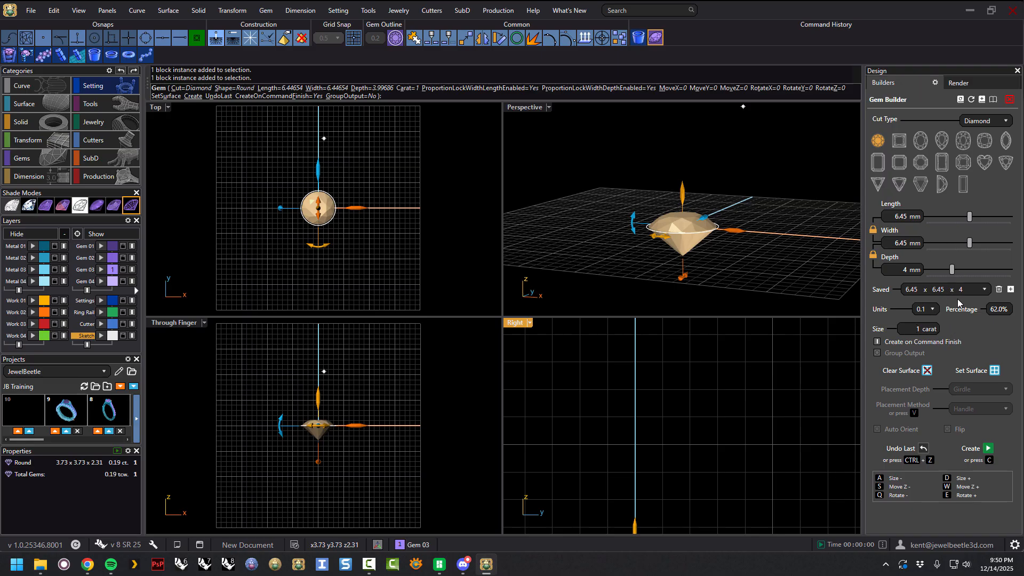
Slide the length back to 6.5 mm and enable Group Output.
{"action": "left_click_drag", "start_coordinate": [970, 216], "coordinate": [970, 223]}
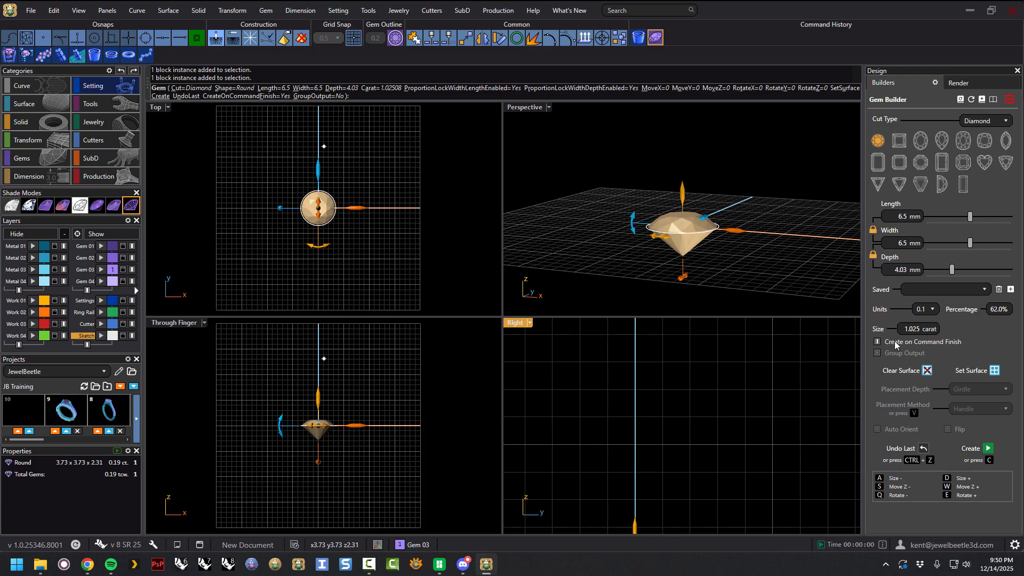
{"action": "right_click_drag", "start_coordinate": [749, 235], "coordinate": [757, 269]}
{"action": "left_click", "coordinate": [877, 353]}
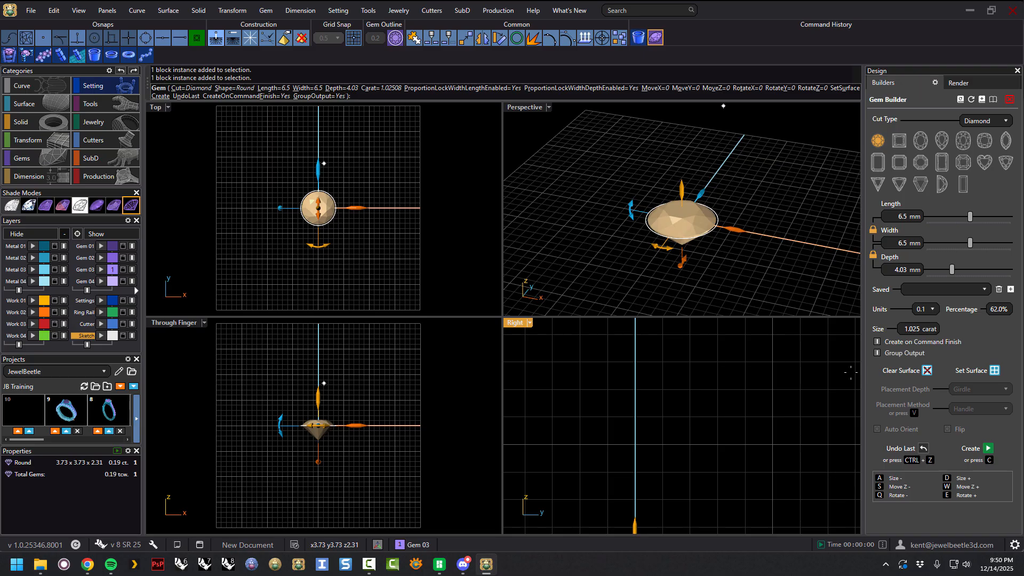
Create three 6.5 mm round gems in a row by moving and creating the gem repeatedly, then finish.
{"action": "left_click_drag", "start_coordinate": [739, 229], "coordinate": [651, 212]}
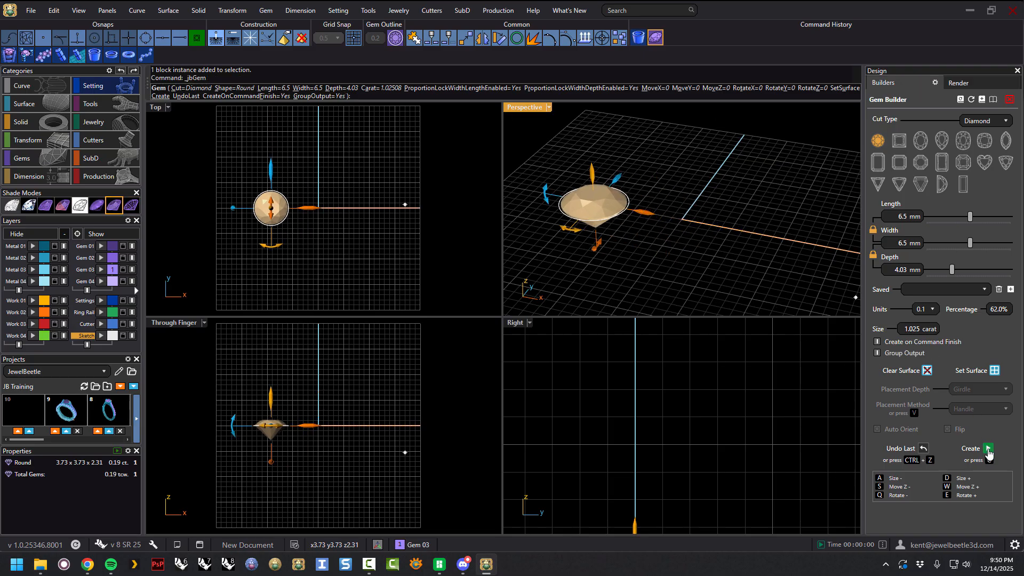
{"action": "left_click", "coordinate": [987, 448]}
{"action": "left_click_drag", "start_coordinate": [727, 229], "coordinate": [801, 277]}
{"action": "left_click", "coordinate": [987, 448]}
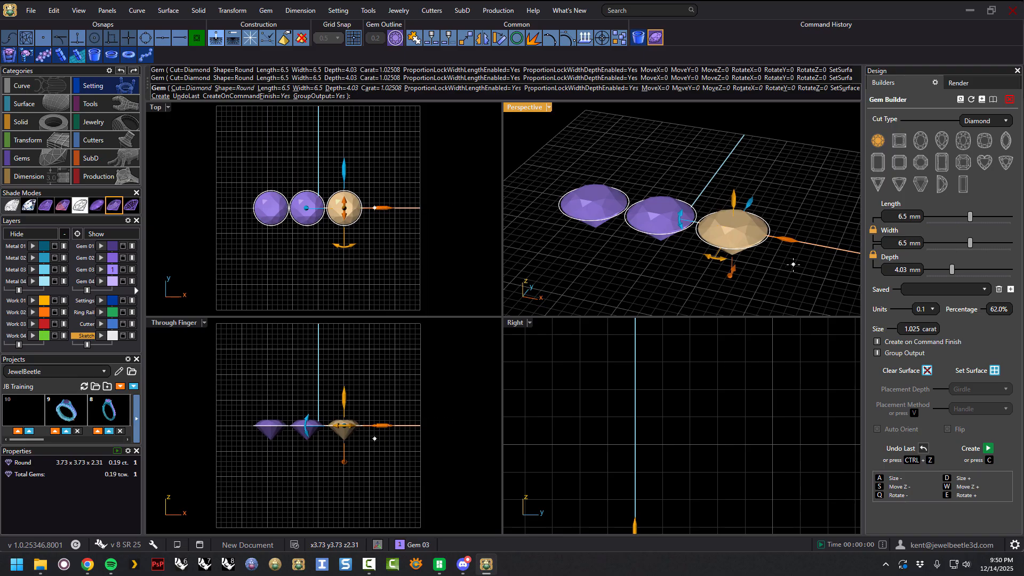
{"action": "key", "text": "Return"}
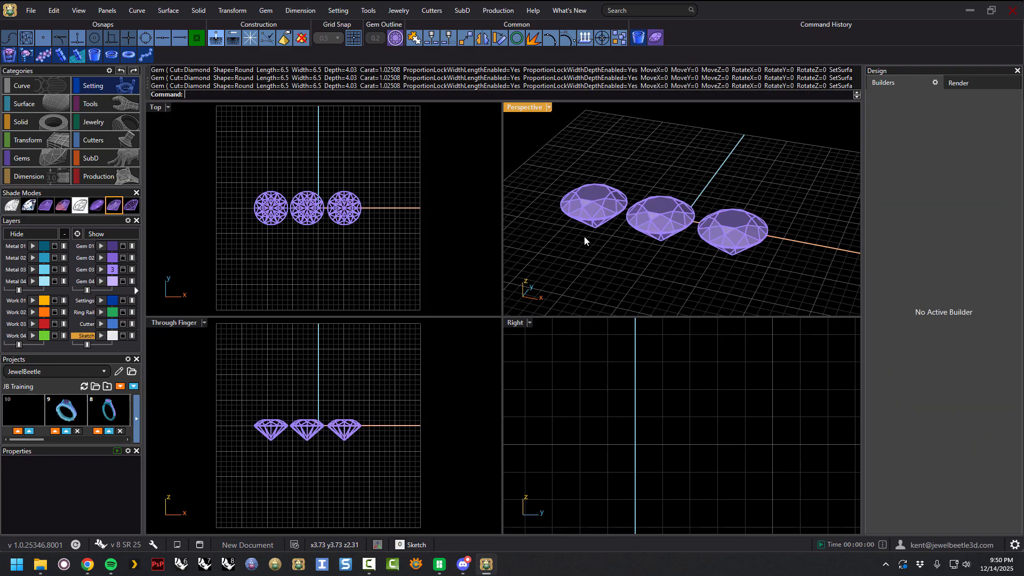
Select the three created gems and delete them.
{"action": "left_click", "coordinate": [741, 235]}
{"action": "right_click_drag", "start_coordinate": [740, 240], "coordinate": [705, 313]}
{"action": "left_click", "coordinate": [721, 171]}
{"action": "left_click", "coordinate": [652, 186]}
{"action": "left_click", "coordinate": [673, 138]}
{"action": "left_click", "coordinate": [599, 180]}
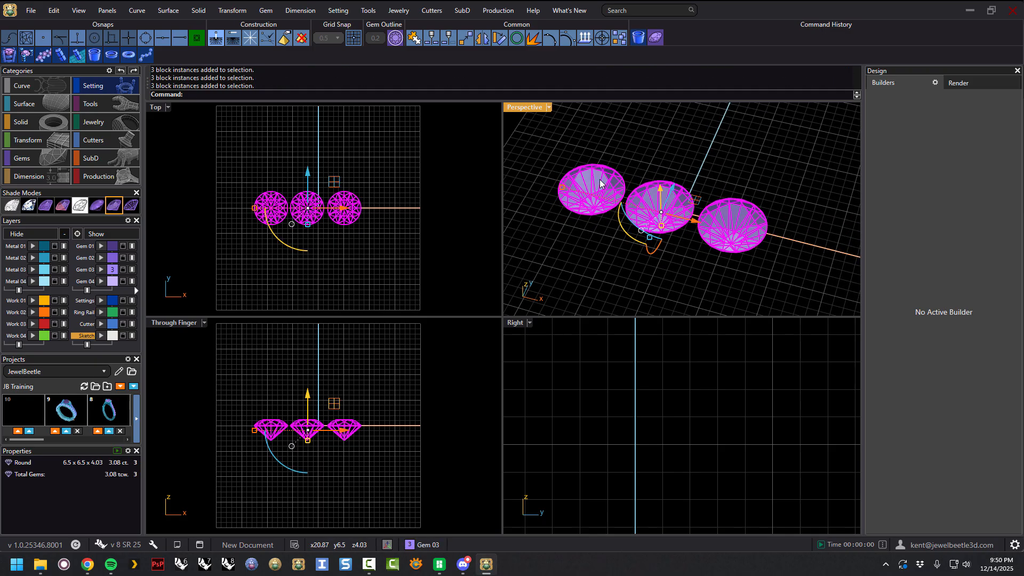
{"action": "left_click", "coordinate": [680, 147]}
{"action": "left_click", "coordinate": [668, 199]}
{"action": "key", "text": "Delete"}
Reopen the Gem Builder, turn Group Output off, and close the builder.
{"action": "left_click", "coordinate": [656, 38]}
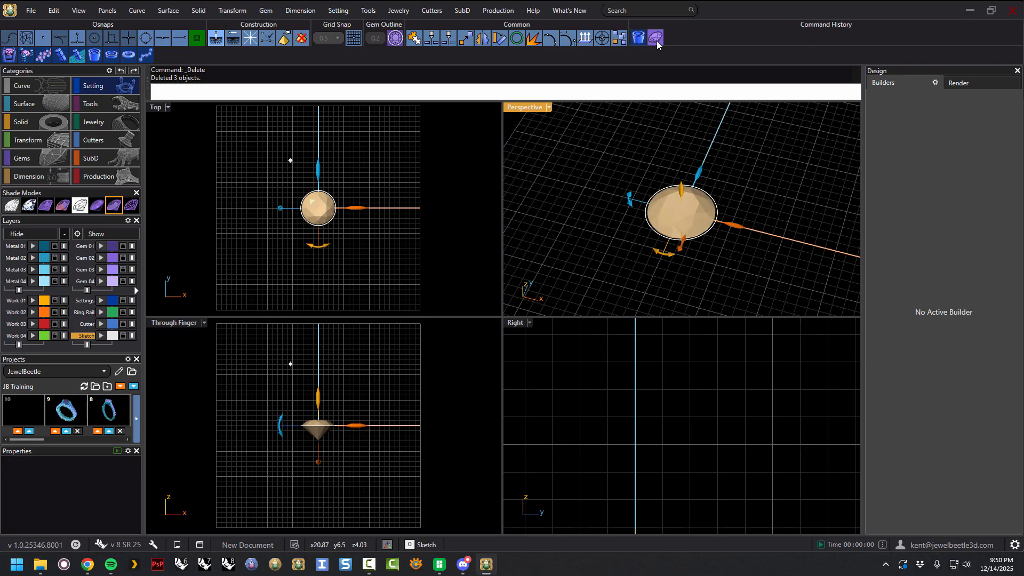
{"action": "left_click", "coordinate": [877, 353]}
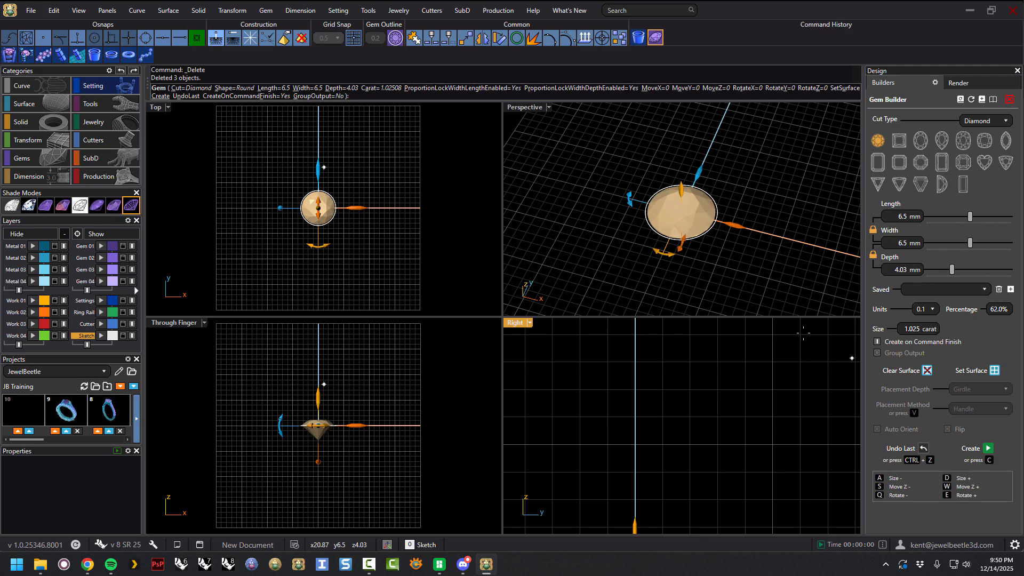
{"action": "right_click_drag", "start_coordinate": [747, 250], "coordinate": [754, 272]}
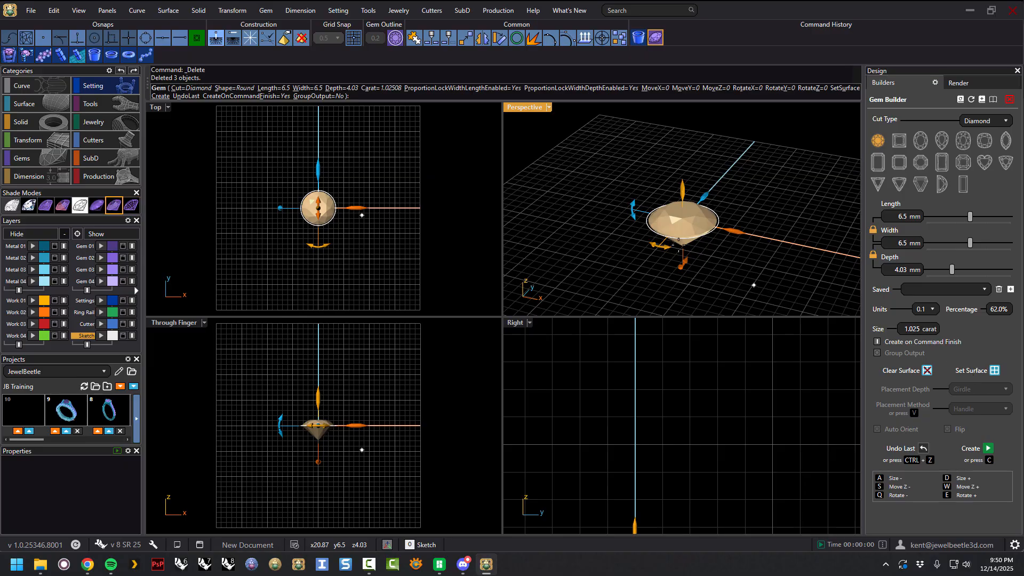
{"action": "left_click", "coordinate": [36, 160]}
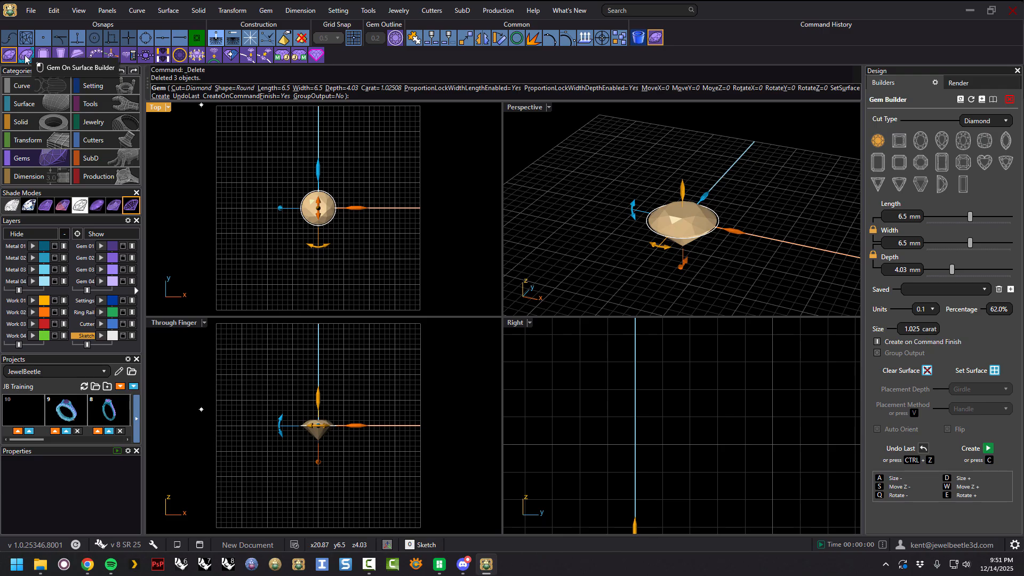
{"action": "right_click_drag", "start_coordinate": [725, 211], "coordinate": [740, 214]}
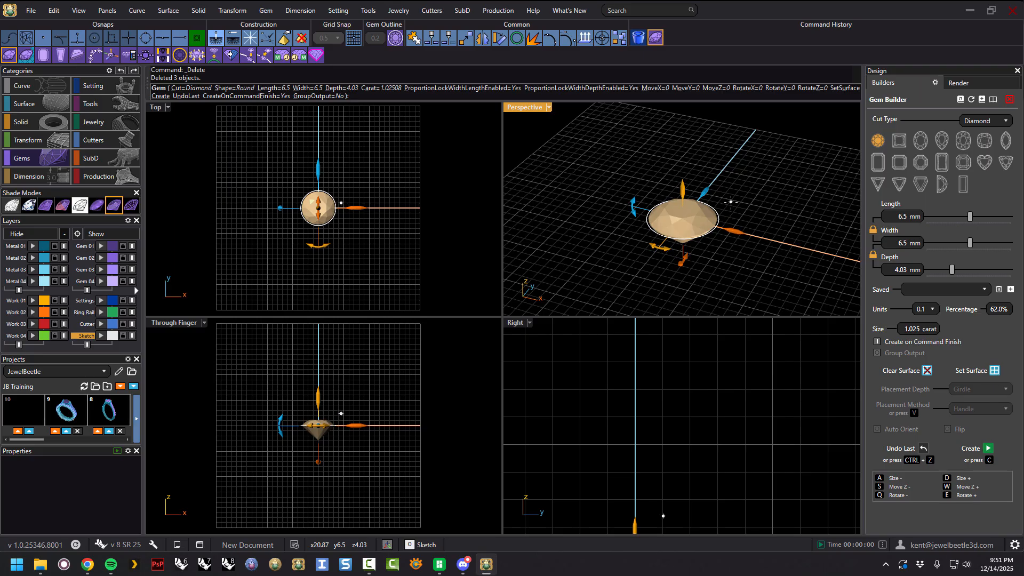
{"action": "key", "text": "Escape"}
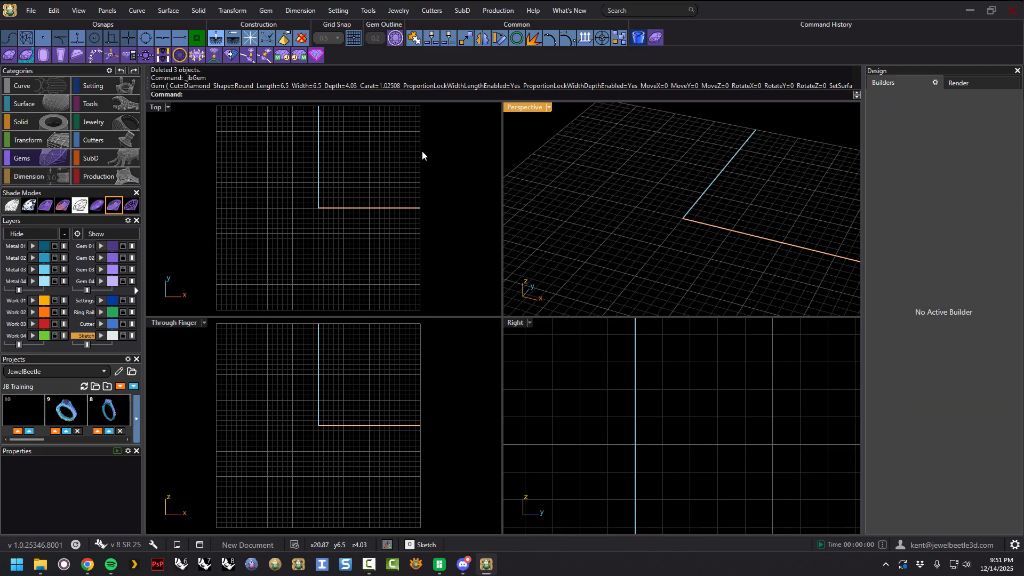
Draw a sphere centred at the origin with the Sphere tool.
{"action": "left_click", "coordinate": [33, 122]}
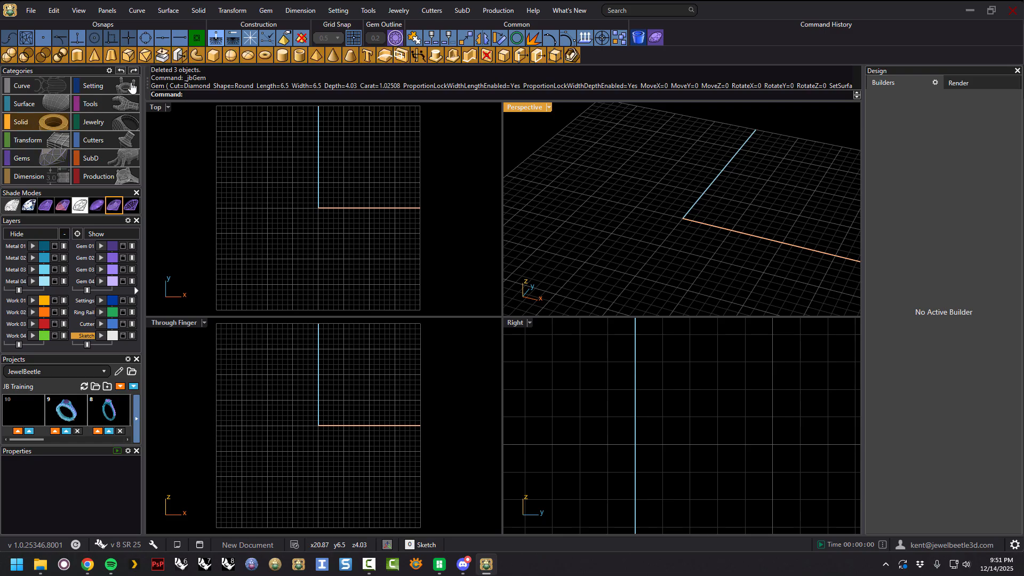
{"action": "left_click", "coordinate": [230, 55]}
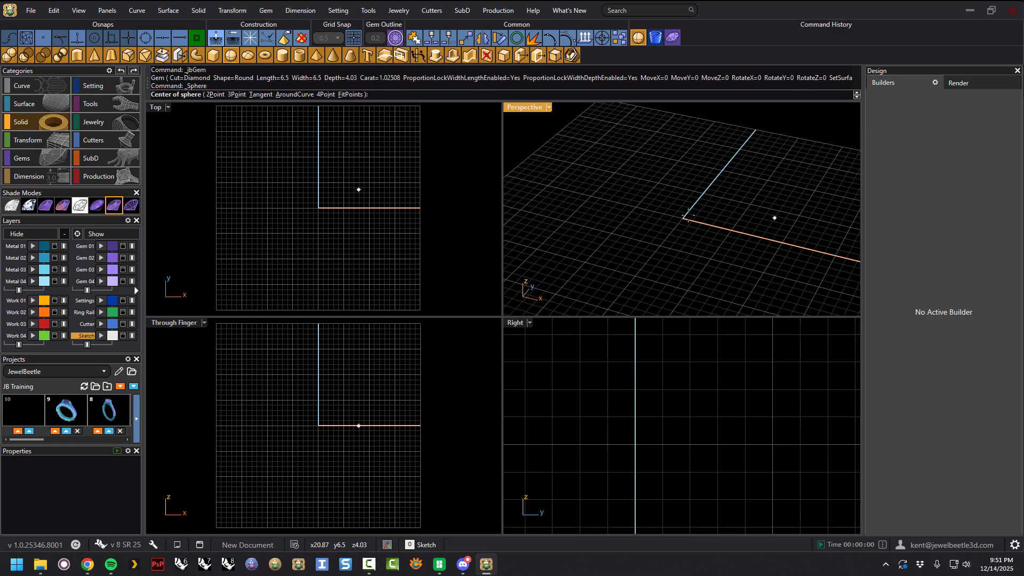
{"action": "type", "text": "0"}
{"action": "key", "text": "Return"}
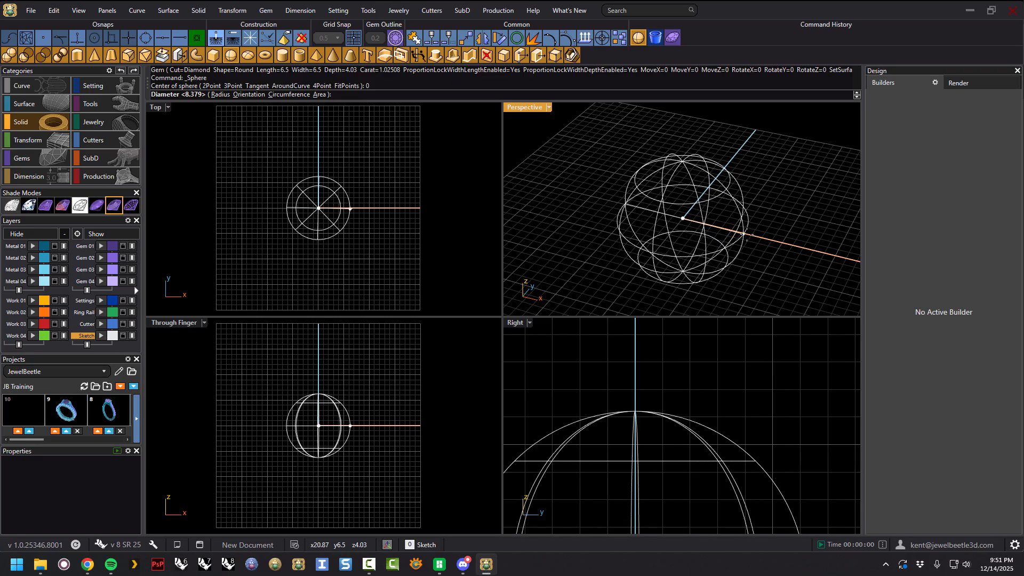
{"action": "left_click", "coordinate": [747, 234]}
{"action": "right_click_drag", "start_coordinate": [747, 233], "coordinate": [530, 238]}
{"action": "right_click_drag", "start_coordinate": [784, 208], "coordinate": [773, 203]}
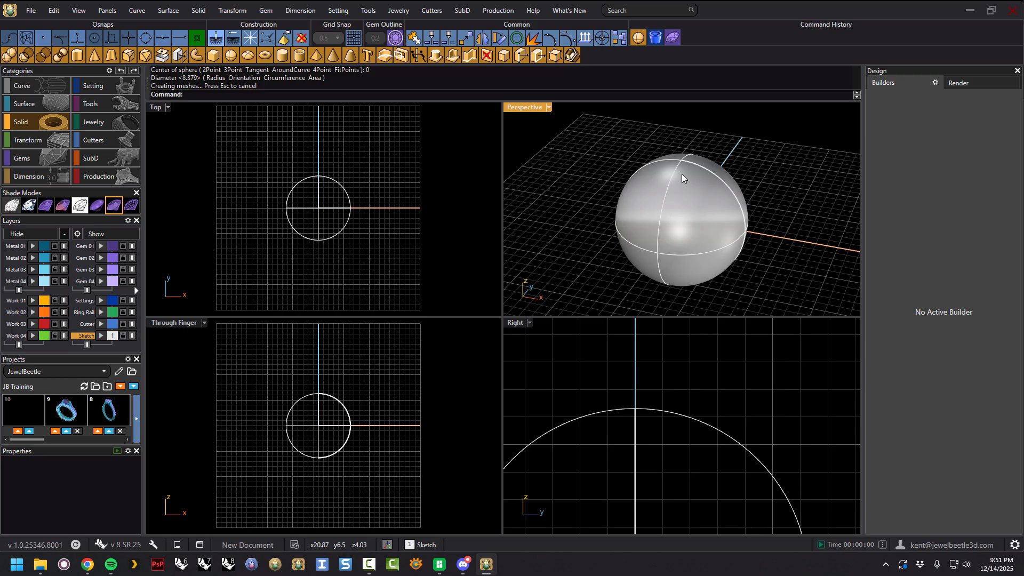
Open the Gem Builder and set the sphere as the gem's placement surface.
{"action": "left_click", "coordinate": [672, 39]}
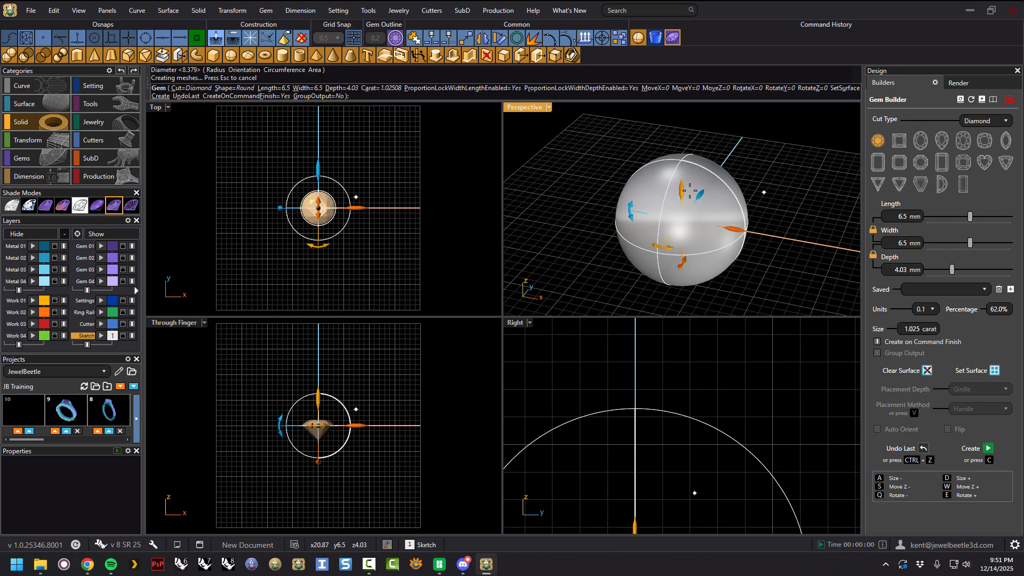
{"action": "scroll", "coordinate": [318, 217], "scroll_direction": "up", "scroll_amount": 4}
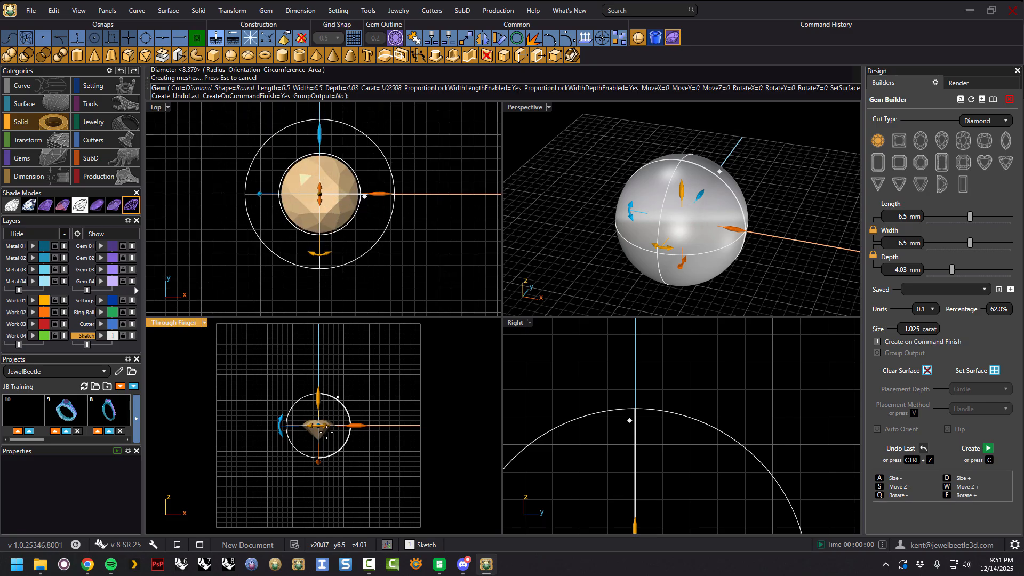
{"action": "scroll", "coordinate": [326, 431], "scroll_direction": "up", "scroll_amount": 3}
{"action": "scroll", "coordinate": [670, 405], "scroll_direction": "up", "scroll_amount": 5}
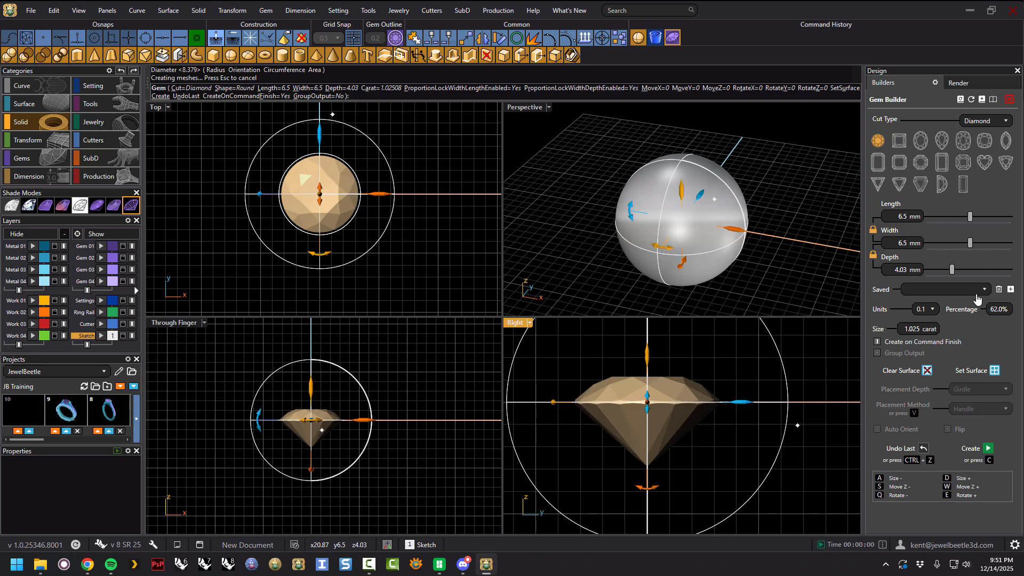
{"action": "left_click", "coordinate": [994, 371]}
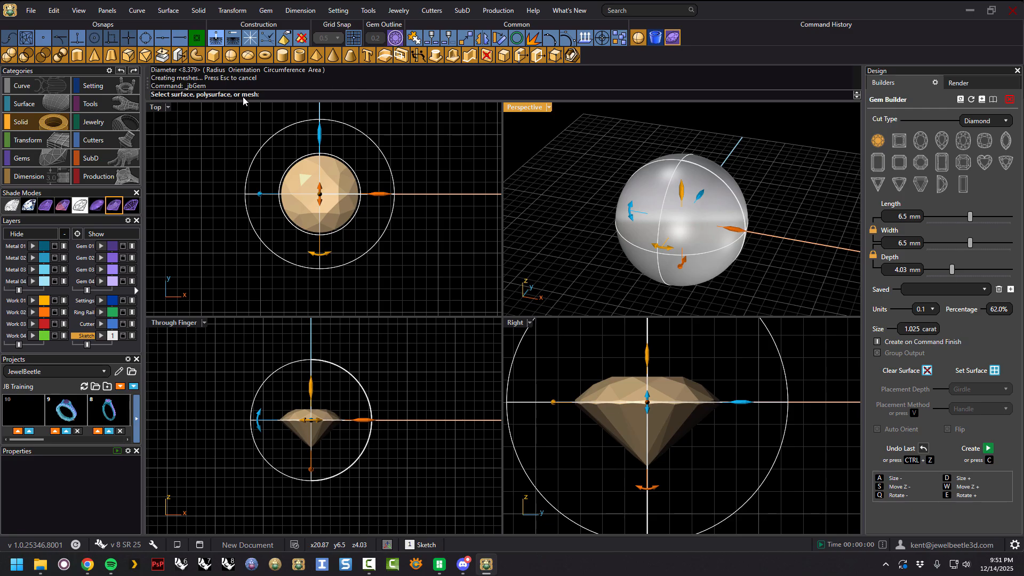
{"action": "left_click", "coordinate": [694, 177]}
Move the gem across the sphere's surface and slide its length down to 3 mm.
{"action": "left_click_drag", "start_coordinate": [692, 177], "coordinate": [668, 209]}
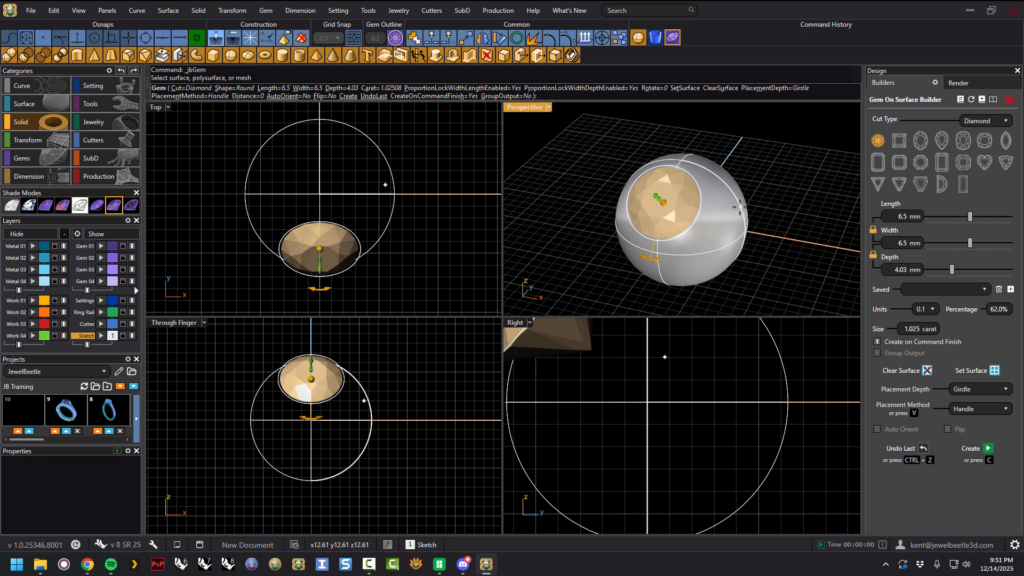
{"action": "left_click_drag", "start_coordinate": [969, 216], "coordinate": [944, 216]}
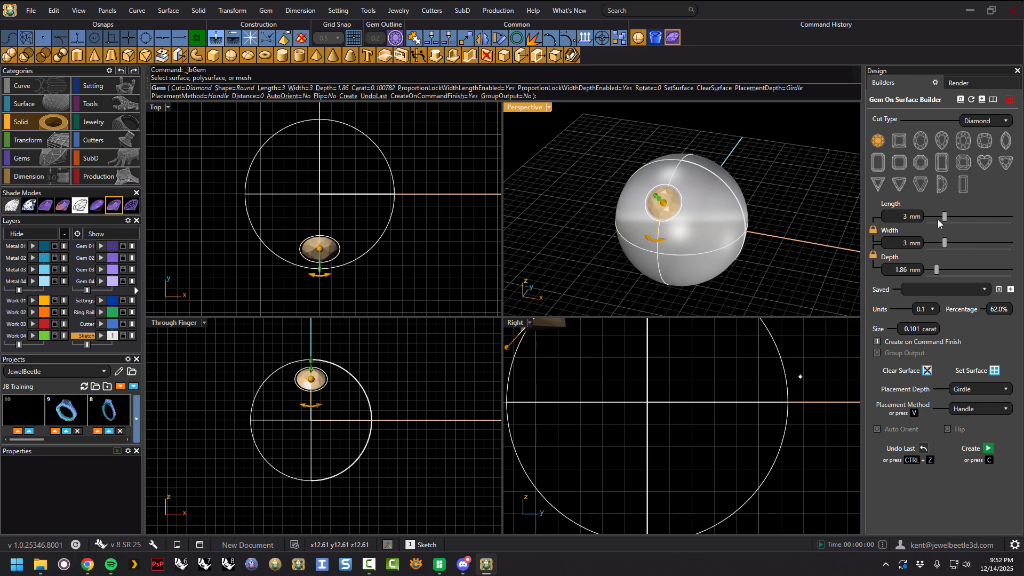
{"action": "right_click_drag", "start_coordinate": [793, 249], "coordinate": [791, 254]}
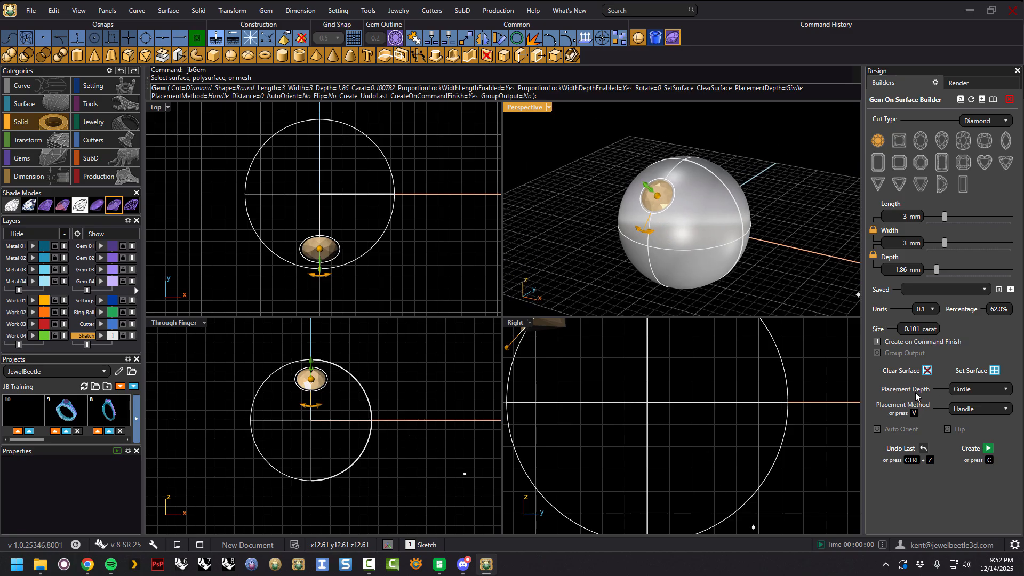
Cycle the gem's placement depth through Table and Culet, then set it back to Girdle.
{"action": "right_click_drag", "start_coordinate": [669, 220], "coordinate": [677, 220]}
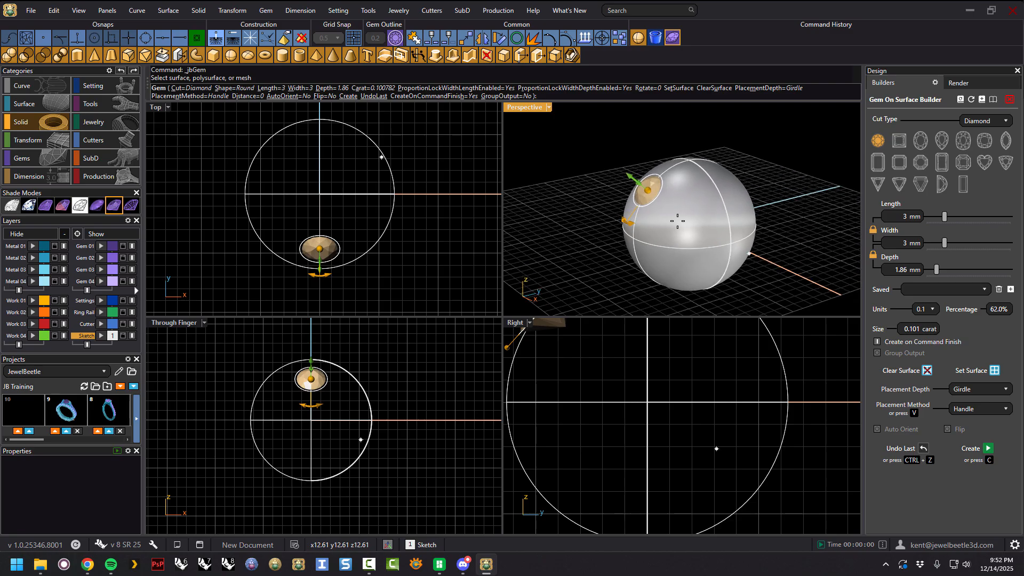
{"action": "scroll", "coordinate": [666, 210], "scroll_direction": "up", "scroll_amount": 3}
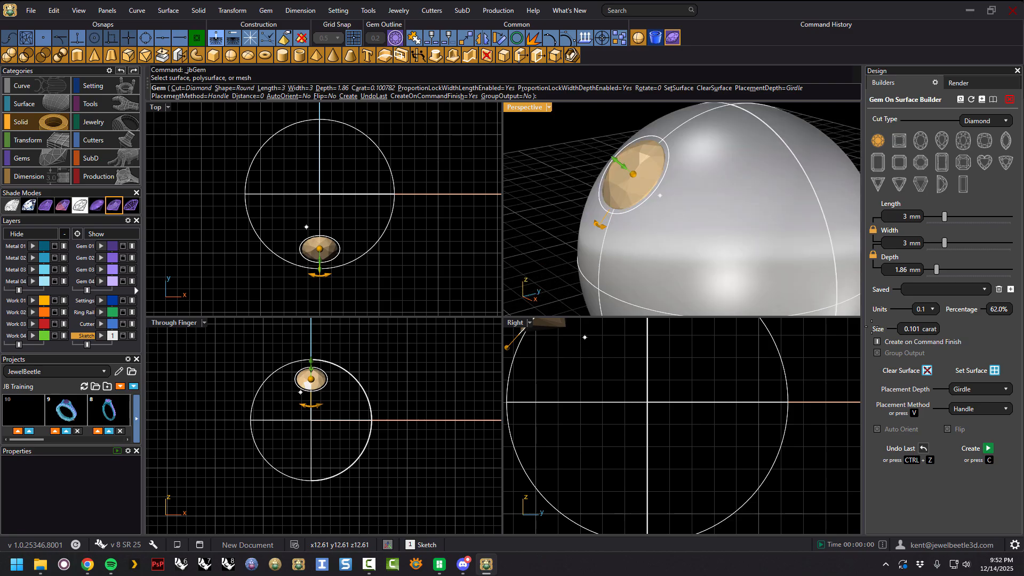
{"action": "left_click", "coordinate": [979, 388]}
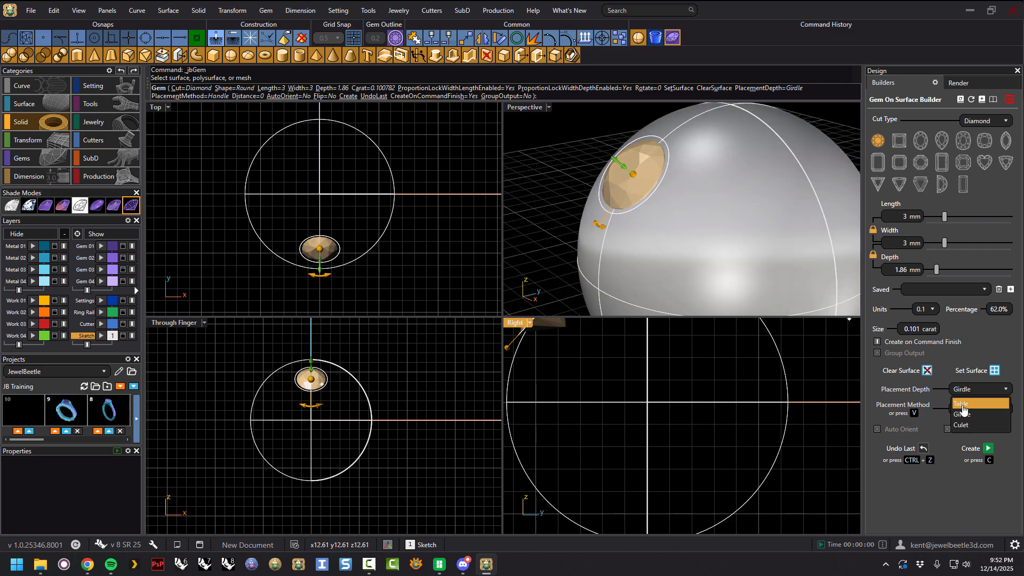
{"action": "left_click", "coordinate": [963, 405]}
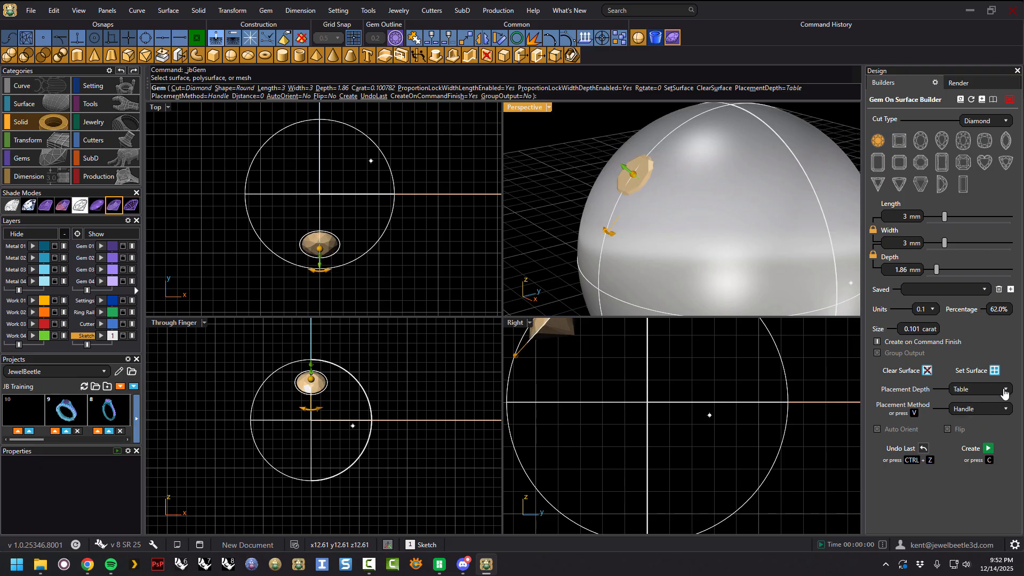
{"action": "left_click", "coordinate": [1005, 390]}
{"action": "left_click", "coordinate": [961, 424]}
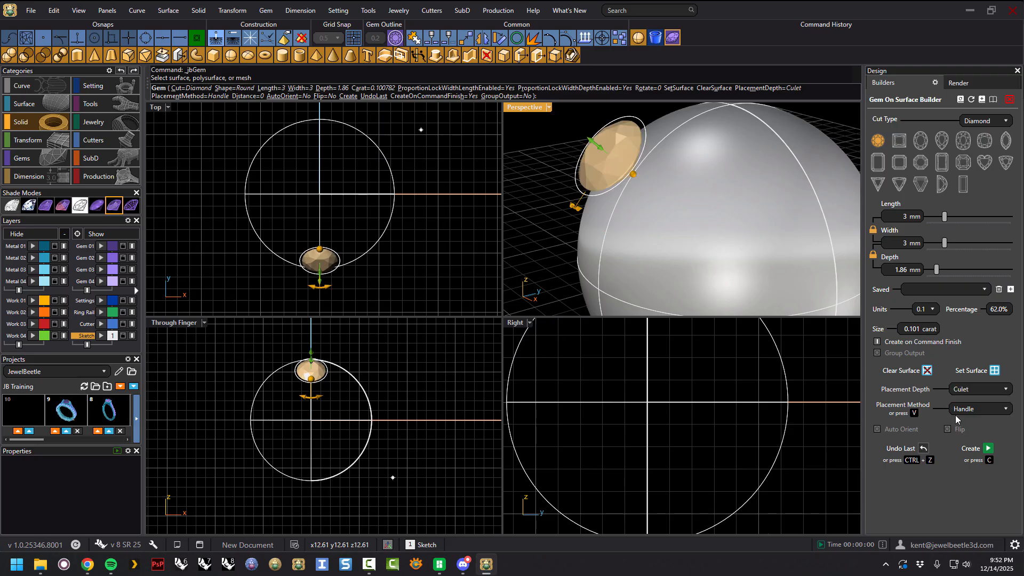
{"action": "mouse_move", "coordinate": [632, 174]}
{"action": "left_mouse_down"}
{"action": "mouse_move", "coordinate": [676, 187]}
{"action": "mouse_move", "coordinate": [645, 174]}
{"action": "left_mouse_up"}
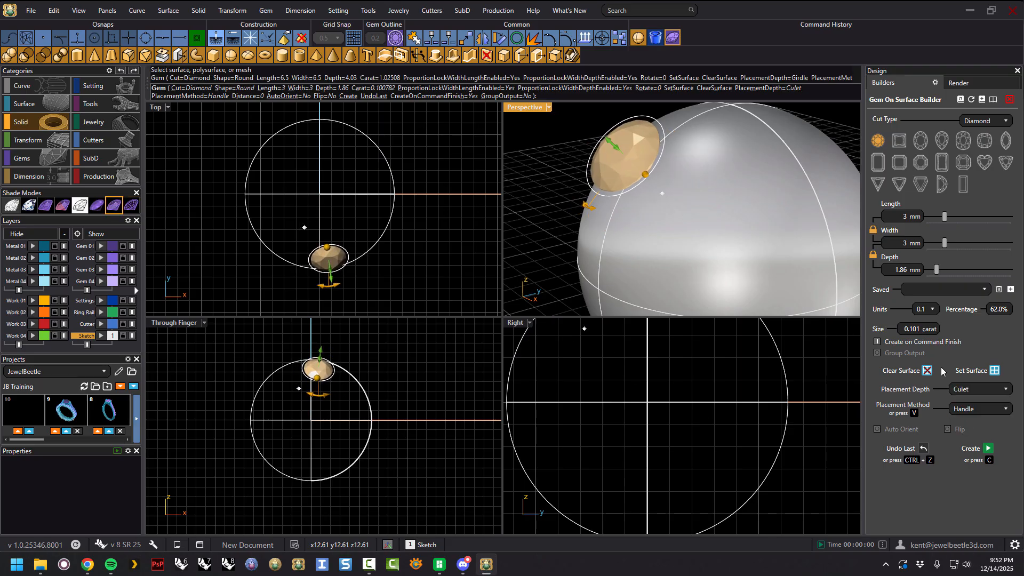
{"action": "left_click", "coordinate": [1005, 392]}
{"action": "left_click", "coordinate": [961, 412]}
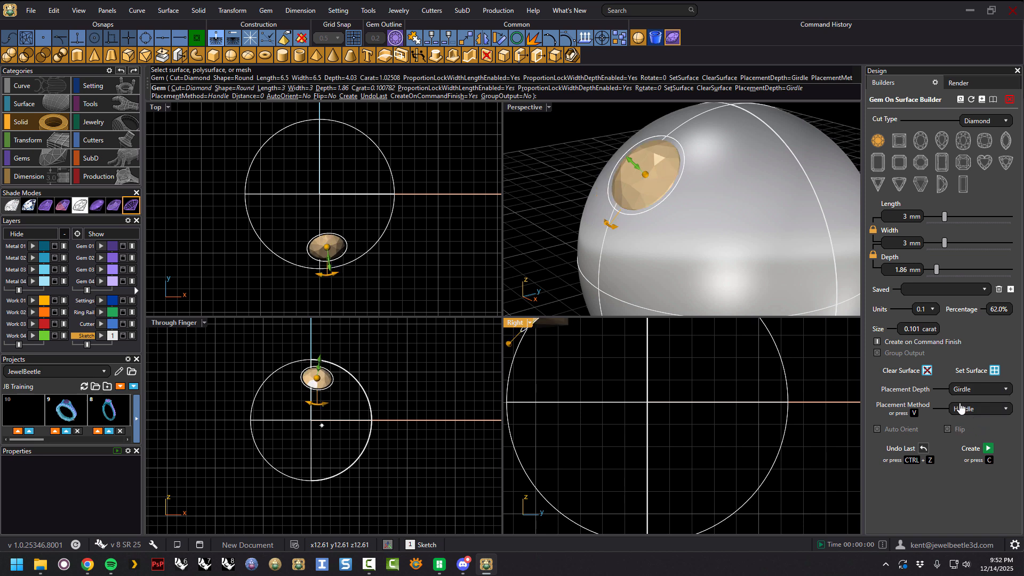
{"action": "mouse_move", "coordinate": [645, 174]}
{"action": "left_mouse_down"}
{"action": "mouse_move", "coordinate": [659, 176]}
{"action": "mouse_move", "coordinate": [647, 173]}
{"action": "left_mouse_up"}
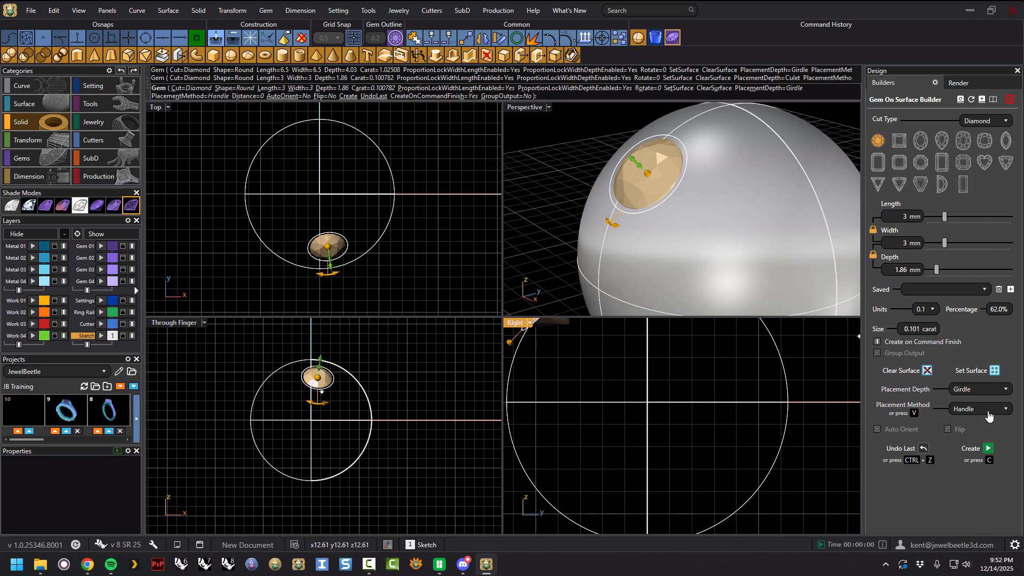
Move the gem across the sphere and lift it off the surface to a distance of 0.24.
{"action": "right_click_drag", "start_coordinate": [613, 213], "coordinate": [659, 210]}
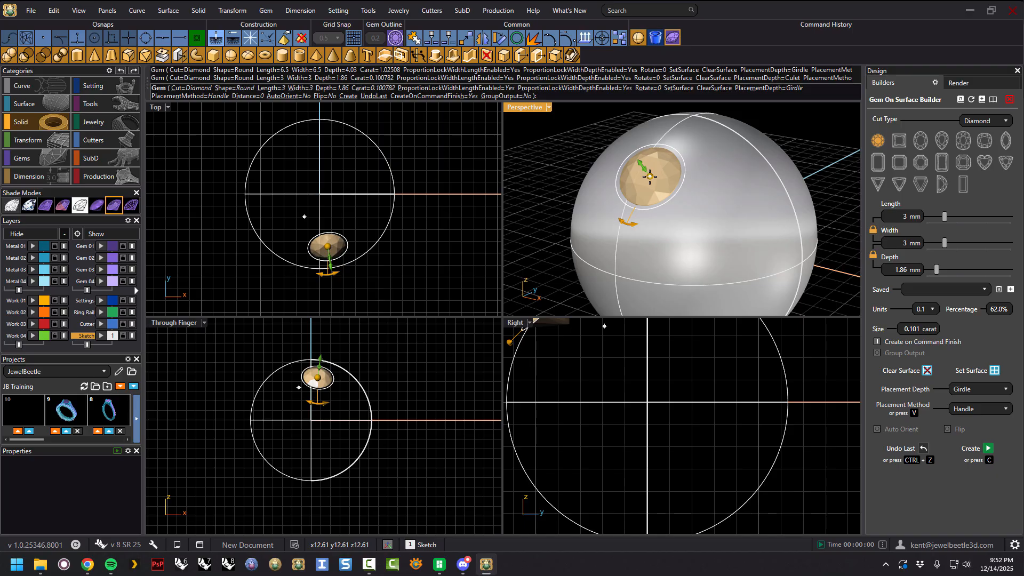
{"action": "left_click_drag", "start_coordinate": [650, 176], "coordinate": [628, 168]}
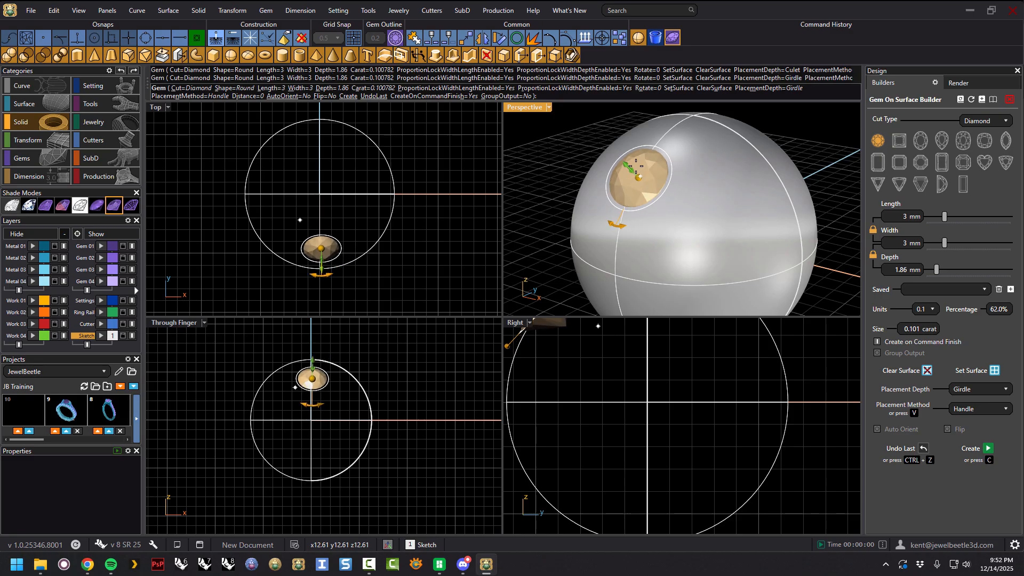
{"action": "scroll", "coordinate": [635, 187], "scroll_direction": "up", "scroll_amount": 4}
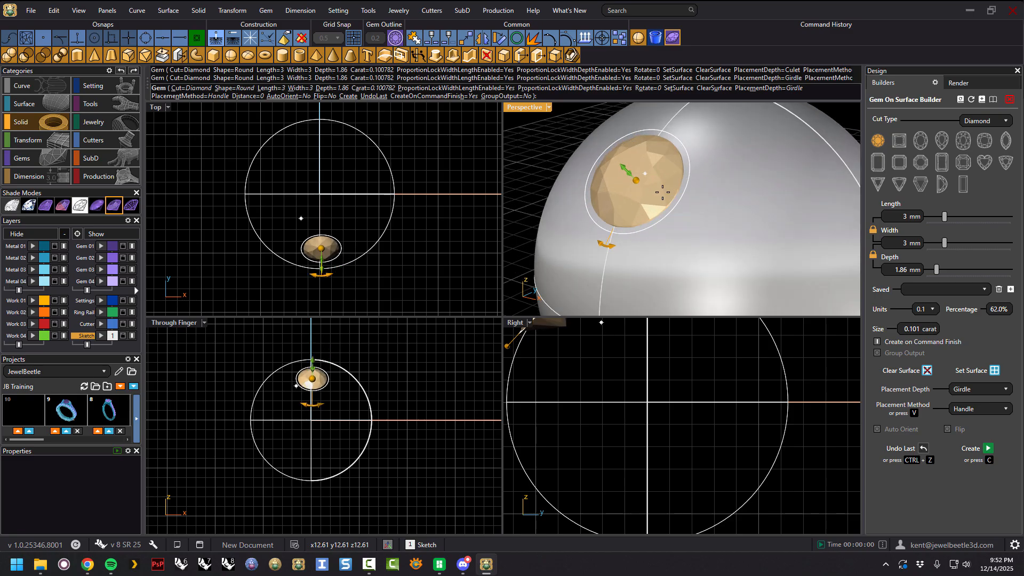
{"action": "right_click_drag", "start_coordinate": [635, 188], "coordinate": [637, 187]}
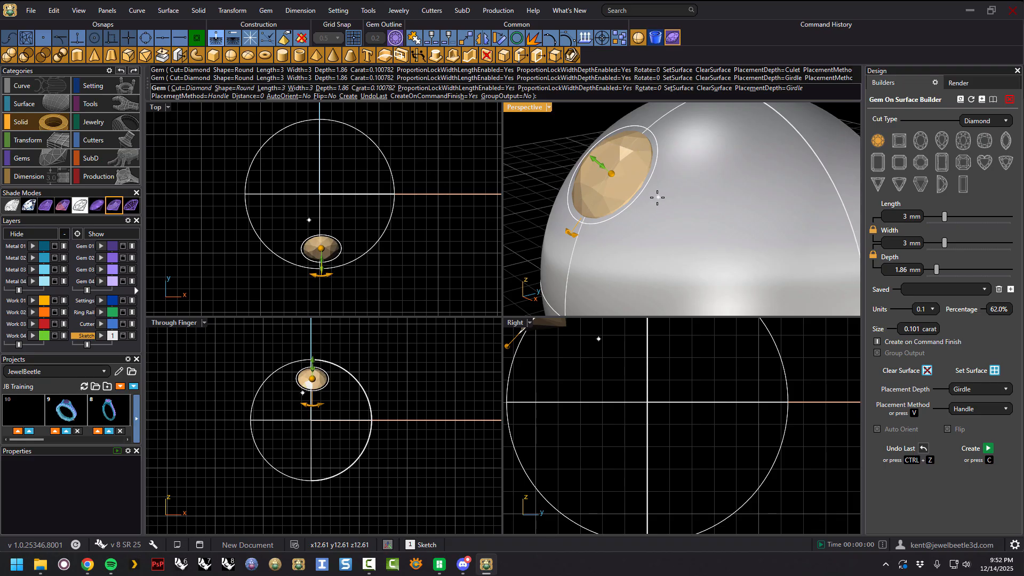
{"action": "left_click_drag", "start_coordinate": [597, 164], "coordinate": [590, 157]}
{"action": "right_click_drag", "start_coordinate": [674, 213], "coordinate": [661, 162]}
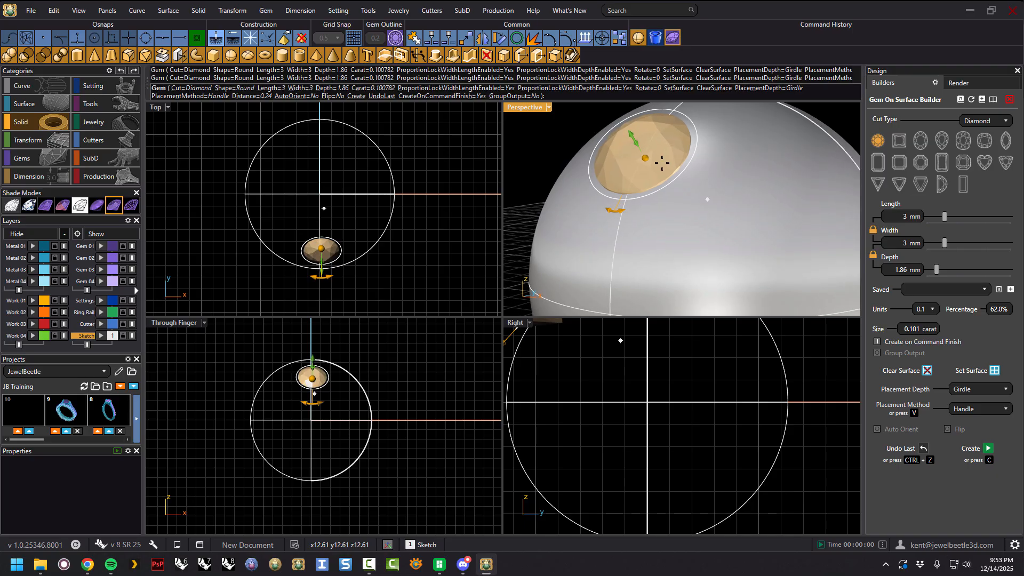
{"action": "mouse_move", "coordinate": [645, 159]}
{"action": "left_mouse_down"}
{"action": "mouse_move", "coordinate": [629, 164]}
{"action": "mouse_move", "coordinate": [640, 167]}
{"action": "left_mouse_up"}
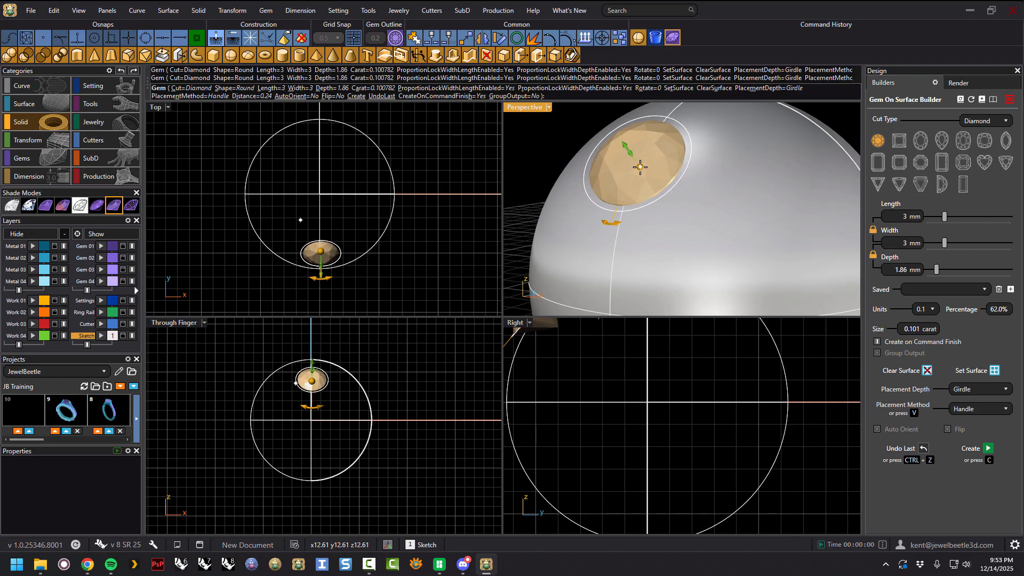
Rotate the gem slightly on the sphere's surface with its rotation handle.
{"action": "scroll", "coordinate": [658, 190], "scroll_direction": "down", "scroll_amount": 3}
{"action": "right_click_drag", "start_coordinate": [661, 193], "coordinate": [705, 238]}
{"action": "mouse_move", "coordinate": [658, 246]}
{"action": "left_mouse_down"}
{"action": "mouse_move", "coordinate": [618, 231]}
{"action": "mouse_move", "coordinate": [669, 242]}
{"action": "left_mouse_up"}
{"action": "right_click_drag", "start_coordinate": [669, 243], "coordinate": [669, 167]}
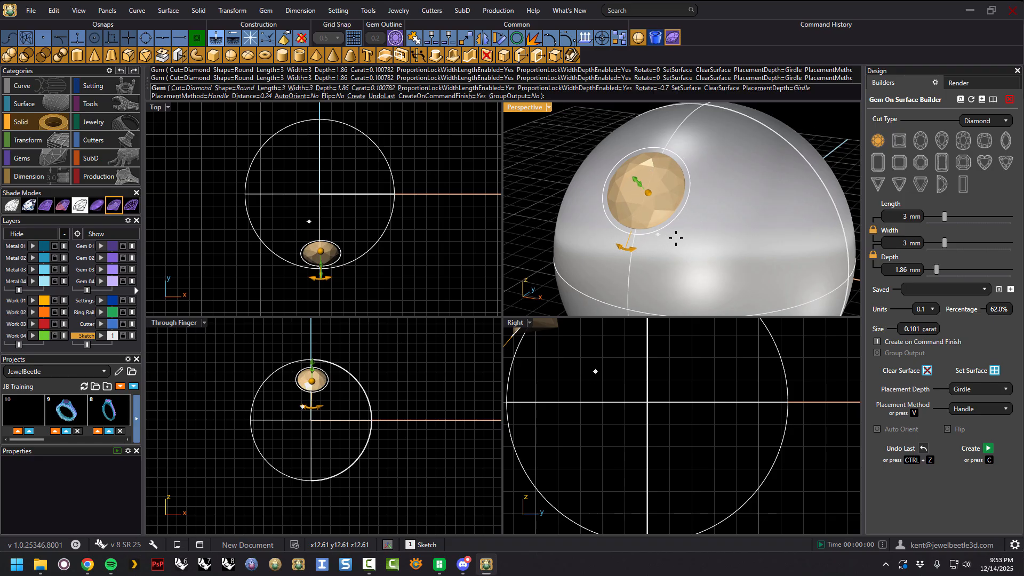
{"action": "right_click_drag", "start_coordinate": [693, 243], "coordinate": [676, 185]}
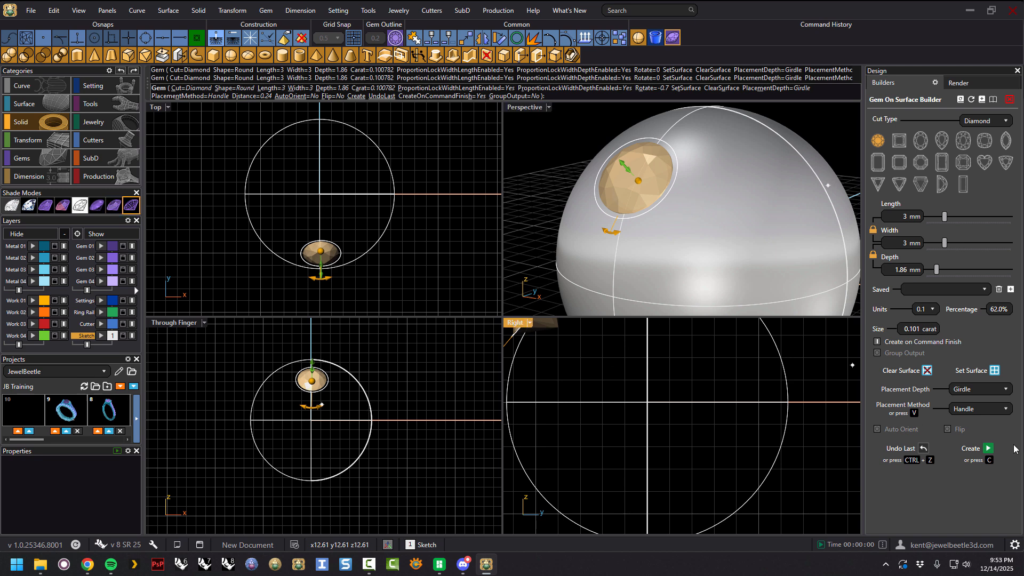
Create the gem, then drag the next preview gem to a spot beside it on the sphere.
{"action": "left_click", "coordinate": [987, 448]}
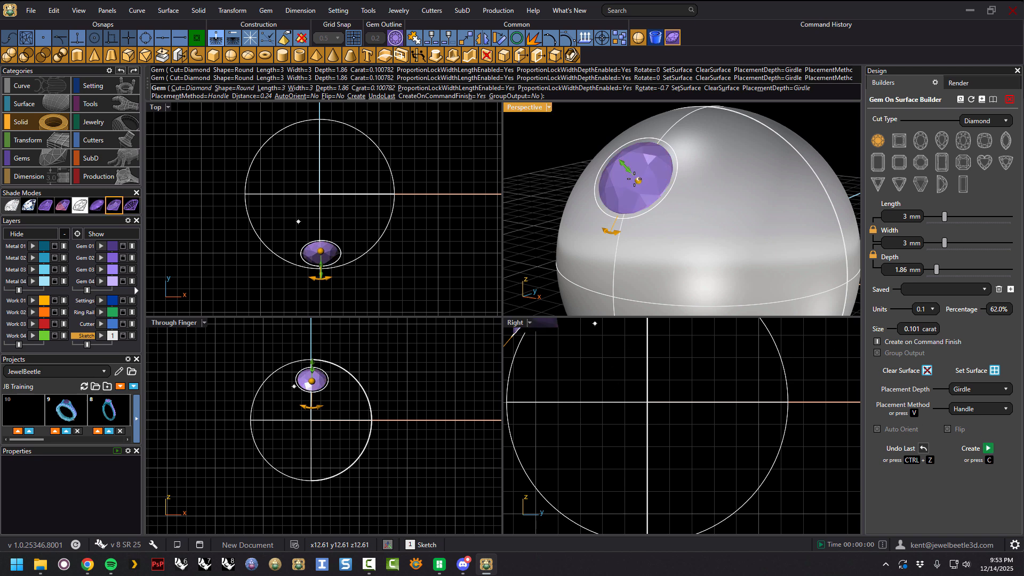
{"action": "left_click_drag", "start_coordinate": [638, 181], "coordinate": [718, 190]}
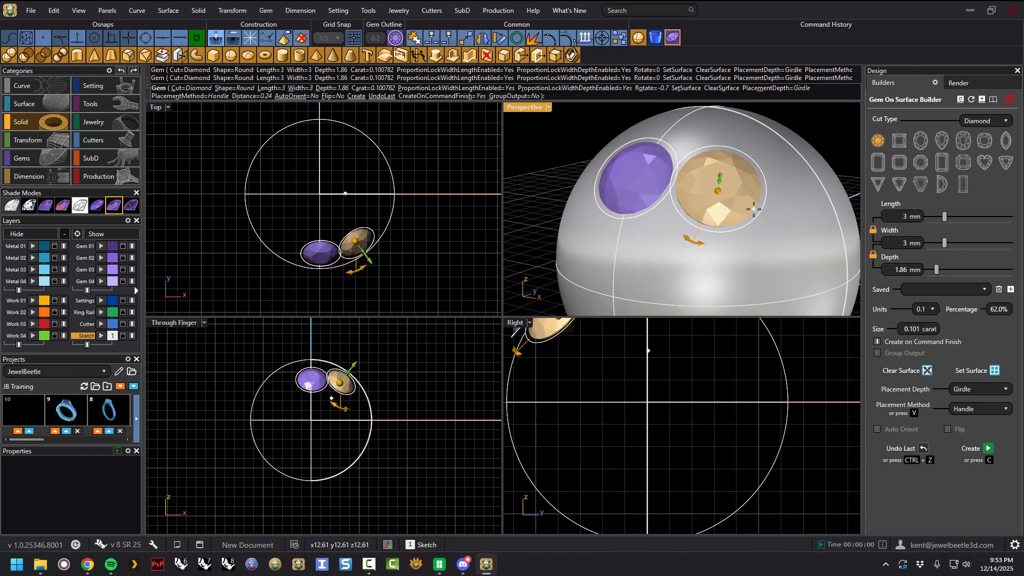
{"action": "right_click_drag", "start_coordinate": [754, 210], "coordinate": [771, 242]}
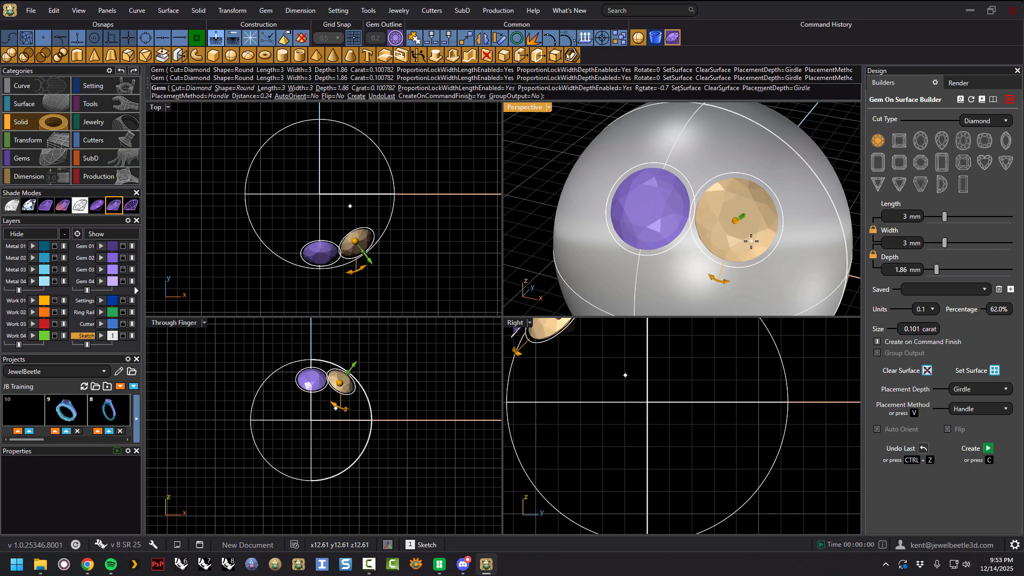
Turn on gem outlines and finish the command so the second gem is created.
{"action": "left_click", "coordinate": [743, 227]}
{"action": "left_click_drag", "start_coordinate": [743, 227], "coordinate": [734, 223]}
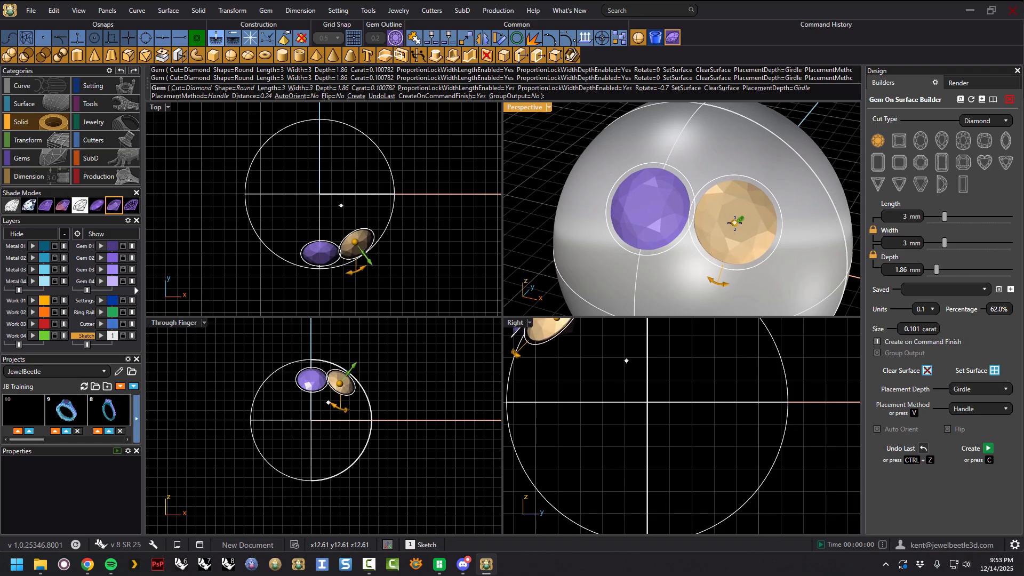
{"action": "left_click", "coordinate": [396, 38]}
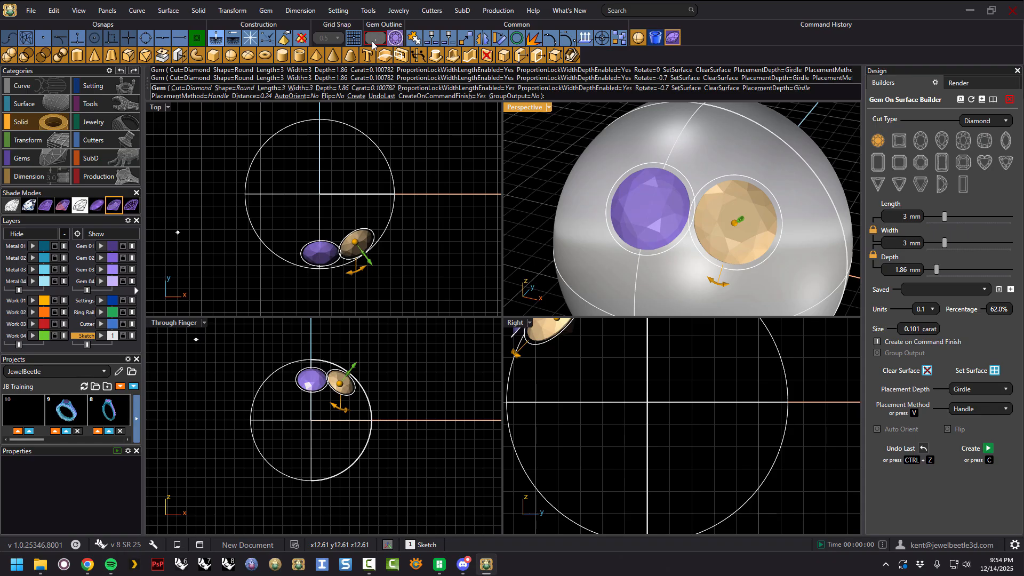
{"action": "key", "text": "Return"}
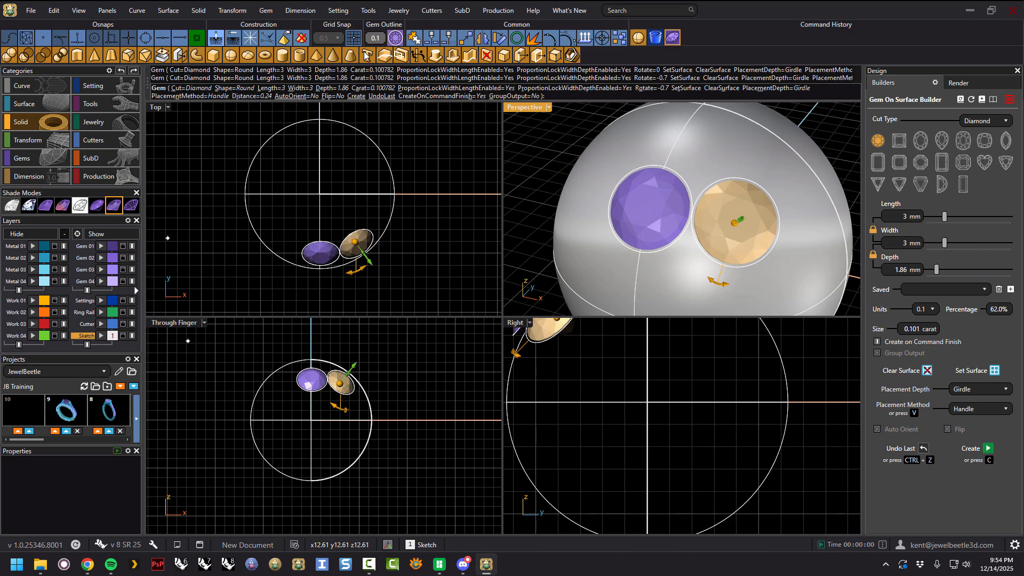
{"action": "key", "text": "Return"}
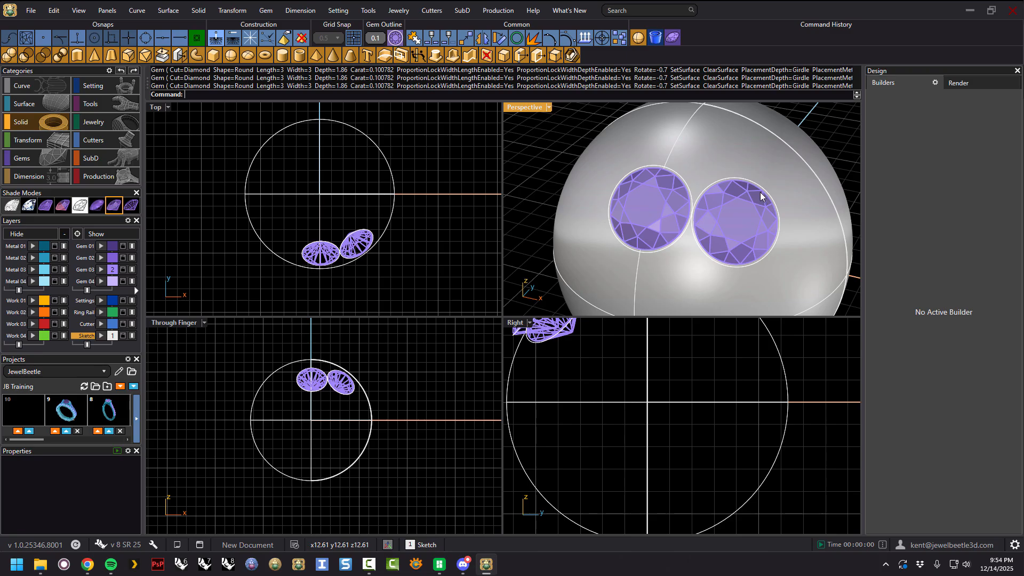
Select the second gem and open it in the Gem Builder for editing.
{"action": "scroll", "coordinate": [714, 156], "scroll_direction": "down", "scroll_amount": 3}
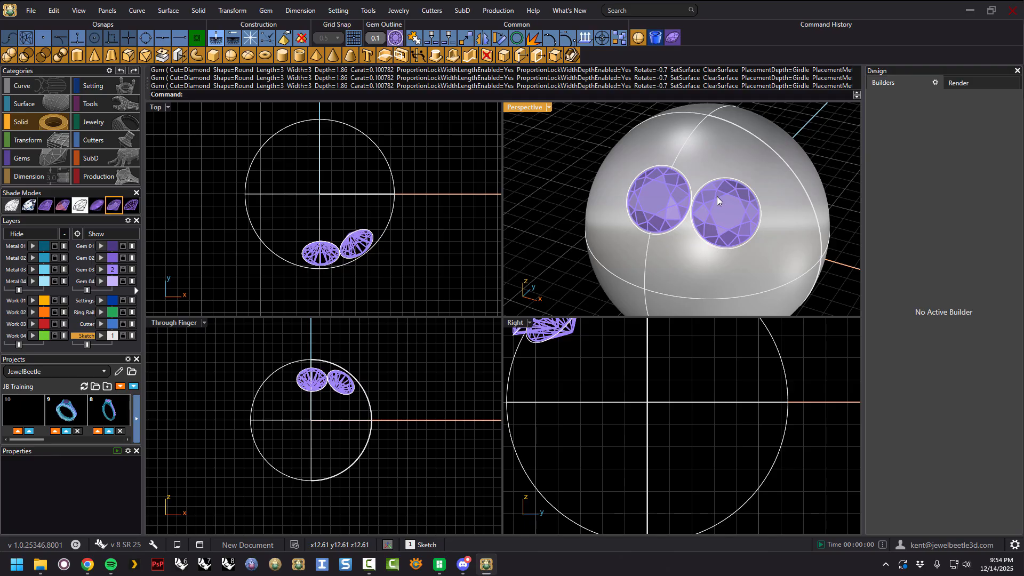
{"action": "scroll", "coordinate": [716, 196], "scroll_direction": "up", "scroll_amount": 3}
{"action": "scroll", "coordinate": [707, 206], "scroll_direction": "down", "scroll_amount": 4}
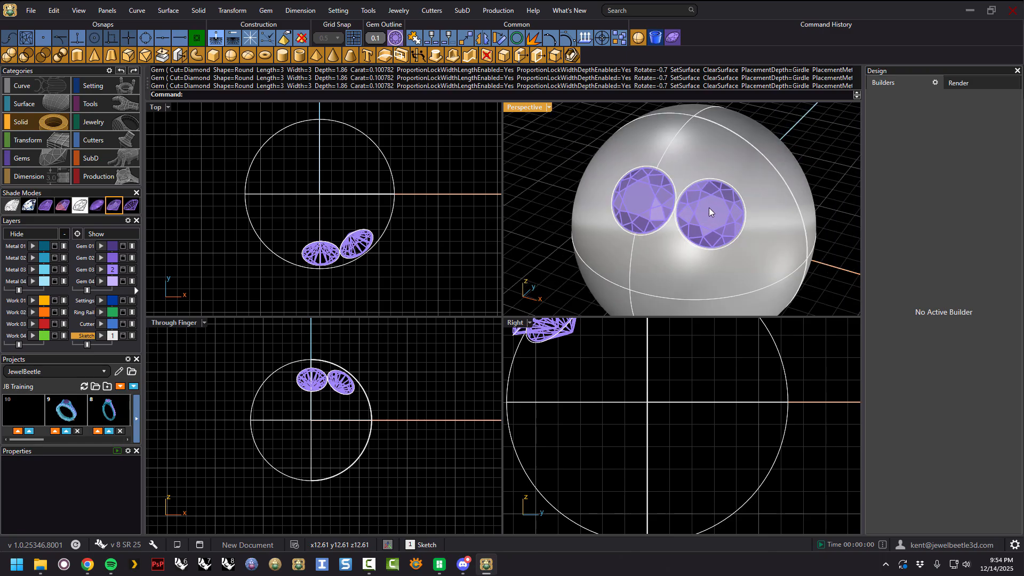
{"action": "left_click", "coordinate": [708, 210]}
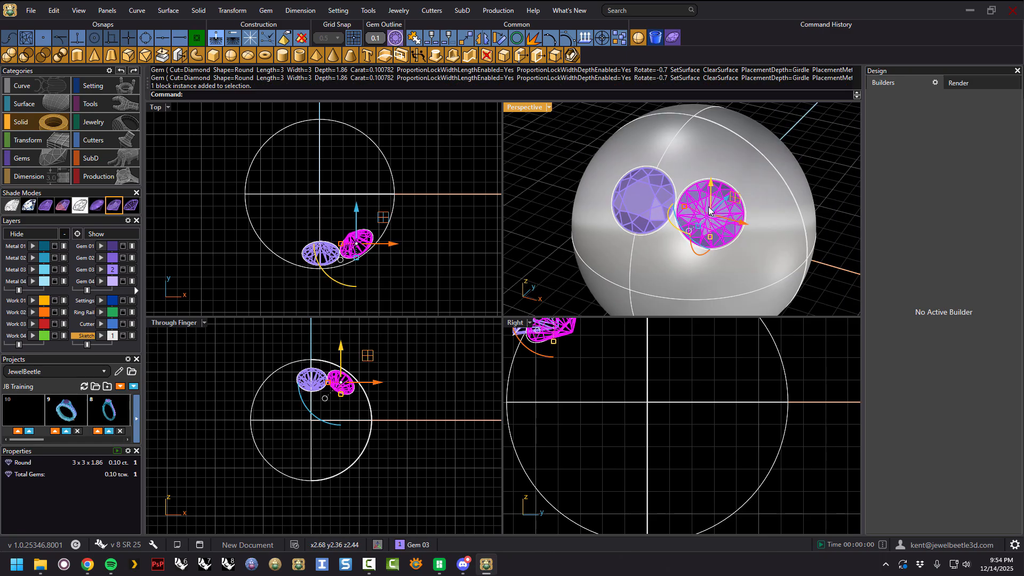
{"action": "left_click", "coordinate": [671, 38]}
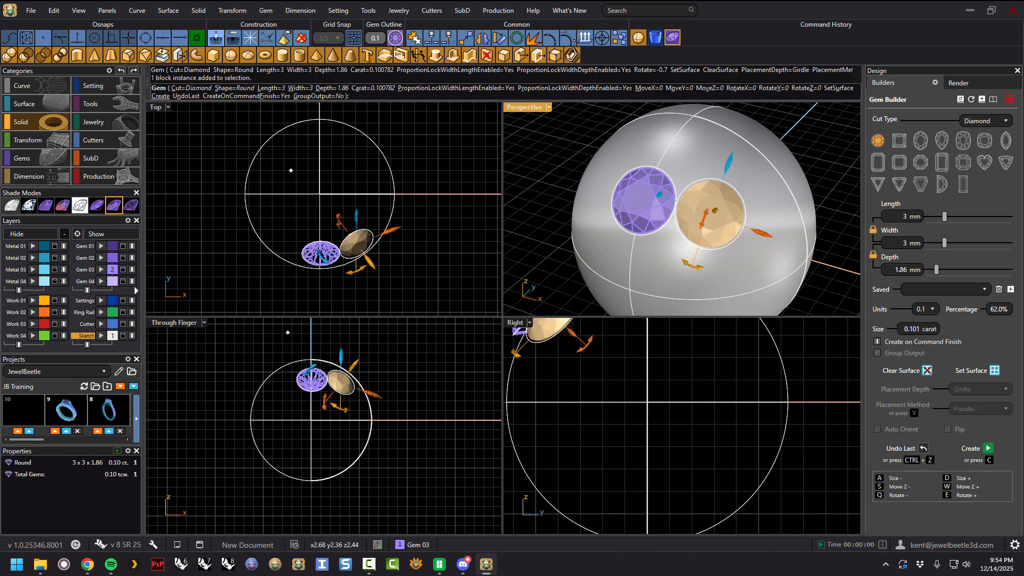
Set the sphere as the selected gem's placement surface and reposition the gem on it.
{"action": "right_click_drag", "start_coordinate": [762, 232], "coordinate": [768, 203]}
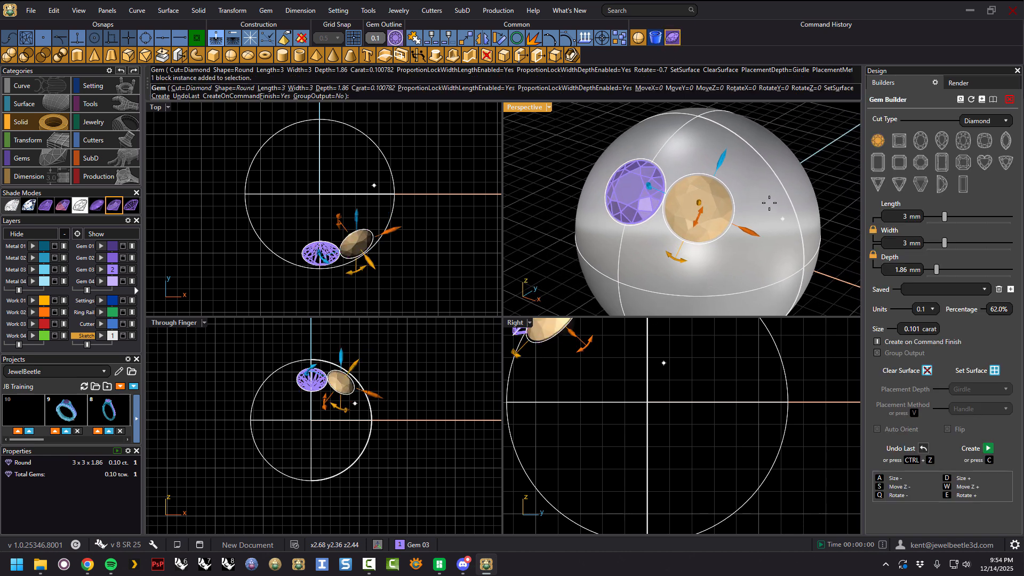
{"action": "left_click", "coordinate": [993, 370]}
{"action": "left_click", "coordinate": [735, 252]}
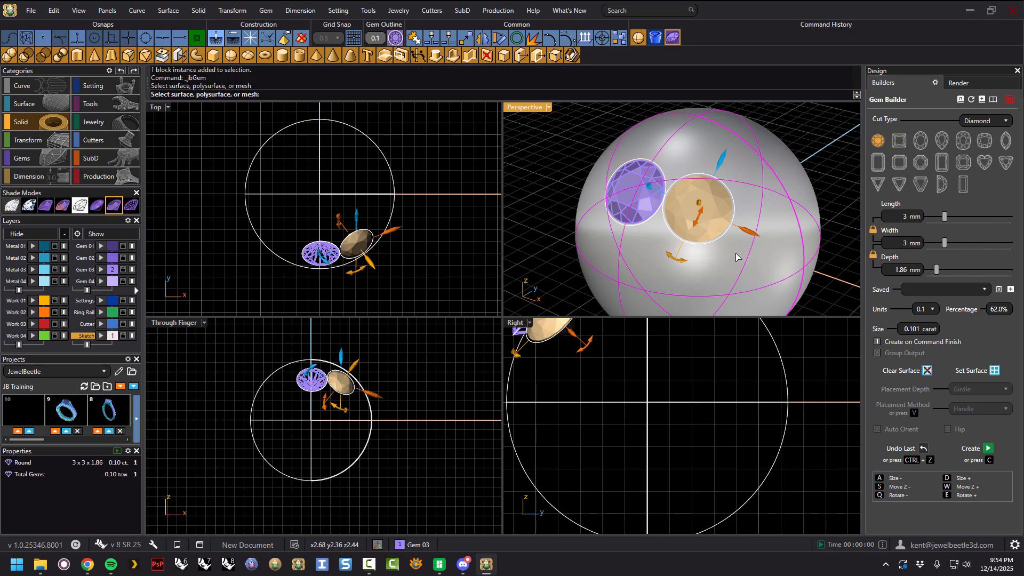
{"action": "left_click_drag", "start_coordinate": [718, 201], "coordinate": [696, 210]}
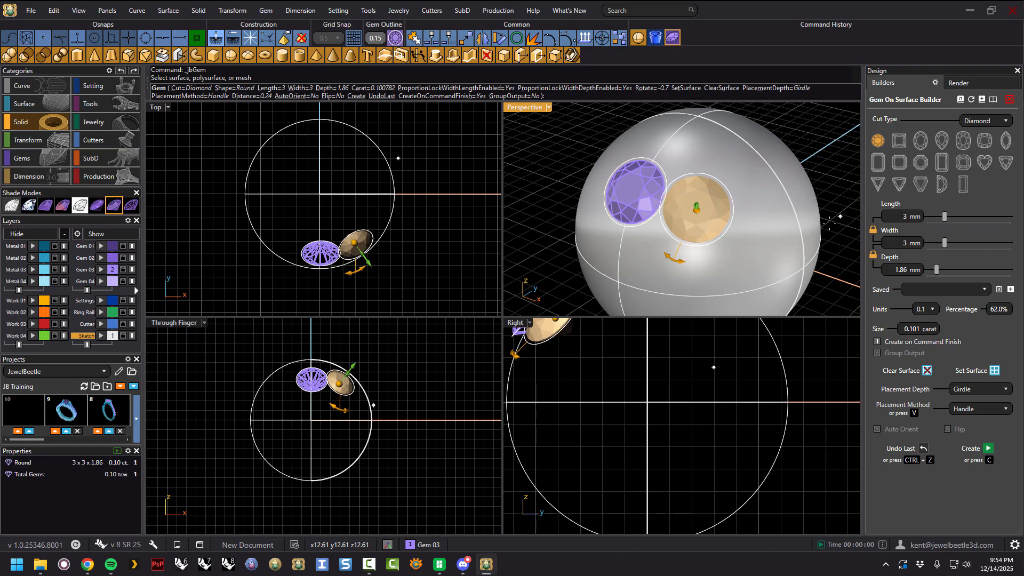
{"action": "right_click_drag", "start_coordinate": [814, 205], "coordinate": [712, 199]}
{"action": "mouse_move", "coordinate": [709, 217]}
{"action": "left_mouse_down"}
{"action": "mouse_move", "coordinate": [718, 206]}
{"action": "mouse_move", "coordinate": [708, 223]}
{"action": "mouse_move", "coordinate": [709, 213]}
{"action": "left_mouse_up"}
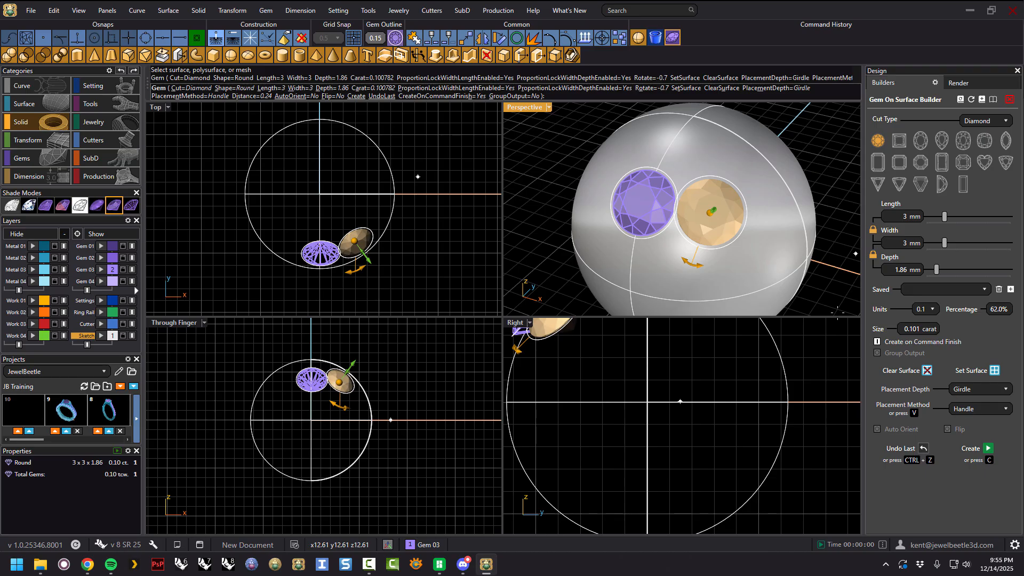
{"action": "left_click_drag", "start_coordinate": [710, 212], "coordinate": [711, 208]}
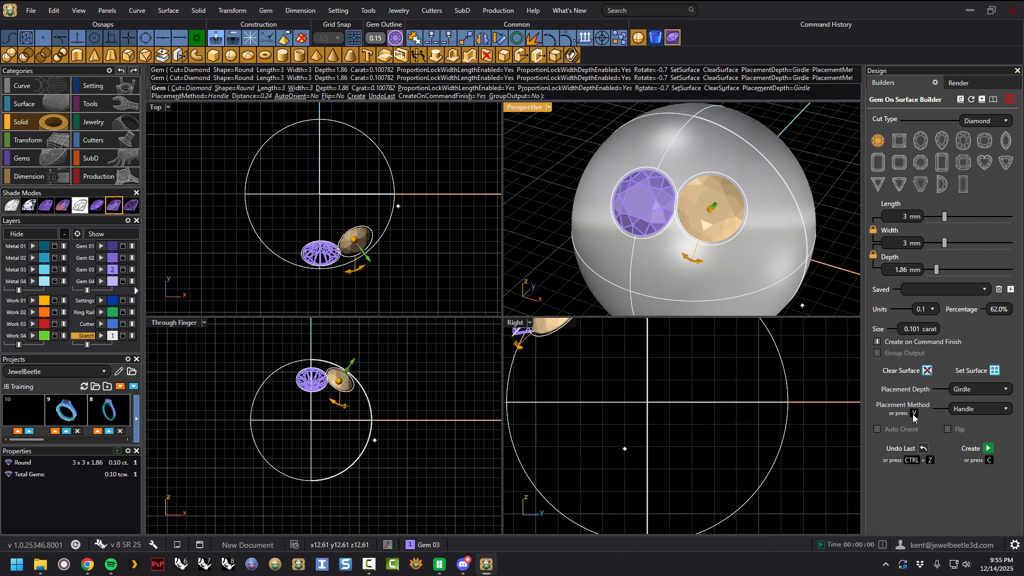
Switch the placement method to Cursor and place two more gems by picking points on the sphere.
{"action": "left_click", "coordinate": [984, 409]}
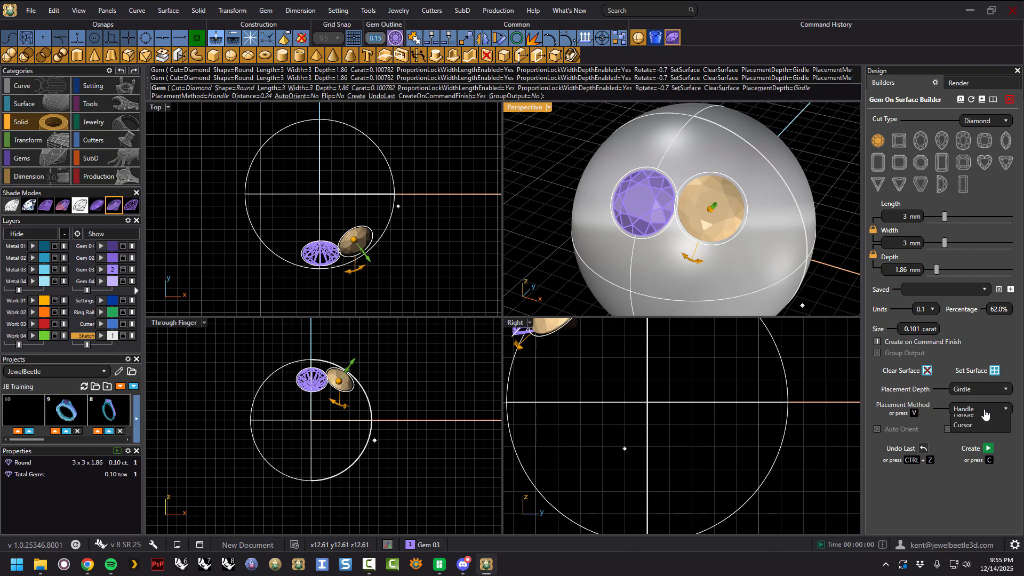
{"action": "left_click", "coordinate": [963, 434]}
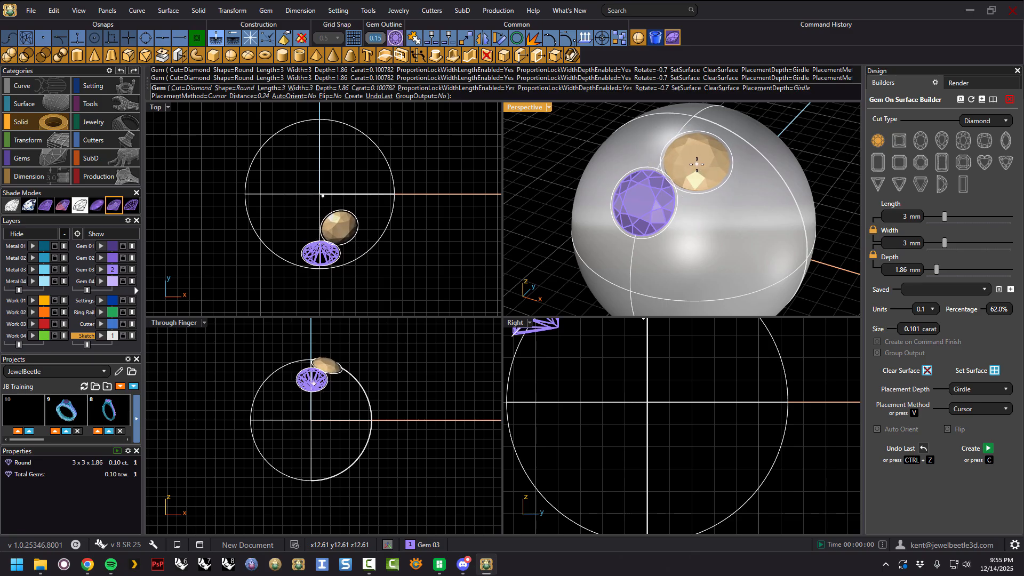
{"action": "left_click", "coordinate": [697, 164]}
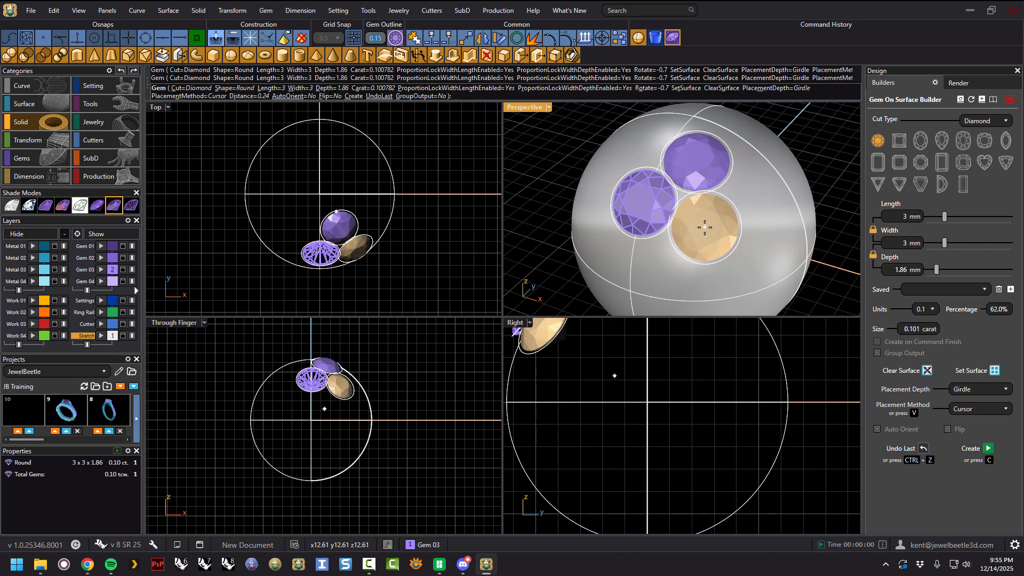
{"action": "left_click", "coordinate": [705, 227]}
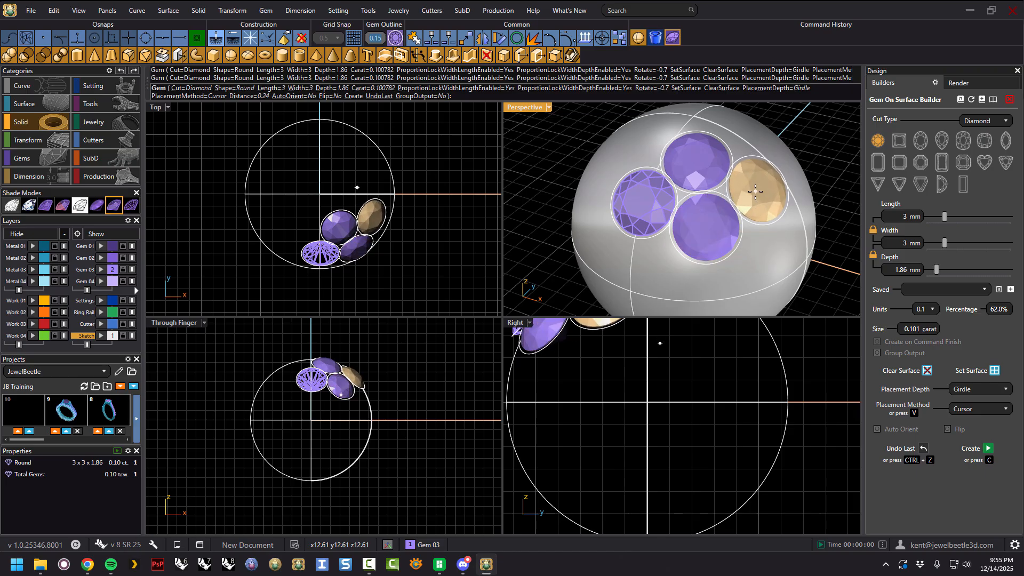
Place three more 3 mm round gems on the sphere beside the existing ones by picking points.
{"action": "left_click", "coordinate": [756, 190]}
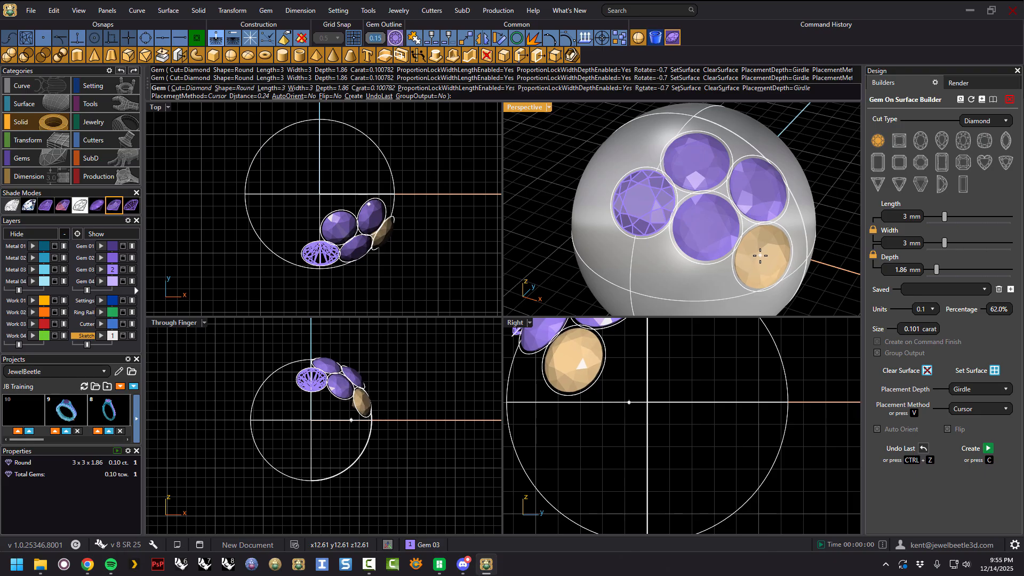
{"action": "left_click", "coordinate": [760, 255]}
{"action": "scroll", "coordinate": [666, 256], "scroll_direction": "up", "scroll_amount": 3}
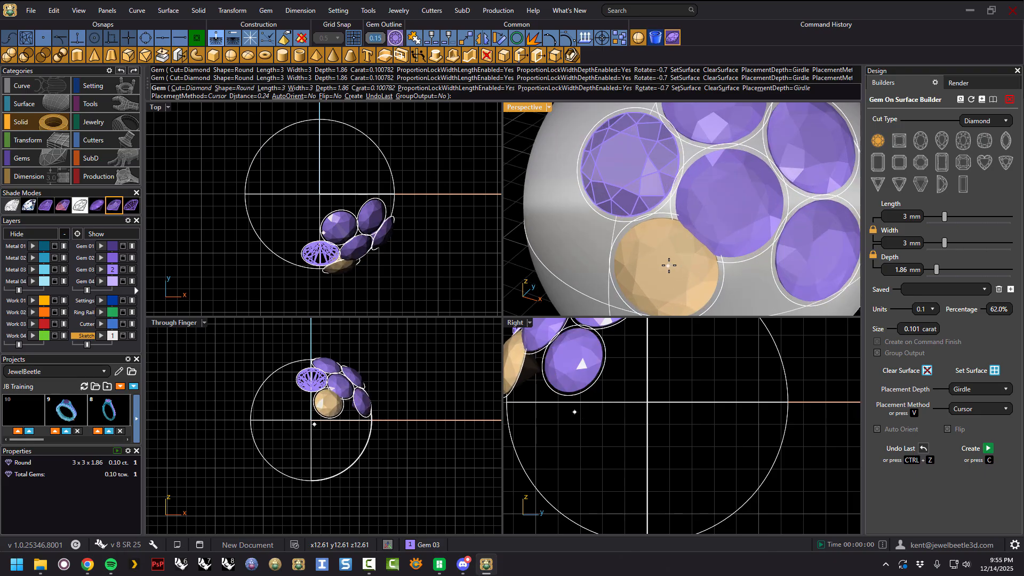
{"action": "left_click", "coordinate": [664, 233]}
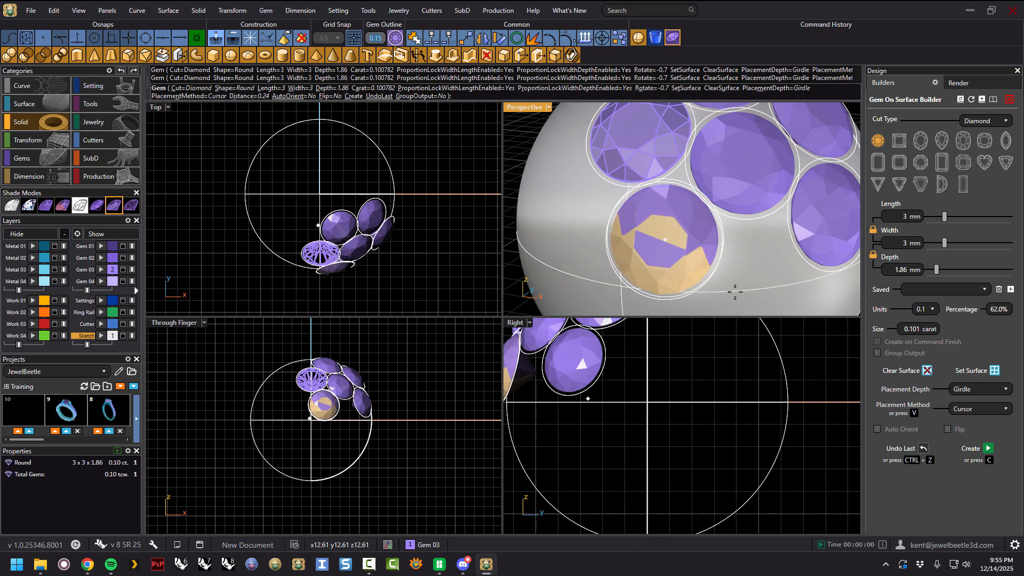
{"action": "right_click_drag", "start_coordinate": [726, 272], "coordinate": [715, 267]}
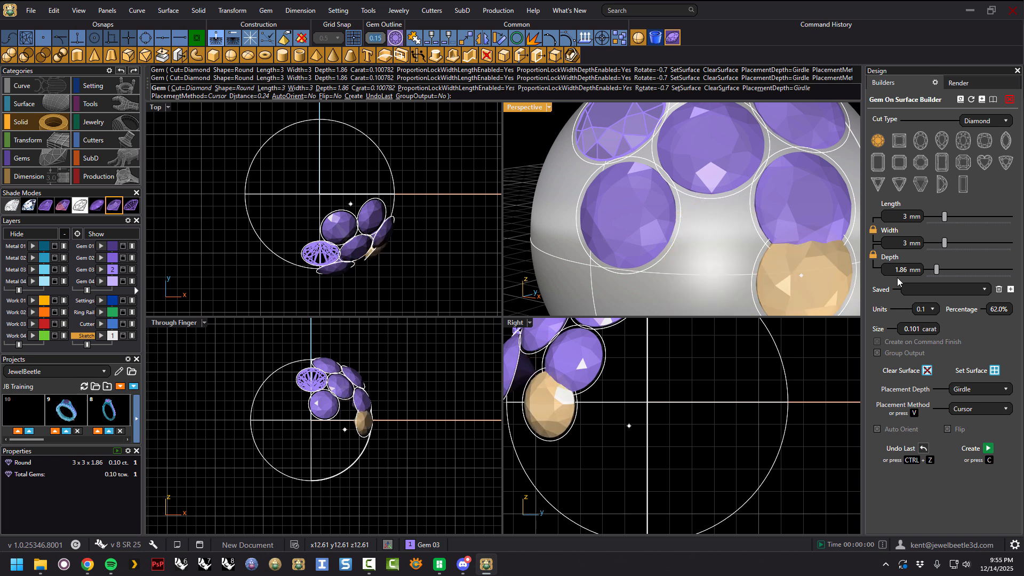
Reduce the gem size to 2.2 mm and place a smaller gem in the gap between the larger ones.
{"action": "left_click_drag", "start_coordinate": [944, 218], "coordinate": [939, 218]}
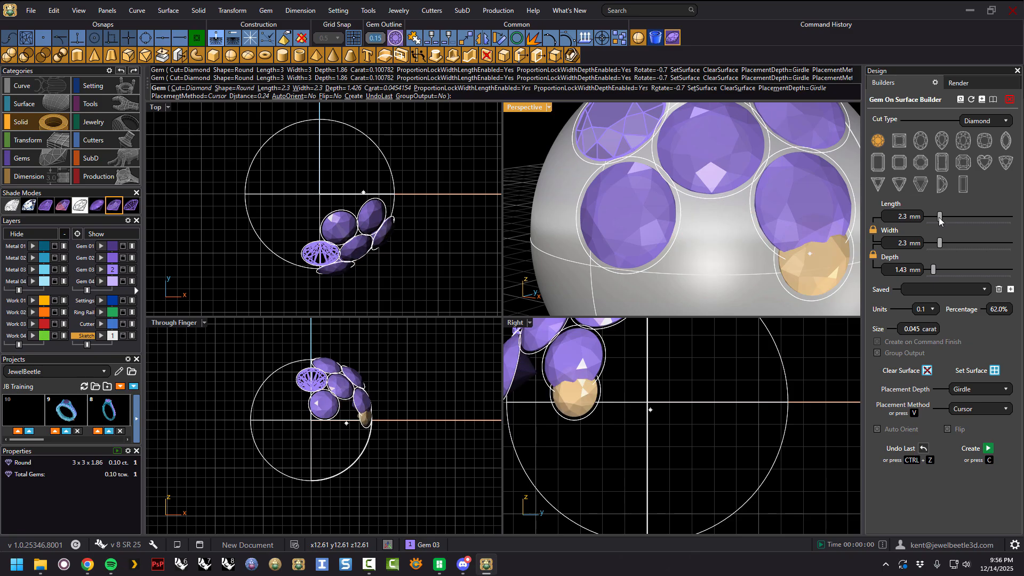
{"action": "left_click_drag", "start_coordinate": [939, 218], "coordinate": [938, 217]}
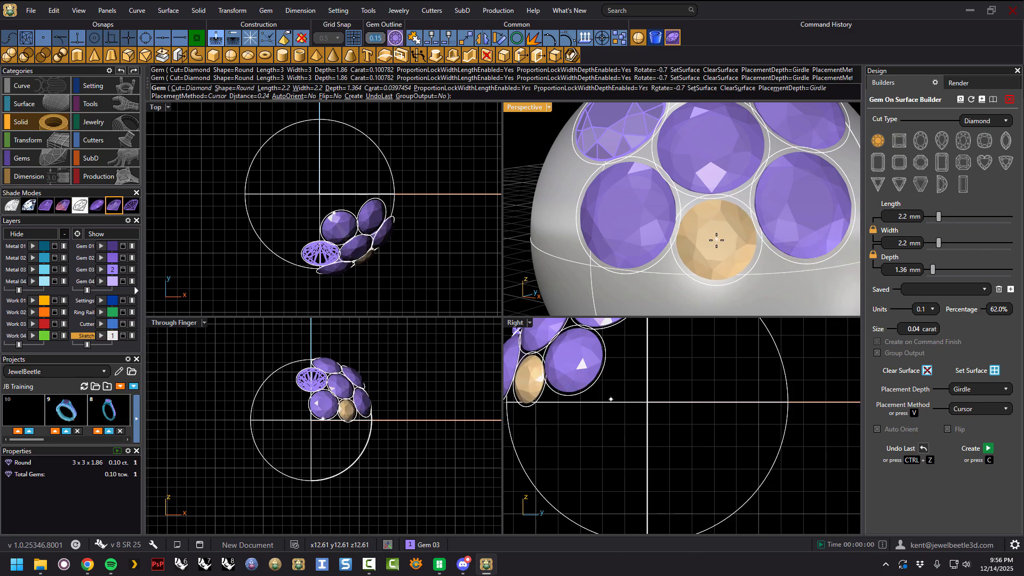
{"action": "left_click", "coordinate": [716, 244]}
{"action": "scroll", "coordinate": [716, 244], "scroll_direction": "down", "scroll_amount": 5}
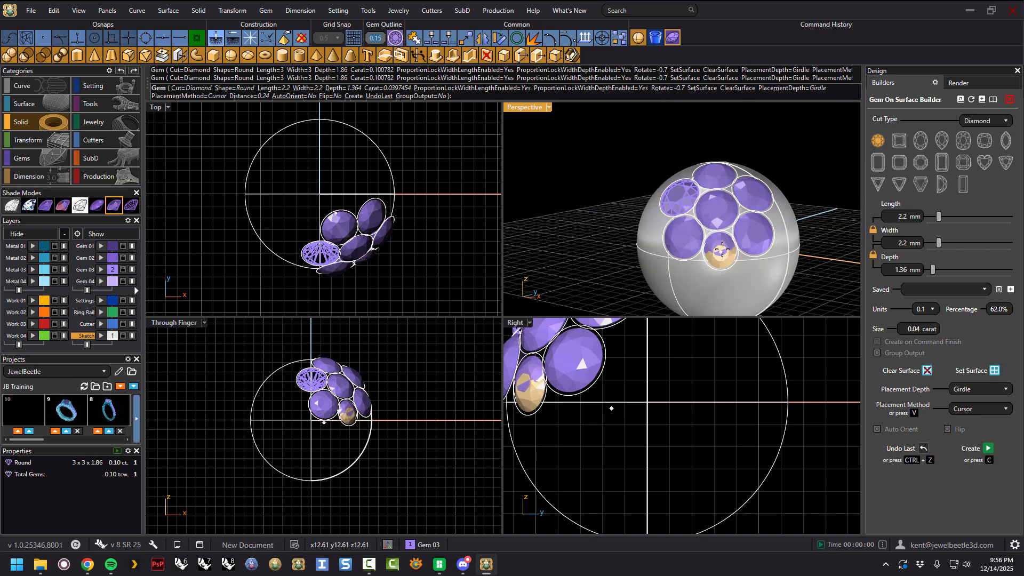
Create the placed gems and finish the Gem On Surface command.
{"action": "right_click_drag", "start_coordinate": [736, 231], "coordinate": [773, 202]}
{"action": "key", "text": "c"}
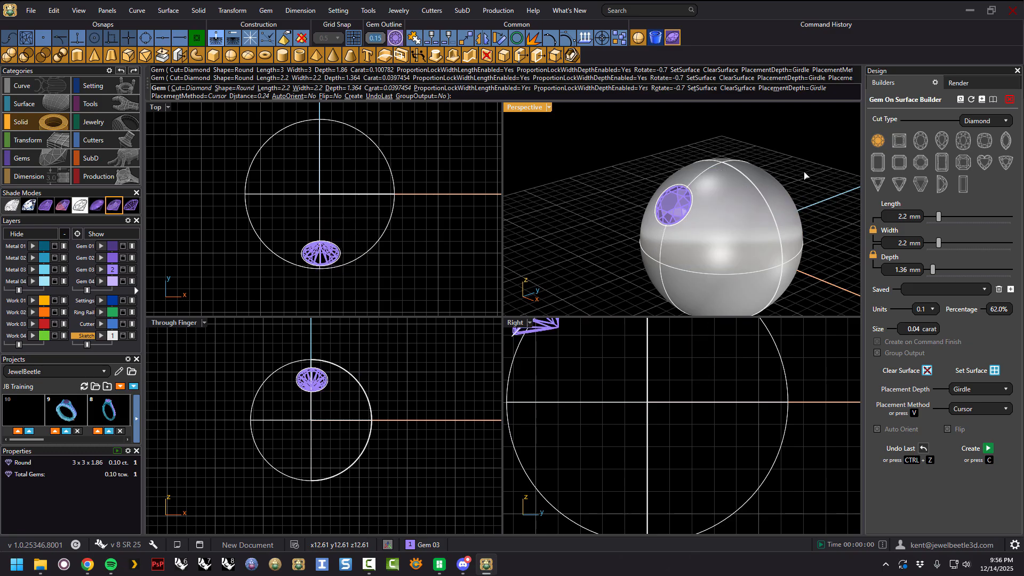
{"action": "key", "text": "Return"}
{"action": "right_click_drag", "start_coordinate": [731, 241], "coordinate": [743, 258]}
{"action": "scroll", "coordinate": [712, 160], "scroll_direction": "up", "scroll_amount": 4}
{"action": "scroll", "coordinate": [658, 171], "scroll_direction": "down", "scroll_amount": 3}
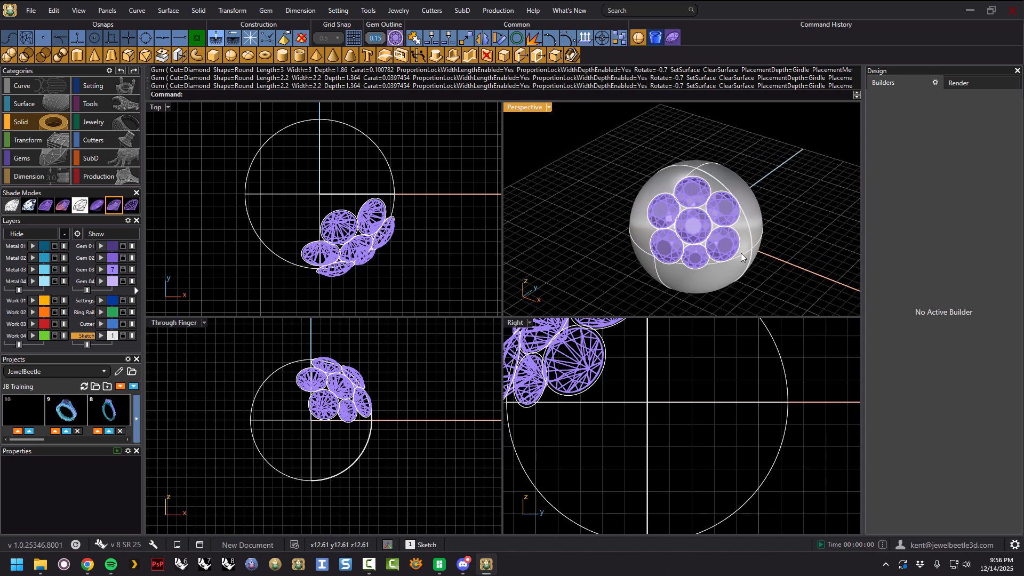
Select the sphere and start the Gem On Surface builder on it.
{"action": "right_click_drag", "start_coordinate": [773, 213], "coordinate": [693, 222]}
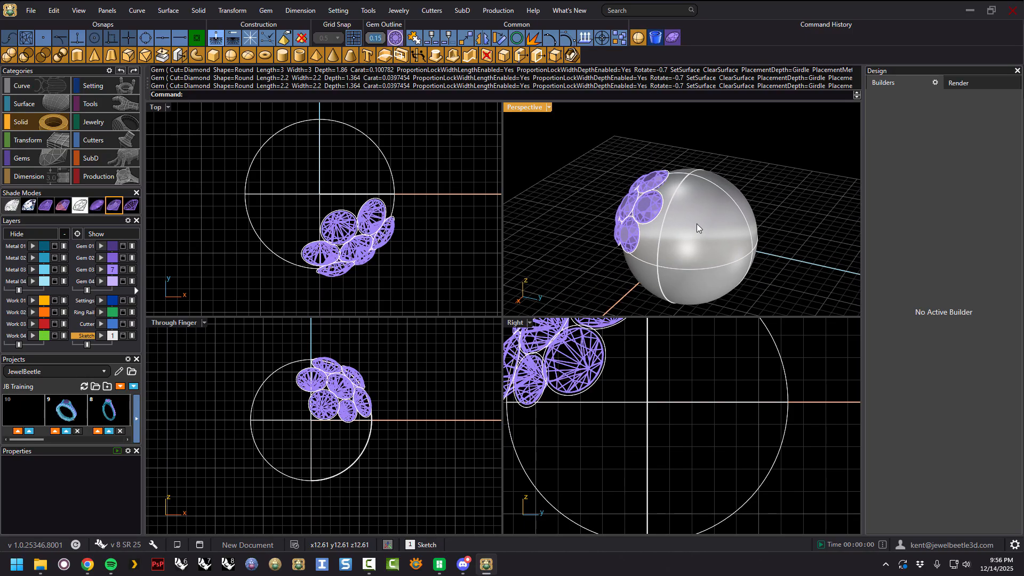
{"action": "left_click", "coordinate": [696, 222]}
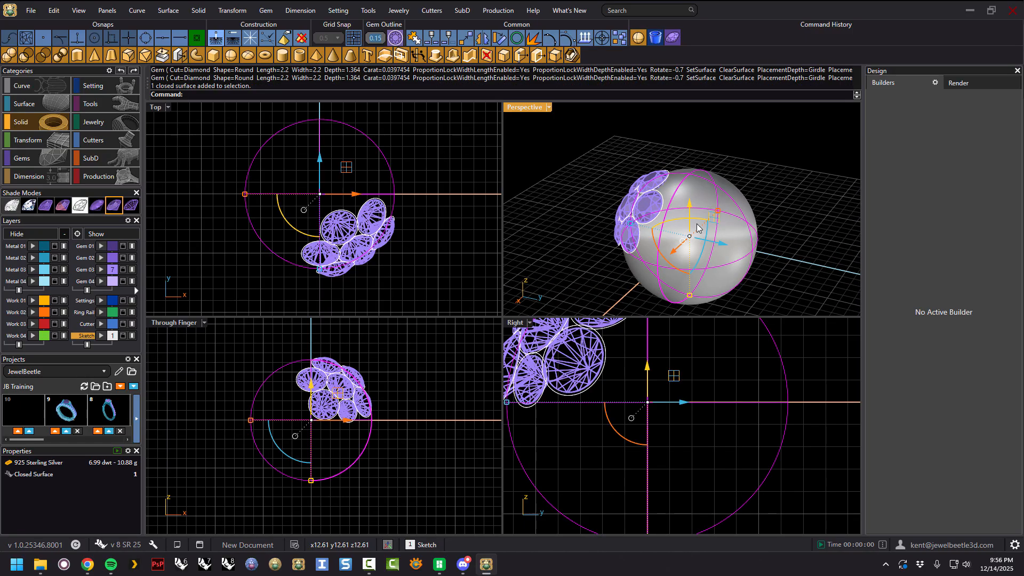
{"action": "left_click", "coordinate": [33, 158]}
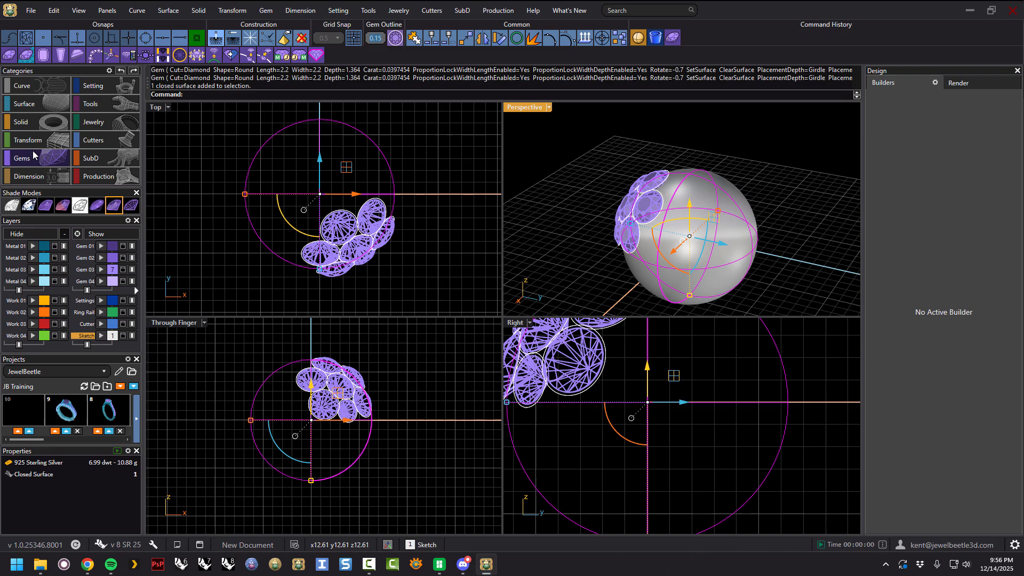
{"action": "left_click", "coordinate": [24, 57]}
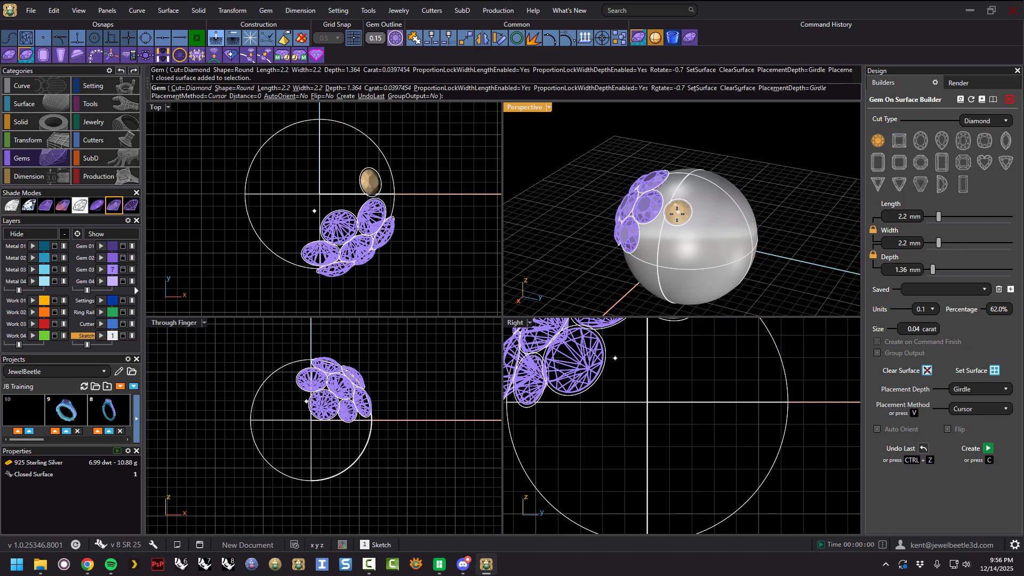
Place a 2.2 mm round gem in the remaining gap on the sphere.
{"action": "mouse_move", "coordinate": [678, 214]}
{"action": "right_mouse_down"}
{"action": "mouse_move", "coordinate": [697, 221]}
{"action": "mouse_move", "coordinate": [678, 218]}
{"action": "right_mouse_up"}
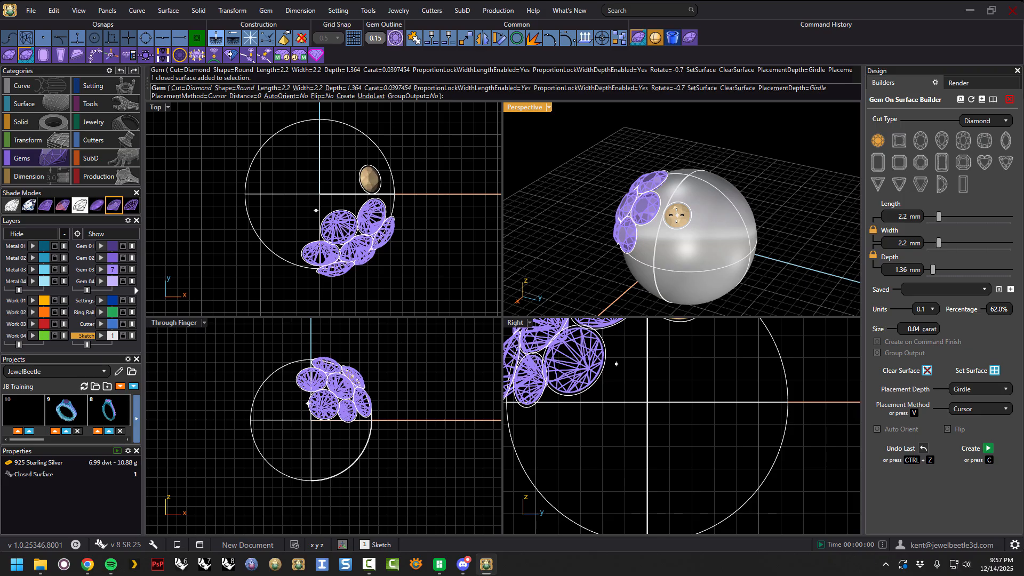
{"action": "right_click_drag", "start_coordinate": [676, 215], "coordinate": [691, 228]}
{"action": "scroll", "coordinate": [691, 228], "scroll_direction": "up", "scroll_amount": 5}
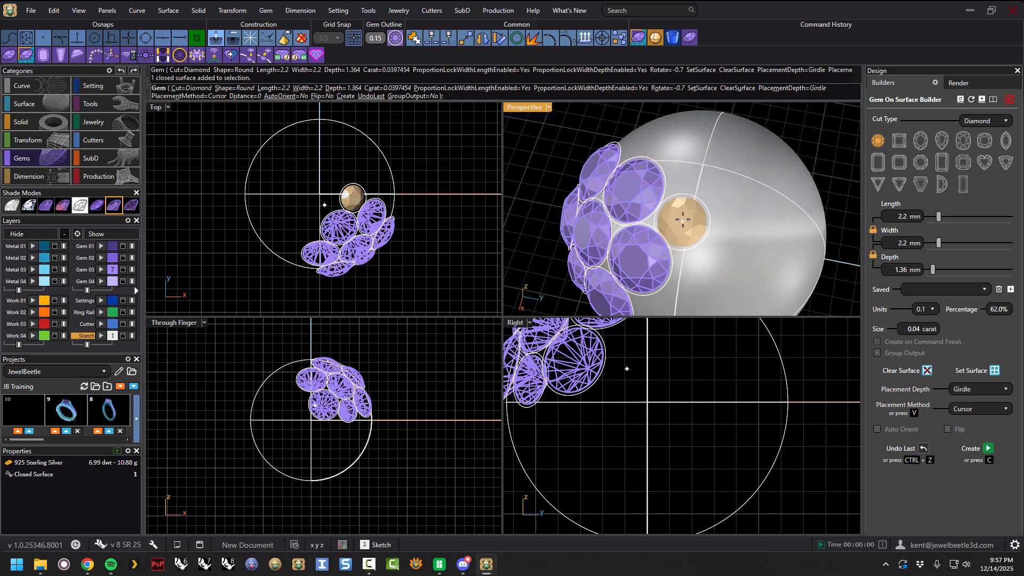
{"action": "left_click", "coordinate": [683, 217]}
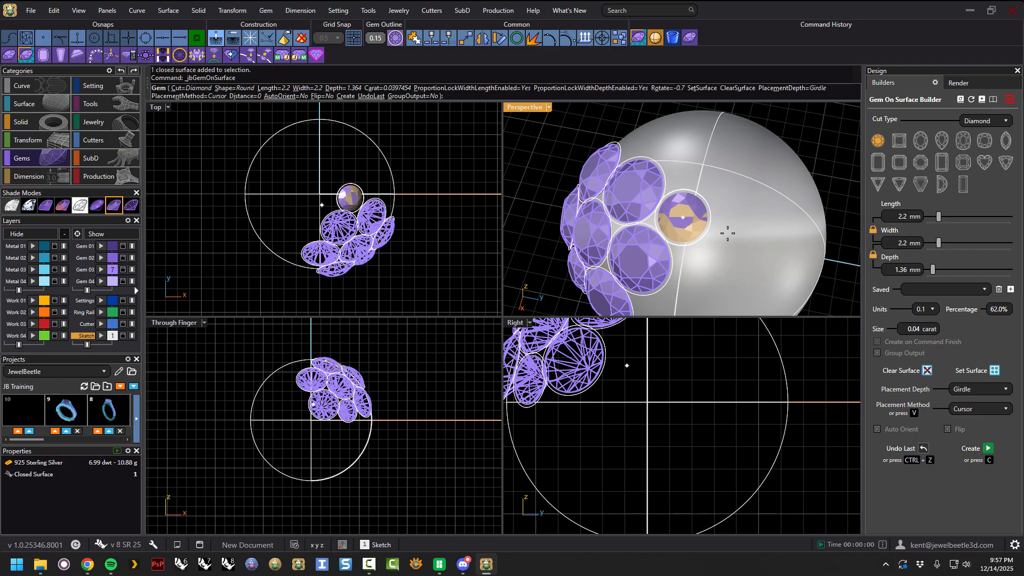
Finish the command so the gem is created.
{"action": "right_click", "coordinate": [750, 232]}
{"action": "scroll", "coordinate": [722, 216], "scroll_direction": "down", "scroll_amount": 3}
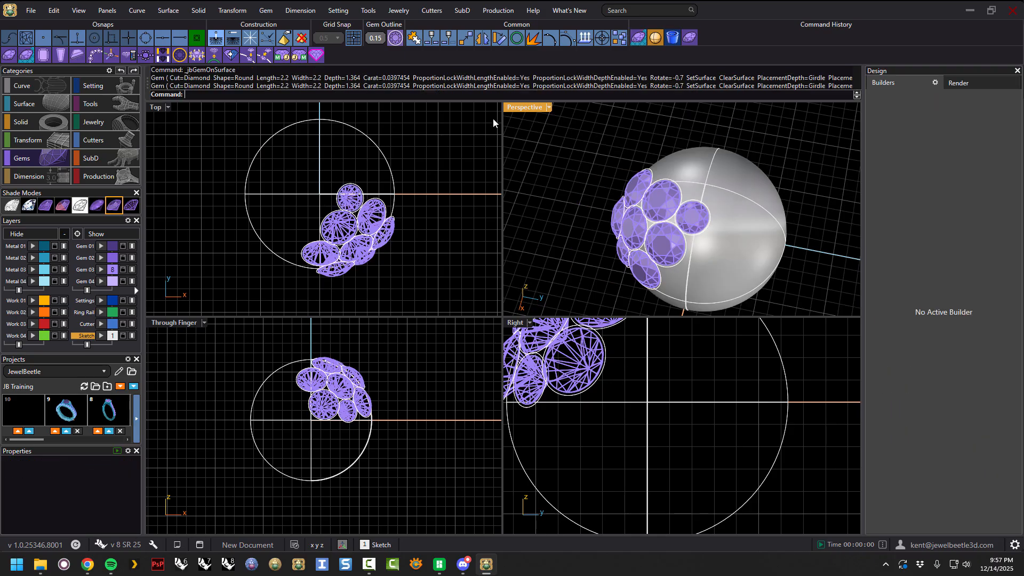
{"action": "mouse_move", "coordinate": [489, 147]}
{"action": "right_mouse_down"}
{"action": "mouse_move", "coordinate": [199, 151]}
{"action": "mouse_move", "coordinate": [502, 157]}
{"action": "mouse_move", "coordinate": [486, 161]}
{"action": "right_mouse_up"}
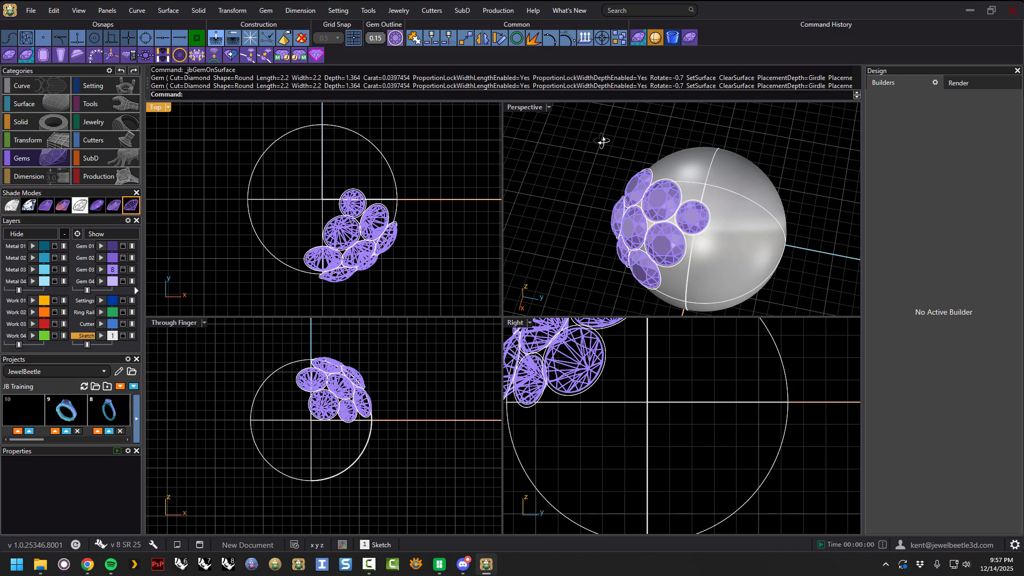
{"action": "right_click_drag", "start_coordinate": [603, 142], "coordinate": [663, 128]}
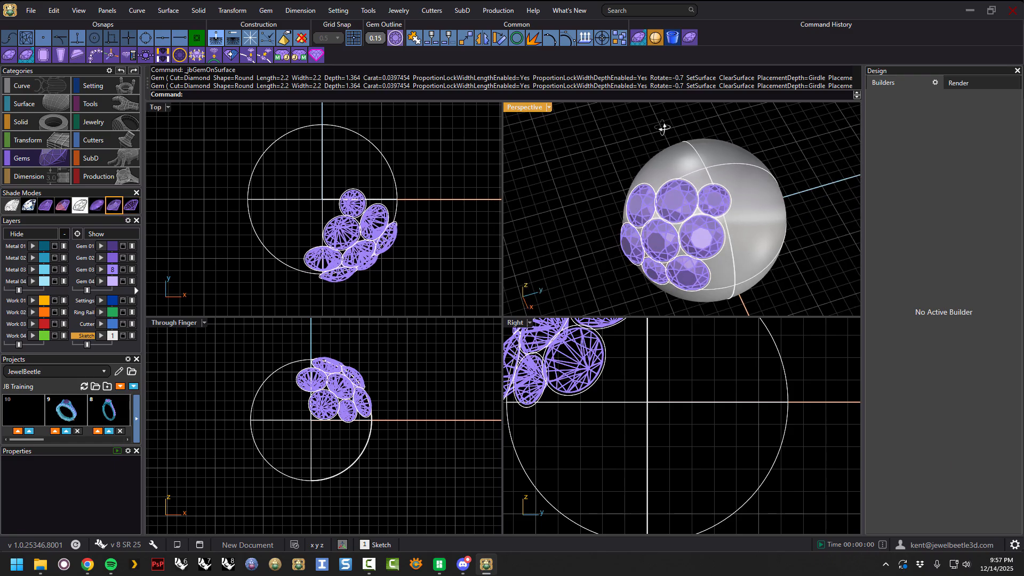
Start the Gem Builder and move the new gem along X to the sphere's side.
{"action": "left_click", "coordinate": [9, 55]}
{"action": "right_click_drag", "start_coordinate": [766, 251], "coordinate": [744, 220]}
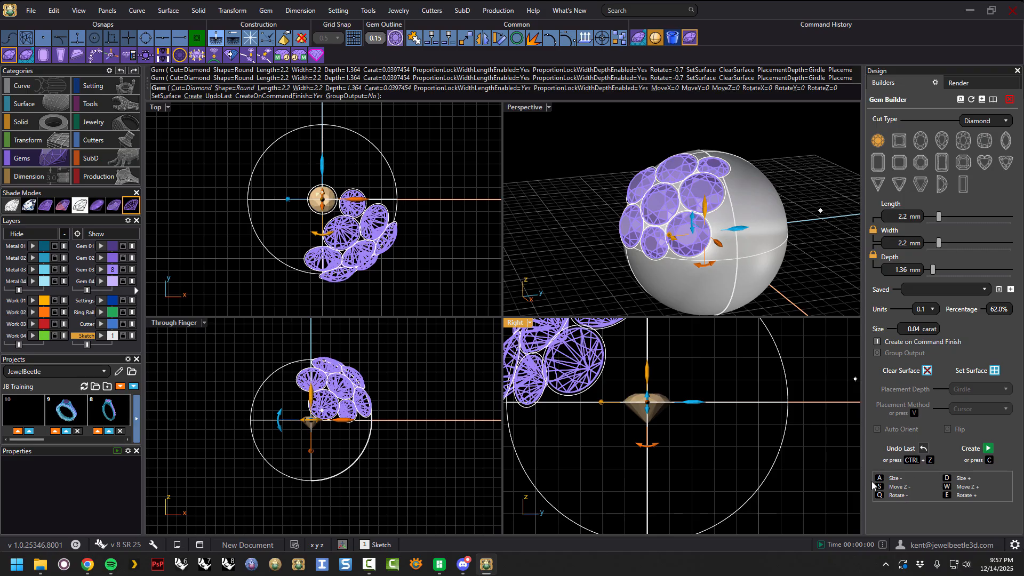
{"action": "right_click_drag", "start_coordinate": [453, 253], "coordinate": [460, 261]}
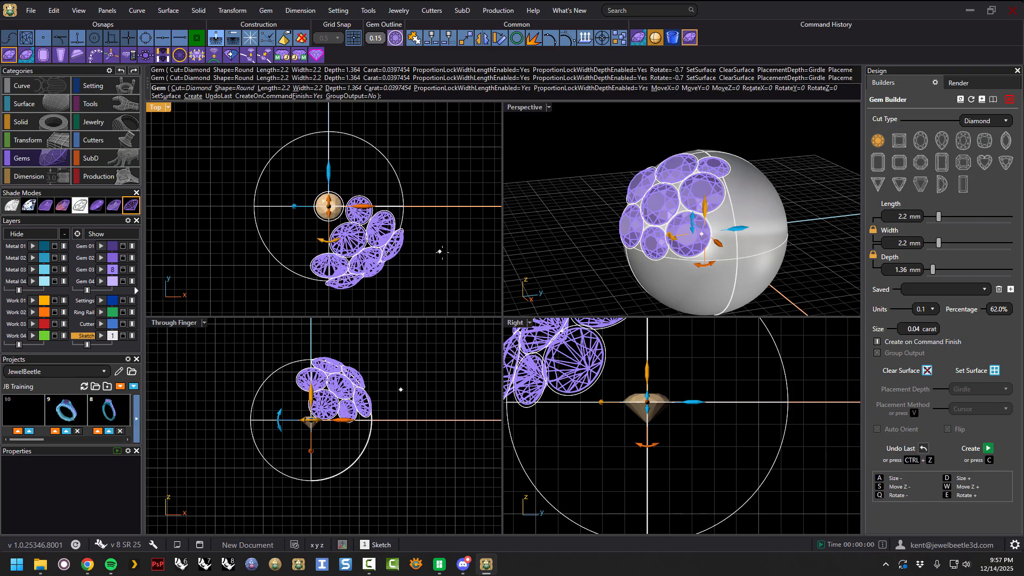
{"action": "right_click_drag", "start_coordinate": [619, 255], "coordinate": [662, 269]}
{"action": "left_click_drag", "start_coordinate": [363, 206], "coordinate": [467, 222]}
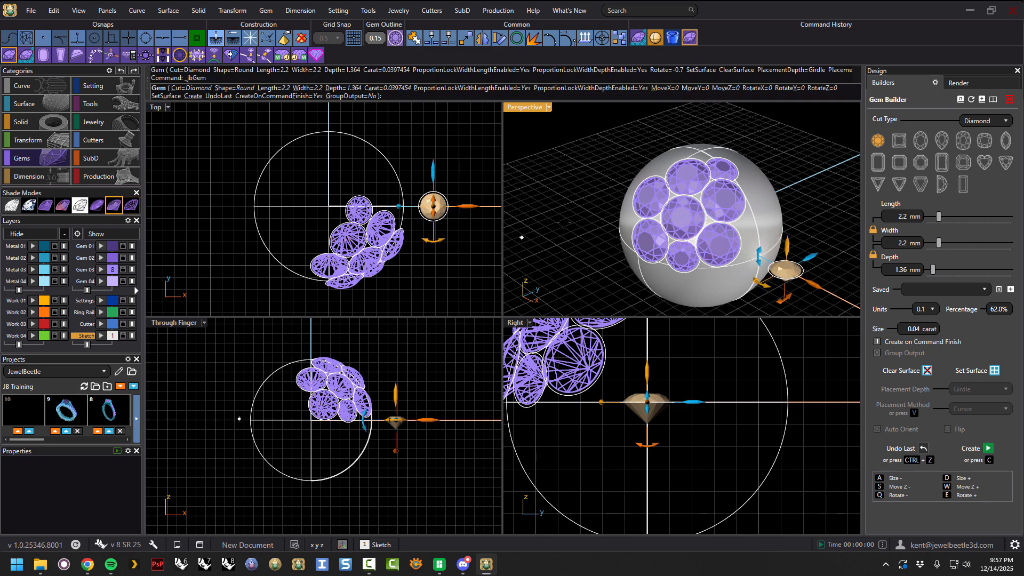
Shrink the gem to 1.6 mm with the Size − shortcut.
{"action": "scroll", "coordinate": [665, 167], "scroll_direction": "down", "scroll_amount": 4}
{"action": "scroll", "coordinate": [760, 247], "scroll_direction": "up", "scroll_amount": 6}
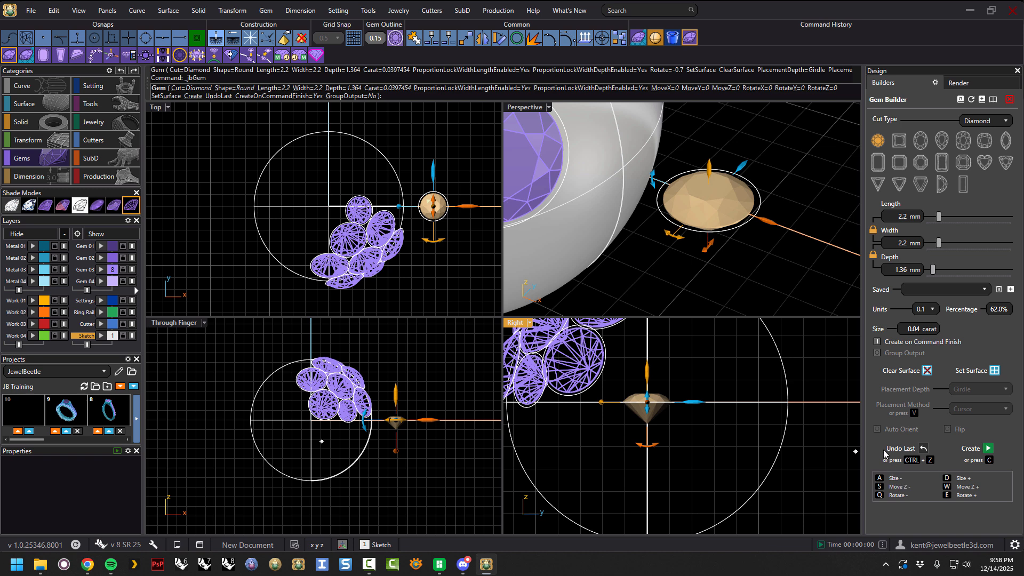
{"action": "key", "text": "a"}
{"action": "key", "text": "a"}
{"action": "key", "text": "a"}
{"action": "key", "text": "a"}
{"action": "key", "text": "a"}
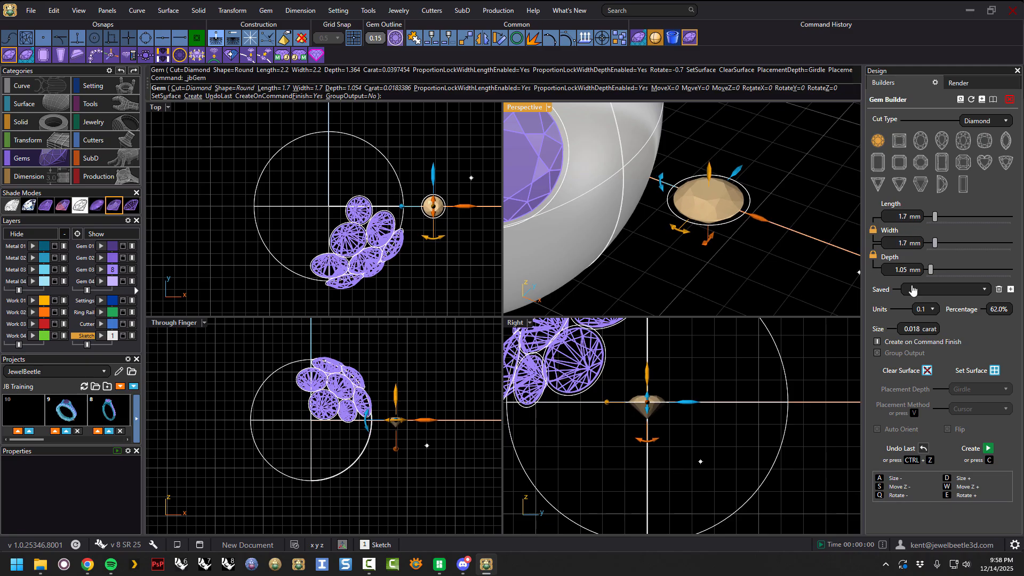
{"action": "key", "text": "a"}
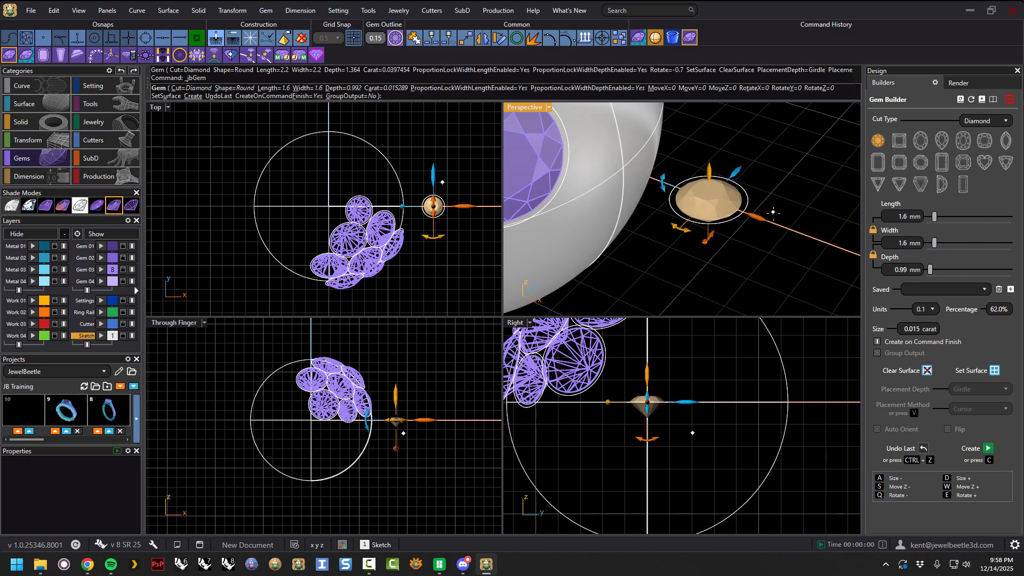
Grow and shrink the gem with the Size + and Size − shortcuts, leaving it at 1.7 mm.
{"action": "key", "text": "d"}
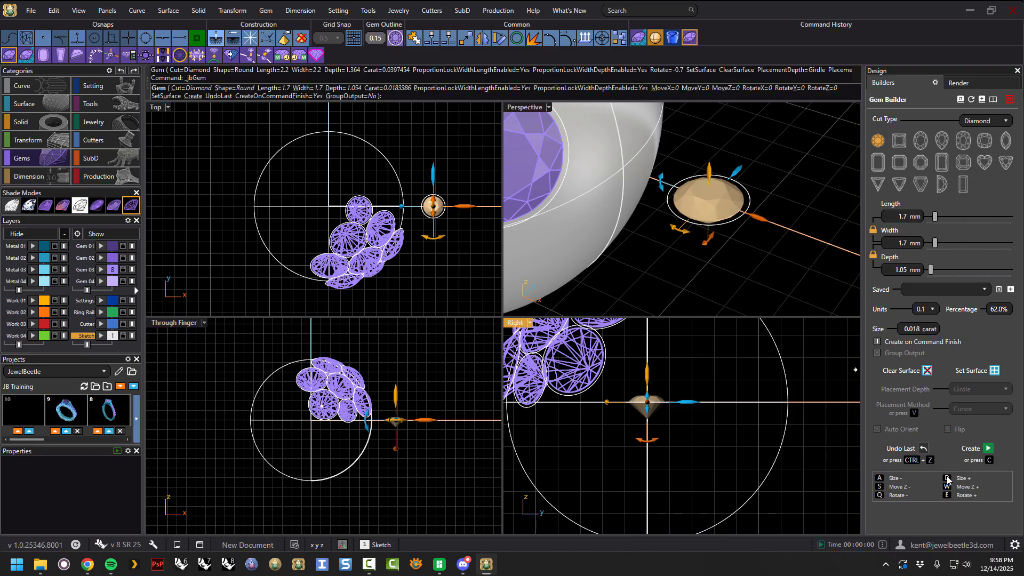
{"action": "key", "text": "d"}
{"action": "key", "text": "d"}
{"action": "key", "text": "d"}
{"action": "key", "text": "d"}
{"action": "key", "text": "d"}
{"action": "key", "text": "d"}
{"action": "key", "text": "d"}
{"action": "key", "text": "d"}
{"action": "key", "text": "a"}
{"action": "key", "text": "a"}
{"action": "key", "text": "a"}
{"action": "key", "text": "a"}
{"action": "key", "text": "a"}
{"action": "key", "text": "a"}
{"action": "key", "text": "a"}
{"action": "key", "text": "a"}
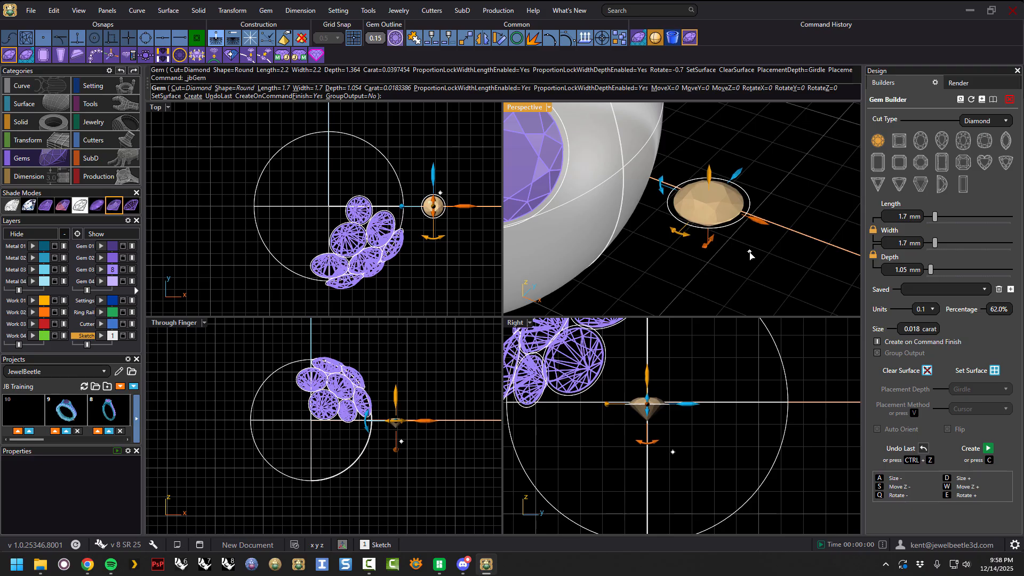
Move the gem down along Z with the Move Z − shortcut.
{"action": "scroll", "coordinate": [655, 403], "scroll_direction": "up", "scroll_amount": 10}
{"action": "key", "text": "s"}
{"action": "key", "text": "s"}
{"action": "key", "text": "s"}
Move the gem up along Z with the Move Z + shortcut.
{"action": "key", "text": "w"}
{"action": "key", "text": "w"}
{"action": "key", "text": "w"}
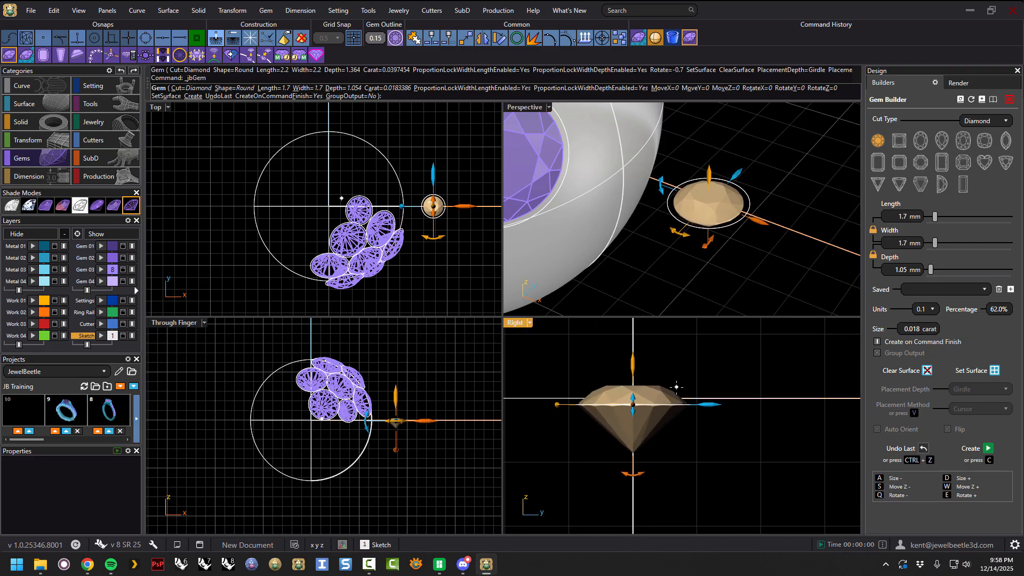
{"action": "key", "text": "w"}
{"action": "key", "text": "w"}
{"action": "key", "text": "w"}
{"action": "key", "text": "w"}
{"action": "key", "text": "w"}
{"action": "key", "text": "w"}
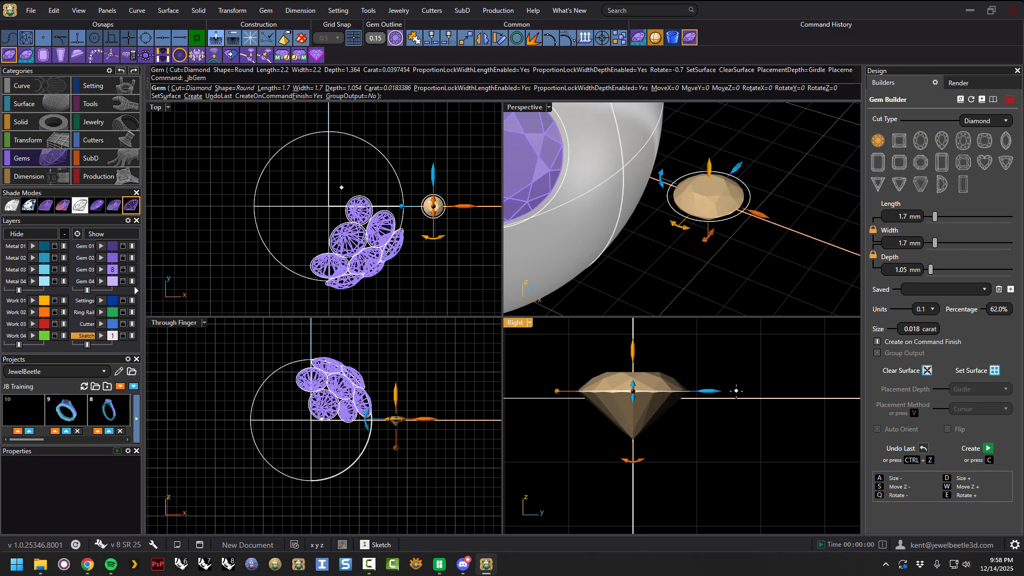
{"action": "key", "text": "w"}
{"action": "key", "text": "w"}
{"action": "key", "text": "w"}
{"action": "key", "text": "w"}
{"action": "key", "text": "w"}
{"action": "key", "text": "w"}
{"action": "key", "text": "w"}
{"action": "key", "text": "w"}
{"action": "key", "text": "w"}
{"action": "key", "text": "w"}
{"action": "key", "text": "w"}
{"action": "key", "text": "w"}
{"action": "key", "text": "w"}
{"action": "key", "text": "w"}
{"action": "key", "text": "w"}
Move the gem back down along Z with the Move Z − shortcut.
{"action": "key", "text": "s"}
{"action": "key", "text": "s"}
{"action": "key", "text": "s"}
{"action": "key", "text": "s"}
{"action": "key", "text": "s"}
{"action": "key", "text": "s"}
{"action": "key", "text": "s"}
{"action": "key", "text": "s"}
{"action": "key", "text": "s"}
{"action": "key", "text": "s"}
{"action": "key", "text": "s"}
{"action": "key", "text": "s"}
{"action": "key", "text": "s"}
{"action": "key", "text": "s"}
{"action": "key", "text": "s"}
{"action": "key", "text": "s"}
{"action": "key", "text": "s"}
{"action": "key", "text": "s"}
{"action": "key", "text": "s"}
{"action": "key", "text": "s"}
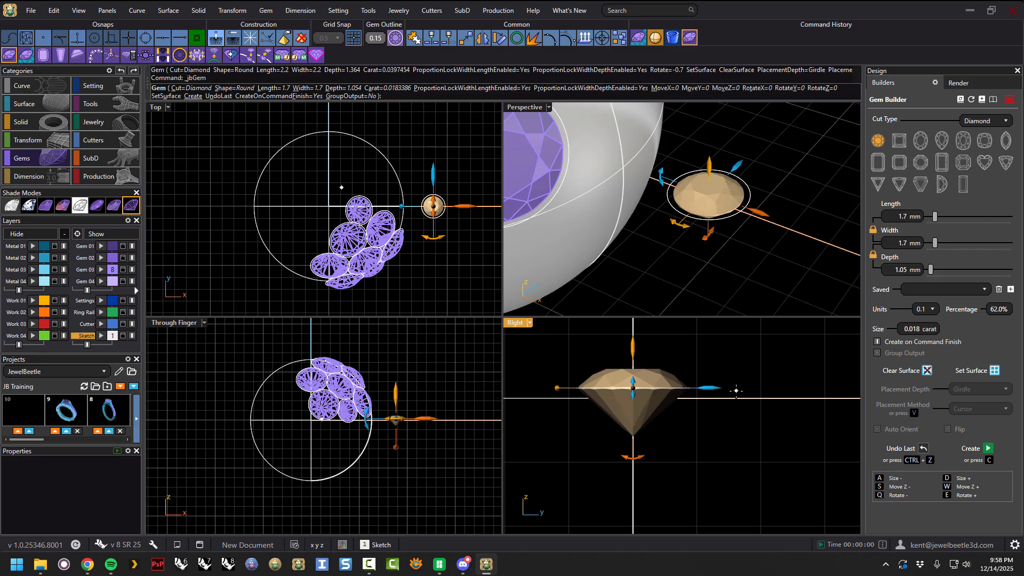
{"action": "key", "text": "s"}
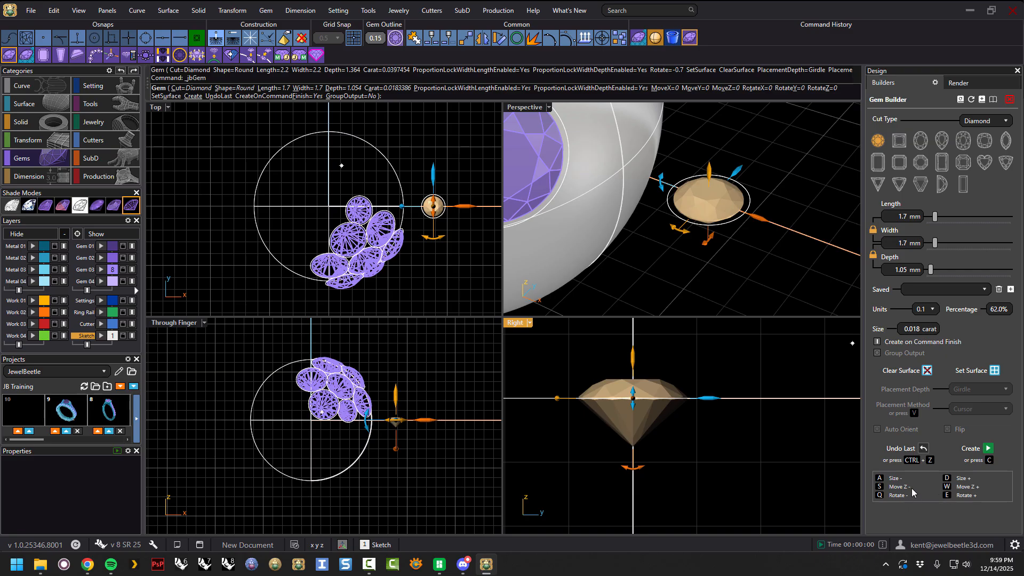
Switch the gem's cut to Princess and set its size to 2.1 mm.
{"action": "right_click_drag", "start_coordinate": [733, 271], "coordinate": [744, 286]}
{"action": "left_click", "coordinate": [894, 140]}
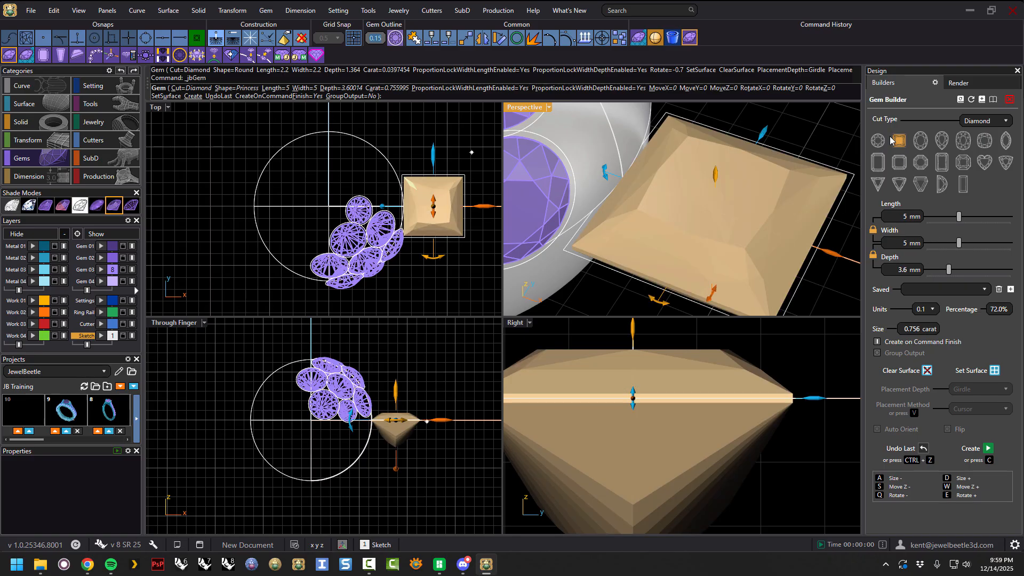
{"action": "left_click_drag", "start_coordinate": [958, 216], "coordinate": [938, 217]}
Rotate the princess gem with the Rotate − shortcut.
{"action": "key", "text": "q"}
{"action": "key", "text": "q"}
{"action": "key", "text": "q"}
{"action": "key", "text": "q"}
{"action": "key", "text": "q"}
{"action": "key", "text": "q"}
{"action": "key", "text": "q"}
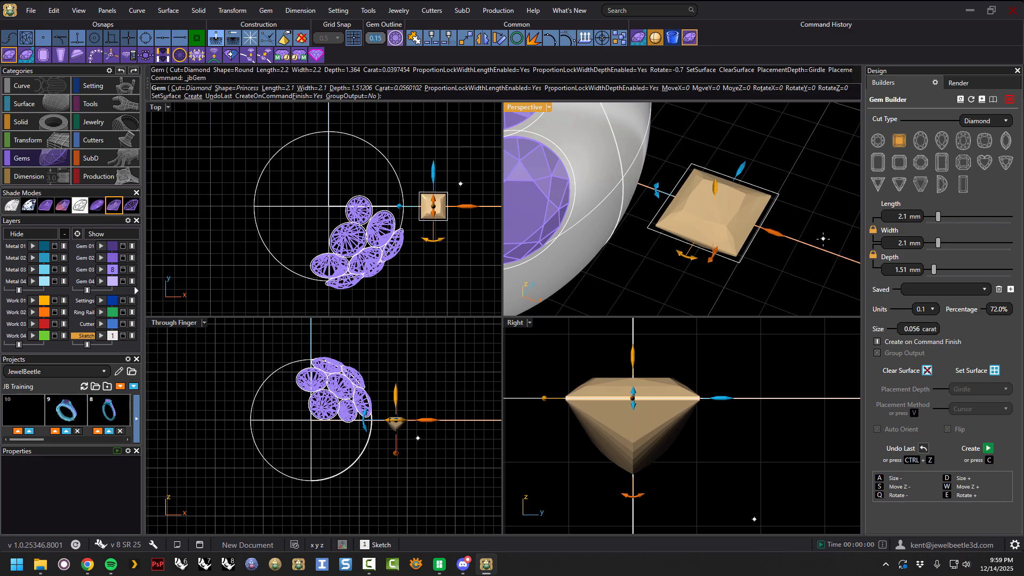
{"action": "key", "text": "q"}
{"action": "key", "text": "q"}
{"action": "key", "text": "q"}
{"action": "key", "text": "q"}
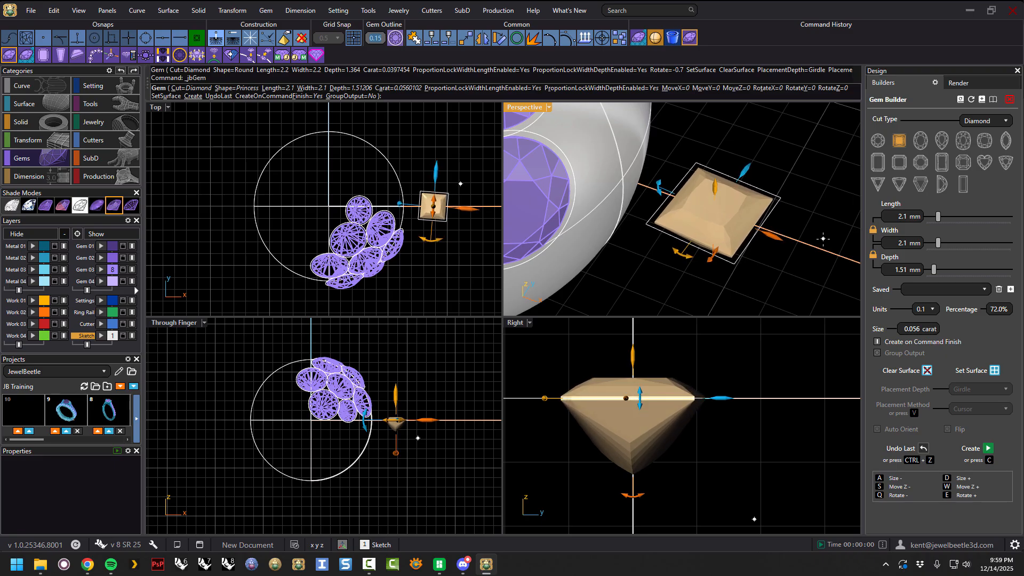
{"action": "key", "text": "q"}
{"action": "key", "text": "q"}
{"action": "key", "text": "q"}
{"action": "key", "text": "q"}
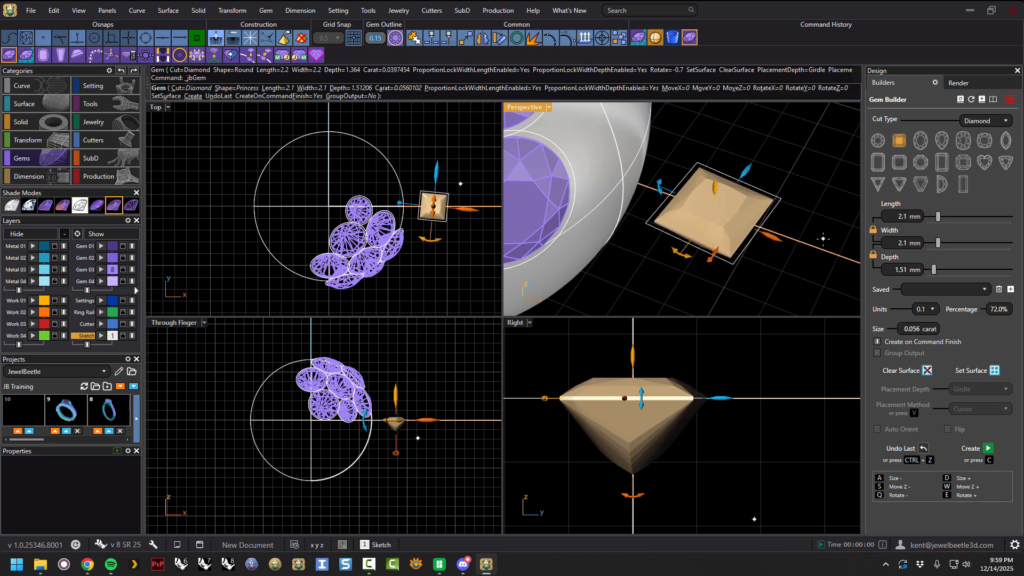
Keep rotating the princess gem step by step with repeated Rotate − shortcuts.
{"action": "key", "text": "q"}
{"action": "key", "text": "q"}
{"action": "key", "text": "q"}
{"action": "key", "text": "q"}
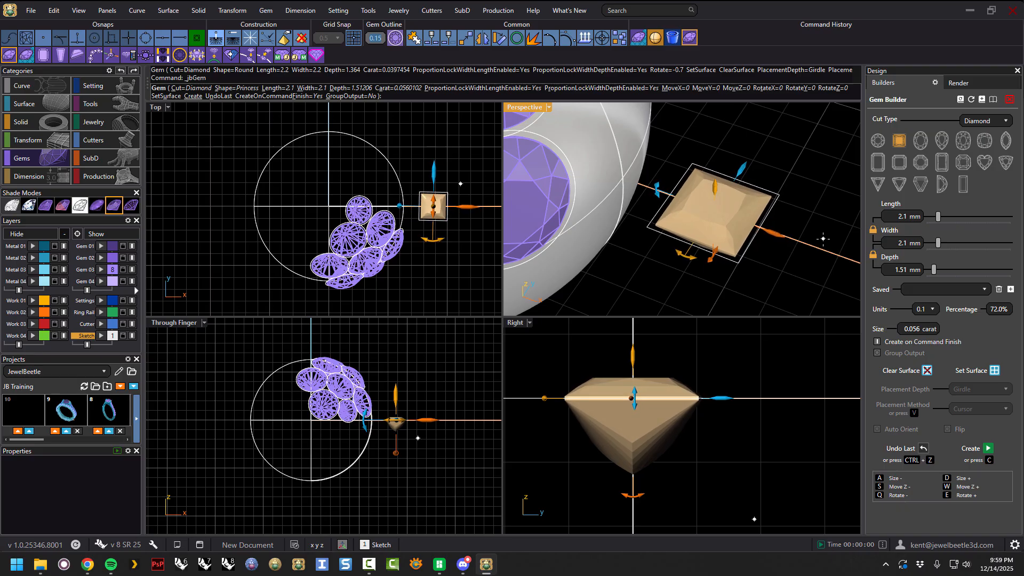
{"action": "key", "text": "q"}
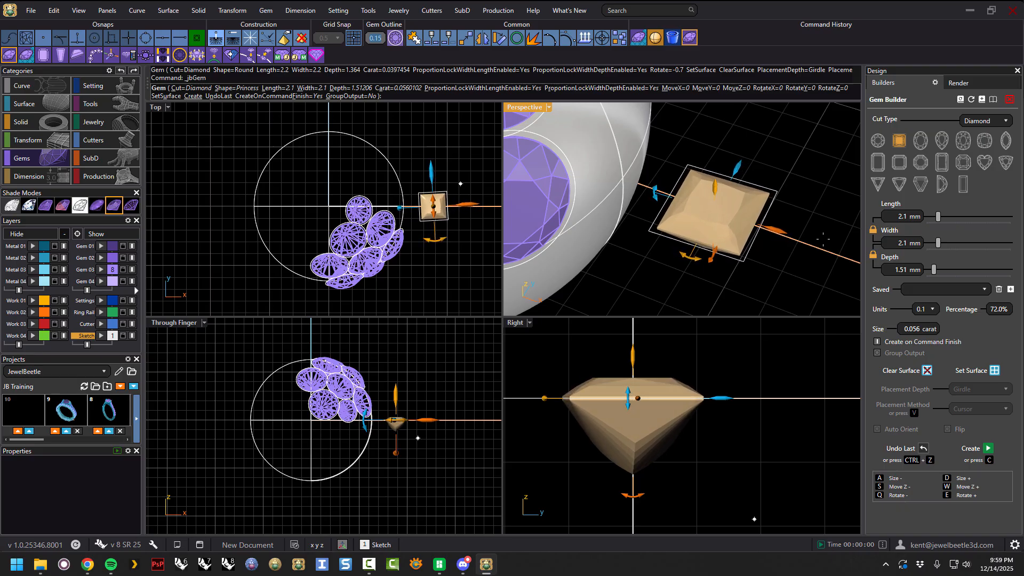
{"action": "key", "text": "q"}
{"action": "key", "text": "q"}
{"action": "key", "text": "q"}
{"action": "key", "text": "q"}
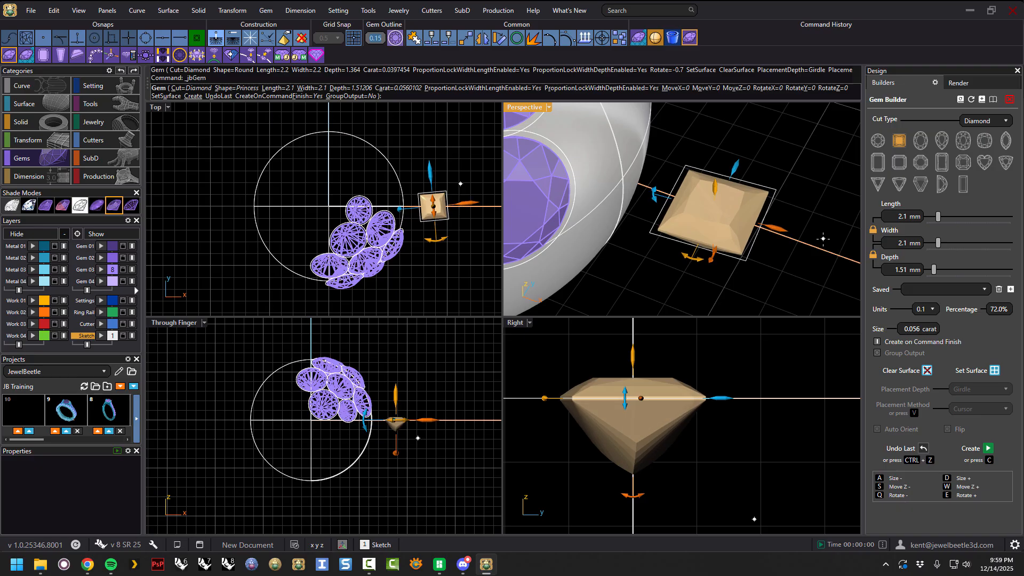
{"action": "key", "text": "q"}
{"action": "key", "text": "q"}
{"action": "key", "text": "q"}
{"action": "key", "text": "q"}
{"action": "key", "text": "q"}
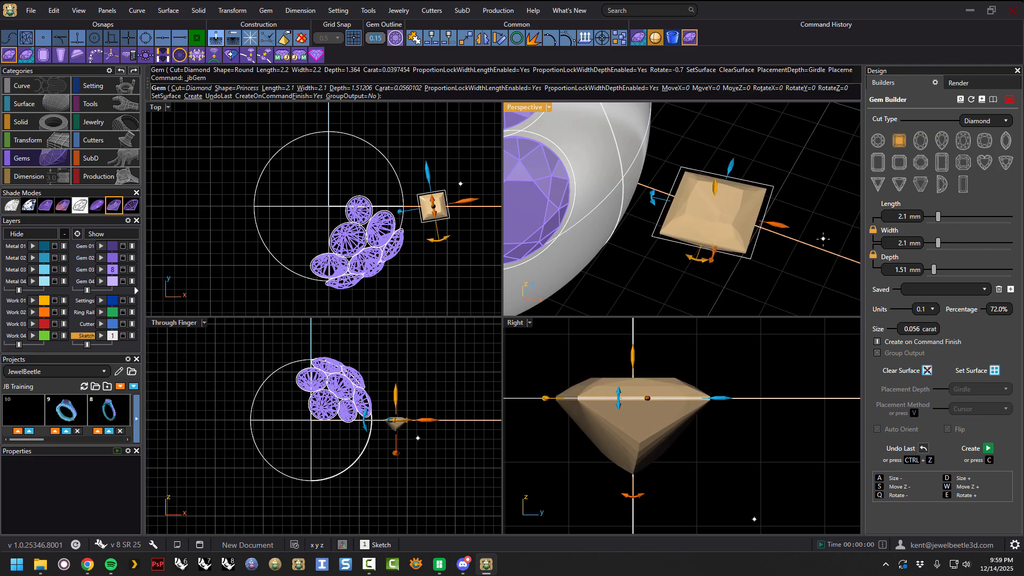
Switch the gem to a Marquise cut and rotate it with the Rotate − shortcut.
{"action": "left_click", "coordinate": [1003, 141]}
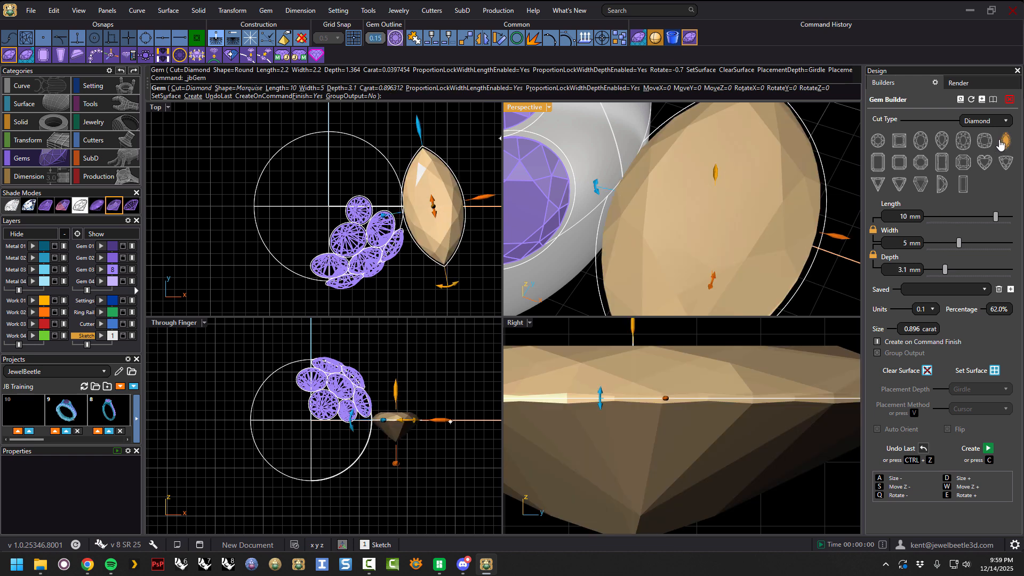
{"action": "scroll", "coordinate": [731, 203], "scroll_direction": "down", "scroll_amount": 2}
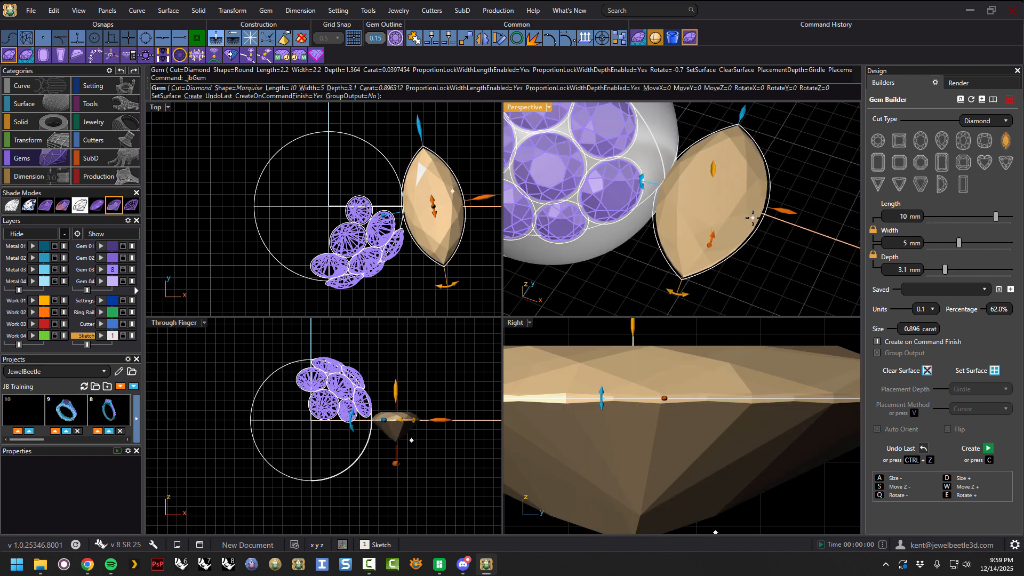
{"action": "key", "text": "q"}
{"action": "key", "text": "q"}
{"action": "key", "text": "q"}
{"action": "key", "text": "q"}
{"action": "key", "text": "q"}
{"action": "key", "text": "q"}
{"action": "key", "text": "q"}
{"action": "key", "text": "q"}
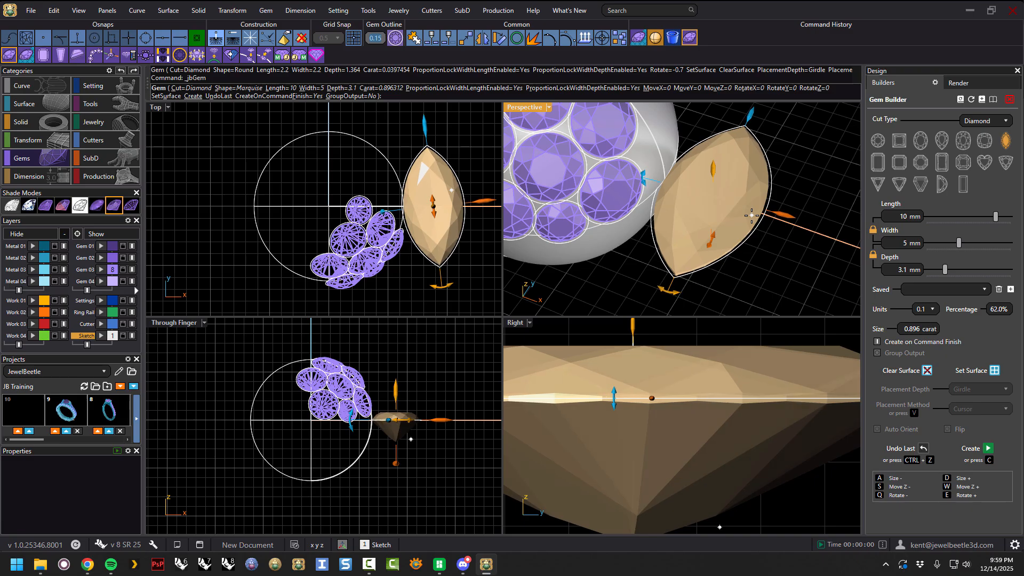
{"action": "key", "text": "q"}
{"action": "key", "text": "q"}
{"action": "key", "text": "q"}
{"action": "key", "text": "q"}
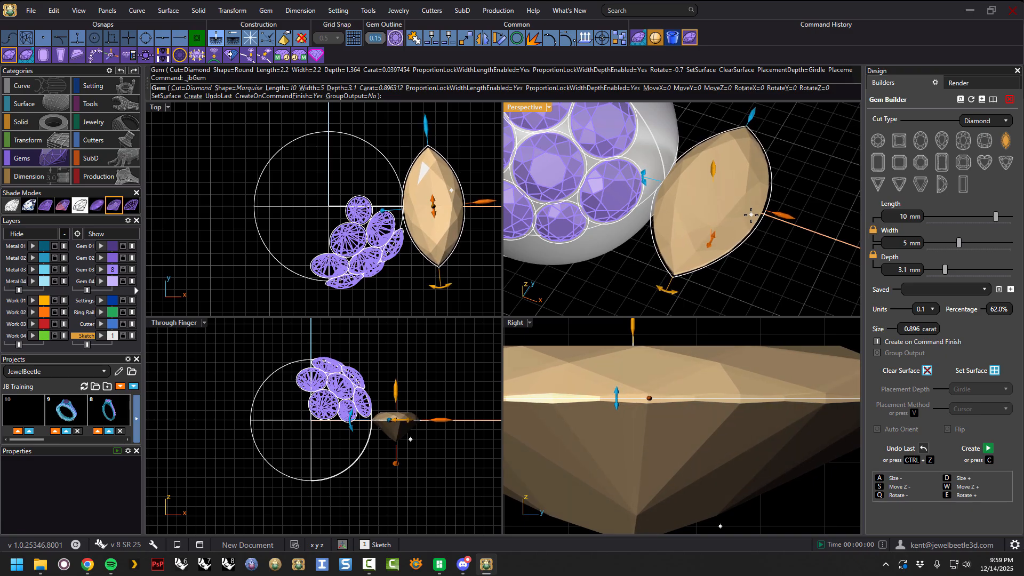
Select all the gems and the surface in the scene and delete them.
{"action": "left_click_drag", "start_coordinate": [666, 301], "coordinate": [723, 297]}
{"action": "scroll", "coordinate": [658, 169], "scroll_direction": "down", "scroll_amount": 5}
{"action": "mouse_move", "coordinate": [658, 170]}
{"action": "right_mouse_down"}
{"action": "mouse_move", "coordinate": [698, 149]}
{"action": "mouse_move", "coordinate": [664, 155]}
{"action": "right_mouse_up"}
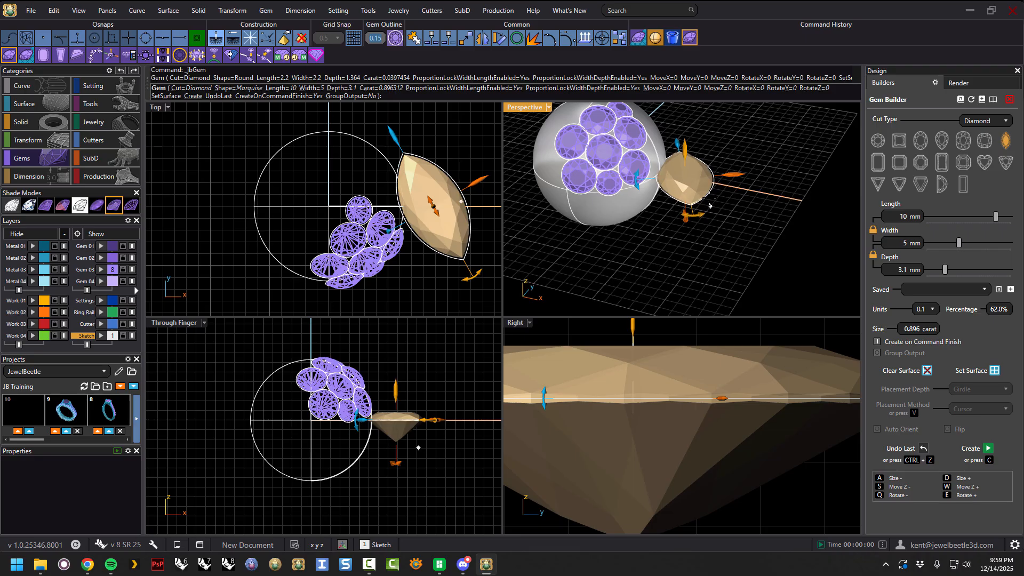
{"action": "mouse_move", "coordinate": [687, 215]}
{"action": "left_mouse_down"}
{"action": "mouse_move", "coordinate": [673, 225]}
{"action": "mouse_move", "coordinate": [666, 216]}
{"action": "mouse_move", "coordinate": [679, 219]}
{"action": "left_mouse_up"}
{"action": "right_click_drag", "start_coordinate": [747, 209], "coordinate": [755, 234]}
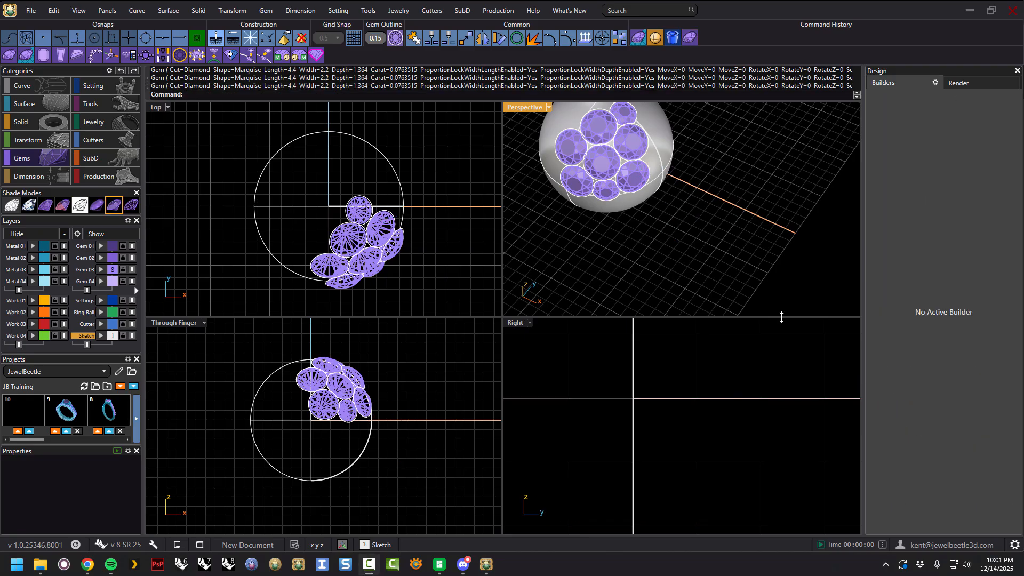
{"action": "scroll", "coordinate": [666, 230], "scroll_direction": "down", "scroll_amount": 4}
{"action": "right_click_drag", "start_coordinate": [667, 230], "coordinate": [696, 171]}
{"action": "left_click_drag", "start_coordinate": [696, 136], "coordinate": [567, 232]}
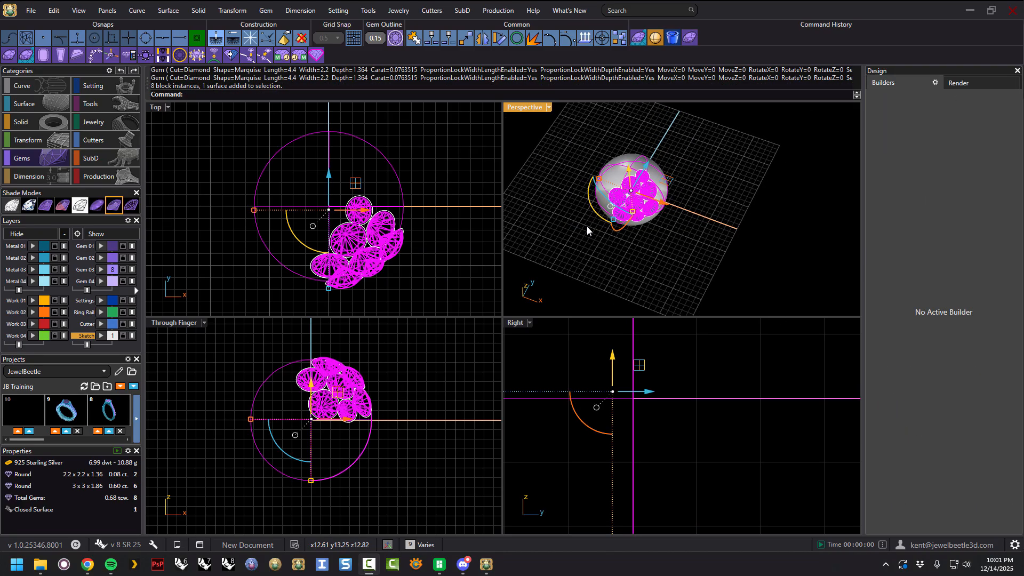
{"action": "key", "text": "Delete"}
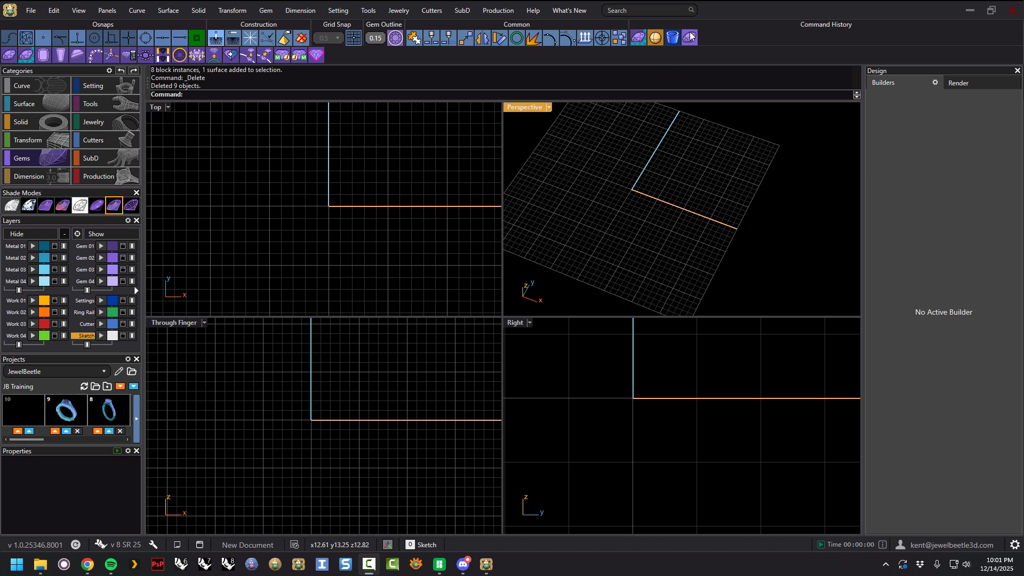
Start the Gem Builder and create a 3 mm round gem.
{"action": "left_click", "coordinate": [690, 37]}
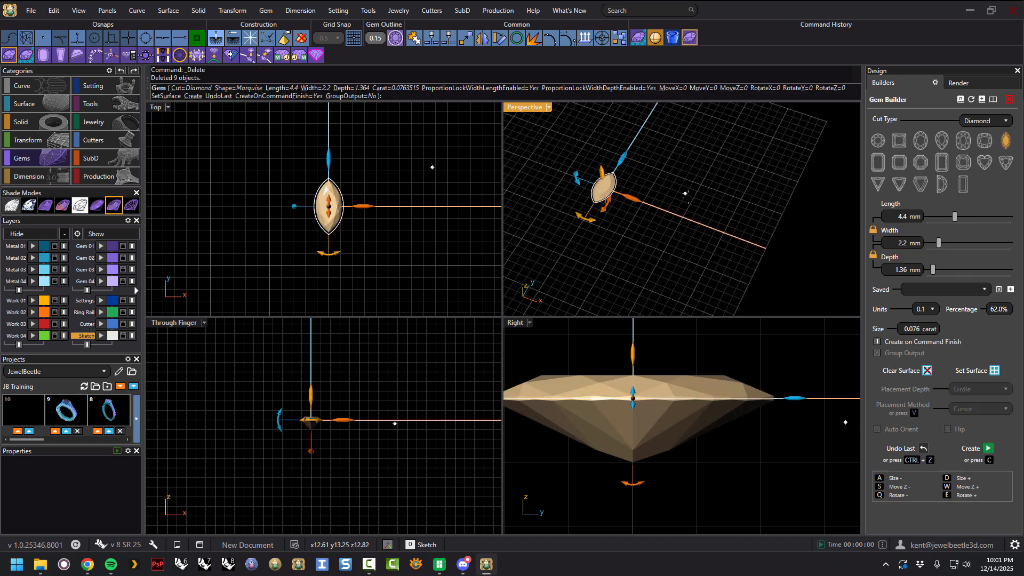
{"action": "left_click", "coordinate": [878, 140]}
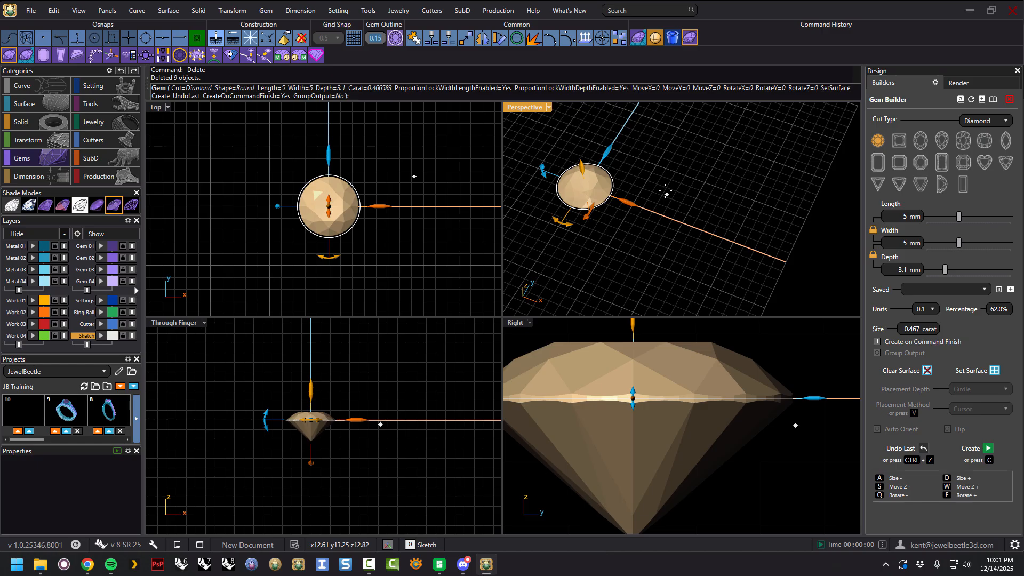
{"action": "scroll", "coordinate": [644, 187], "scroll_direction": "down", "scroll_amount": 5}
{"action": "right_click_drag", "start_coordinate": [644, 209], "coordinate": [645, 213]}
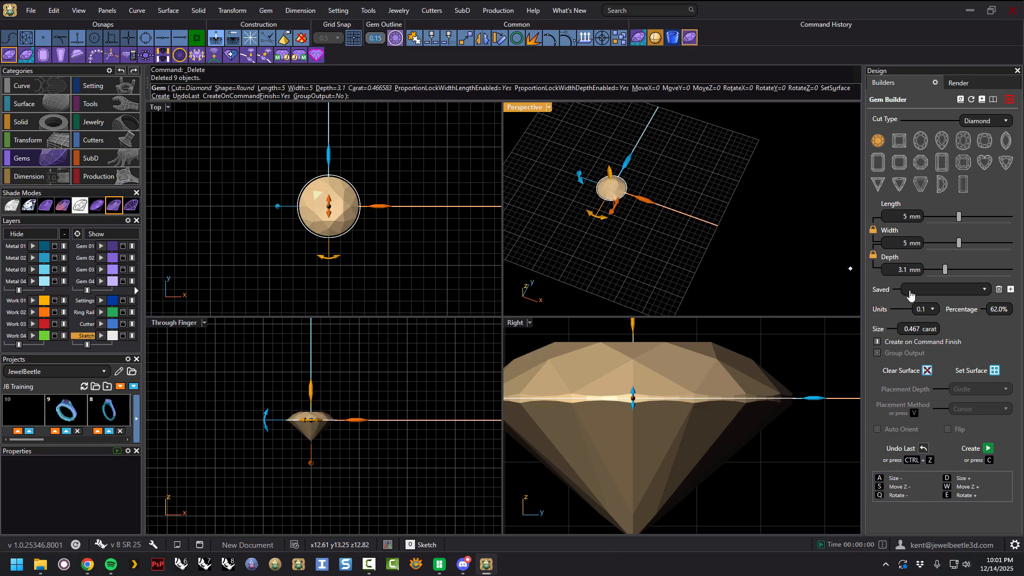
{"action": "left_click_drag", "start_coordinate": [958, 216], "coordinate": [946, 218]}
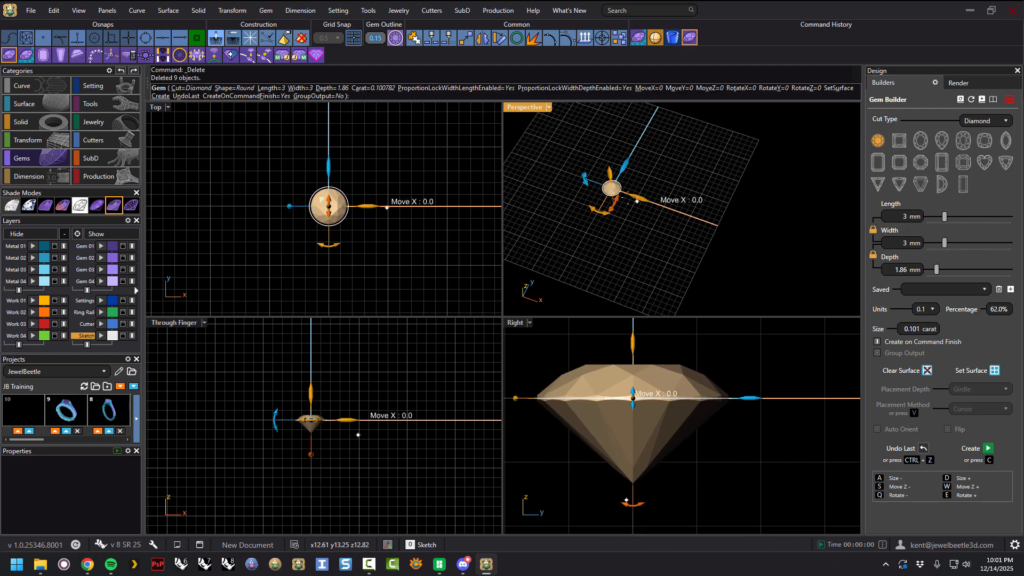
{"action": "scroll", "coordinate": [635, 196], "scroll_direction": "up", "scroll_amount": 3}
{"action": "left_click_drag", "start_coordinate": [635, 196], "coordinate": [585, 173]}
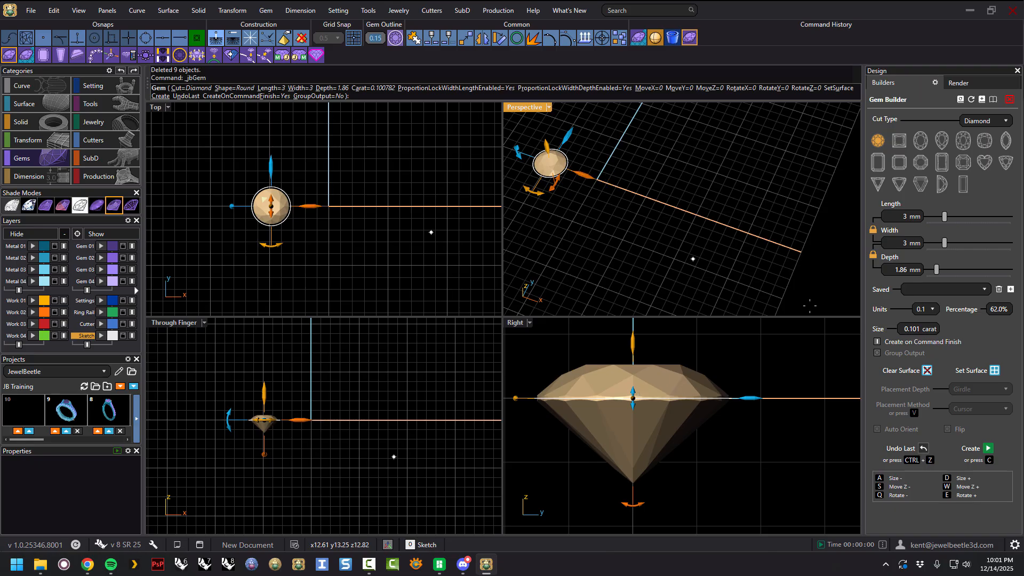
{"action": "left_click", "coordinate": [989, 449]}
Move the next gem along X and create a 2.7 mm round gem beside the first.
{"action": "left_click_drag", "start_coordinate": [629, 192], "coordinate": [616, 192]}
{"action": "left_click_drag", "start_coordinate": [943, 215], "coordinate": [942, 218]}
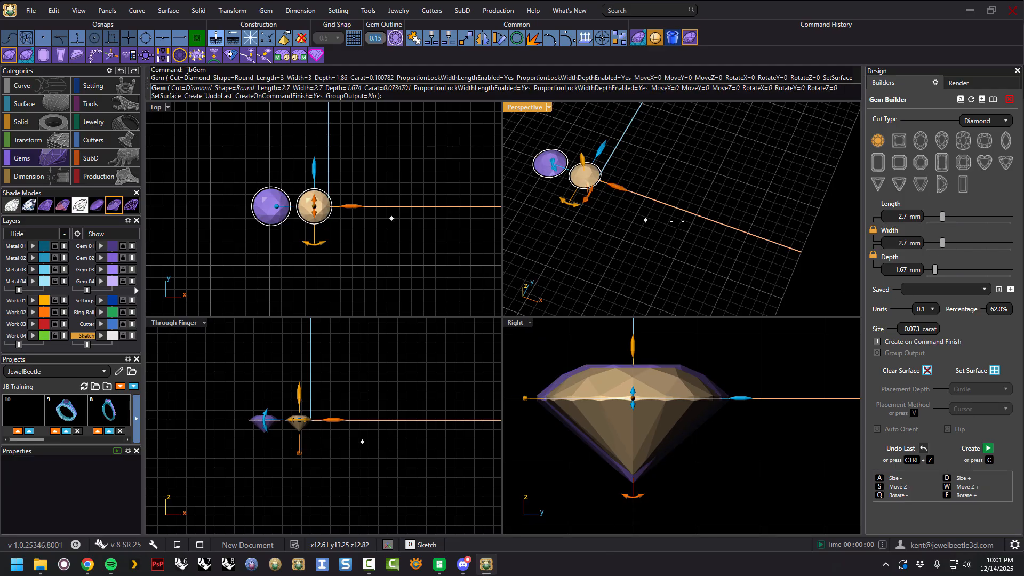
{"action": "left_click", "coordinate": [987, 448]}
Create a 4 mm round gem further along X, then undo it with Undo Last.
{"action": "left_click_drag", "start_coordinate": [634, 192], "coordinate": [647, 204]}
{"action": "left_click_drag", "start_coordinate": [942, 216], "coordinate": [951, 219]}
{"action": "left_click_drag", "start_coordinate": [660, 200], "coordinate": [669, 204]}
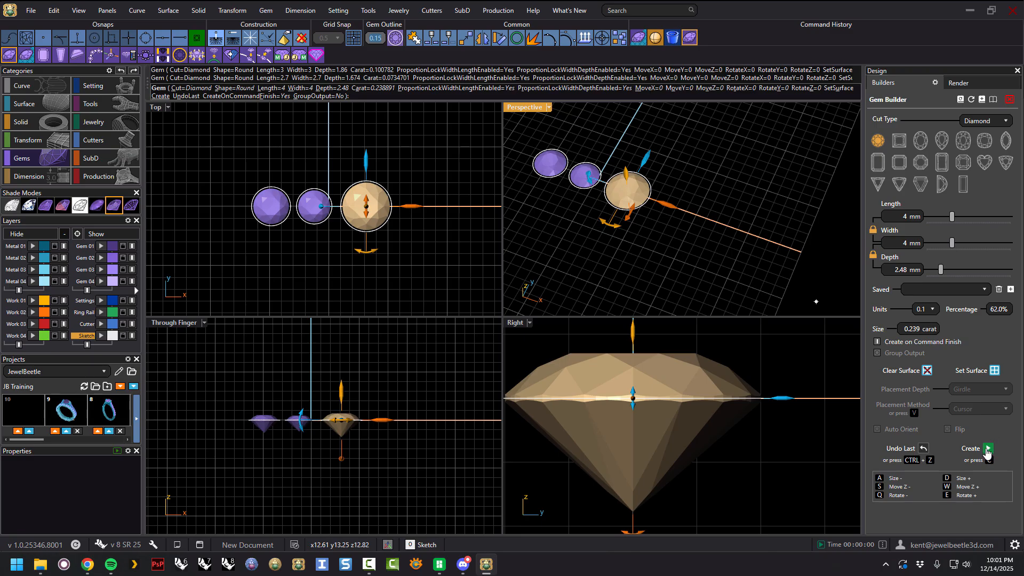
{"action": "left_click", "coordinate": [986, 449]}
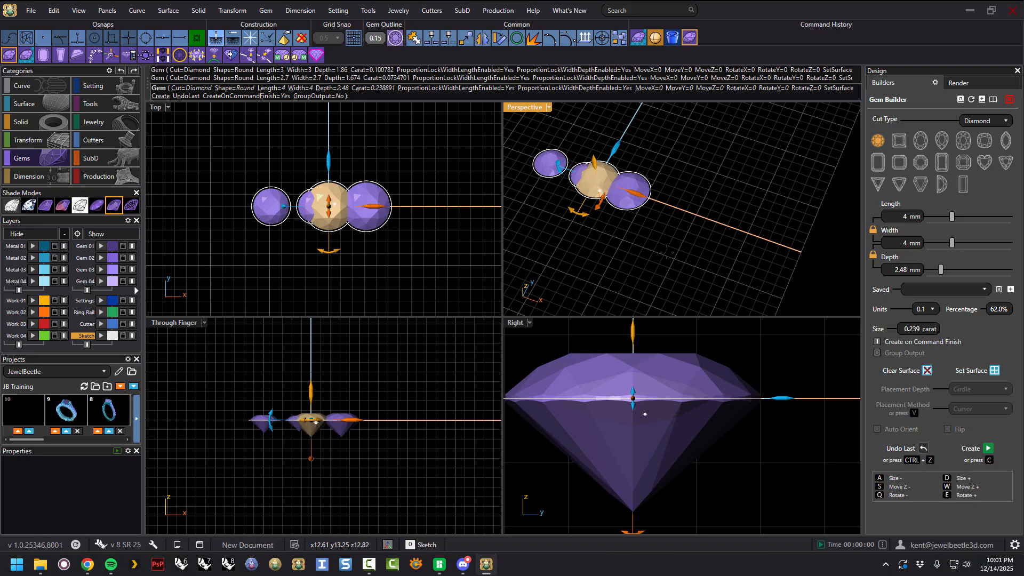
{"action": "left_click", "coordinate": [923, 448]}
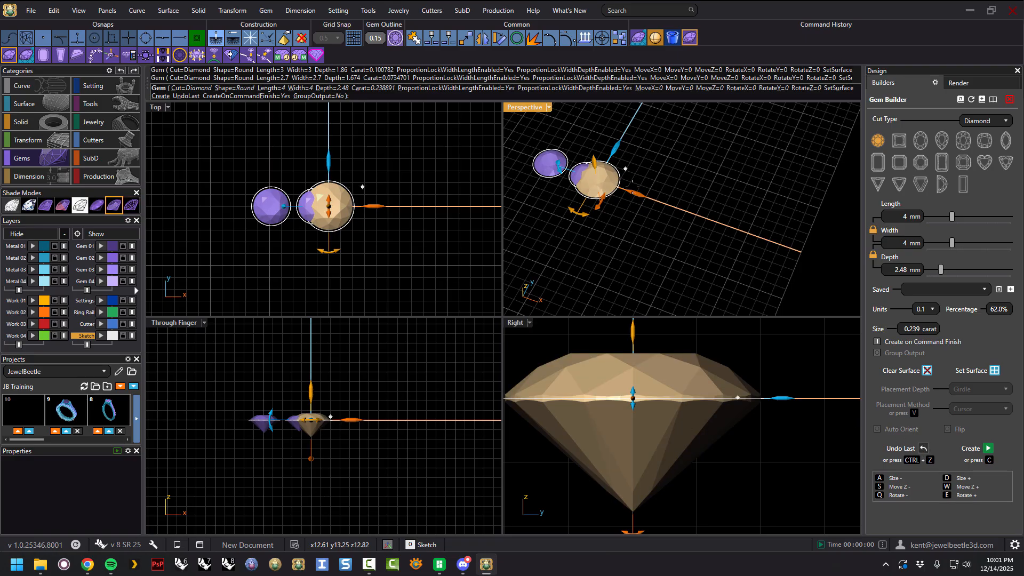
Move the next gem along X and create a 4.2 mm round gem.
{"action": "left_click_drag", "start_coordinate": [632, 192], "coordinate": [662, 202]}
{"action": "left_click_drag", "start_coordinate": [953, 218], "coordinate": [953, 218]}
{"action": "mouse_move", "coordinate": [713, 195]}
{"action": "right_mouse_down"}
{"action": "mouse_move", "coordinate": [731, 178]}
{"action": "mouse_move", "coordinate": [717, 185]}
{"action": "right_mouse_up"}
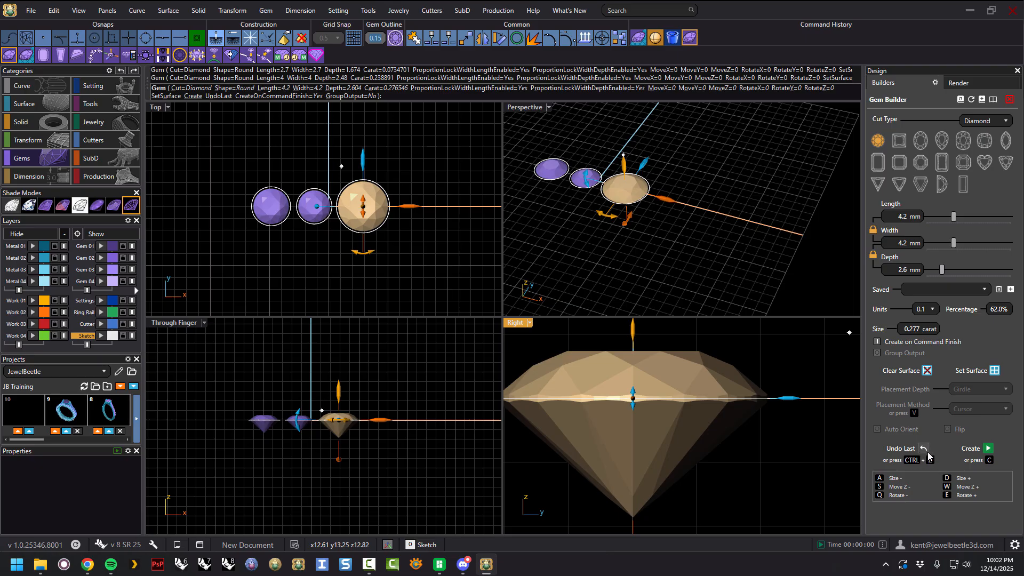
{"action": "left_click", "coordinate": [987, 449]}
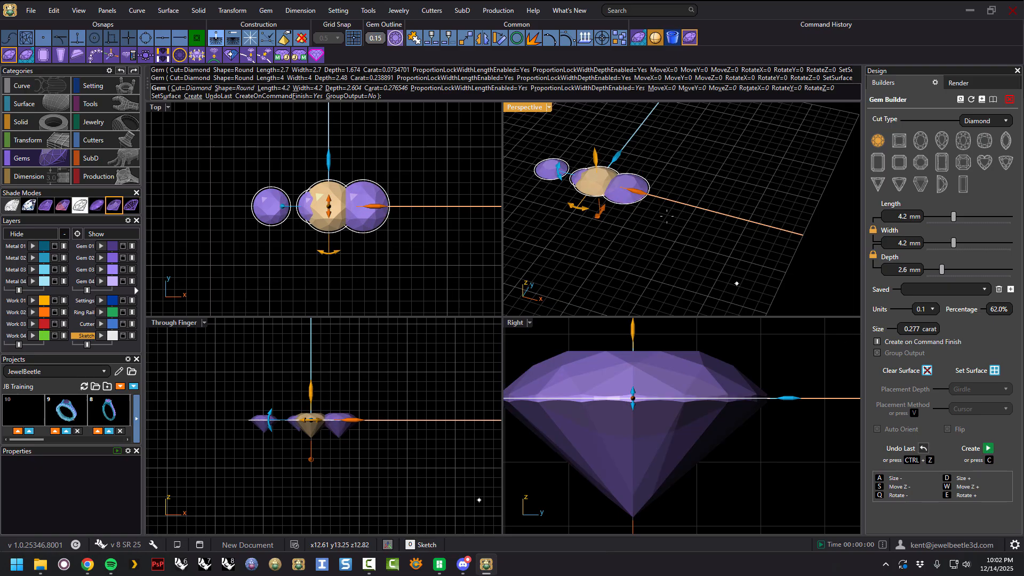
Move the gem far along X, create it, and undo it with Undo Last.
{"action": "left_click_drag", "start_coordinate": [639, 193], "coordinate": [770, 240]}
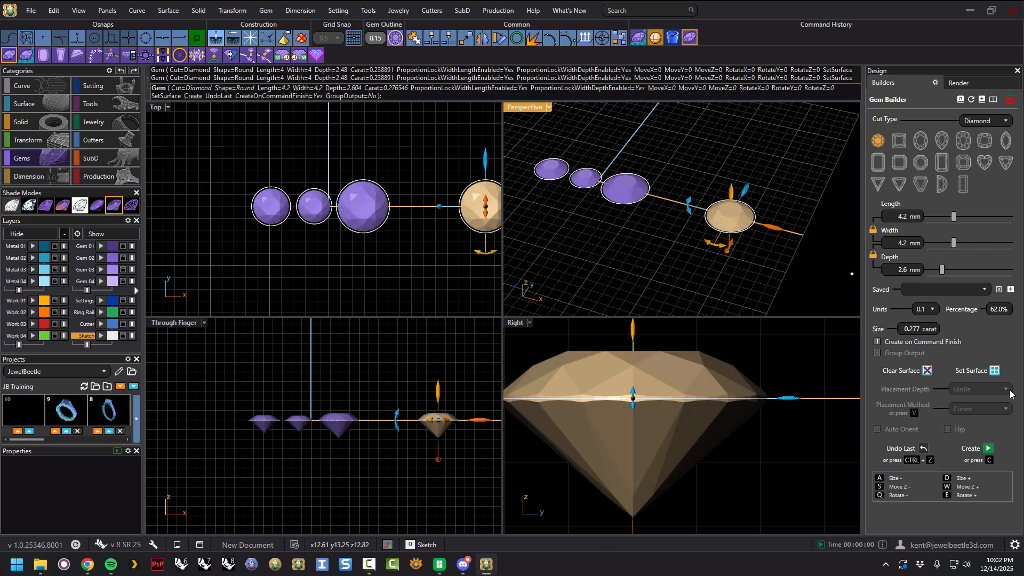
{"action": "left_click", "coordinate": [987, 450]}
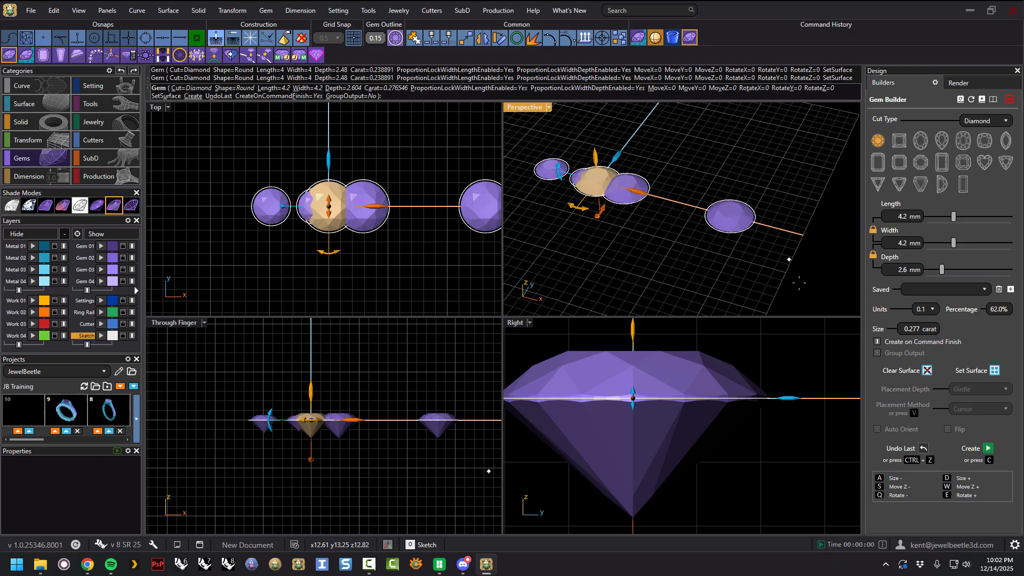
{"action": "left_click", "coordinate": [923, 450]}
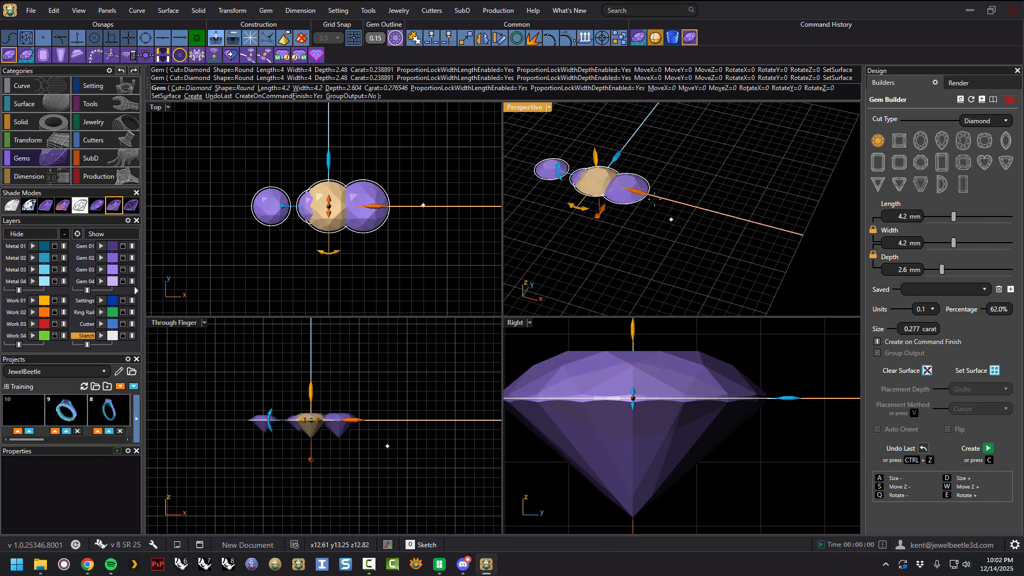
Finish the gem command, then undo the whole command.
{"action": "left_click_drag", "start_coordinate": [682, 208], "coordinate": [729, 183]}
{"action": "right_click", "coordinate": [724, 183]}
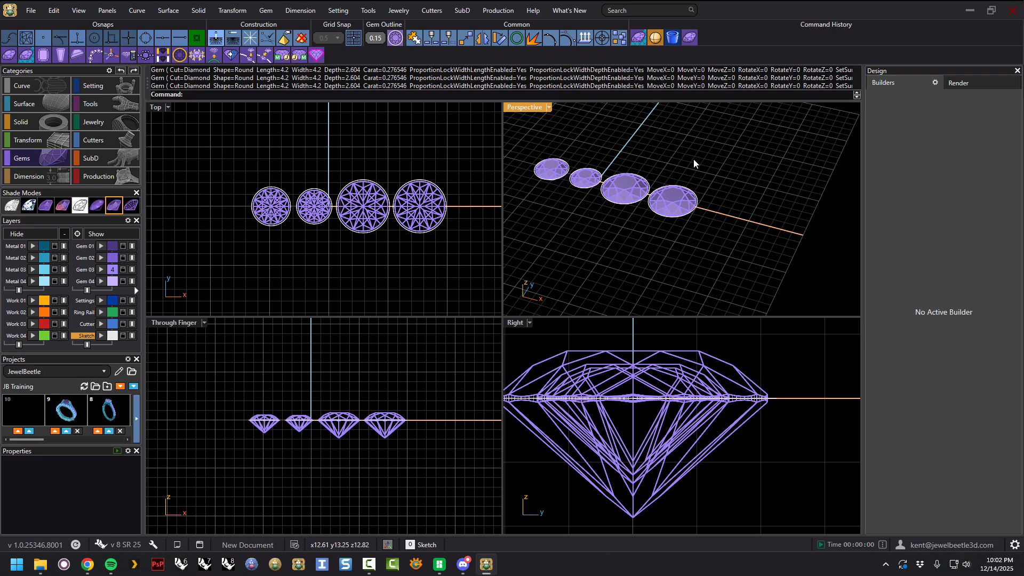
{"action": "key", "text": "ctrl+z"}
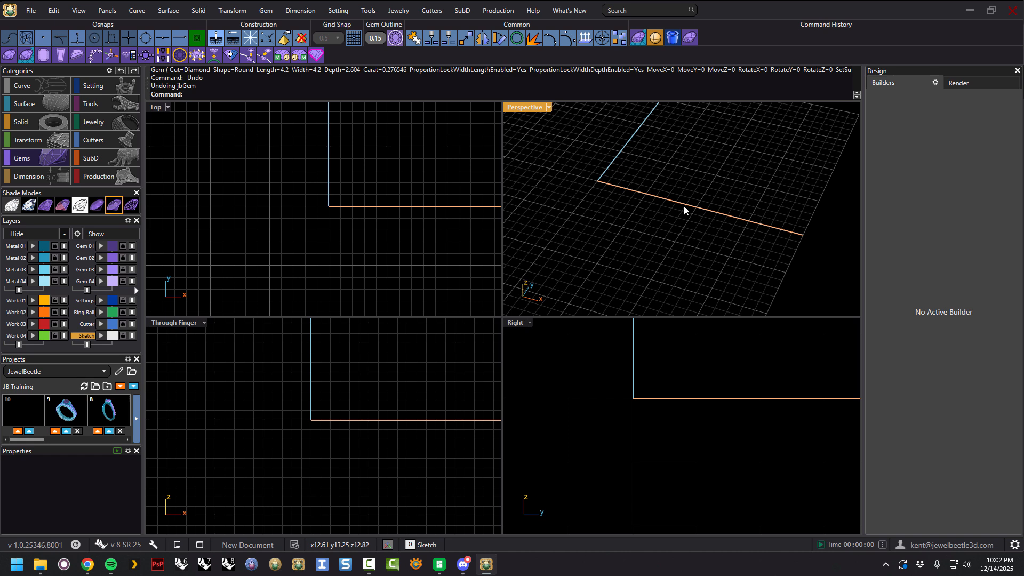
Start the Gem Builder again and delete the 2.5 x 2.5 x 1.55 saved gem size from the Saved list.
{"action": "left_click", "coordinate": [687, 41]}
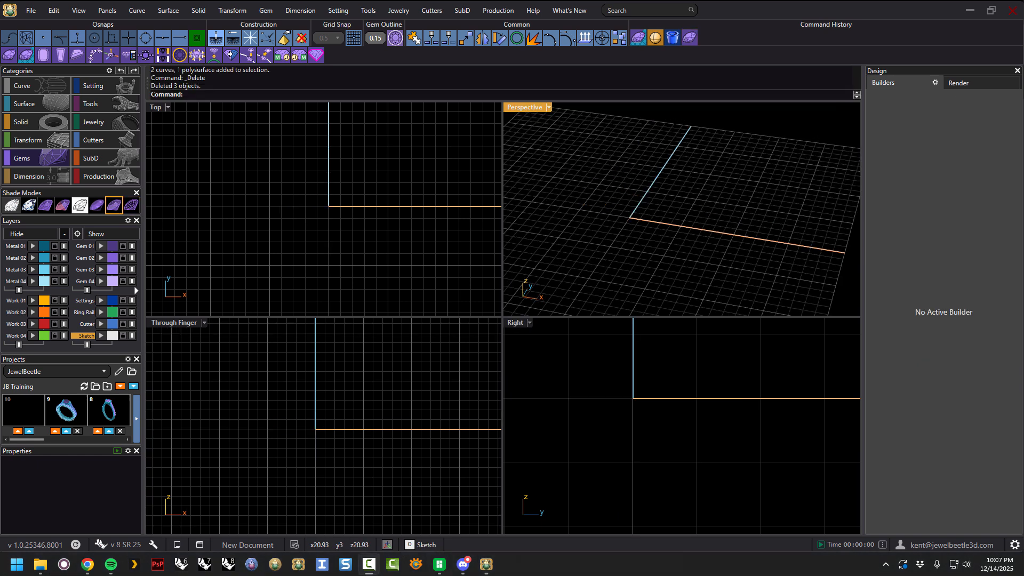
{"action": "left_click", "coordinate": [690, 37]}
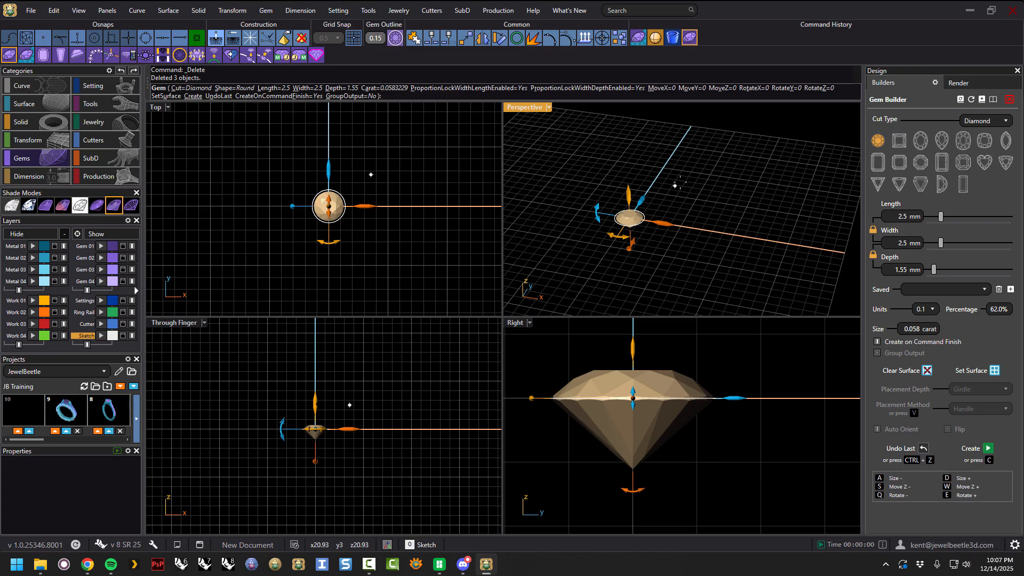
{"action": "mouse_move", "coordinate": [675, 208]}
{"action": "right_mouse_down"}
{"action": "mouse_move", "coordinate": [663, 189]}
{"action": "mouse_move", "coordinate": [665, 197]}
{"action": "right_mouse_up"}
{"action": "scroll", "coordinate": [611, 230], "scroll_direction": "up", "scroll_amount": 6}
{"action": "right_click_drag", "start_coordinate": [610, 230], "coordinate": [709, 256]}
{"action": "left_click", "coordinate": [815, 331]}
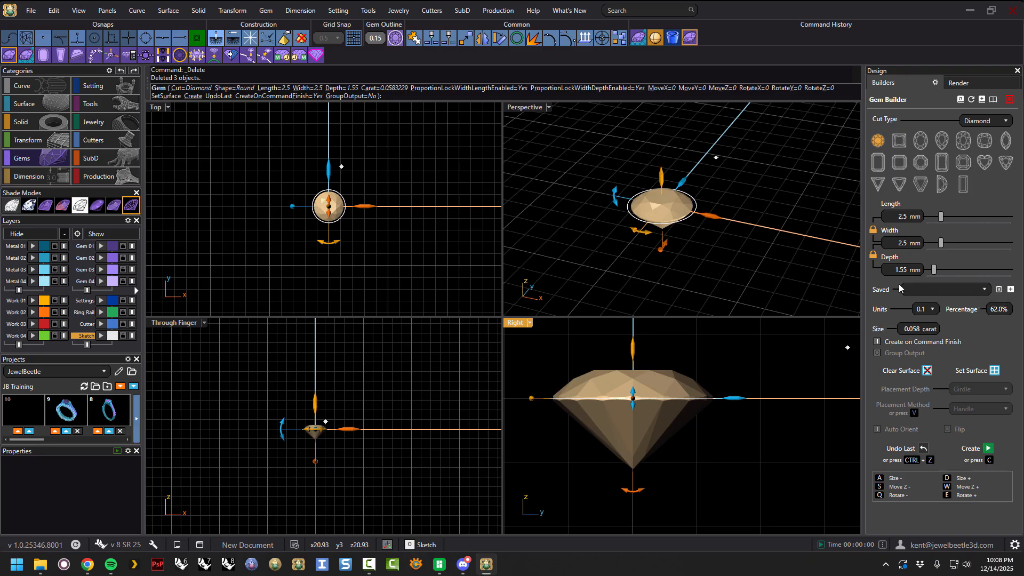
{"action": "left_click", "coordinate": [986, 291]}
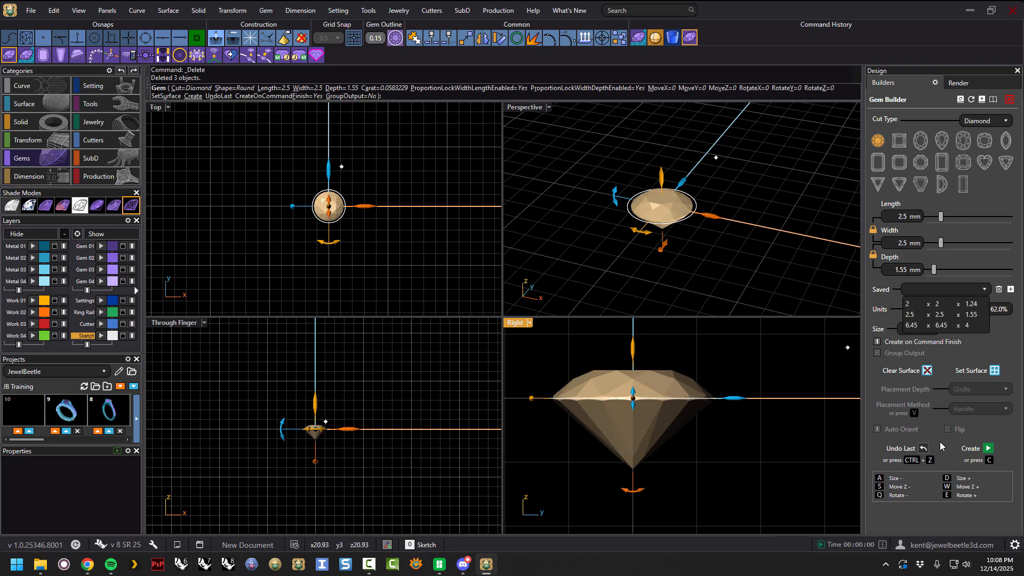
{"action": "left_click", "coordinate": [939, 319]}
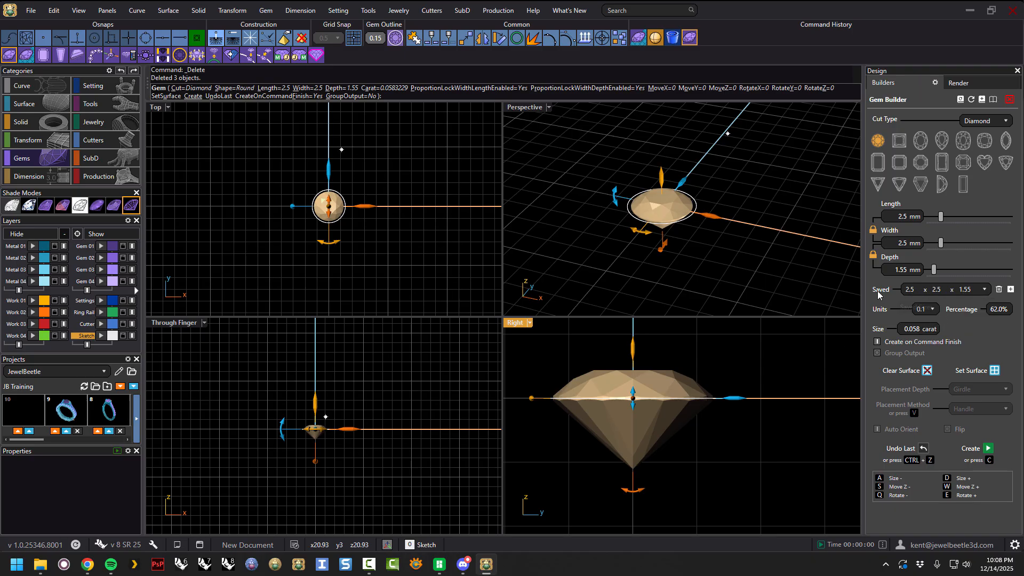
{"action": "left_click", "coordinate": [998, 290]}
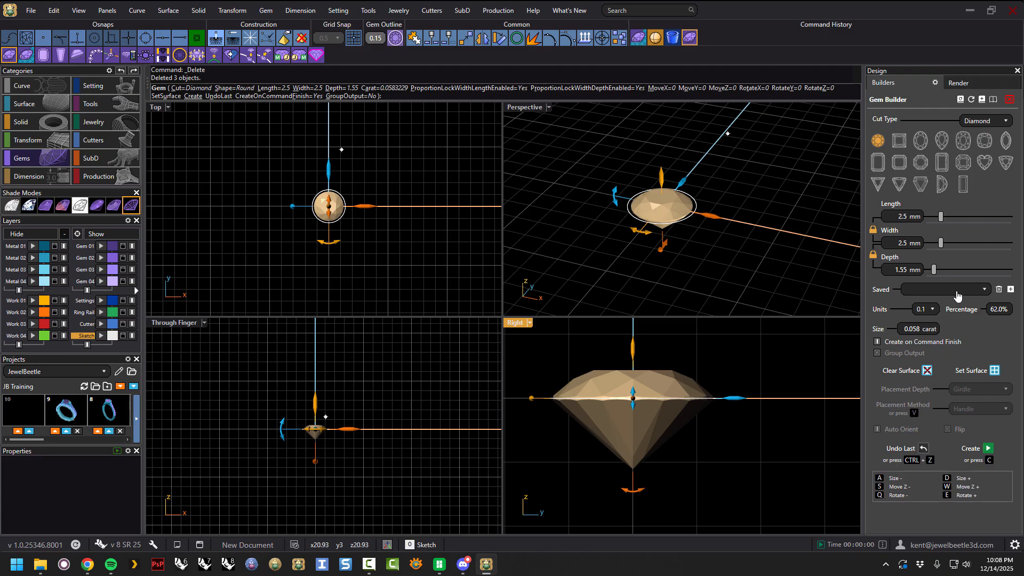
{"action": "left_click", "coordinate": [985, 290]}
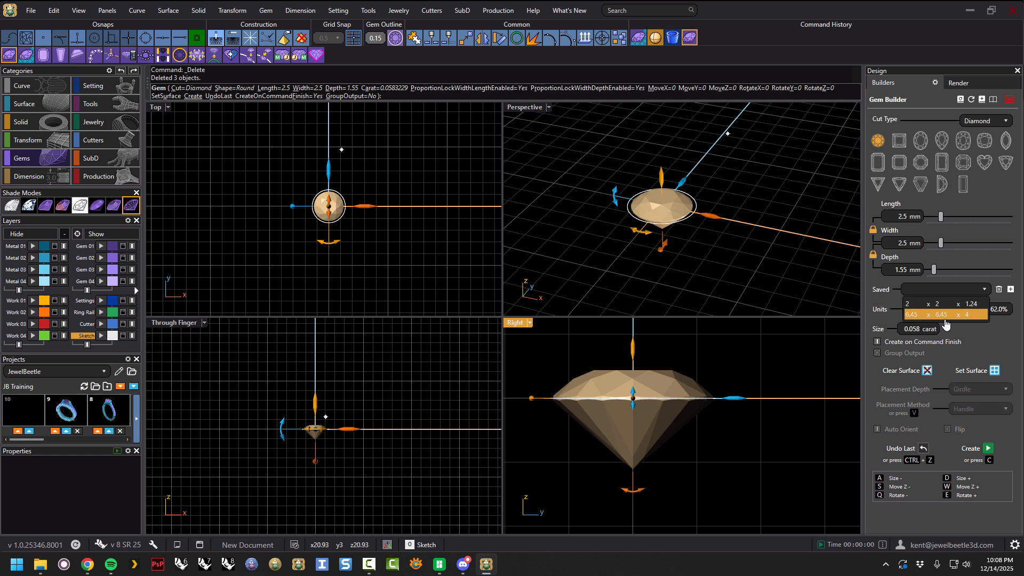
Apply the 2 x 2 x 1.24 saved size, then slide the gem length back to 2.5 mm.
{"action": "left_click", "coordinate": [939, 303]}
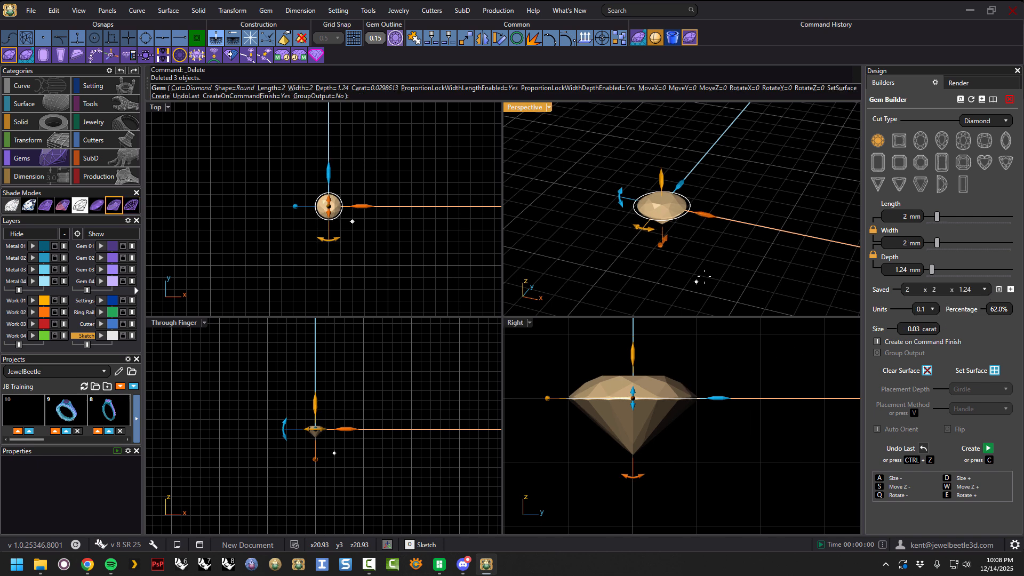
{"action": "left_click_drag", "start_coordinate": [937, 217], "coordinate": [943, 221]}
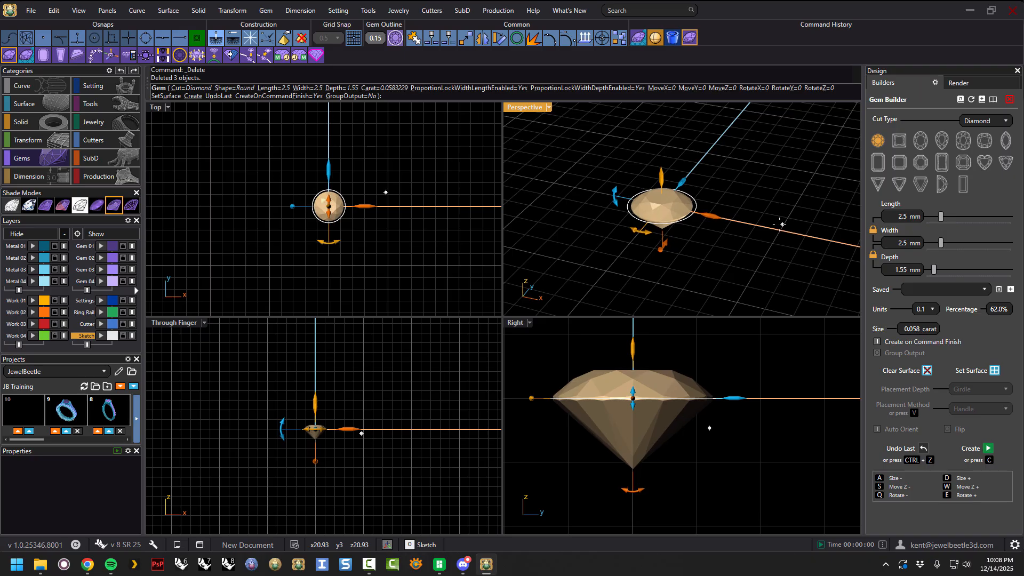
Save the 2.5 x 2.5 x 1.55 gem size to the Saved list and review the list.
{"action": "left_click", "coordinate": [1010, 289]}
{"action": "left_click", "coordinate": [984, 290]}
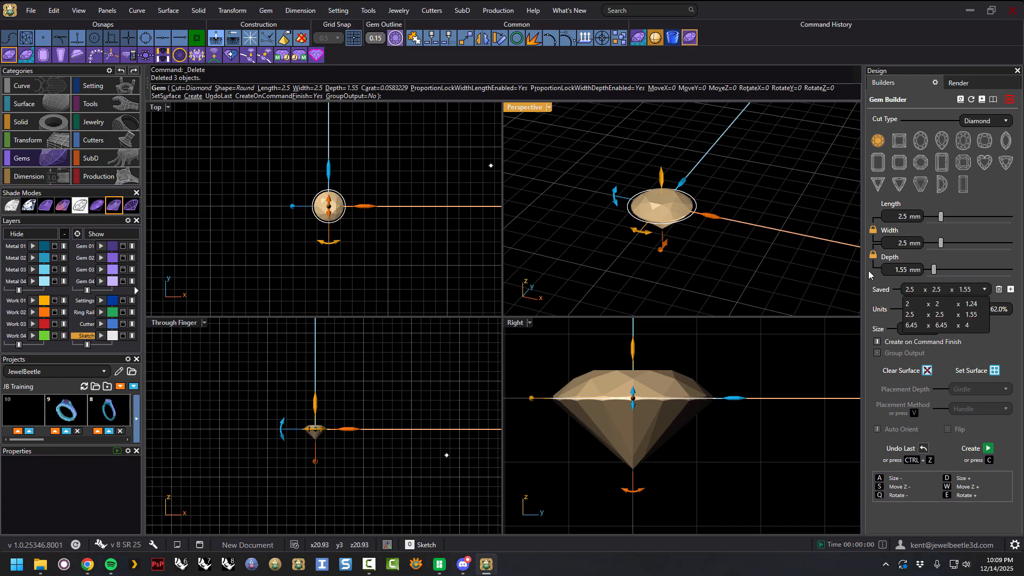
{"action": "left_click", "coordinate": [804, 238]}
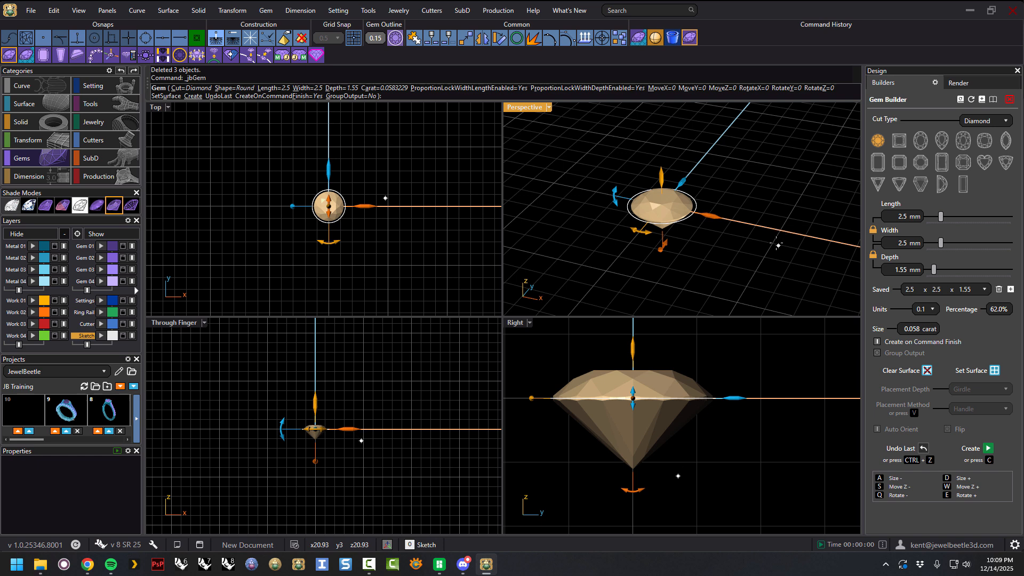
Finish the gem command, then select the resulting gem and delete it.
{"action": "right_click", "coordinate": [750, 213]}
{"action": "right_click_drag", "start_coordinate": [749, 215], "coordinate": [714, 228]}
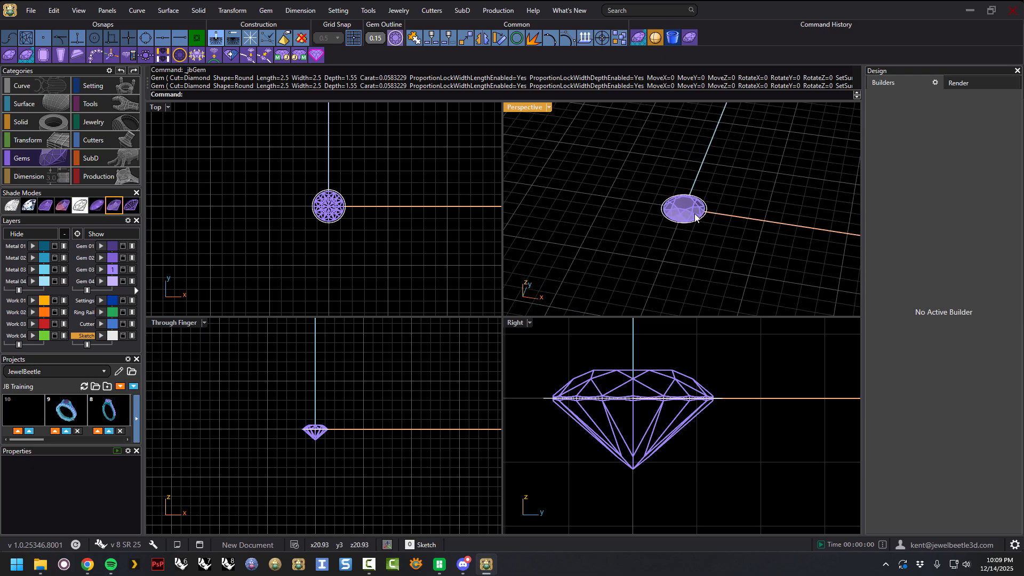
{"action": "left_click", "coordinate": [692, 215]}
{"action": "key", "text": "Delete"}
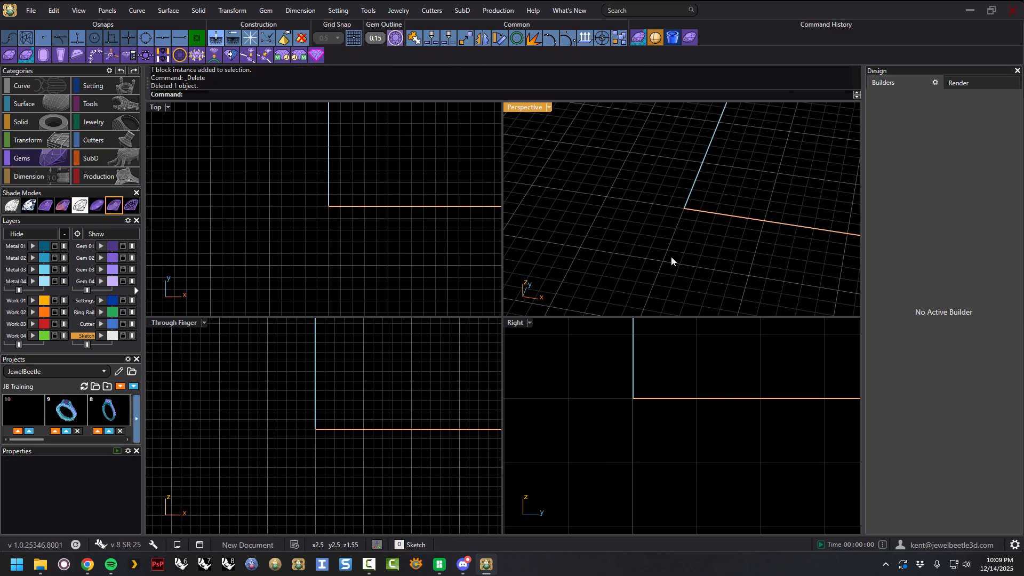
Open job bag 0 from the JB Training project to load the plain band ring.
{"action": "left_click", "coordinate": [137, 413]}
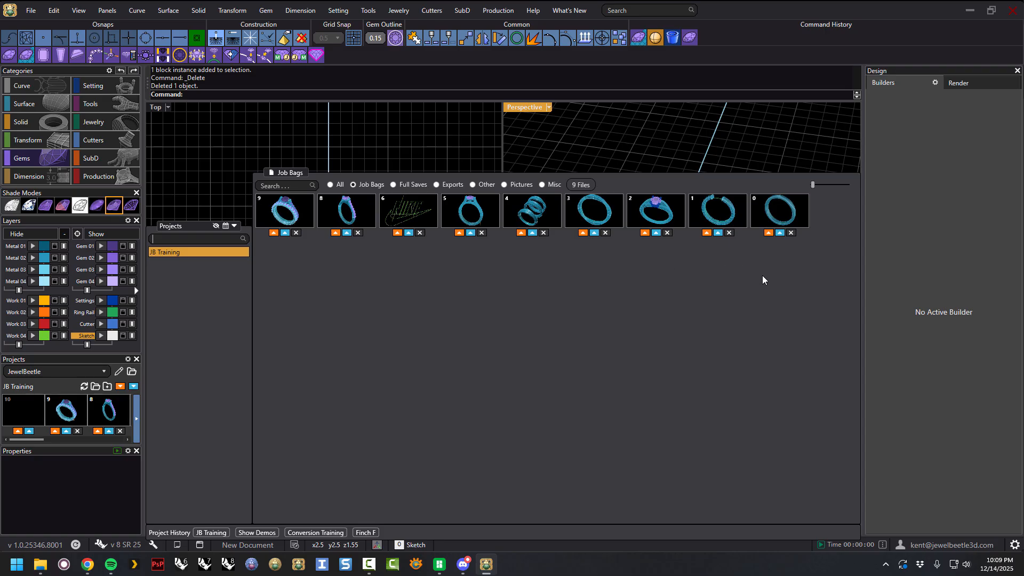
{"action": "double_click", "coordinate": [779, 215]}
{"action": "scroll", "coordinate": [733, 218], "scroll_direction": "down", "scroll_amount": 6}
{"action": "right_click_drag", "start_coordinate": [735, 213], "coordinate": [713, 165]}
{"action": "scroll", "coordinate": [766, 178], "scroll_direction": "up", "scroll_amount": 6}
{"action": "left_click", "coordinate": [781, 184]}
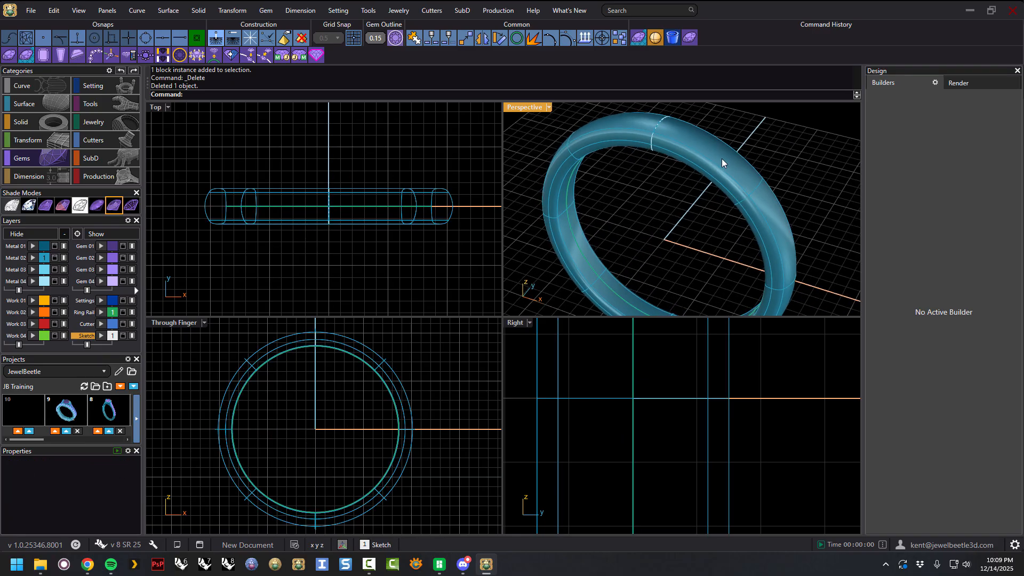
Start the Gem Builder, set the ring as the placement surface, and slide the gem along the band.
{"action": "left_click", "coordinate": [689, 38]}
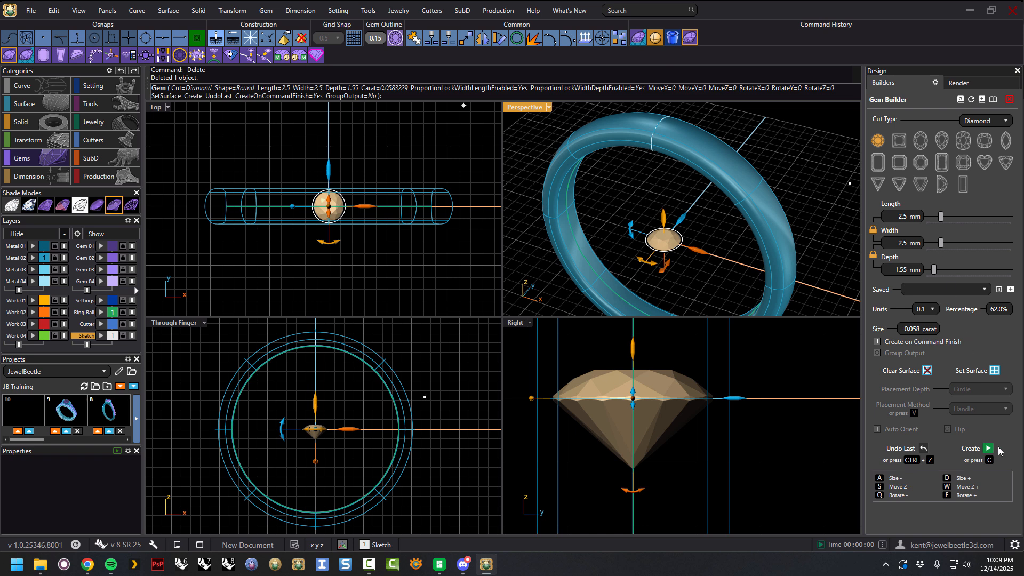
{"action": "left_click", "coordinate": [994, 370]}
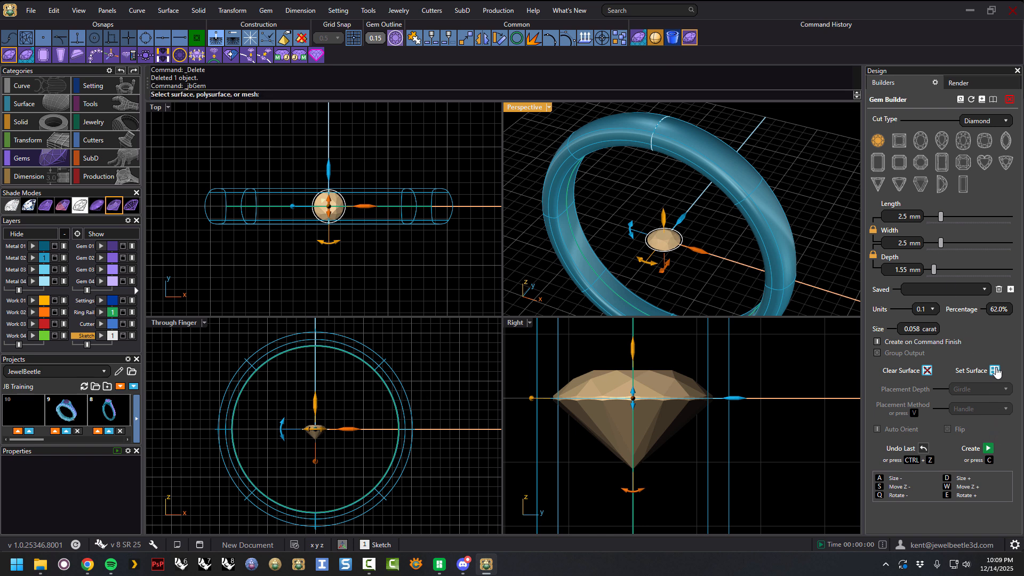
{"action": "left_click", "coordinate": [726, 165]}
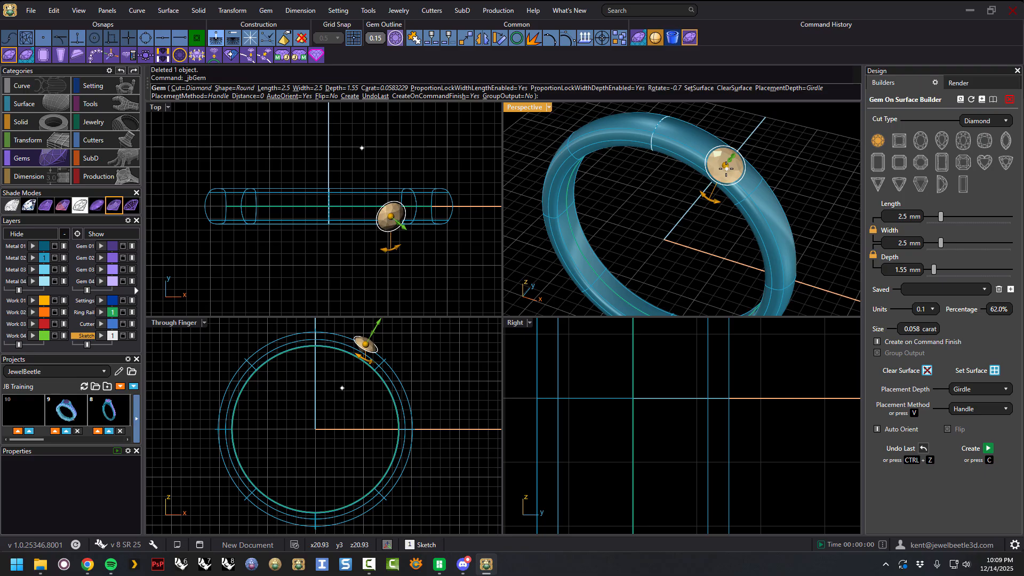
{"action": "left_click_drag", "start_coordinate": [698, 150], "coordinate": [730, 175]}
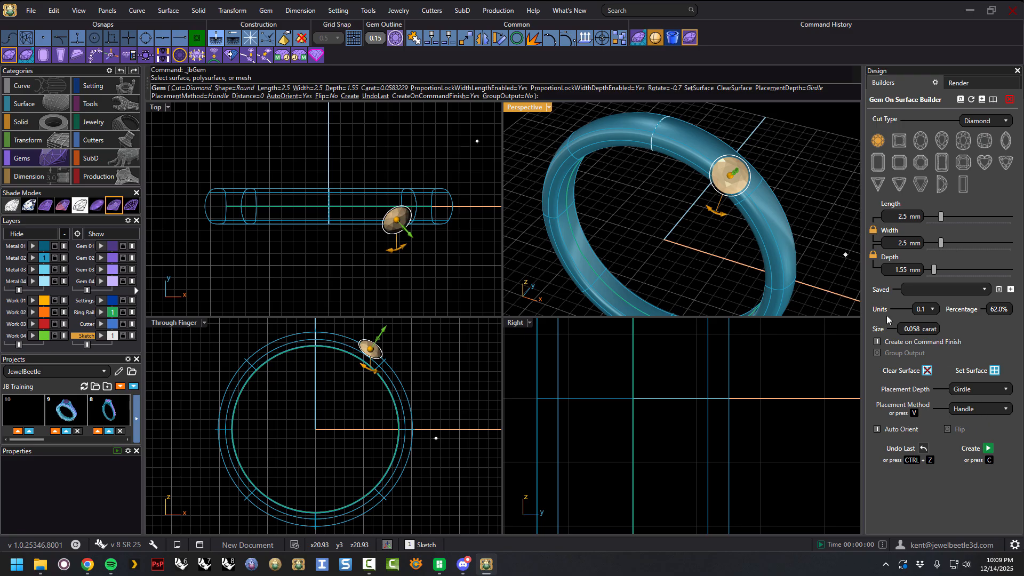
{"action": "right_click_drag", "start_coordinate": [804, 204], "coordinate": [784, 189]}
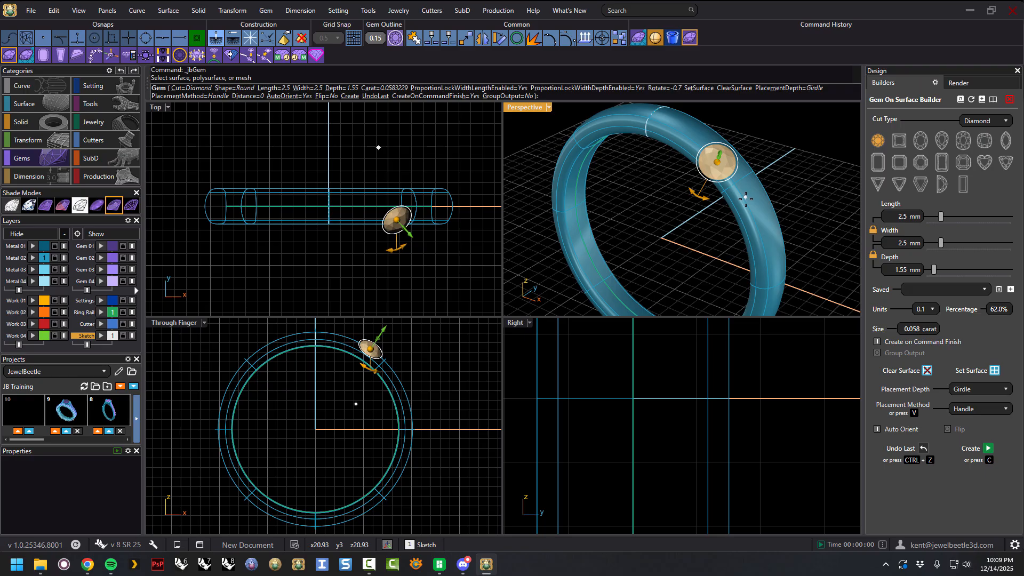
{"action": "right_click_drag", "start_coordinate": [797, 187], "coordinate": [758, 181]}
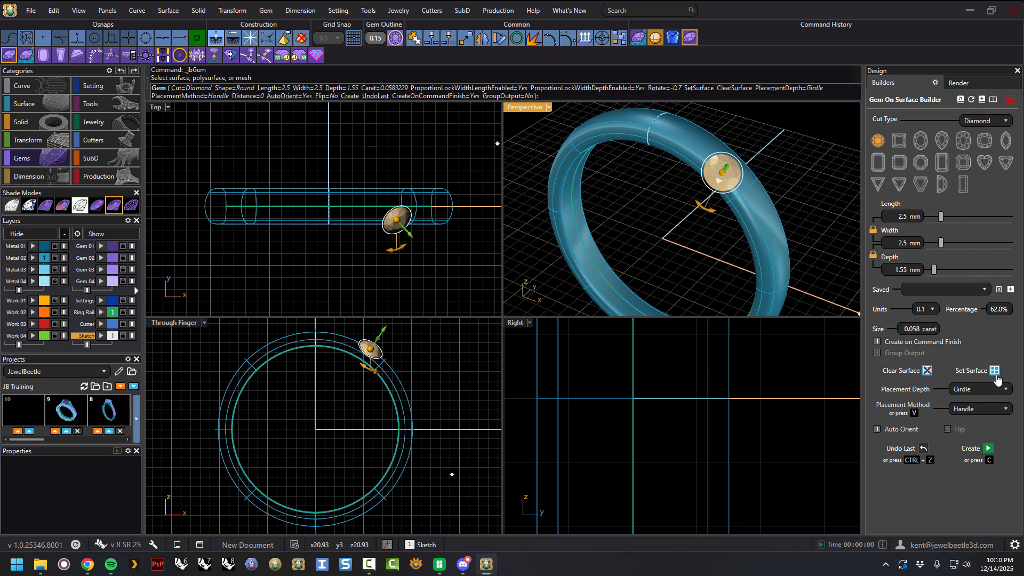
{"action": "right_click_drag", "start_coordinate": [725, 192], "coordinate": [768, 187]}
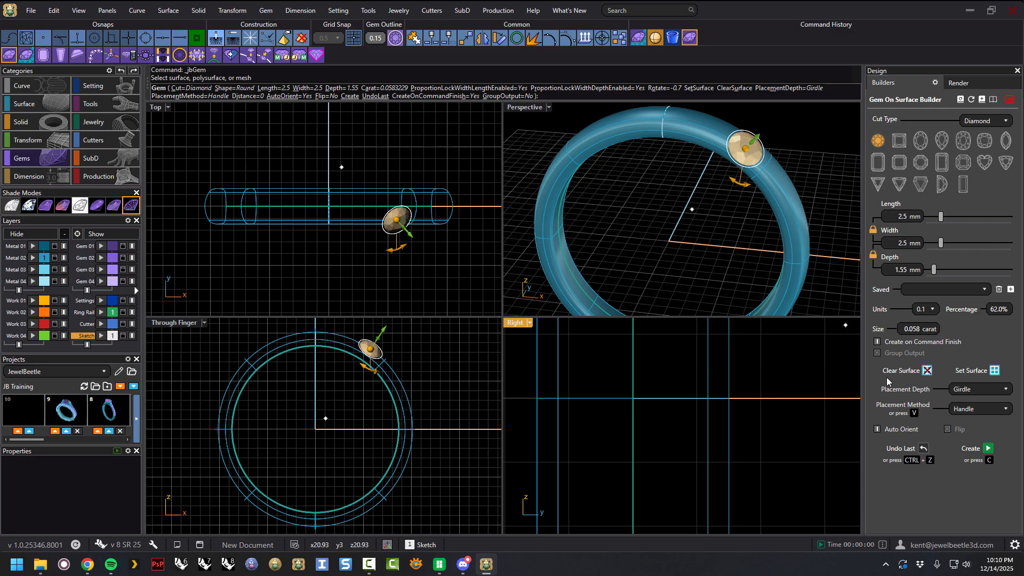
Turn on Flip for the gem on the band, create it and finish the command.
{"action": "left_click", "coordinate": [947, 430]}
{"action": "right_click_drag", "start_coordinate": [773, 230], "coordinate": [858, 288]}
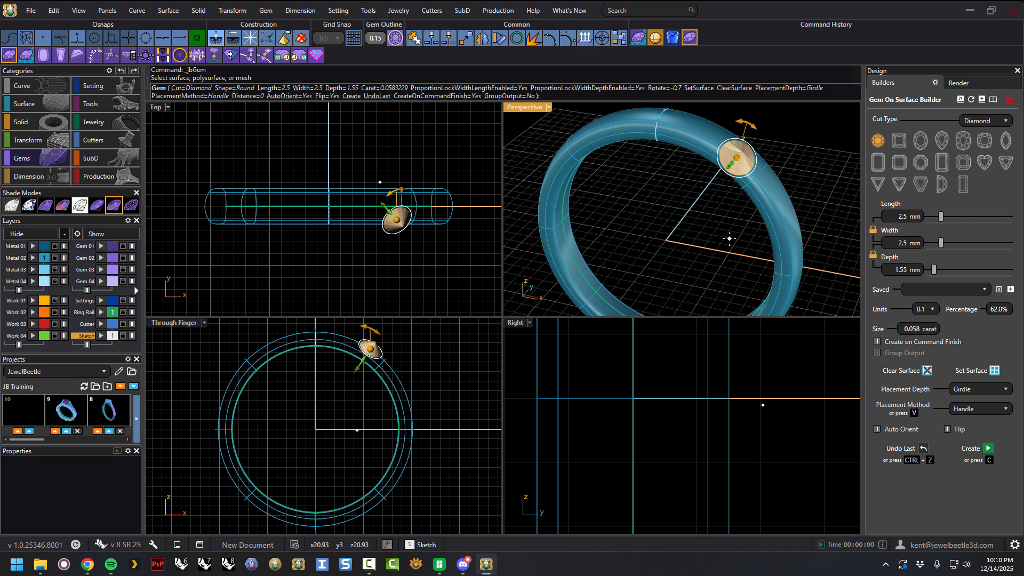
{"action": "key", "text": "c"}
{"action": "right_click", "coordinate": [739, 168]}
{"action": "right_click_drag", "start_coordinate": [741, 170], "coordinate": [697, 267]}
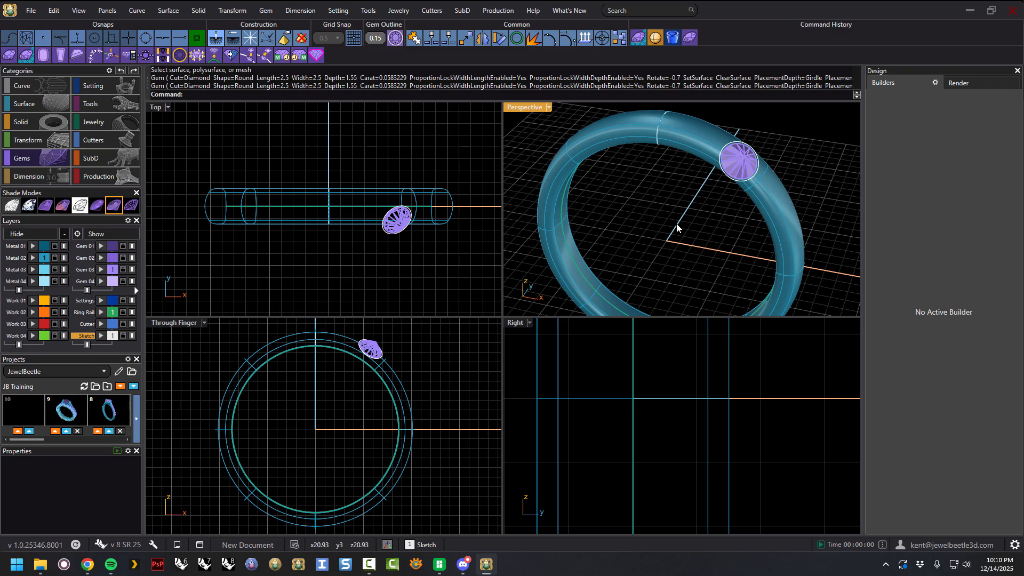
{"action": "left_click", "coordinate": [687, 38]}
{"action": "mouse_move", "coordinate": [688, 262]}
{"action": "right_mouse_down"}
{"action": "mouse_move", "coordinate": [686, 234]}
{"action": "mouse_move", "coordinate": [685, 246]}
{"action": "right_mouse_up"}
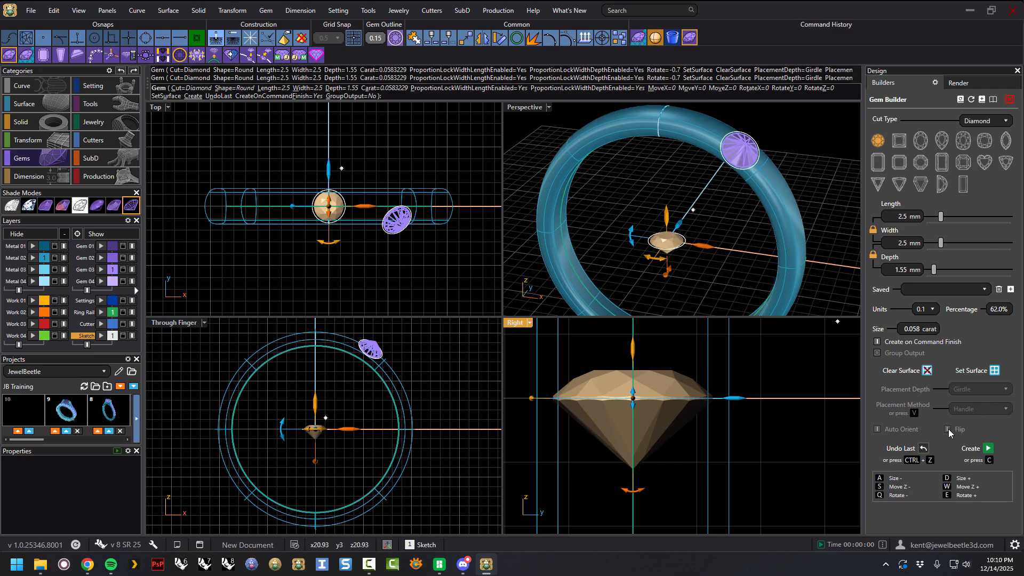
{"action": "right_click_drag", "start_coordinate": [735, 233], "coordinate": [714, 245]}
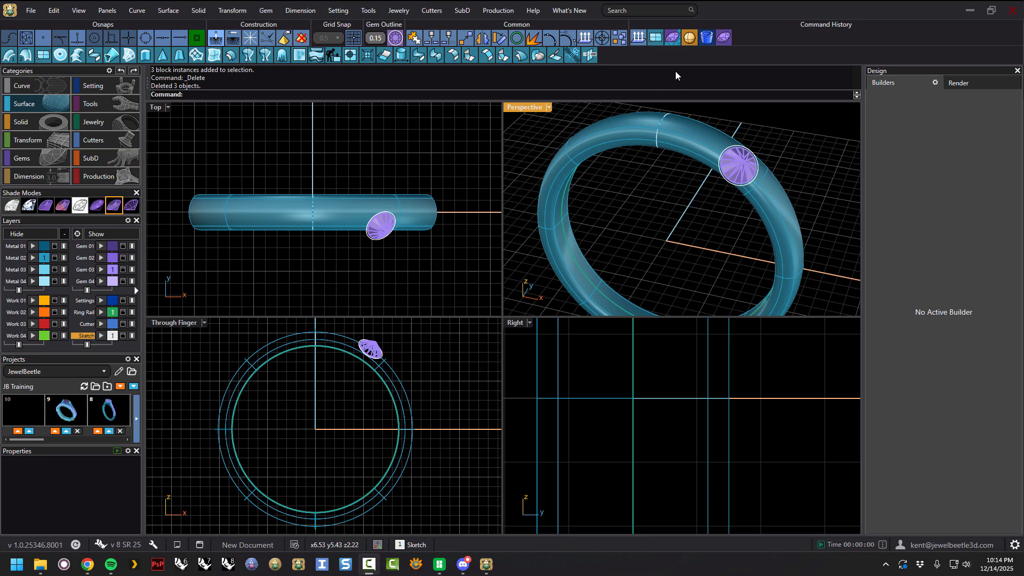
Draw a plane surface inside the ring and assign it to the Work 02 layer.
{"action": "left_click", "coordinate": [656, 41]}
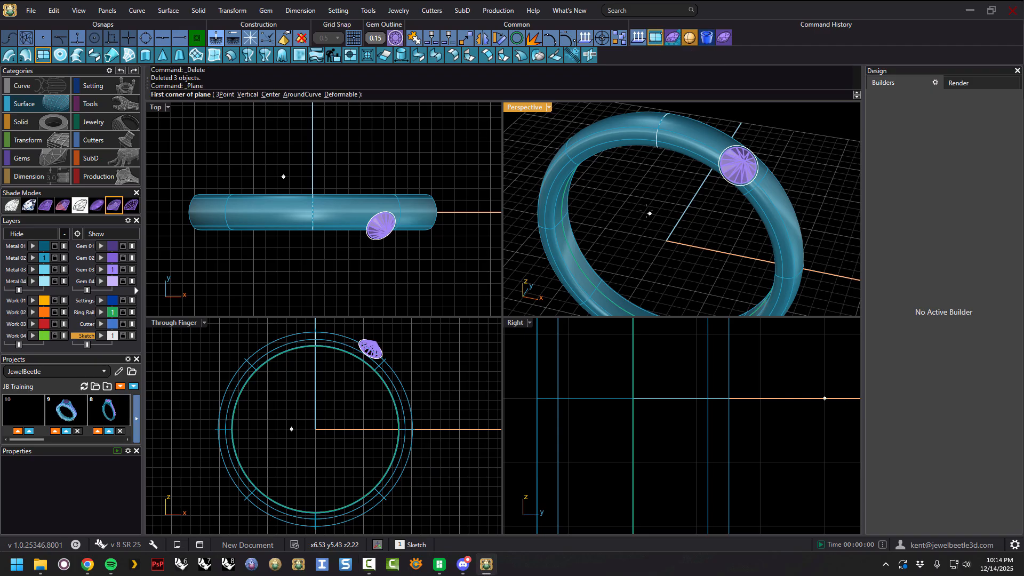
{"action": "left_click", "coordinate": [625, 192]}
{"action": "left_click", "coordinate": [721, 275]}
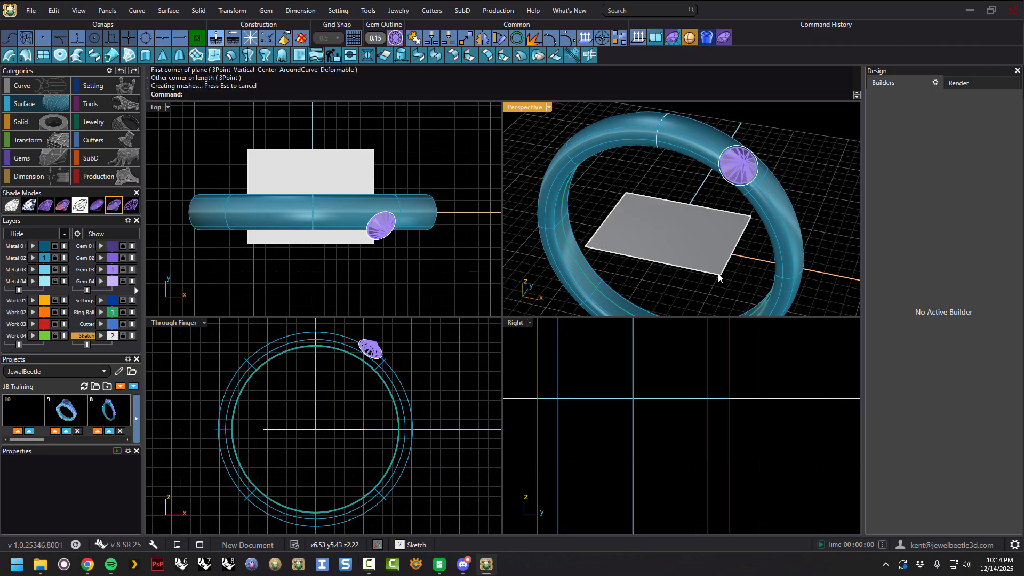
{"action": "left_click", "coordinate": [33, 312]}
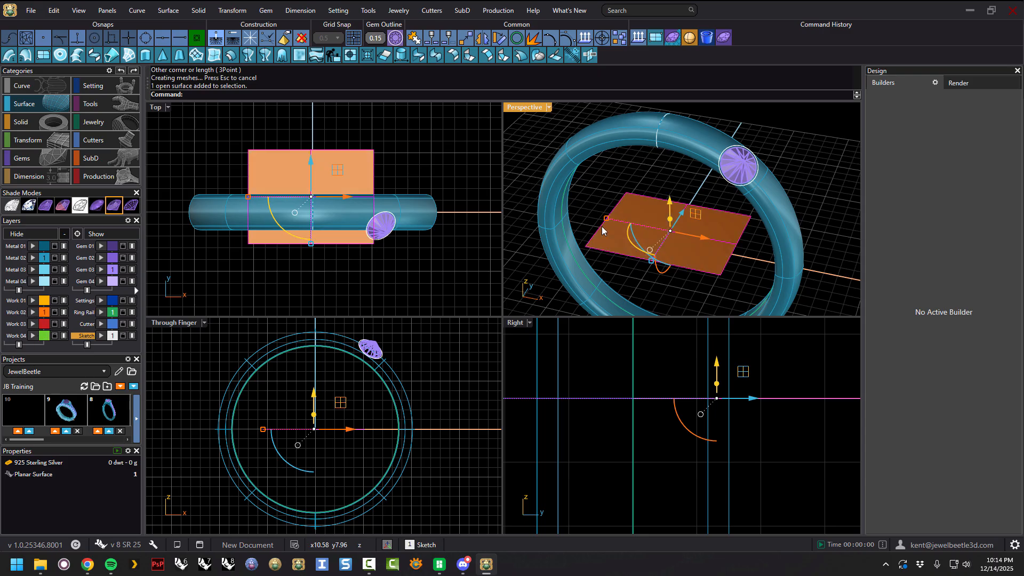
Orbit around the ring and plane to examine the plane's position.
{"action": "left_click", "coordinate": [662, 185]}
{"action": "mouse_move", "coordinate": [683, 202]}
{"action": "right_mouse_down"}
{"action": "mouse_move", "coordinate": [681, 176]}
{"action": "mouse_move", "coordinate": [687, 198]}
{"action": "right_mouse_up"}
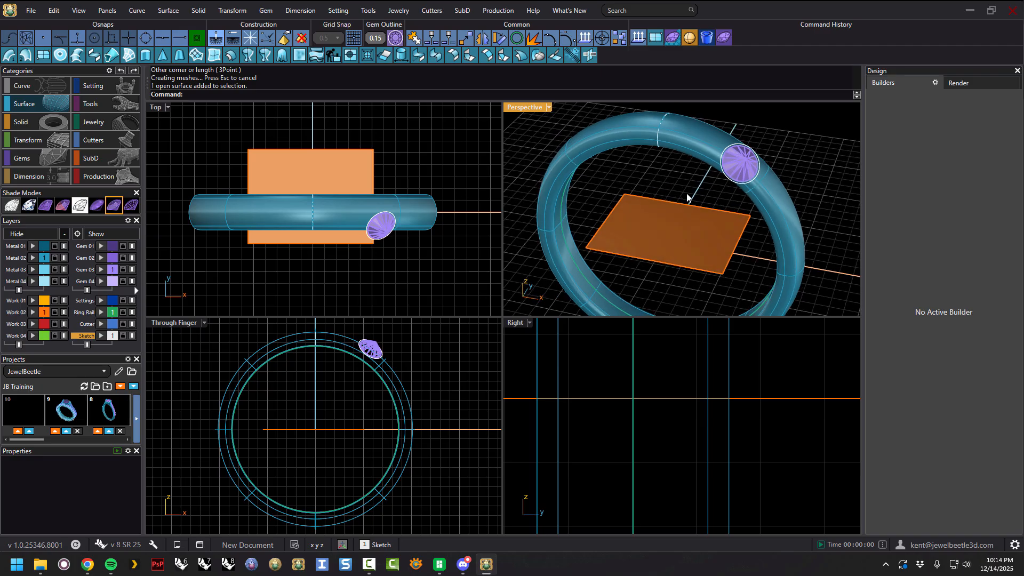
{"action": "scroll", "coordinate": [699, 193], "scroll_direction": "down", "scroll_amount": 4}
{"action": "right_click_drag", "start_coordinate": [699, 198], "coordinate": [700, 195]}
{"action": "left_click", "coordinate": [683, 223]}
{"action": "left_click_drag", "start_coordinate": [720, 226], "coordinate": [717, 193]}
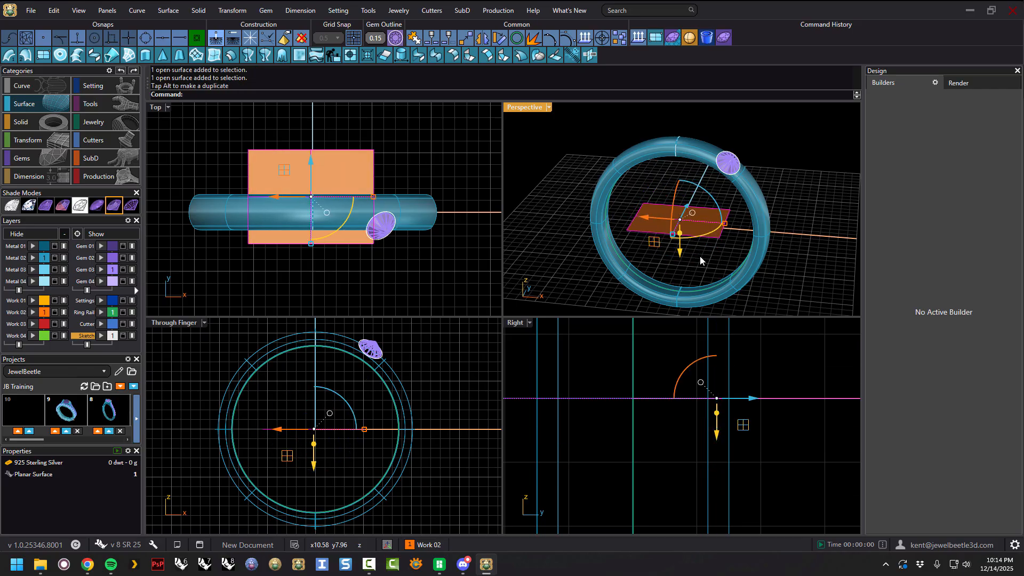
{"action": "left_click", "coordinate": [702, 258]}
{"action": "mouse_move", "coordinate": [717, 256]}
{"action": "right_mouse_down"}
{"action": "mouse_move", "coordinate": [688, 264]}
{"action": "mouse_move", "coordinate": [703, 258]}
{"action": "right_mouse_up"}
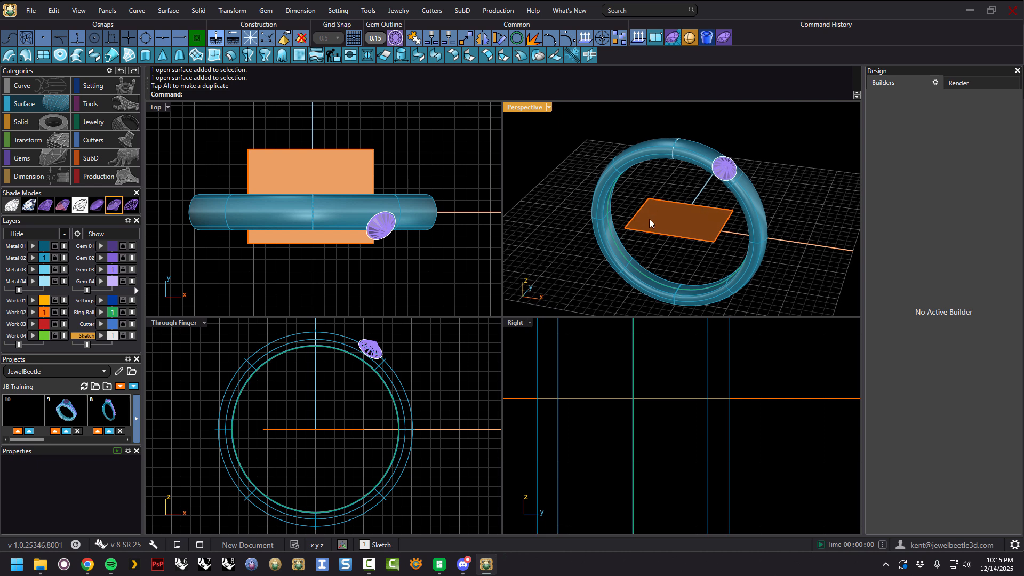
Inspect the plane's surface direction with the Direction command.
{"action": "left_click", "coordinate": [688, 218]}
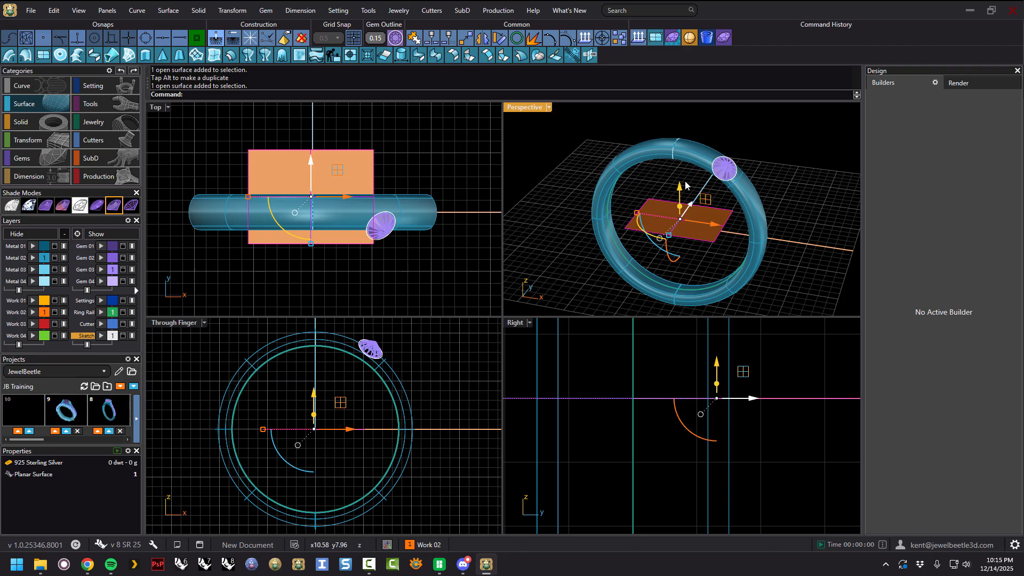
{"action": "left_click", "coordinate": [584, 40]}
{"action": "right_click_drag", "start_coordinate": [703, 254], "coordinate": [707, 227]}
{"action": "scroll", "coordinate": [689, 241], "scroll_direction": "up", "scroll_amount": 6}
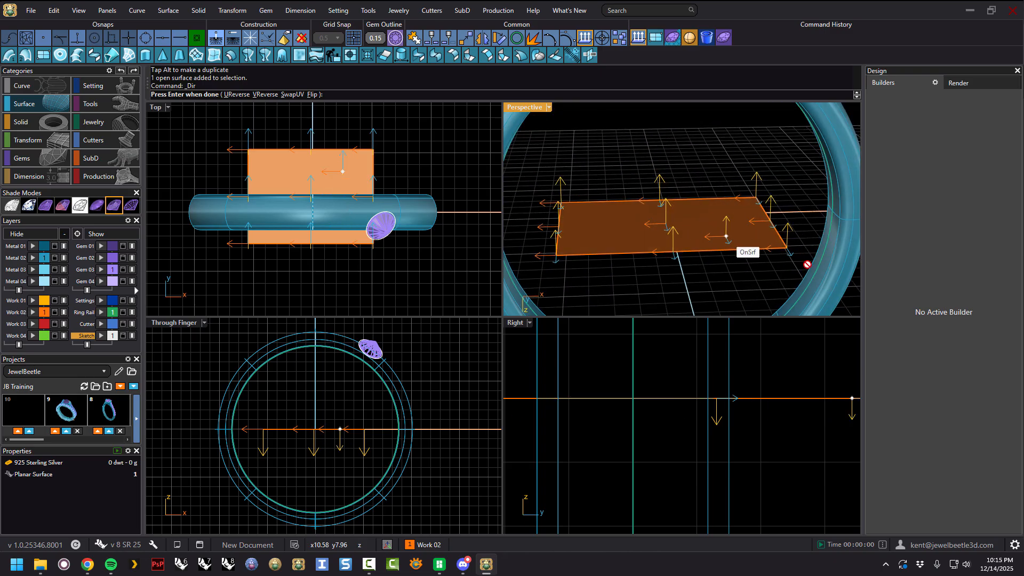
{"action": "right_click_drag", "start_coordinate": [728, 184], "coordinate": [711, 255]}
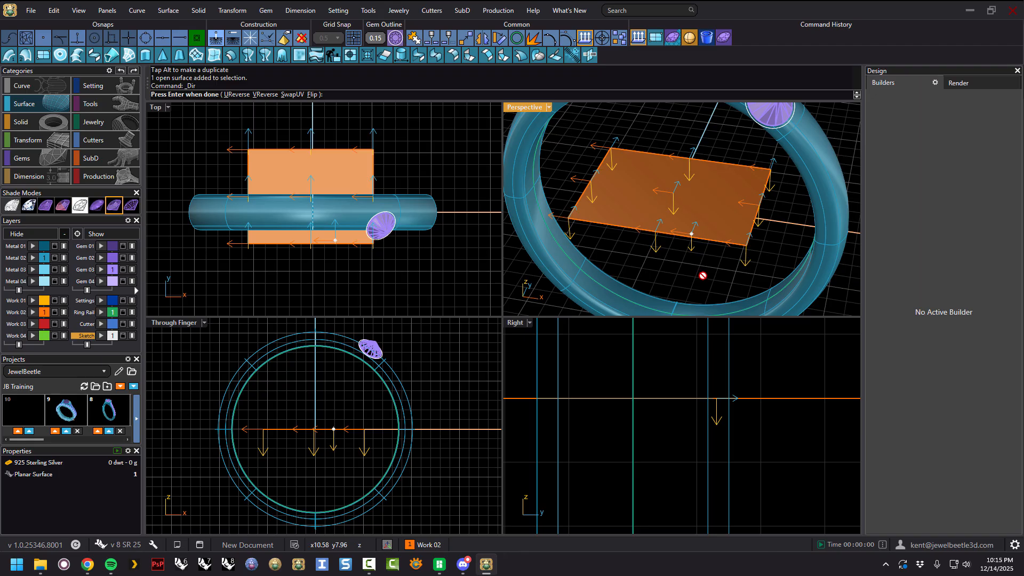
{"action": "key", "text": "Return"}
{"action": "right_click_drag", "start_coordinate": [719, 266], "coordinate": [720, 198]}
{"action": "left_click", "coordinate": [721, 149]}
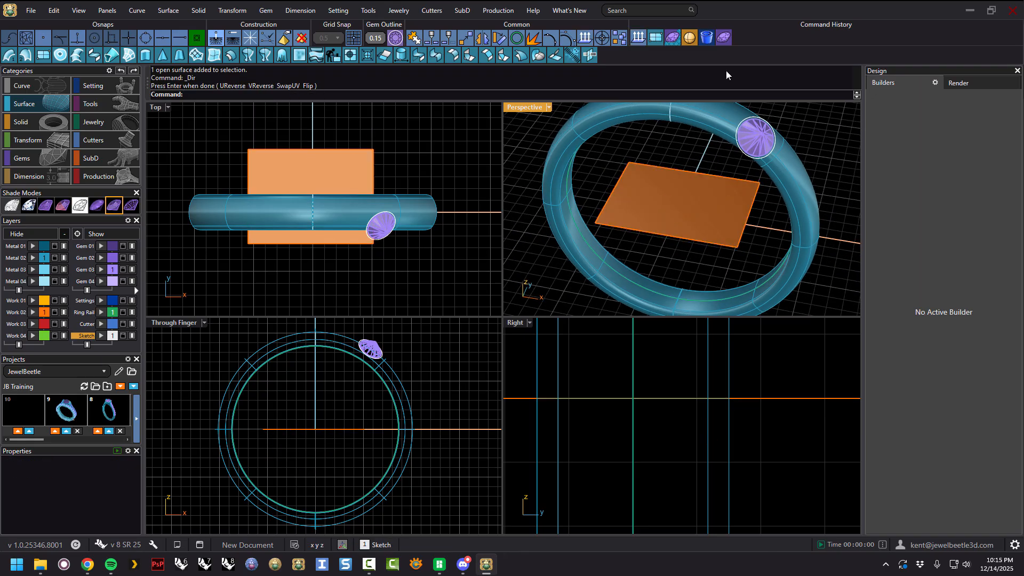
Start the Gem Builder and set the plane as the placement surface.
{"action": "left_click", "coordinate": [724, 38]}
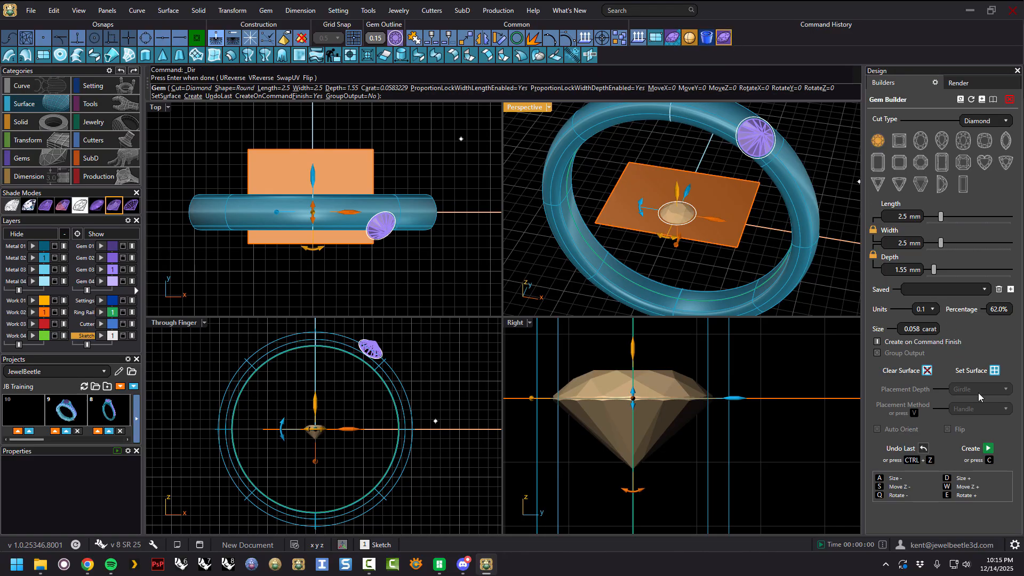
{"action": "left_click", "coordinate": [993, 374]}
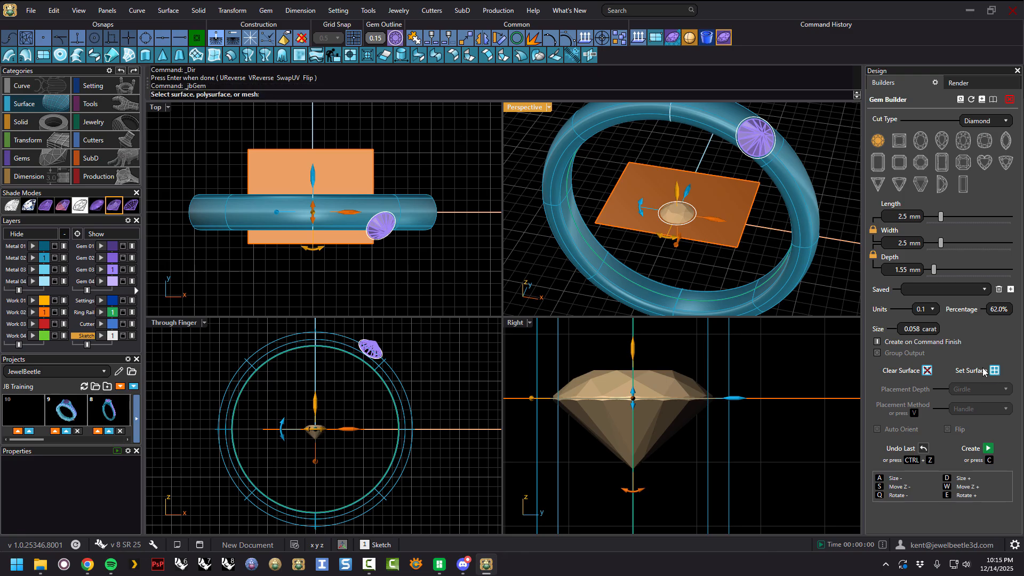
{"action": "left_click", "coordinate": [723, 194]}
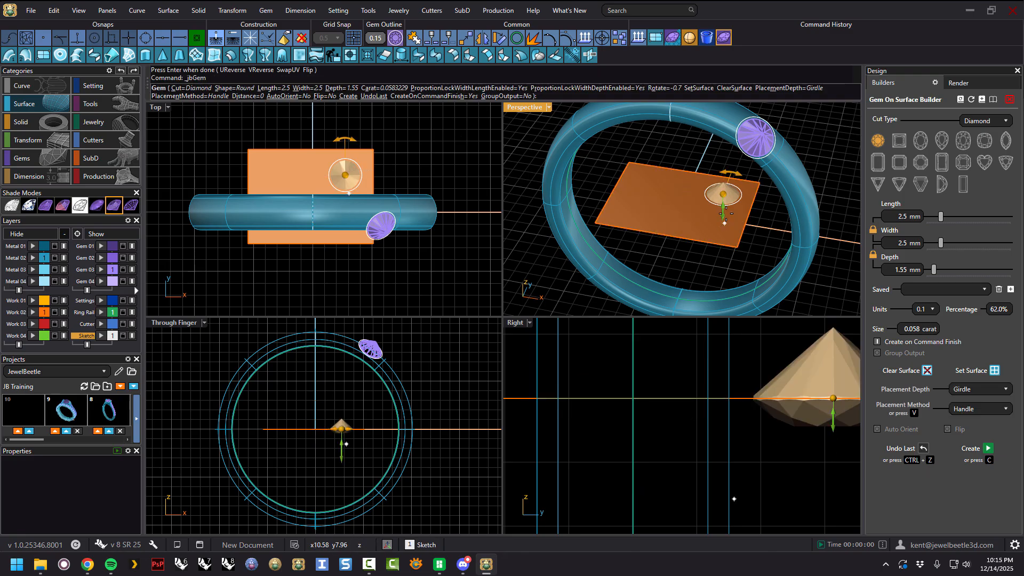
{"action": "key", "text": "Return"}
{"action": "right_click_drag", "start_coordinate": [685, 276], "coordinate": [696, 155]}
{"action": "right_click_drag", "start_coordinate": [706, 222], "coordinate": [711, 249]}
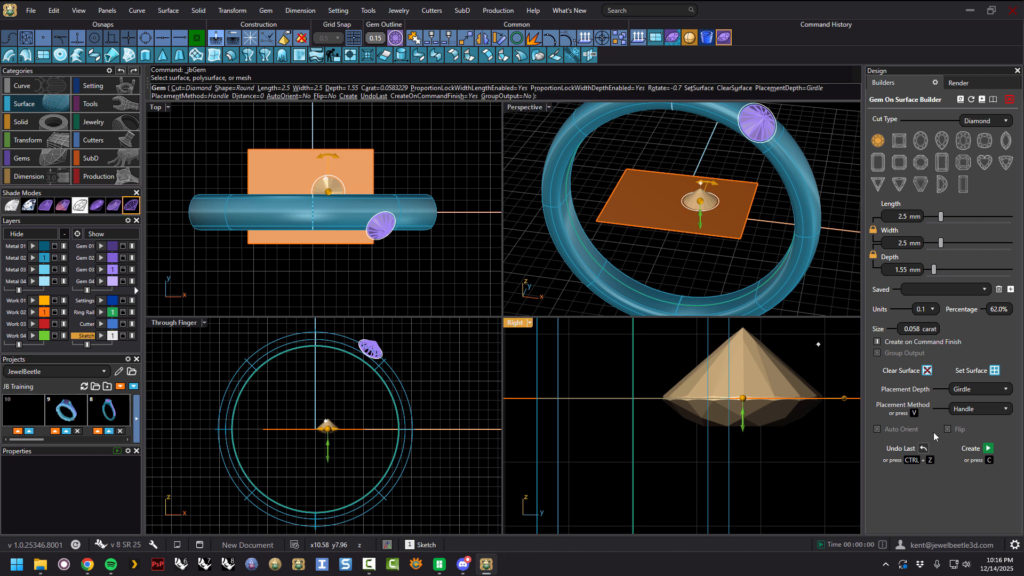
Turn on Flip for the gem on the plane and slide it across the surface.
{"action": "left_click", "coordinate": [947, 429]}
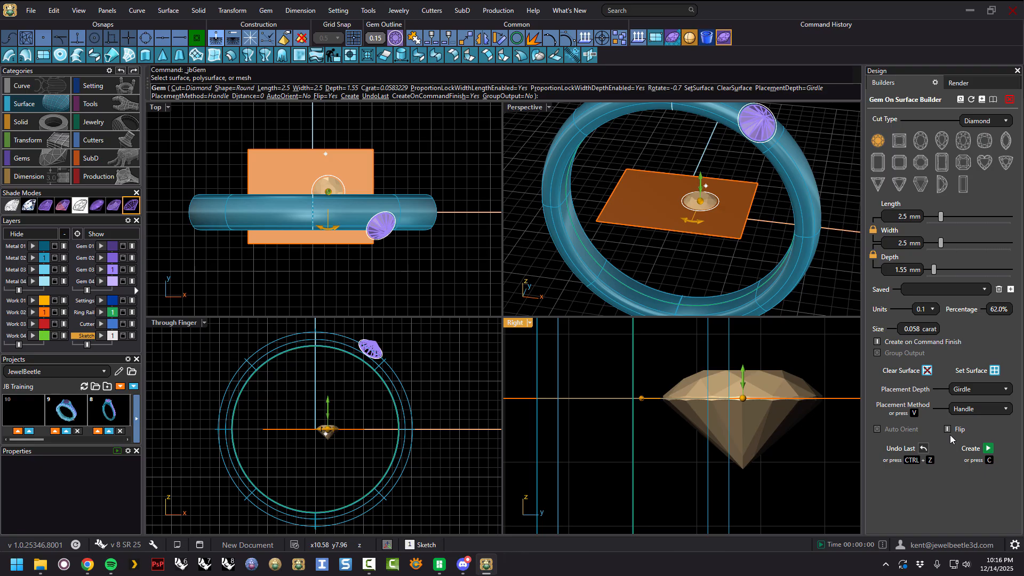
{"action": "right_click_drag", "start_coordinate": [683, 250], "coordinate": [694, 258]}
{"action": "left_click_drag", "start_coordinate": [700, 200], "coordinate": [727, 219]}
{"action": "right_click_drag", "start_coordinate": [676, 252], "coordinate": [720, 196]}
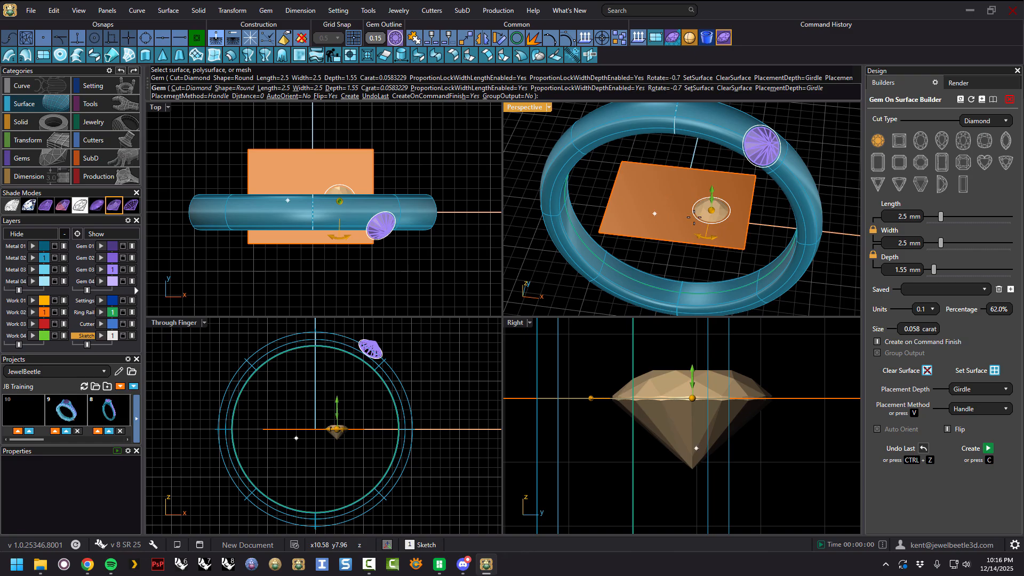
Toggle Flip off and back on for the gem on the plane, then create it and close the builder.
{"action": "left_click_drag", "start_coordinate": [705, 216], "coordinate": [722, 204]}
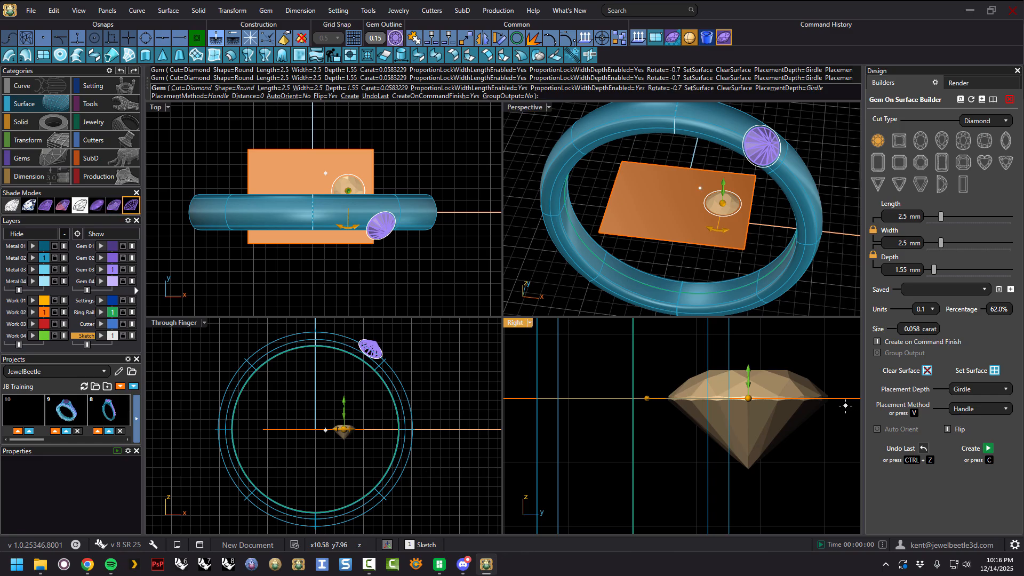
{"action": "left_click", "coordinate": [947, 430]}
{"action": "right_click_drag", "start_coordinate": [704, 235], "coordinate": [762, 256]}
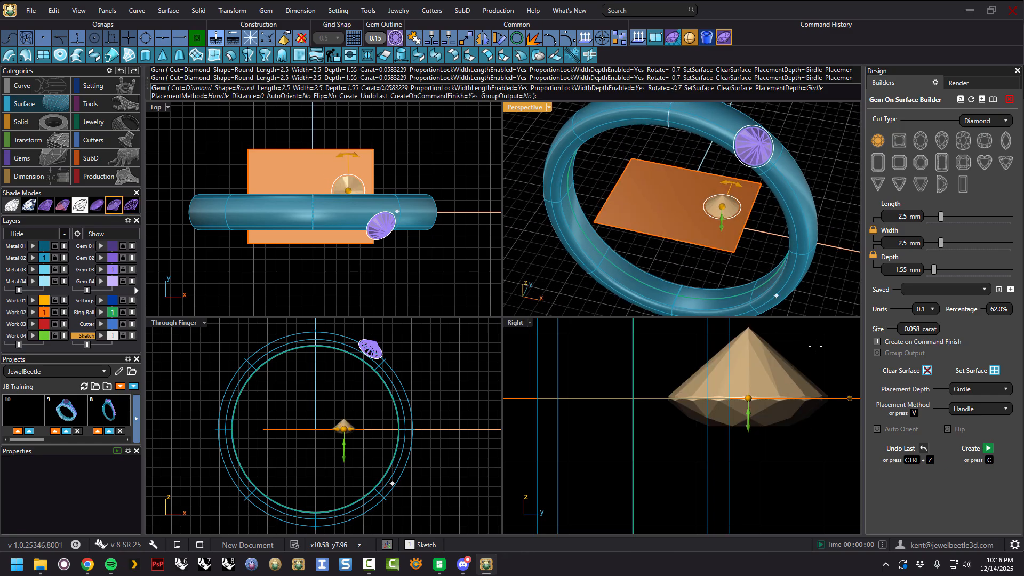
{"action": "left_click", "coordinate": [948, 431]}
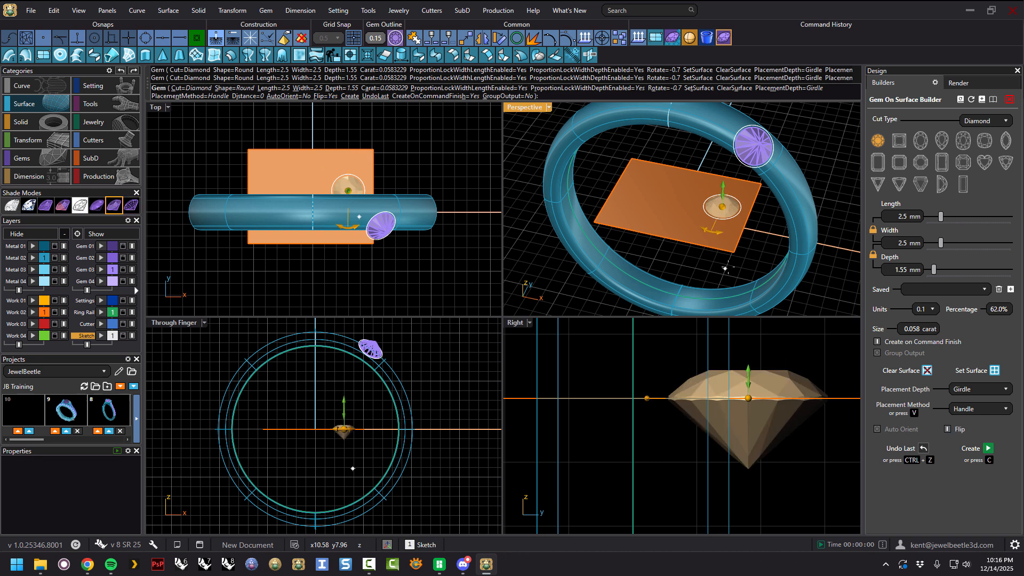
{"action": "right_click", "coordinate": [760, 235]}
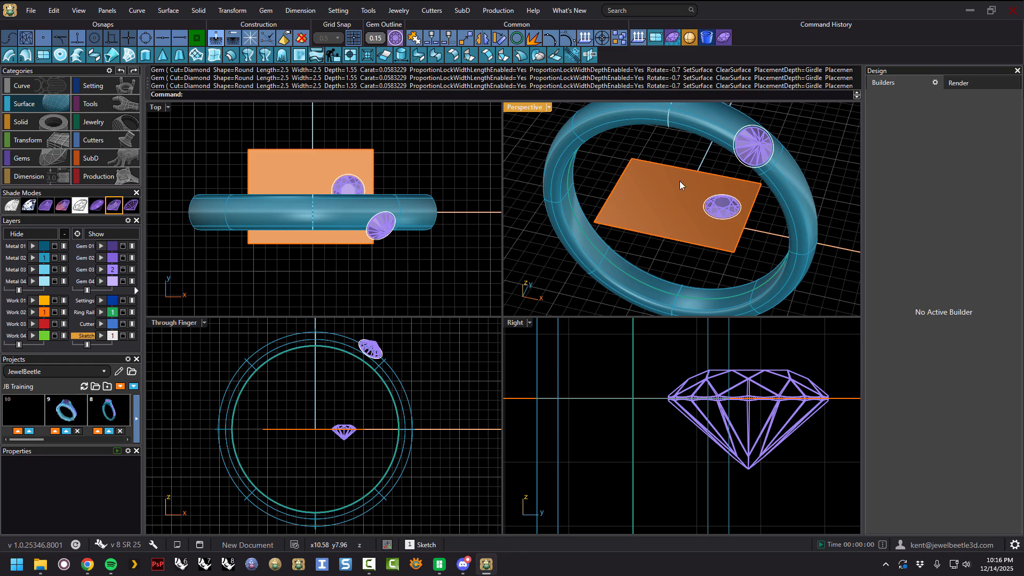
Start the Gem Builder again, set the plane as the placement surface and slide the gem across it.
{"action": "left_click", "coordinate": [724, 36]}
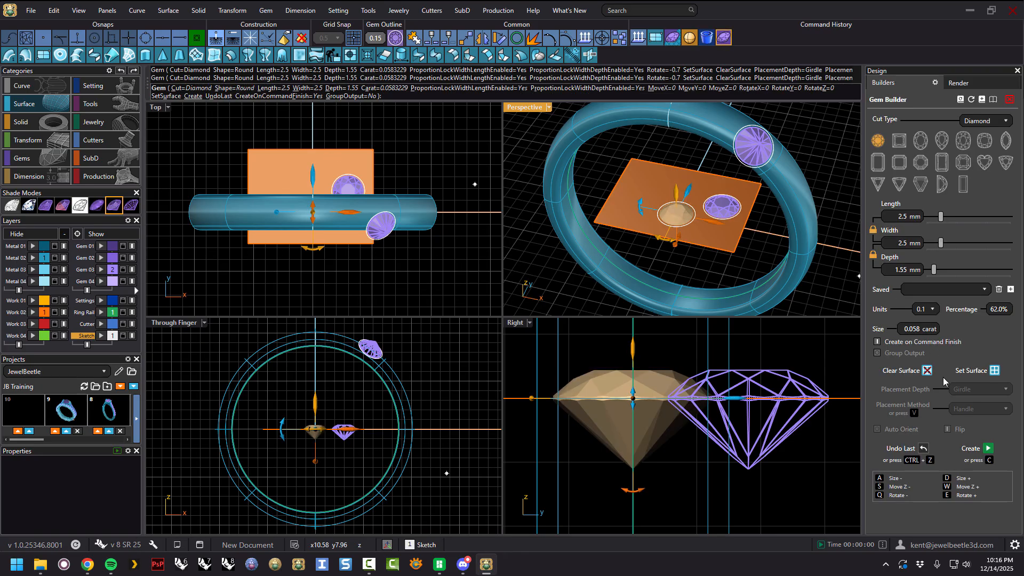
{"action": "left_click", "coordinate": [992, 370]}
{"action": "left_click", "coordinate": [655, 184]}
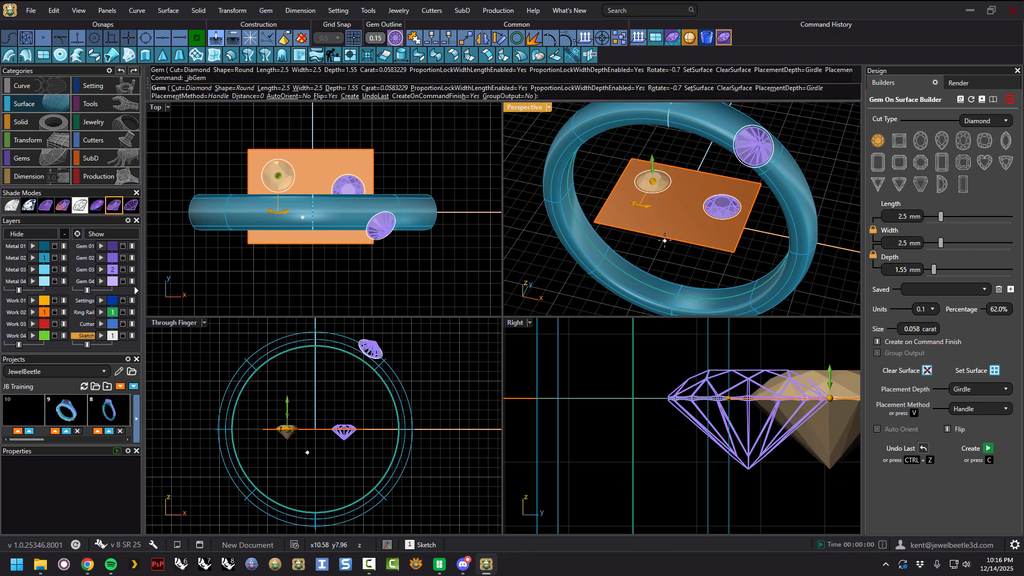
{"action": "right_click_drag", "start_coordinate": [667, 253], "coordinate": [694, 261]}
Turn off Flip and turn on Auto Orient for the gem on the plane.
{"action": "left_click", "coordinate": [948, 428]}
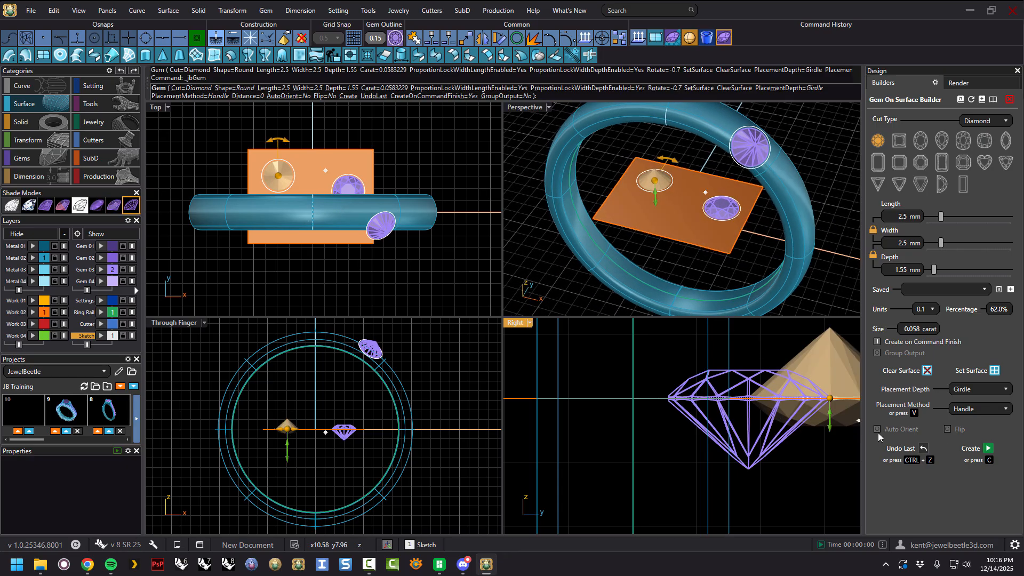
{"action": "left_click", "coordinate": [877, 429]}
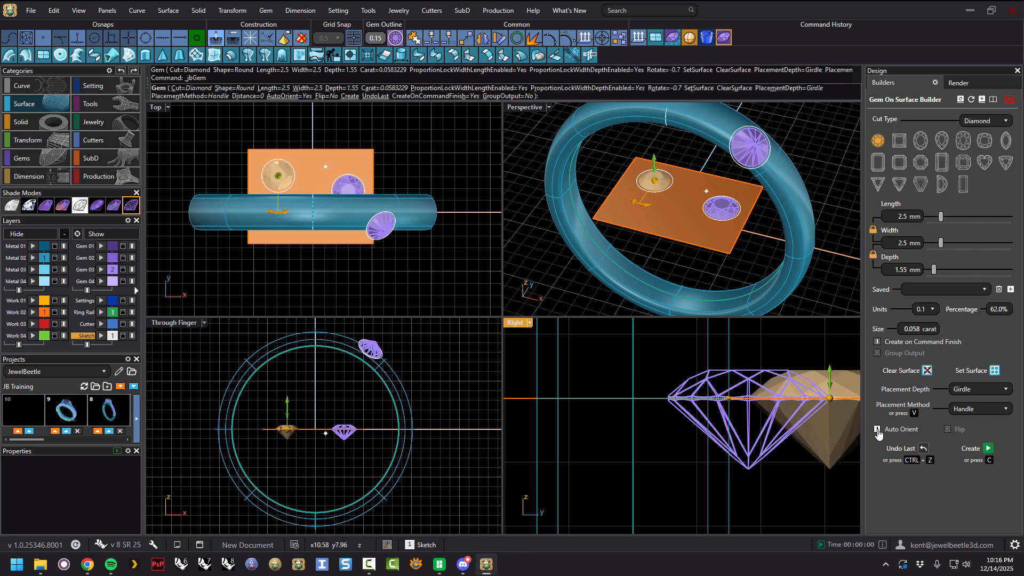
{"action": "right_click_drag", "start_coordinate": [678, 212], "coordinate": [676, 209]}
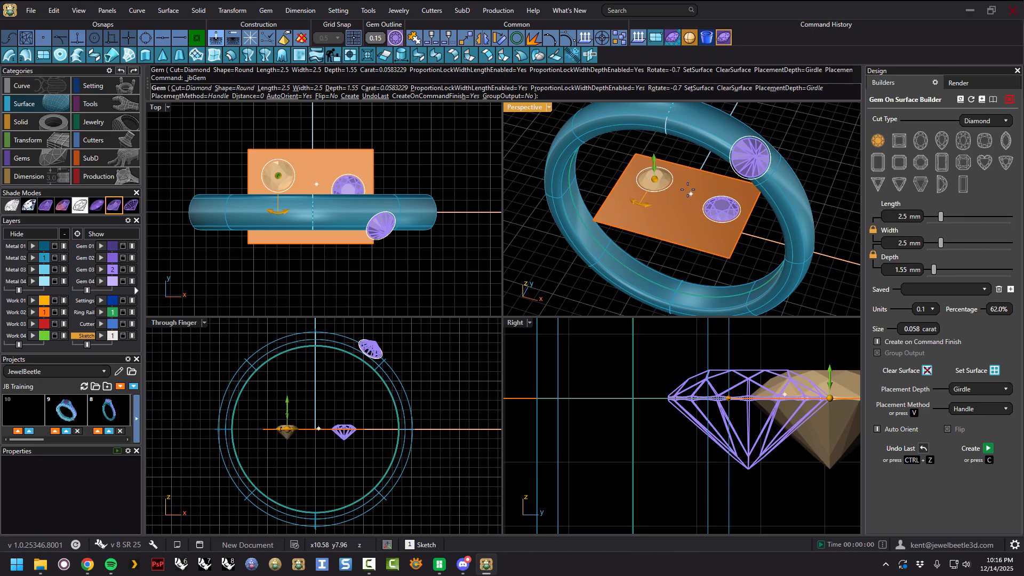
Zoom in on the plane and set the placement method to Cursor.
{"action": "scroll", "coordinate": [685, 188], "scroll_direction": "up", "scroll_amount": 3}
{"action": "left_click_drag", "start_coordinate": [635, 176], "coordinate": [673, 179]}
{"action": "right_click_drag", "start_coordinate": [706, 191], "coordinate": [709, 174]}
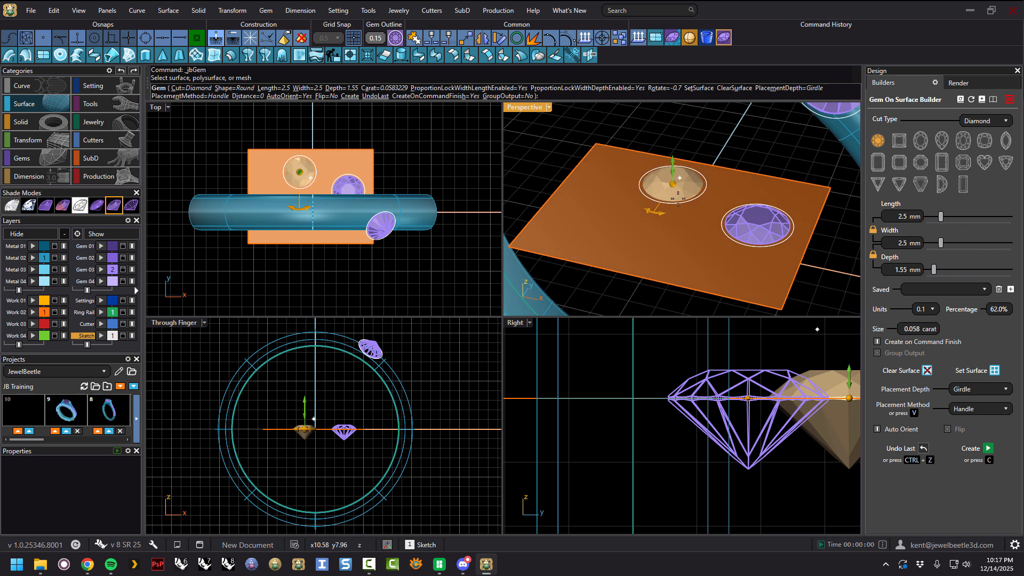
{"action": "right_click_drag", "start_coordinate": [708, 213], "coordinate": [703, 206]}
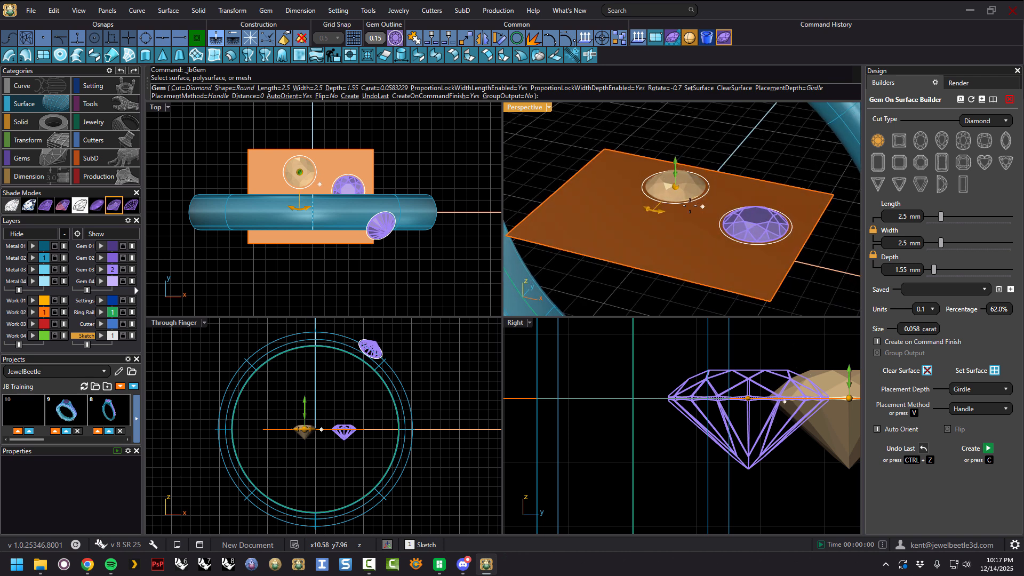
{"action": "left_click", "coordinate": [1003, 408]}
{"action": "left_click", "coordinate": [970, 434]}
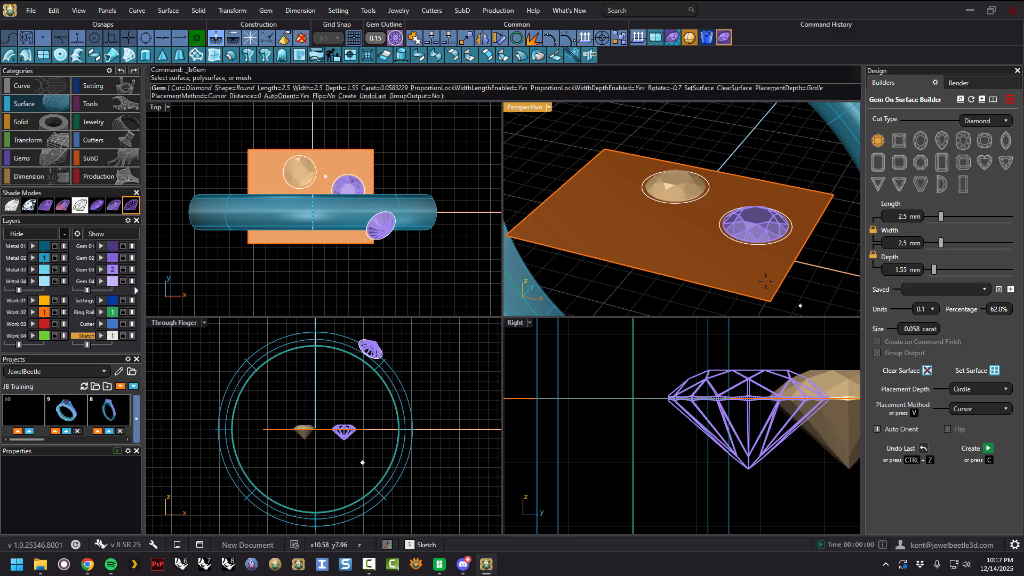
Place three gems on the plane by pointing at spots on its surface.
{"action": "left_click", "coordinate": [621, 175]}
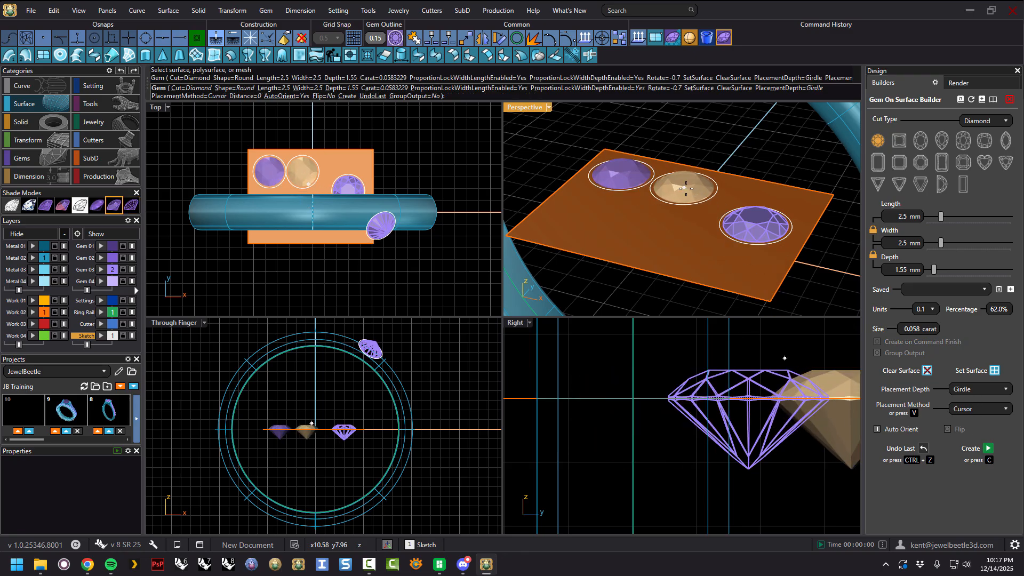
{"action": "left_click", "coordinate": [685, 187]}
{"action": "left_click", "coordinate": [627, 208]}
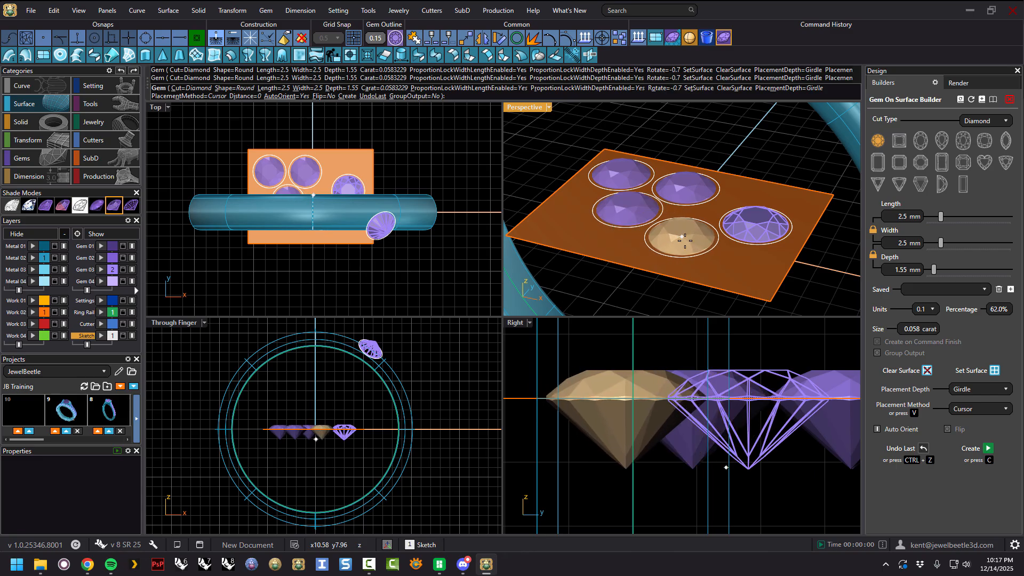
Place one more gem near the plane's front corner and finish the builder.
{"action": "right_click_drag", "start_coordinate": [682, 245], "coordinate": [692, 270]}
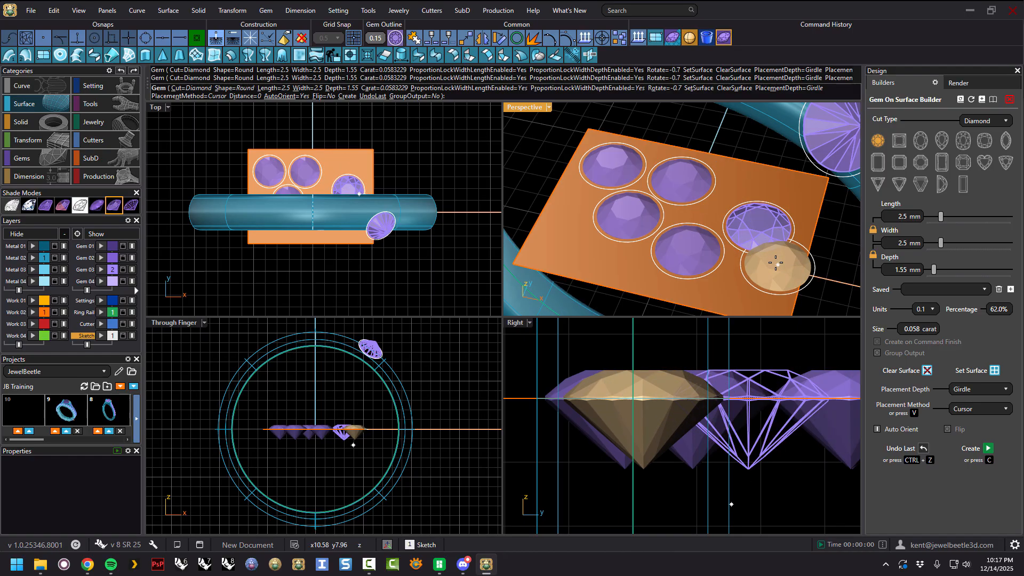
{"action": "scroll", "coordinate": [779, 259], "scroll_direction": "down", "scroll_amount": 4}
{"action": "right_click_drag", "start_coordinate": [784, 254], "coordinate": [815, 307]}
{"action": "left_click", "coordinate": [789, 262]}
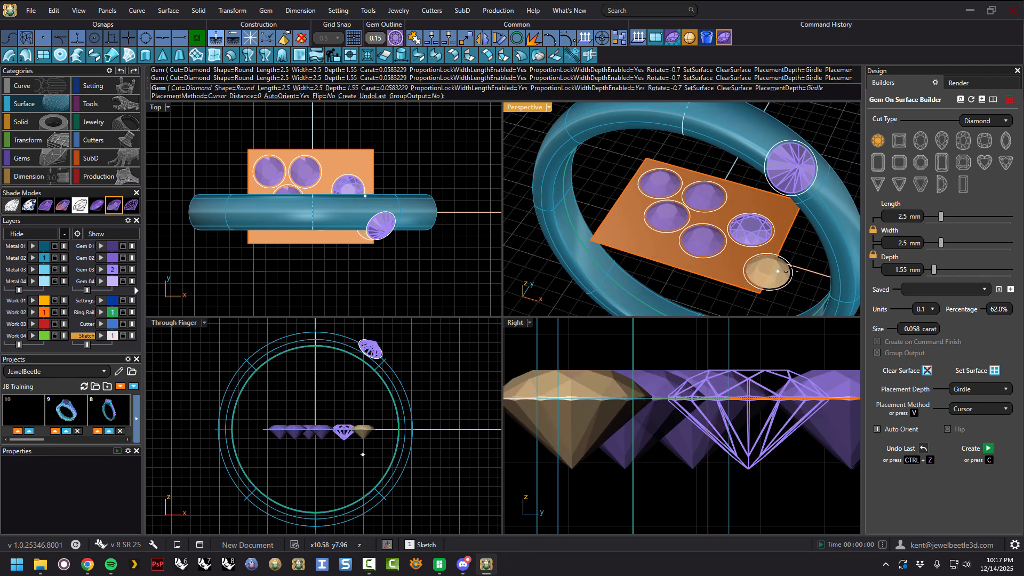
{"action": "key", "text": "Return"}
Check the plane's surface direction with the Direction command and switch to a back-face shading mode.
{"action": "mouse_move", "coordinate": [789, 290]}
{"action": "right_mouse_down"}
{"action": "mouse_move", "coordinate": [796, 245]}
{"action": "mouse_move", "coordinate": [795, 275]}
{"action": "right_mouse_up"}
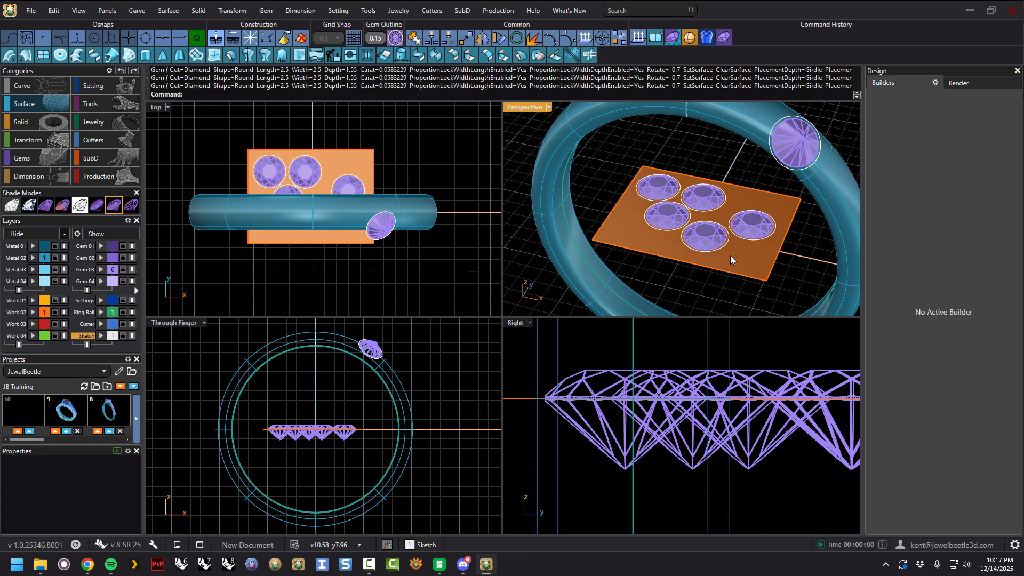
{"action": "left_click", "coordinate": [739, 199]}
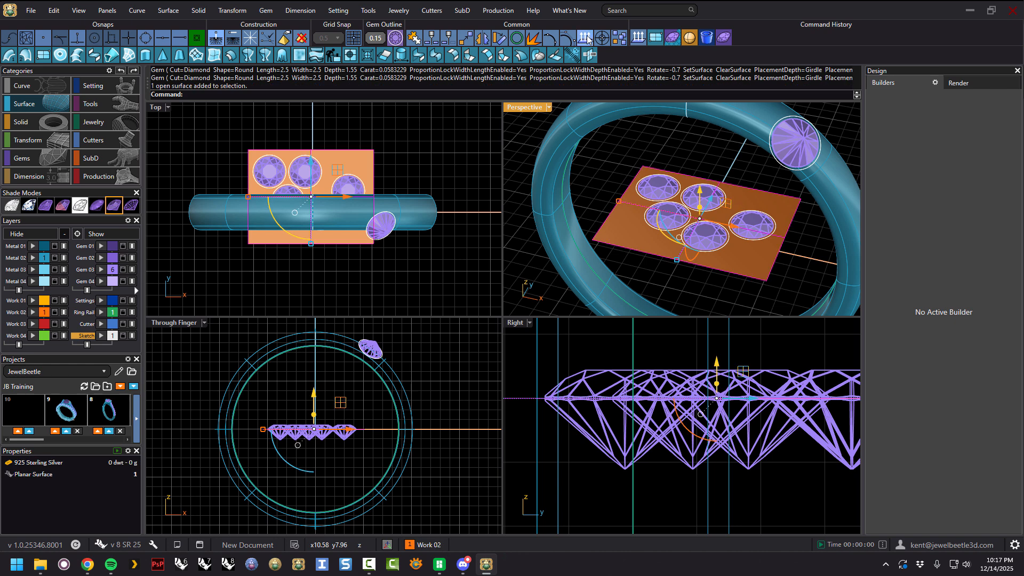
{"action": "left_click", "coordinate": [586, 38]}
{"action": "right_click_drag", "start_coordinate": [715, 299], "coordinate": [742, 172]}
{"action": "right_click", "coordinate": [749, 179]}
{"action": "mouse_move", "coordinate": [692, 289]}
{"action": "right_mouse_down"}
{"action": "mouse_move", "coordinate": [708, 268]}
{"action": "mouse_move", "coordinate": [691, 271]}
{"action": "right_mouse_up"}
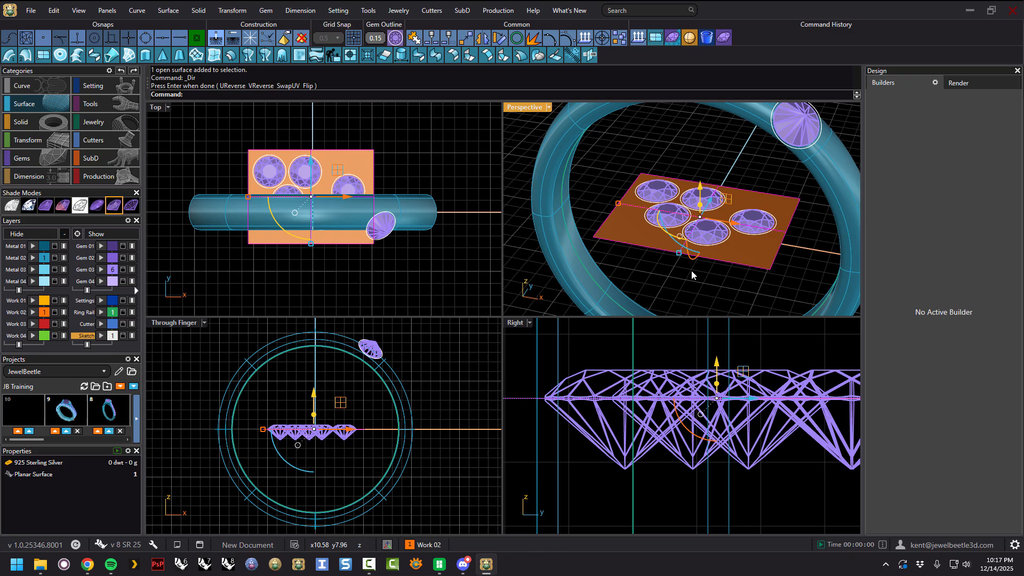
{"action": "left_click", "coordinate": [62, 207]}
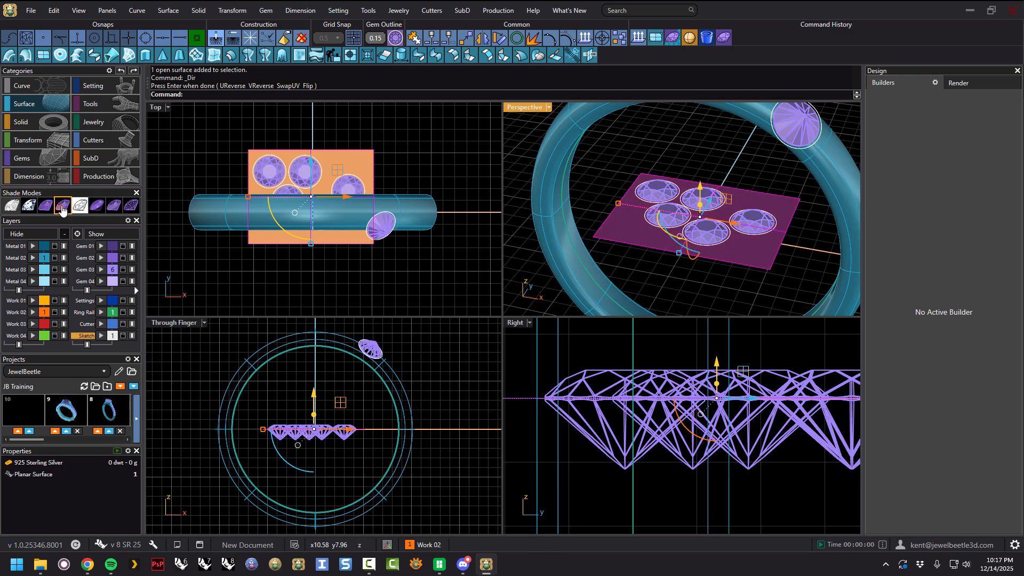
Flip the plane's surface direction with the Direction command.
{"action": "right_click_drag", "start_coordinate": [721, 281], "coordinate": [754, 277]}
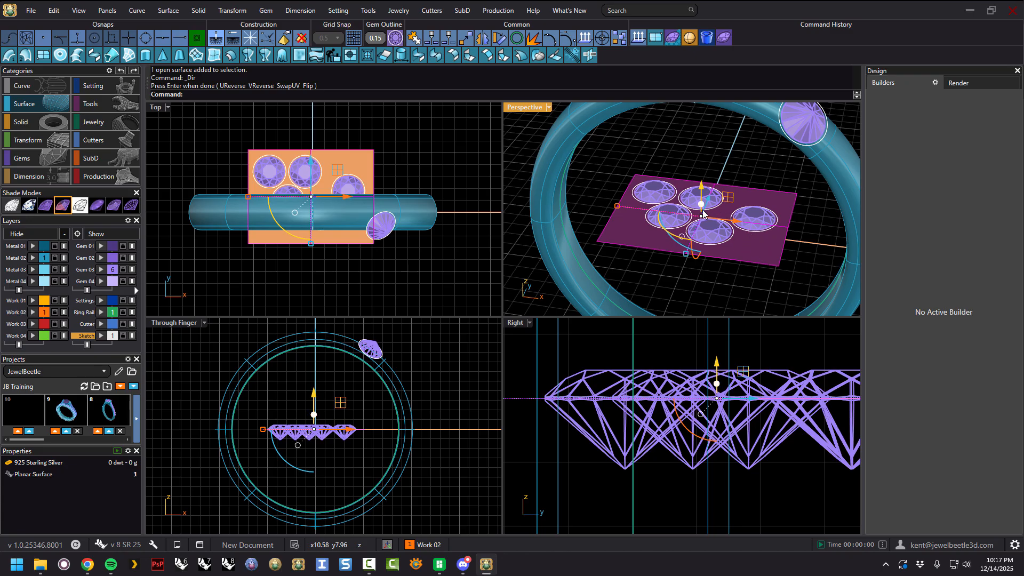
{"action": "right_click_drag", "start_coordinate": [722, 165], "coordinate": [727, 172]}
{"action": "left_click", "coordinate": [731, 161]}
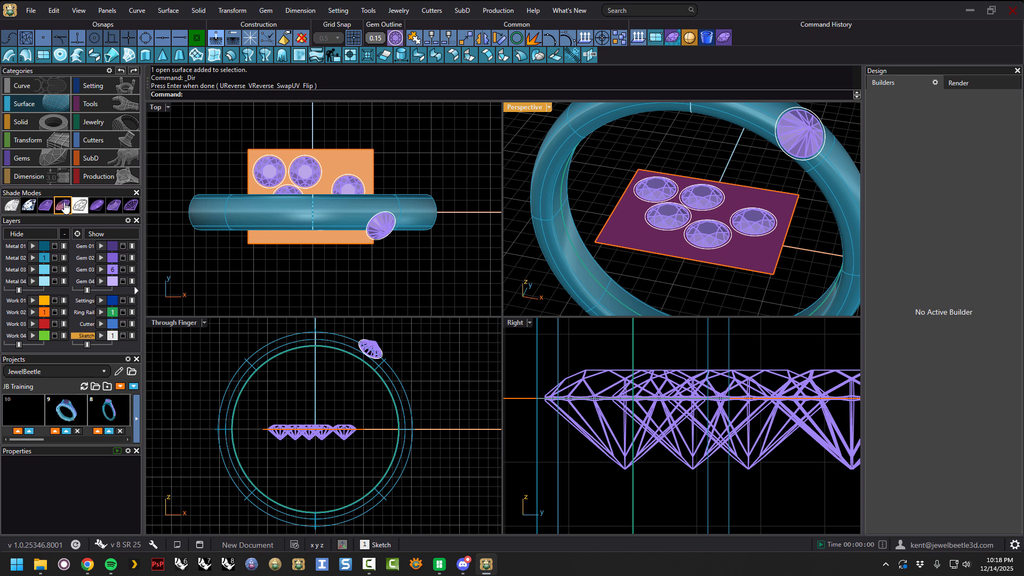
{"action": "right_click_drag", "start_coordinate": [738, 237], "coordinate": [752, 260]}
{"action": "left_click", "coordinate": [752, 257]}
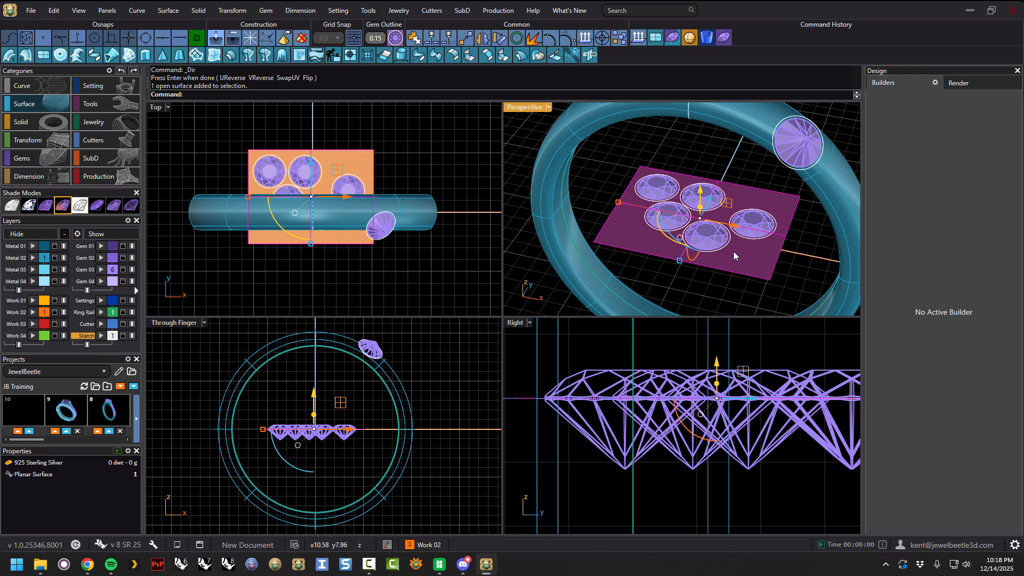
{"action": "left_click", "coordinate": [585, 39]}
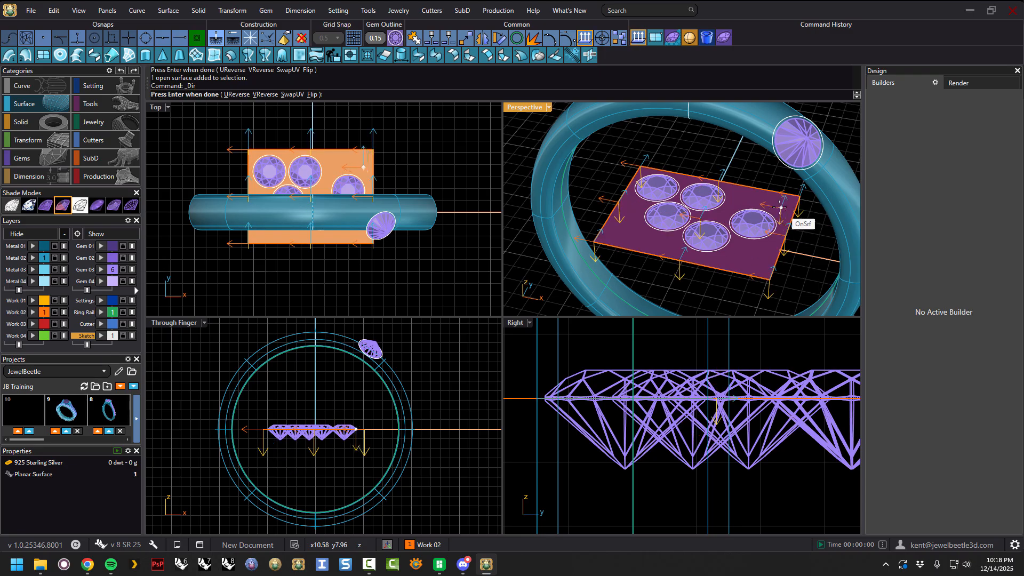
{"action": "left_click", "coordinate": [777, 221]}
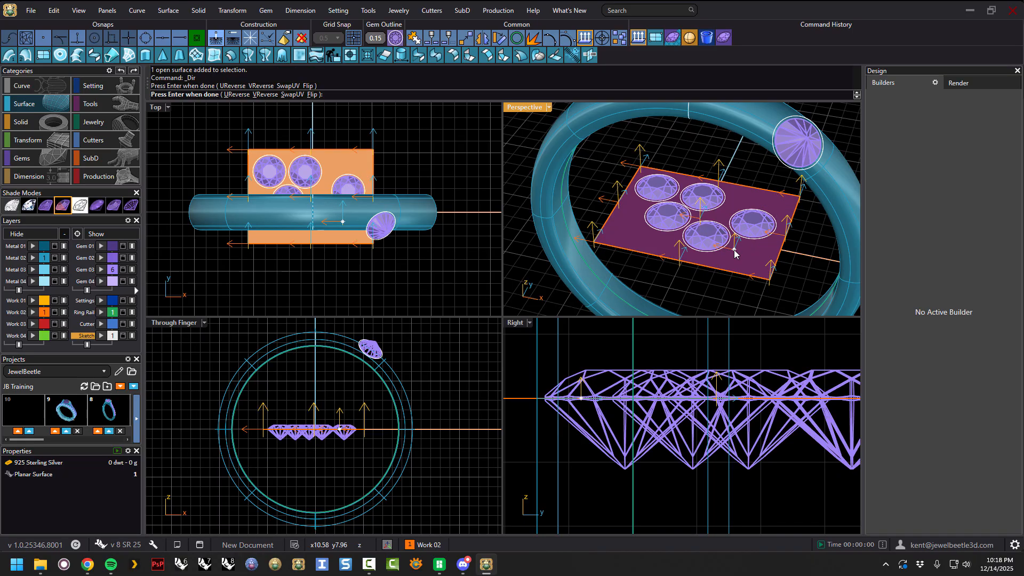
{"action": "key", "text": "Return"}
{"action": "left_click", "coordinate": [752, 165]}
{"action": "mouse_move", "coordinate": [741, 217]}
{"action": "right_mouse_down"}
{"action": "mouse_move", "coordinate": [763, 169]}
{"action": "mouse_move", "coordinate": [733, 194]}
{"action": "mouse_move", "coordinate": [748, 229]}
{"action": "right_mouse_up"}
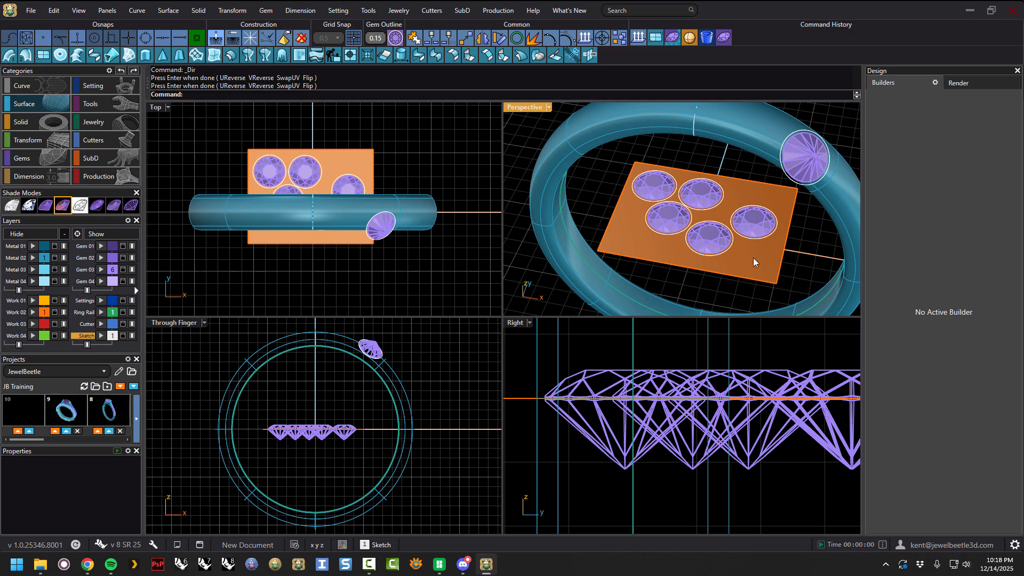
Place two gems on the flipped plane with the Gem Builder, with Auto Orient turned off.
{"action": "left_click", "coordinate": [724, 38]}
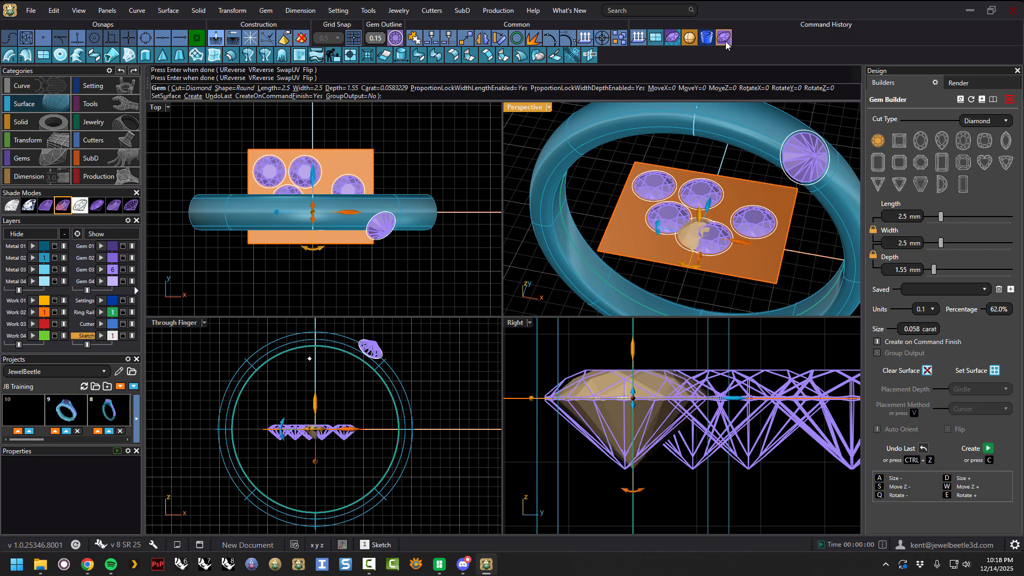
{"action": "left_click", "coordinate": [994, 370]}
{"action": "left_click", "coordinate": [752, 255]}
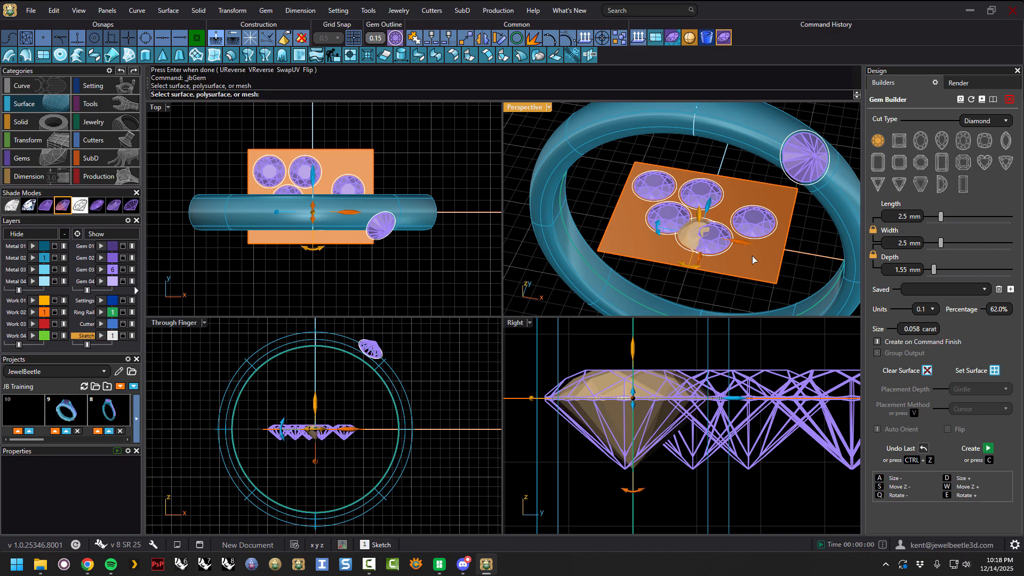
{"action": "left_click", "coordinate": [876, 429]}
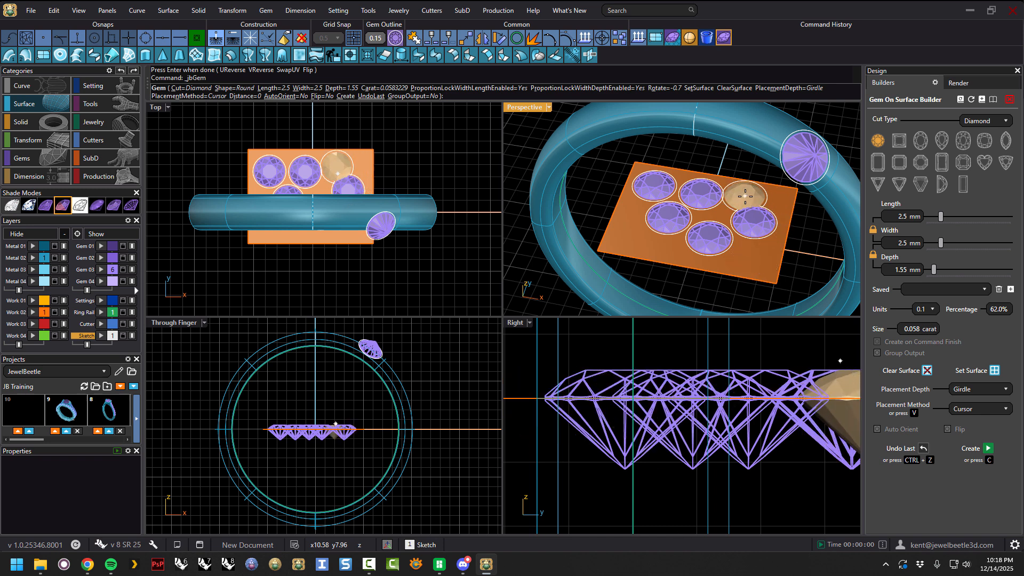
{"action": "left_click", "coordinate": [756, 257]}
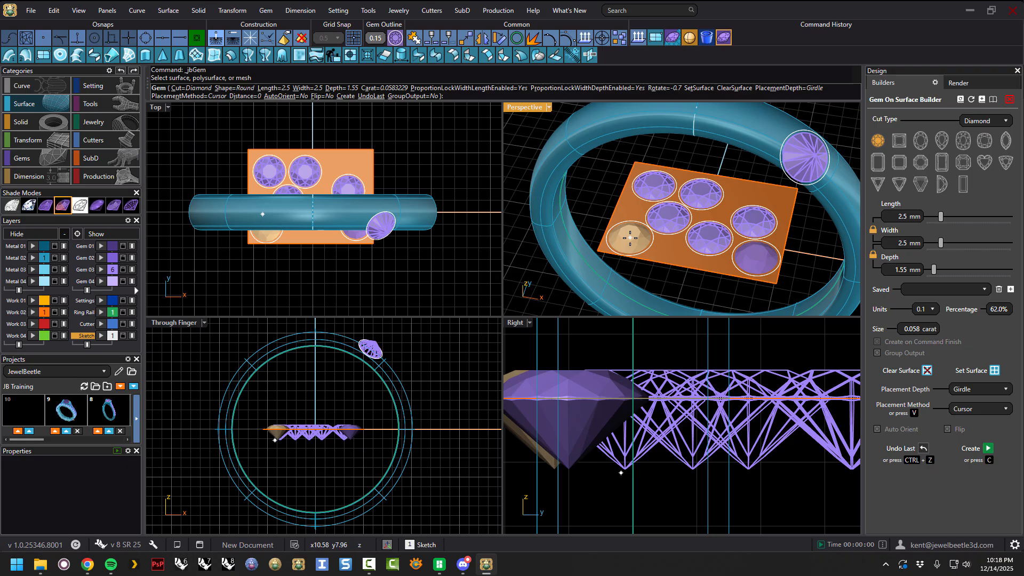
{"action": "left_click", "coordinate": [630, 238]}
{"action": "key", "text": "Return"}
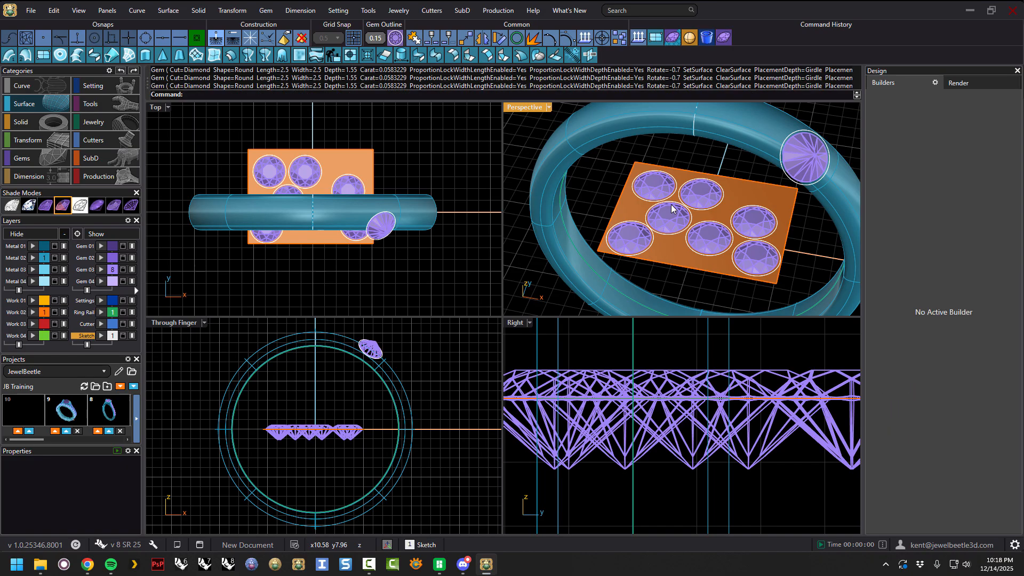
{"action": "mouse_move", "coordinate": [731, 220]}
{"action": "right_mouse_down"}
{"action": "mouse_move", "coordinate": [728, 200]}
{"action": "mouse_move", "coordinate": [733, 225]}
{"action": "right_mouse_up"}
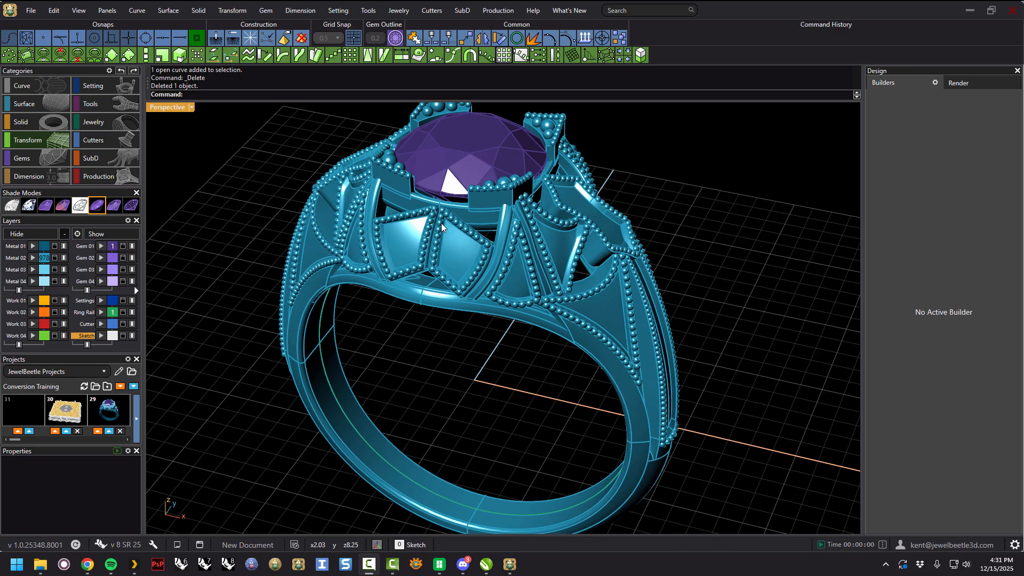
Open the Gem Builder from the Gems category and exit it without creating a gem.
{"action": "left_click", "coordinate": [46, 157]}
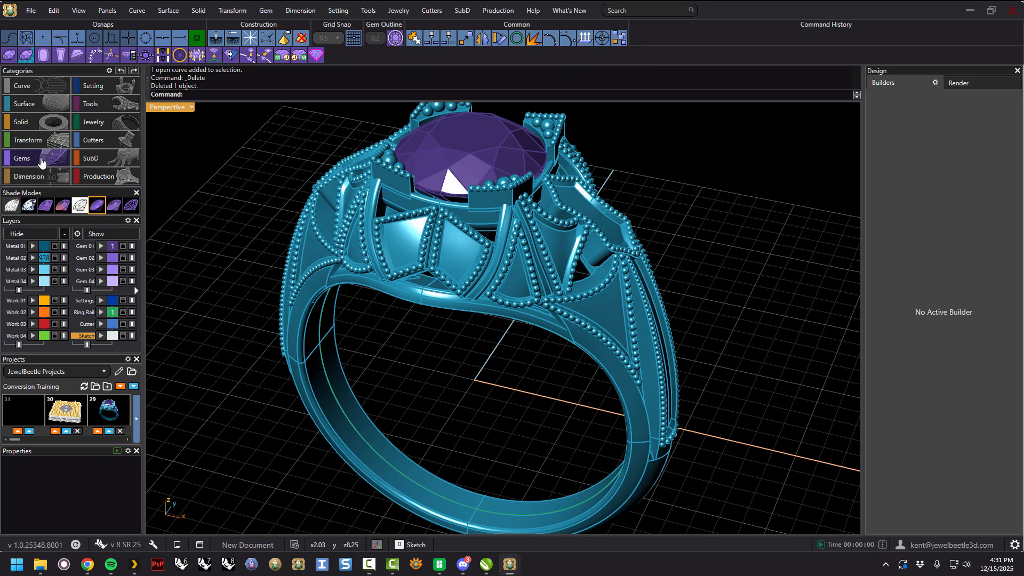
{"action": "left_click", "coordinate": [10, 55]}
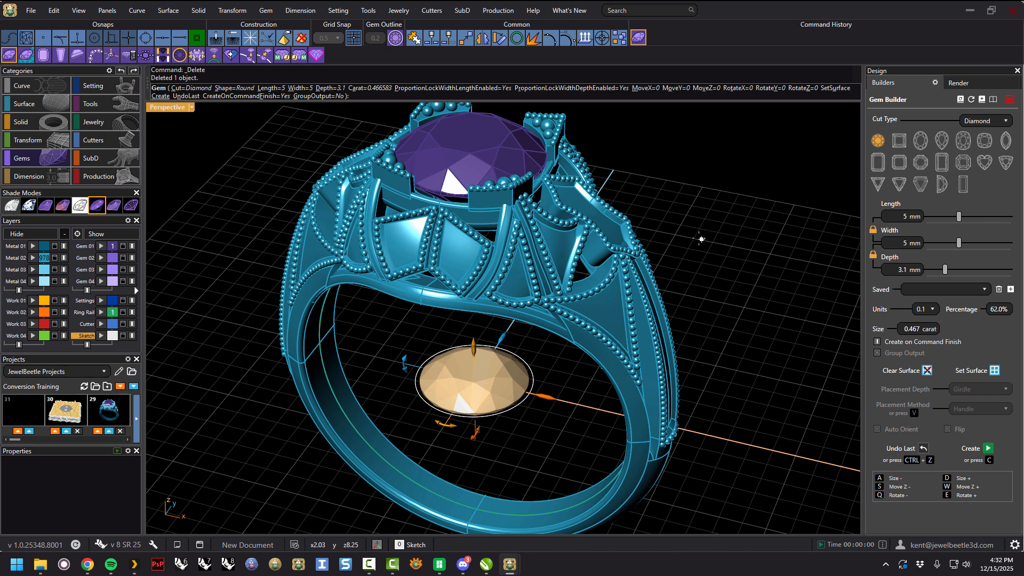
{"action": "key", "text": "Escape"}
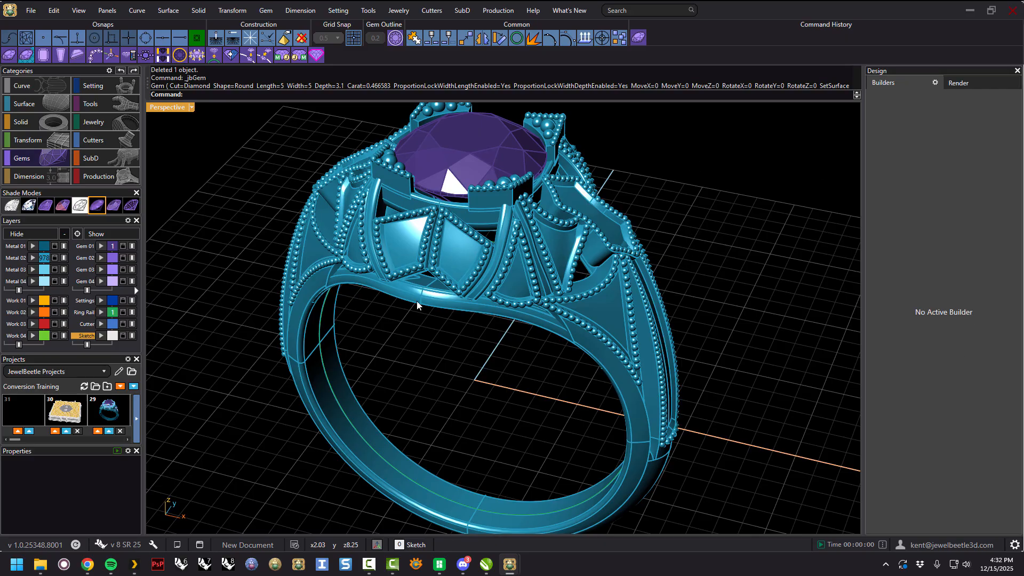
Select the ring and place a 1.5 mm round diamond in the triangular panel on the ring's shoulder with the Gem On Surface Builder.
{"action": "left_click", "coordinate": [613, 310]}
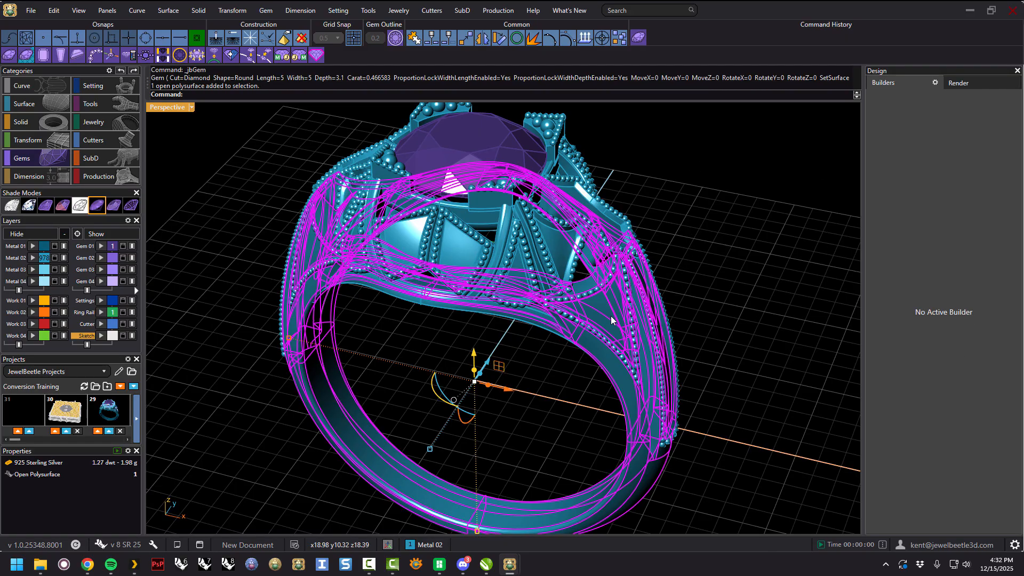
{"action": "left_click", "coordinate": [26, 55]}
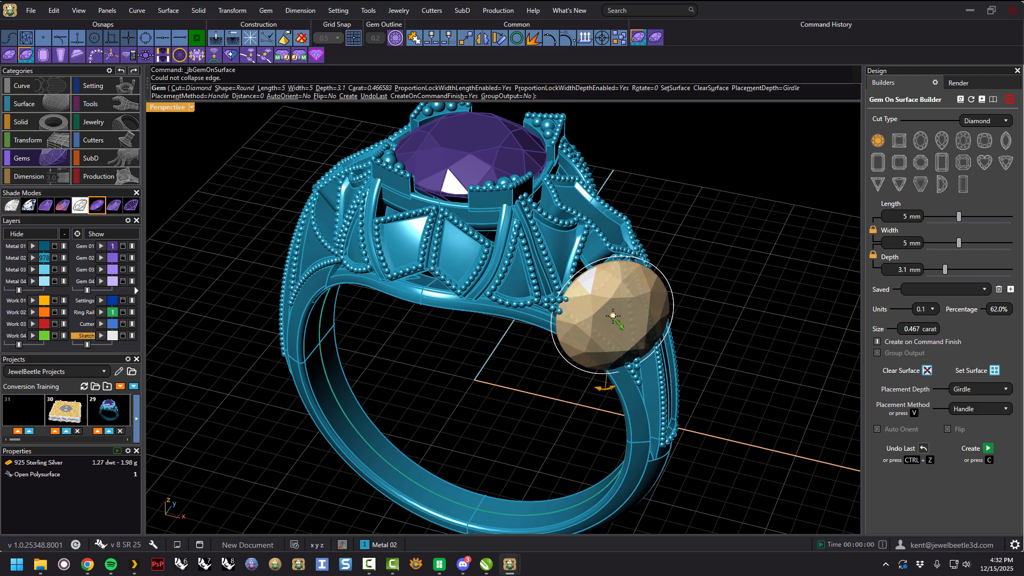
{"action": "left_click_drag", "start_coordinate": [958, 216], "coordinate": [934, 220]}
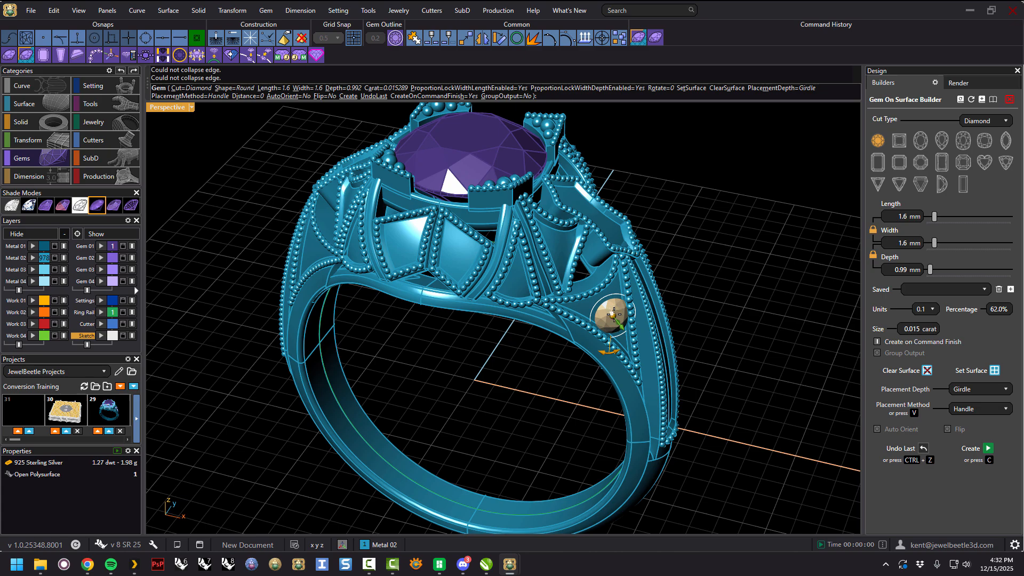
{"action": "scroll", "coordinate": [613, 315], "scroll_direction": "up", "scroll_amount": 5}
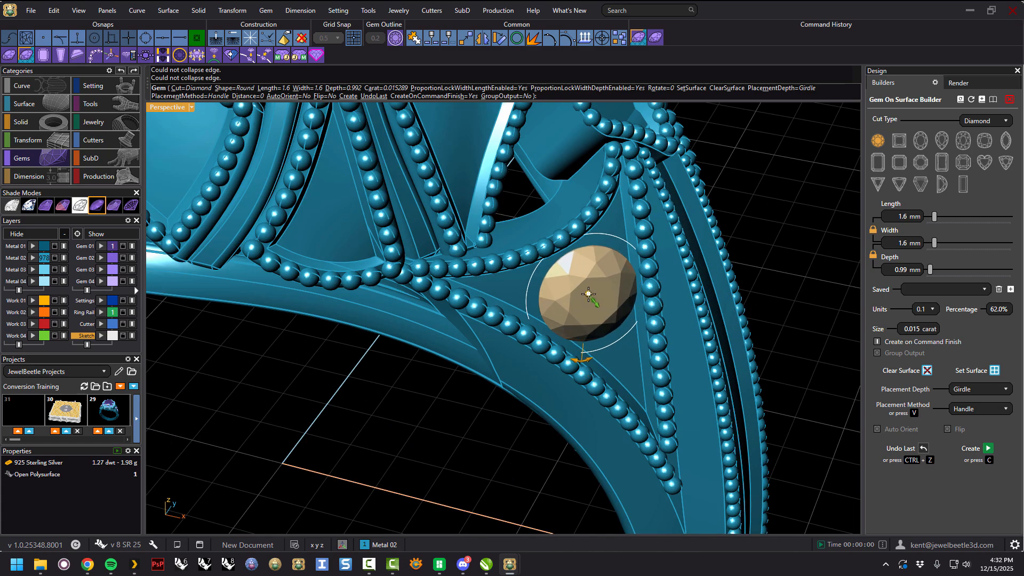
{"action": "scroll", "coordinate": [589, 296], "scroll_direction": "down", "scroll_amount": 1}
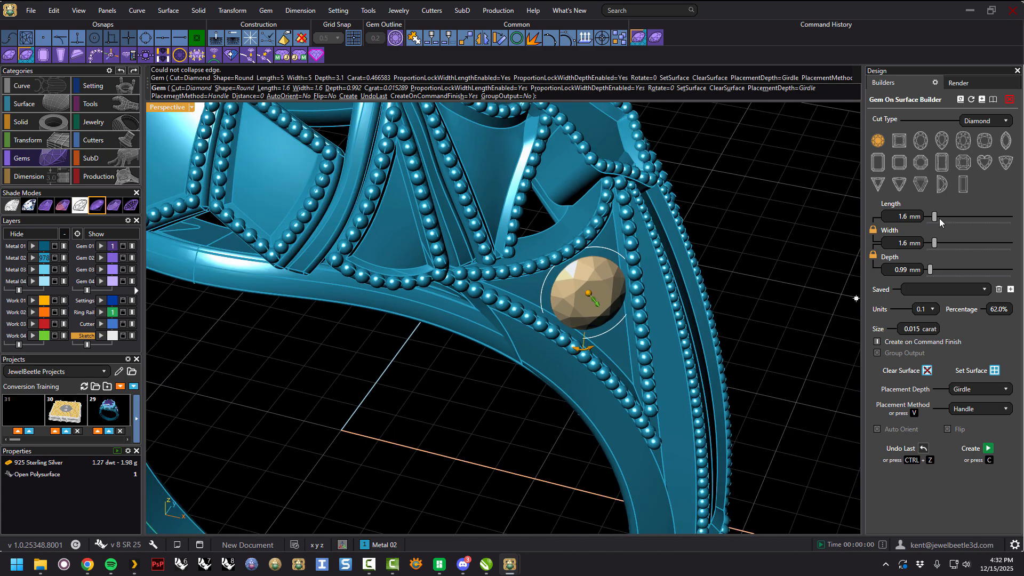
{"action": "left_click_drag", "start_coordinate": [936, 216], "coordinate": [934, 216]}
{"action": "right_click_drag", "start_coordinate": [698, 310], "coordinate": [662, 301]}
{"action": "left_click_drag", "start_coordinate": [545, 258], "coordinate": [540, 257]}
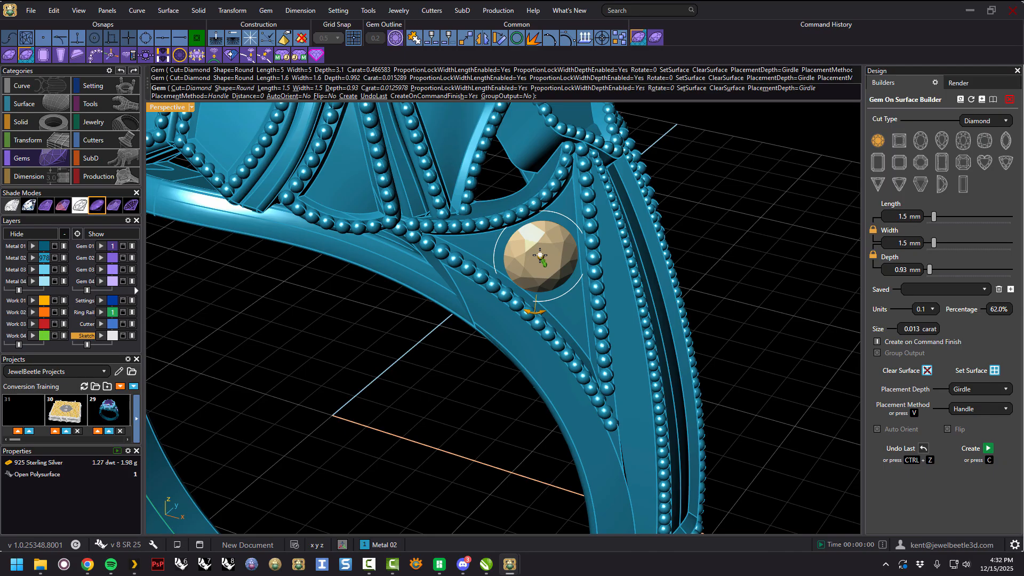
{"action": "scroll", "coordinate": [541, 259], "scroll_direction": "down", "scroll_amount": 5}
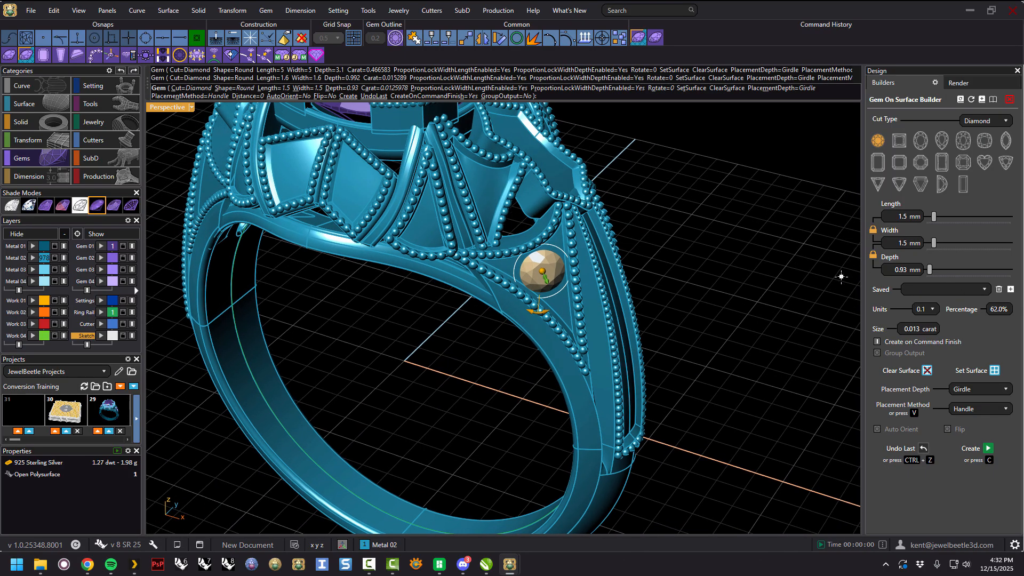
{"action": "right_click", "coordinate": [678, 276]}
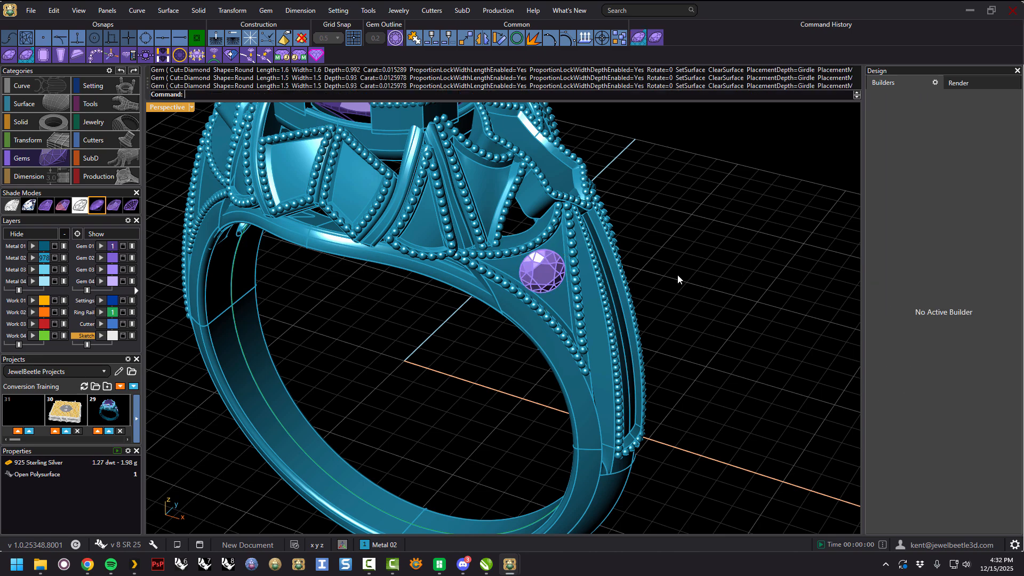
Select the small triangular panel and place a 1.1 mm round gem in it with the Gem On Surface Builder.
{"action": "left_click", "coordinate": [426, 231]}
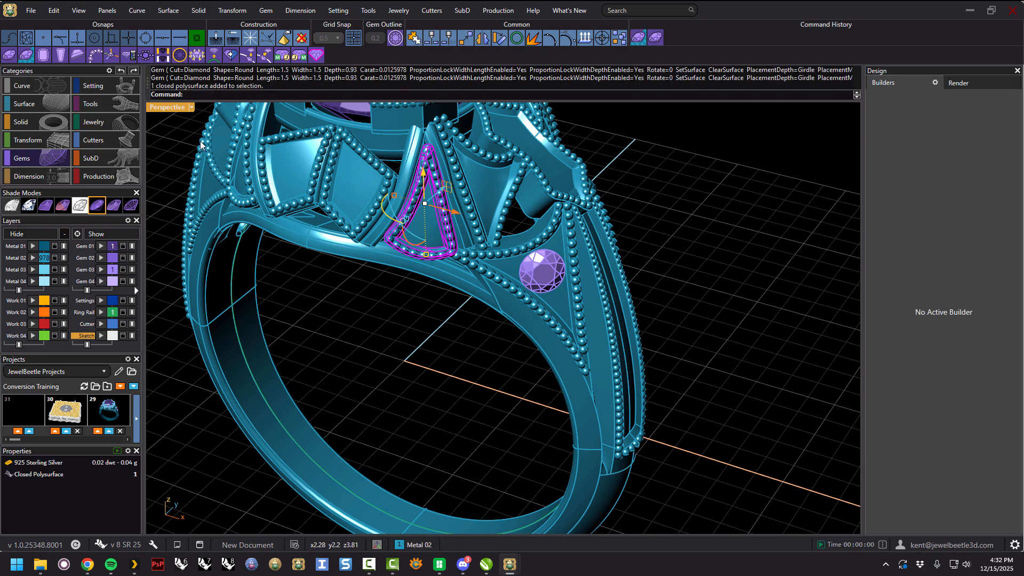
{"action": "left_click", "coordinate": [25, 55]}
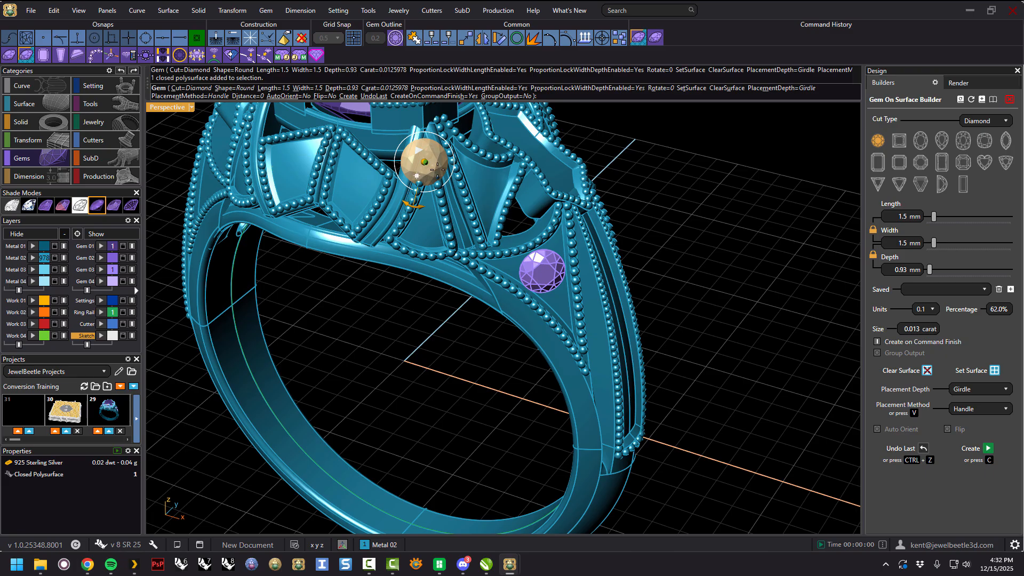
{"action": "left_click", "coordinate": [425, 225]}
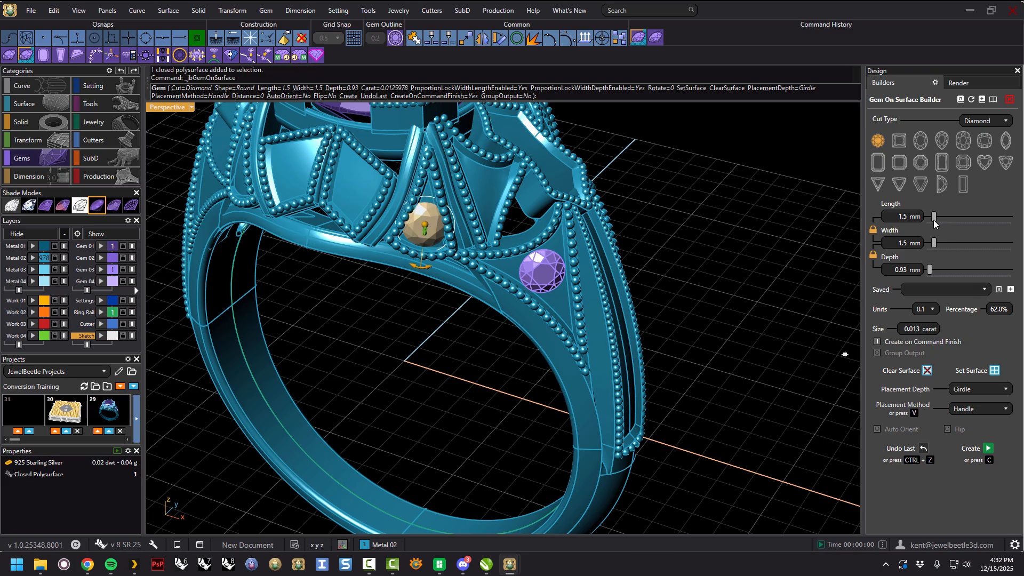
{"action": "left_click_drag", "start_coordinate": [933, 220], "coordinate": [930, 220]}
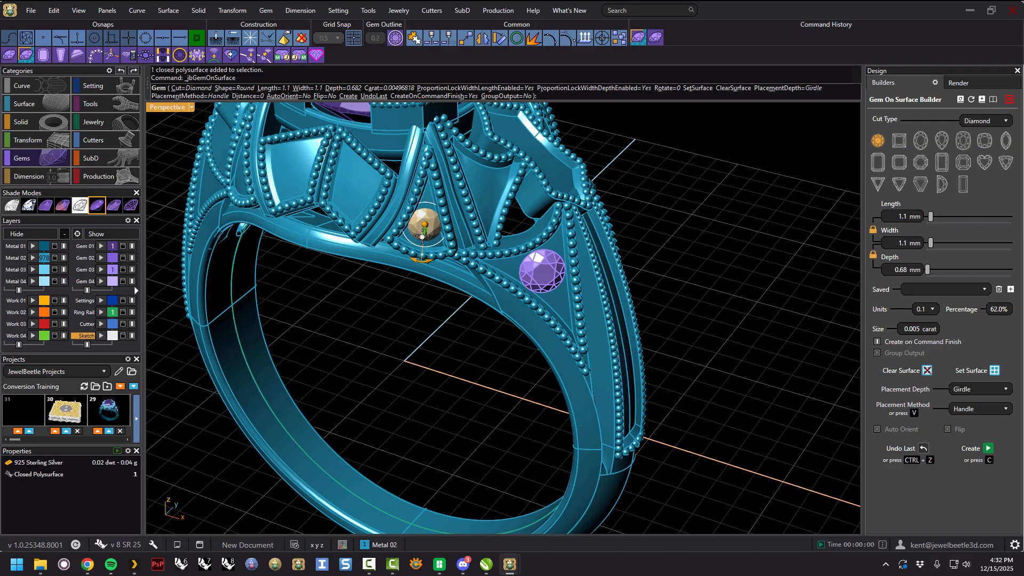
{"action": "scroll", "coordinate": [422, 235], "scroll_direction": "up", "scroll_amount": 4}
{"action": "left_click_drag", "start_coordinate": [426, 222], "coordinate": [425, 221]}
{"action": "scroll", "coordinate": [427, 222], "scroll_direction": "down", "scroll_amount": 6}
{"action": "right_click", "coordinate": [509, 229]}
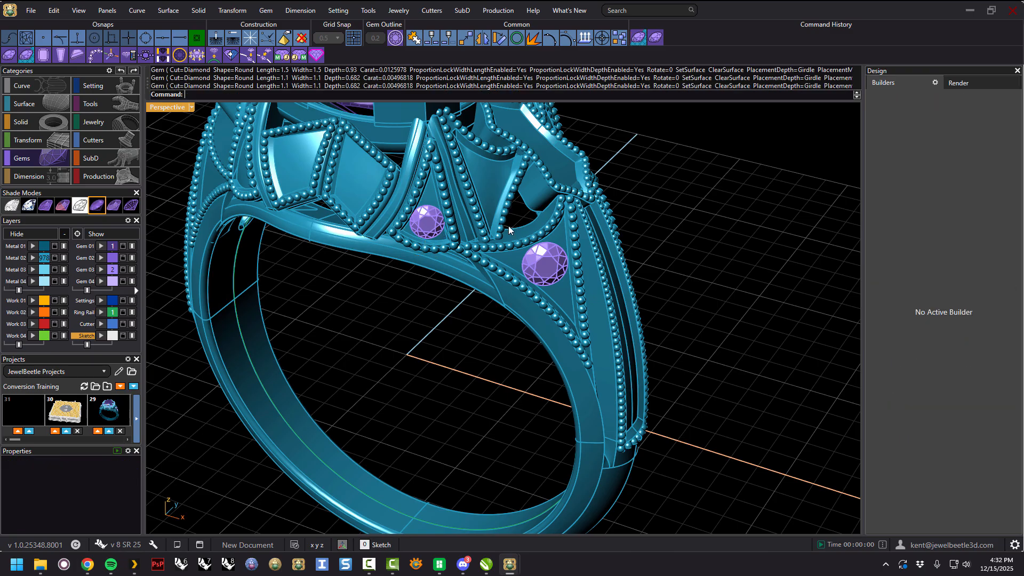
Select the neighbouring upper triangular panel and place another 1.1 mm gem in it with the Gem On Surface Builder.
{"action": "left_click", "coordinate": [483, 173]}
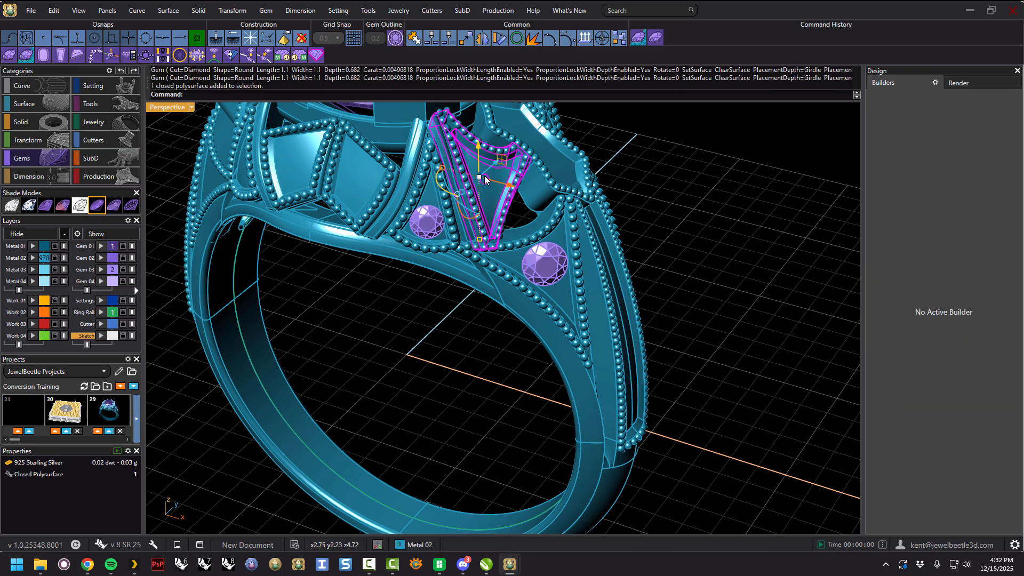
{"action": "left_click", "coordinate": [25, 55]}
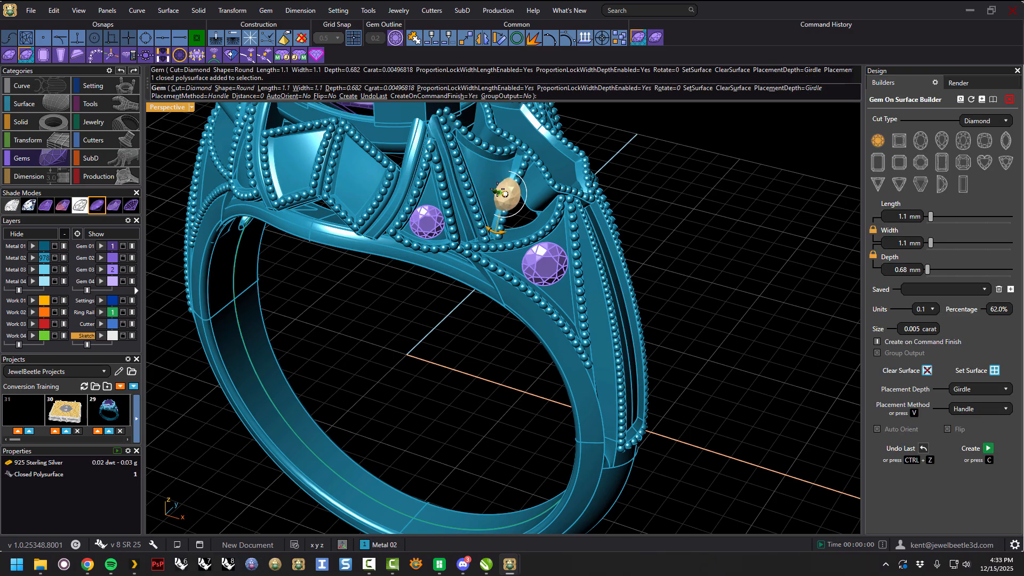
{"action": "scroll", "coordinate": [488, 178], "scroll_direction": "up", "scroll_amount": 3}
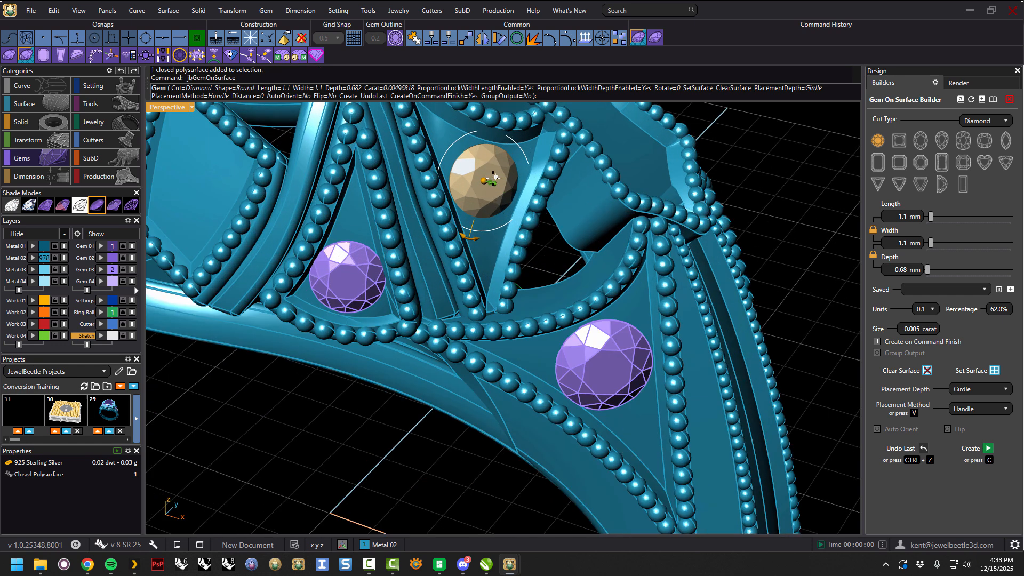
{"action": "left_click", "coordinate": [486, 183]}
{"action": "key", "text": "Return"}
{"action": "scroll", "coordinate": [507, 209], "scroll_direction": "down", "scroll_amount": 6}
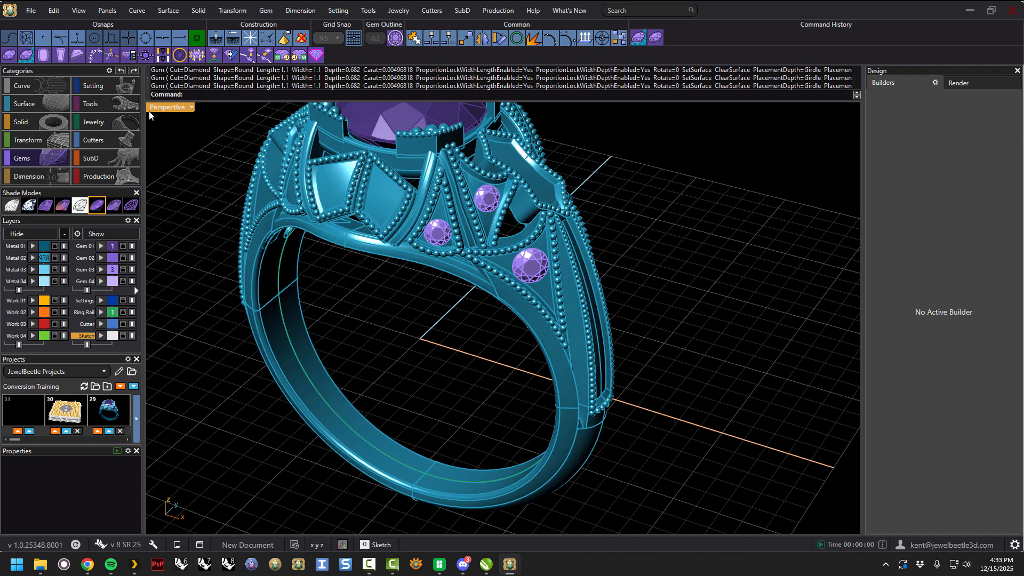
Open the Gem Builder, set the surface to the left diamond-shaped panel, and place a 1.4 mm gem there.
{"action": "left_click", "coordinate": [9, 55]}
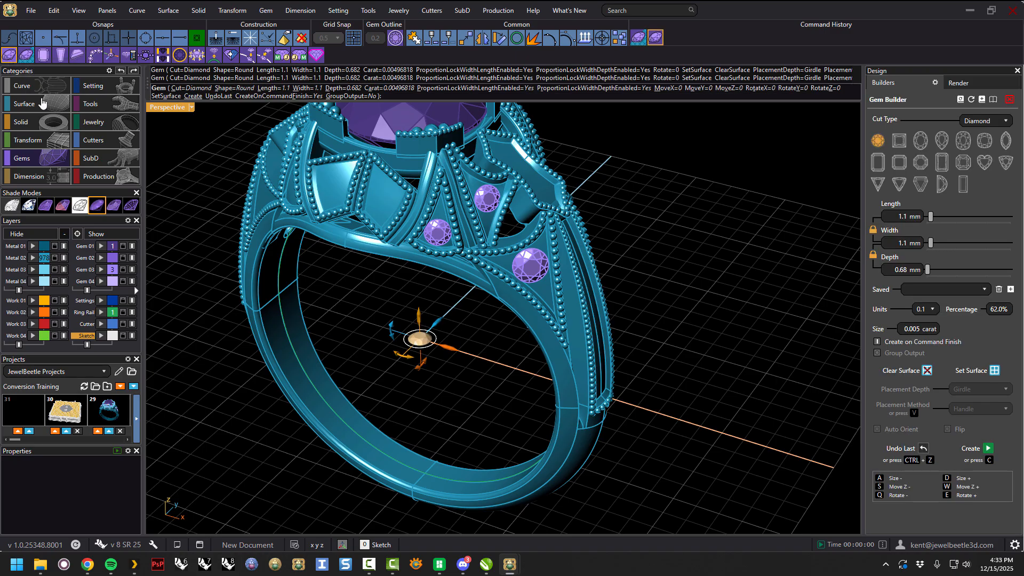
{"action": "left_click", "coordinate": [994, 370]}
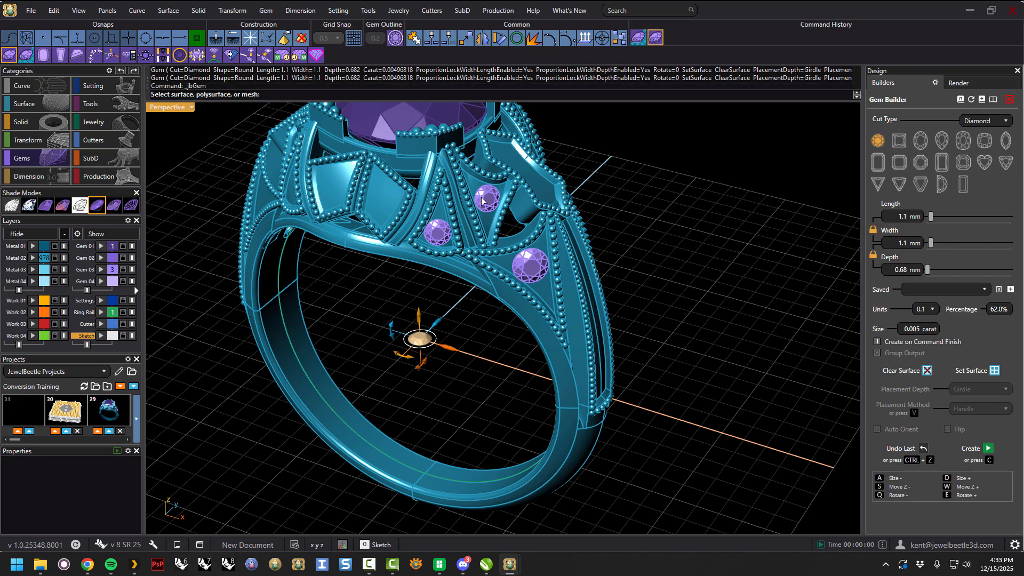
{"action": "left_click", "coordinate": [392, 205]}
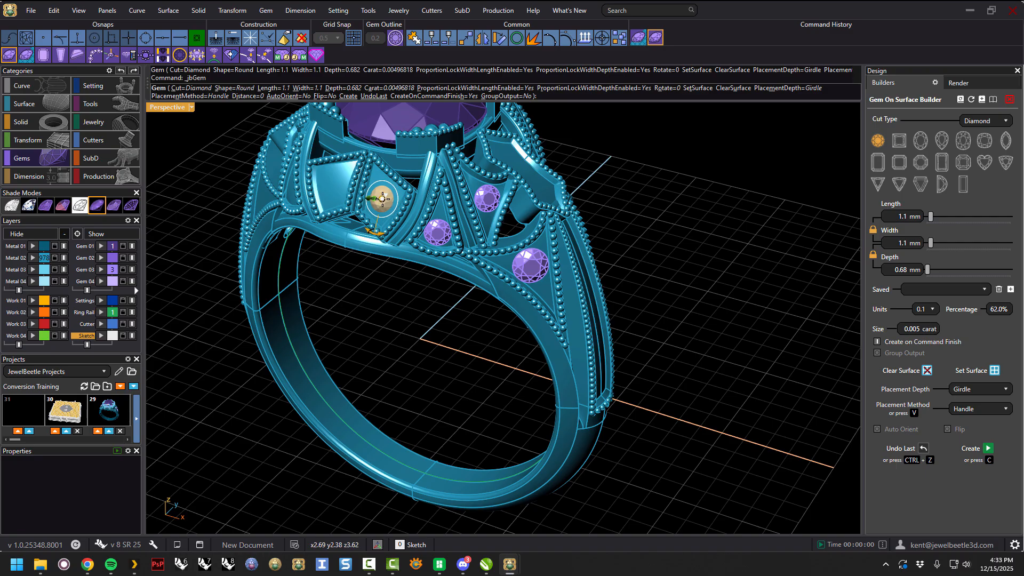
{"action": "left_click_drag", "start_coordinate": [931, 218], "coordinate": [933, 216]}
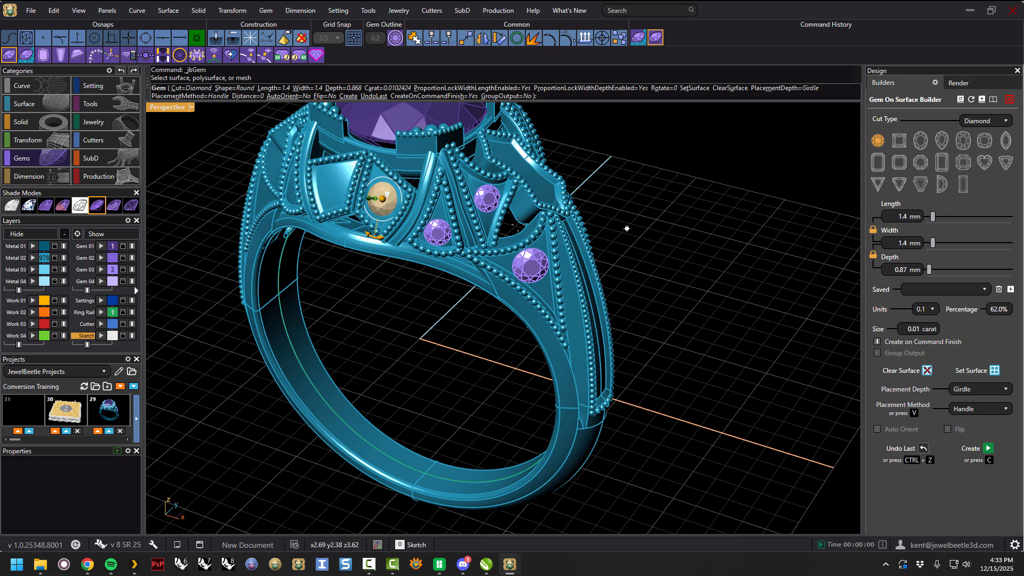
{"action": "scroll", "coordinate": [506, 220], "scroll_direction": "up", "scroll_amount": 5}
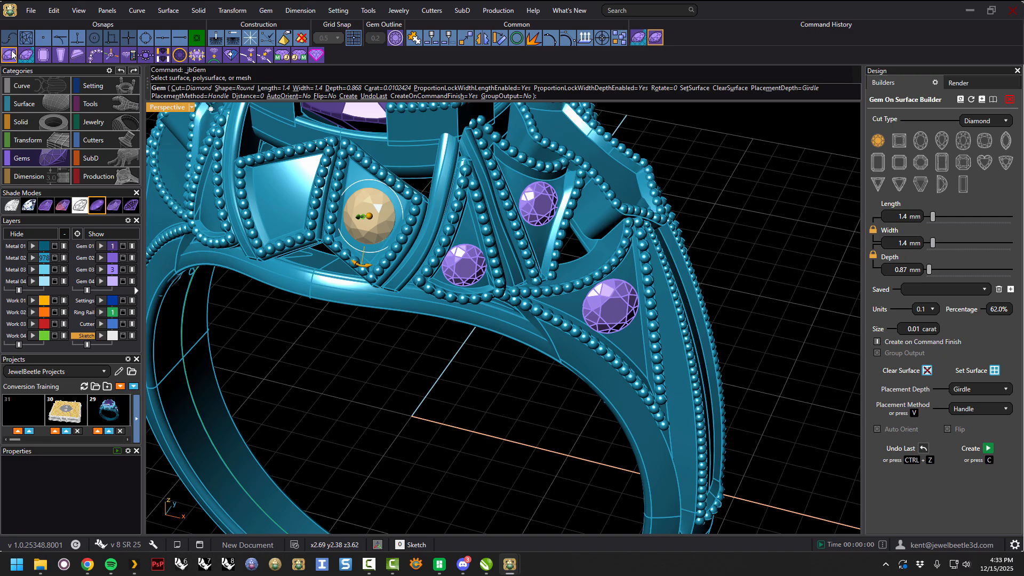
{"action": "right_click_drag", "start_coordinate": [503, 297], "coordinate": [503, 297]}
{"action": "right_click", "coordinate": [503, 297]}
{"action": "scroll", "coordinate": [485, 250], "scroll_direction": "down", "scroll_amount": 3}
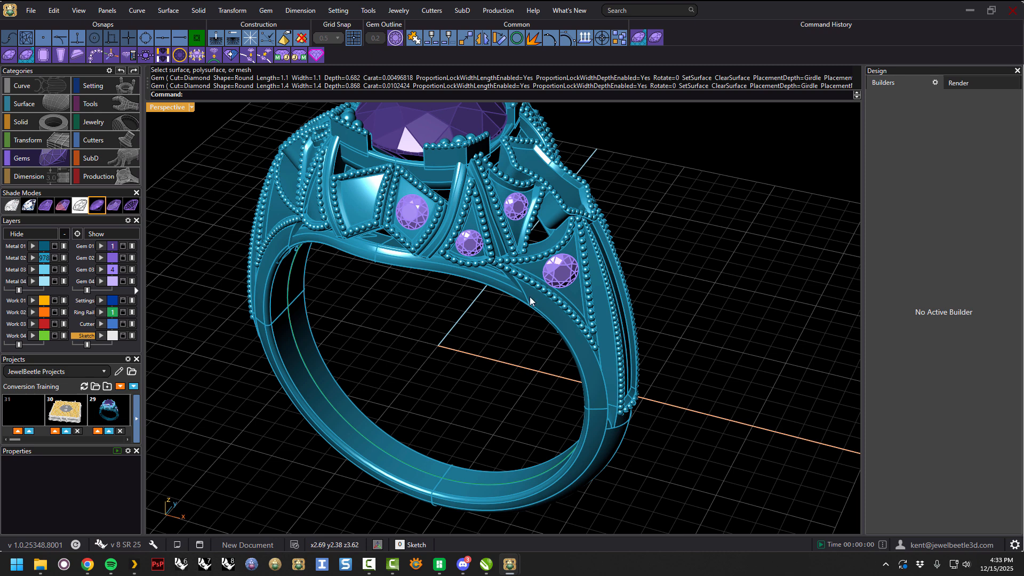
{"action": "right_click_drag", "start_coordinate": [529, 297], "coordinate": [511, 315]}
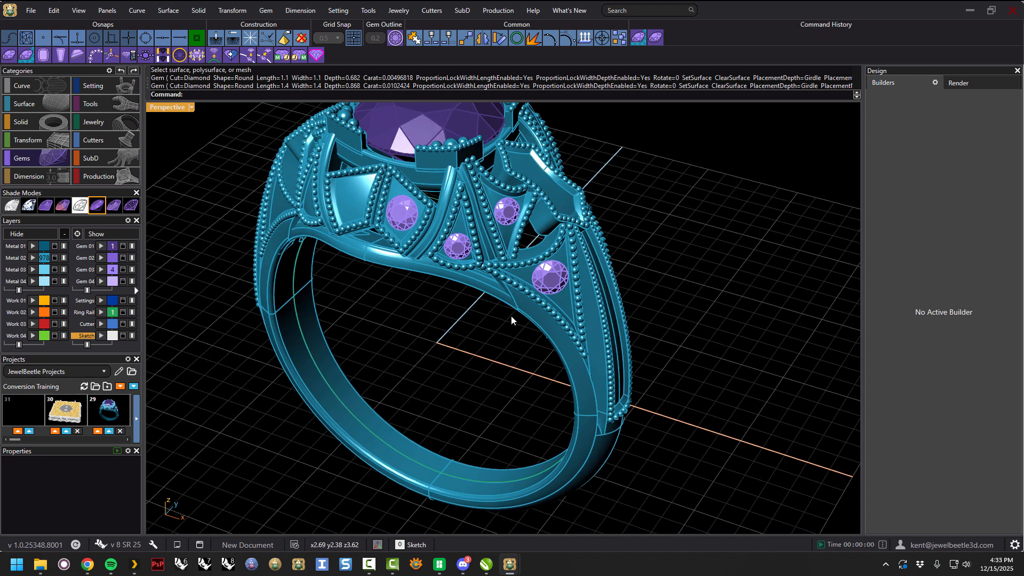